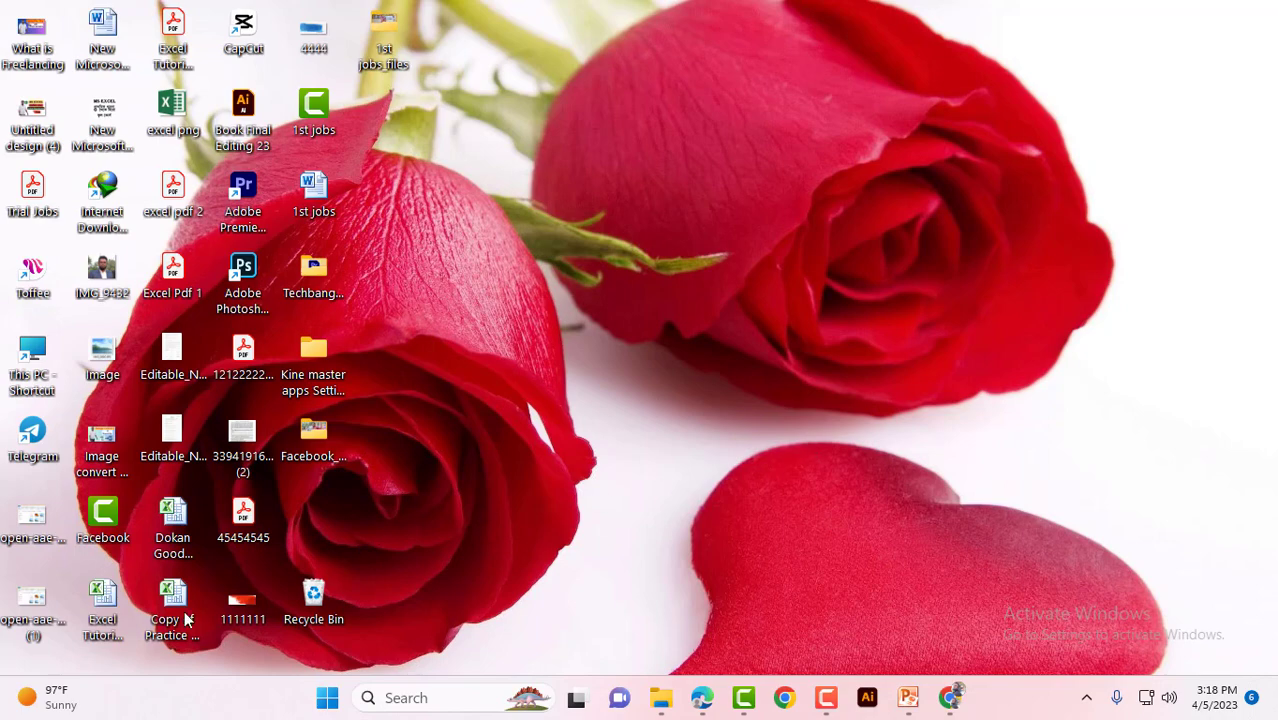
Open the Excel Tutorial Bangla workbook, dismiss the activation notice, and maximize the window
{"action": "double_click", "coordinate": [98, 610]}
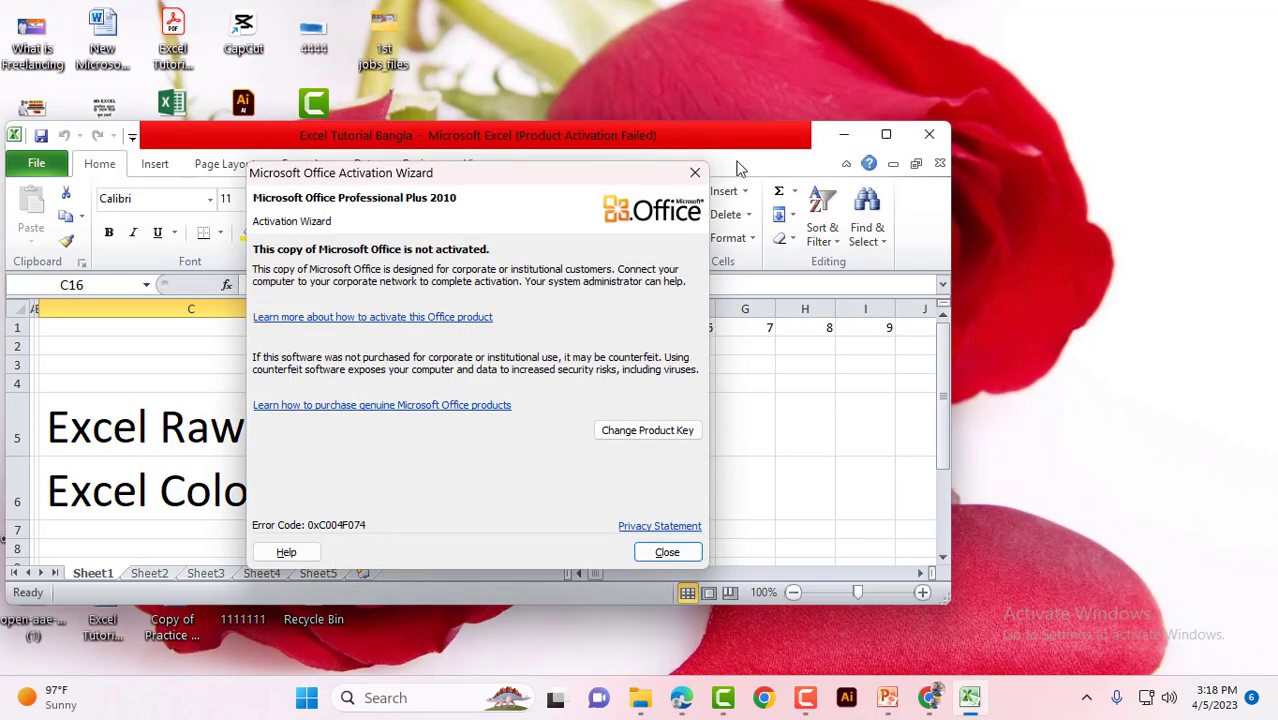
{"action": "left_click", "coordinate": [694, 174]}
{"action": "left_click", "coordinate": [887, 136]}
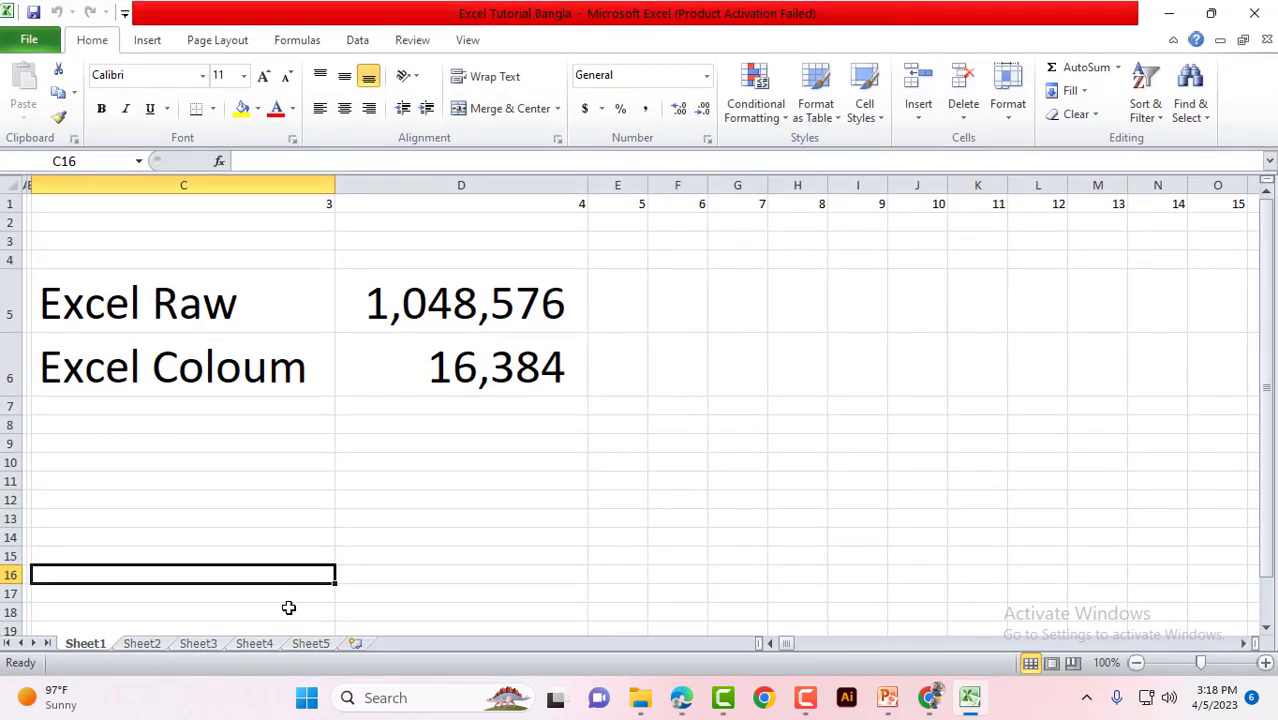
Switch to the empty Sheet3 and select cells A2, B1 and D5
{"action": "left_click", "coordinate": [200, 644]}
{"action": "left_click", "coordinate": [71, 216]}
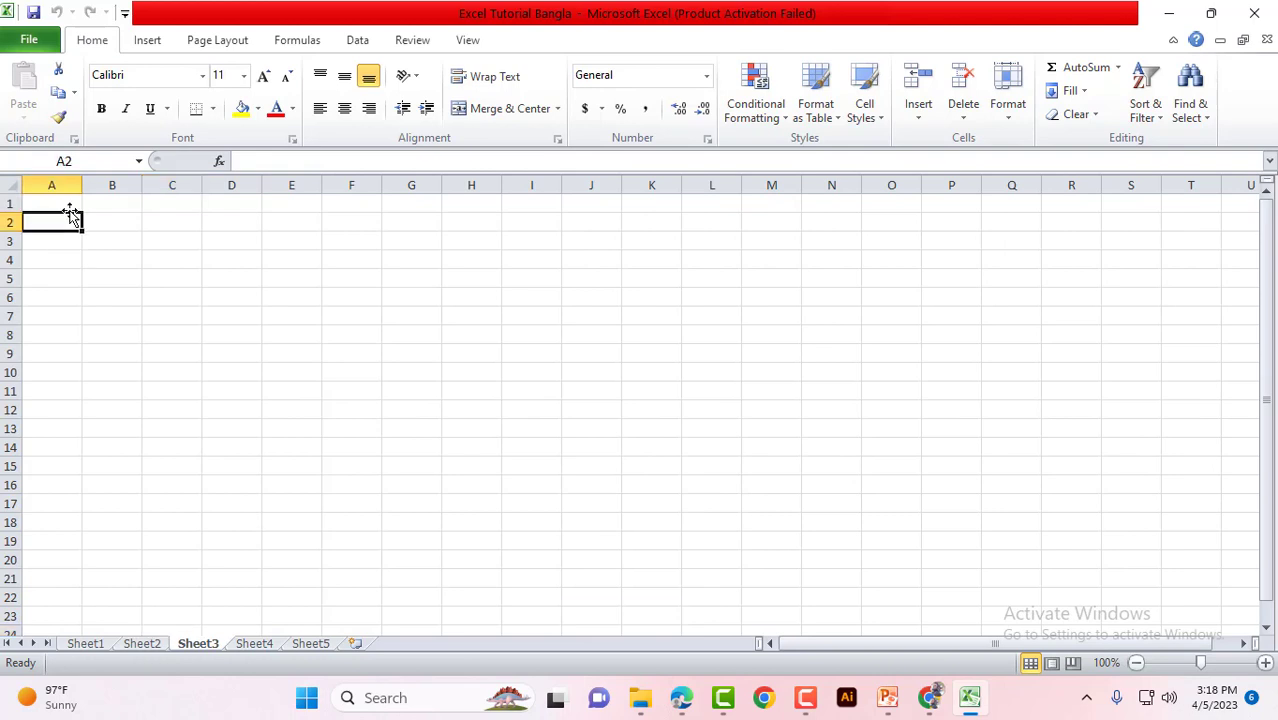
{"action": "left_click", "coordinate": [126, 205]}
{"action": "left_click", "coordinate": [225, 270]}
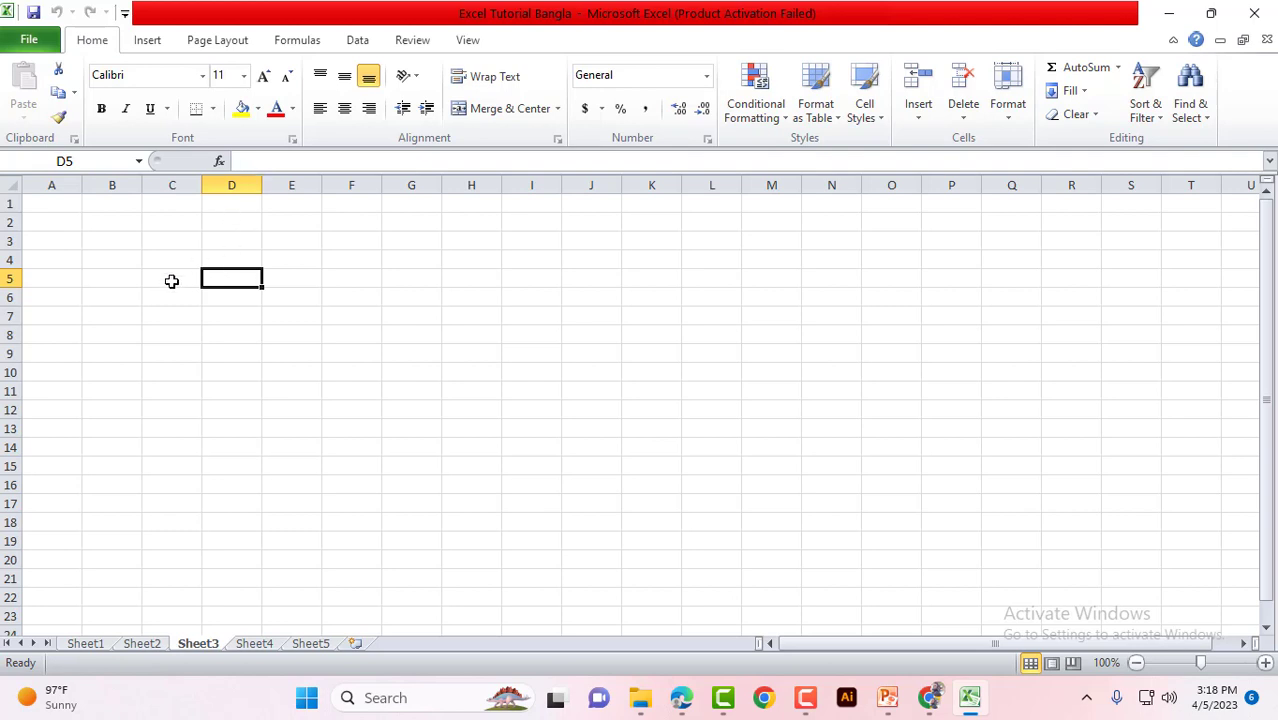
{"action": "left_click", "coordinate": [30, 40]}
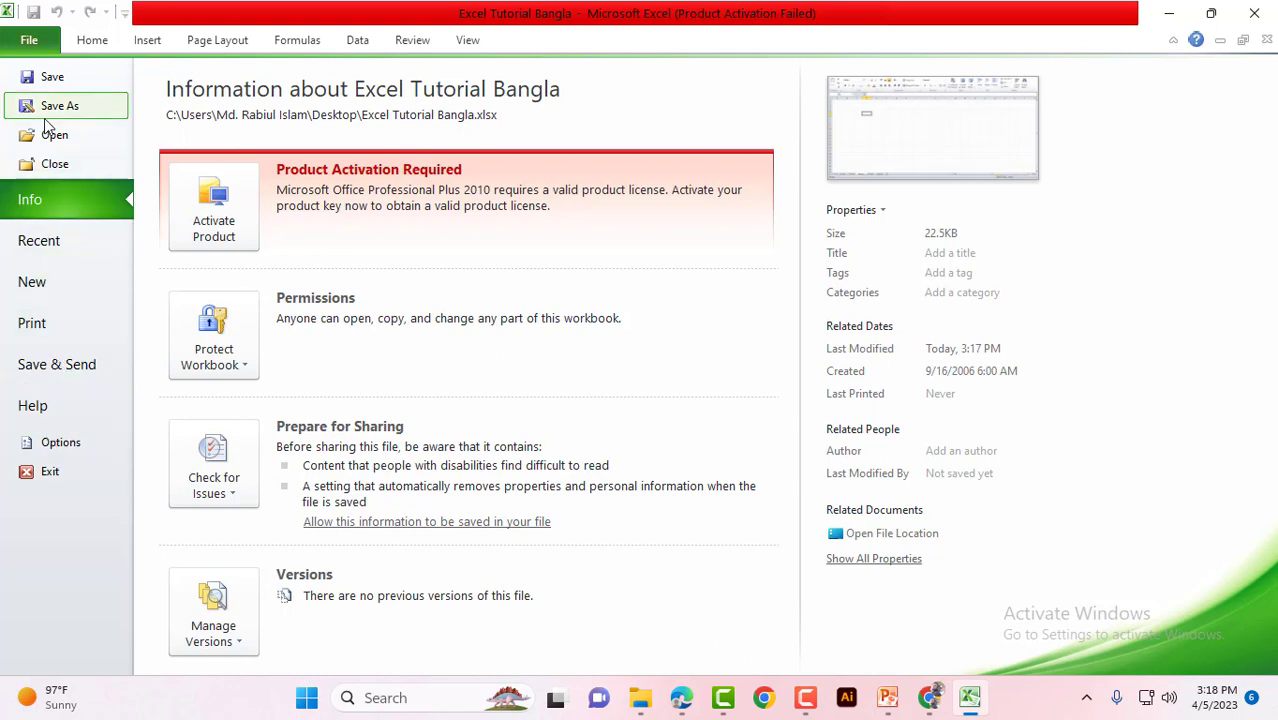
{"action": "left_click", "coordinate": [28, 42]}
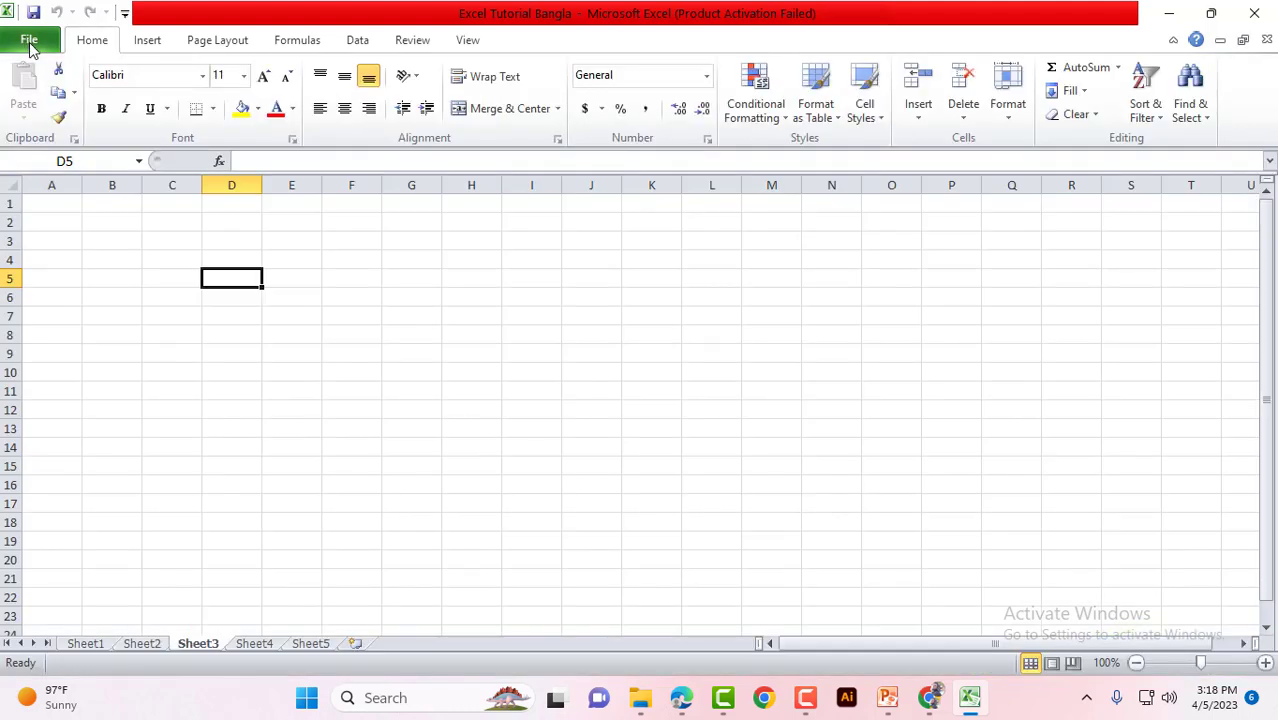
{"action": "left_click", "coordinate": [30, 45]}
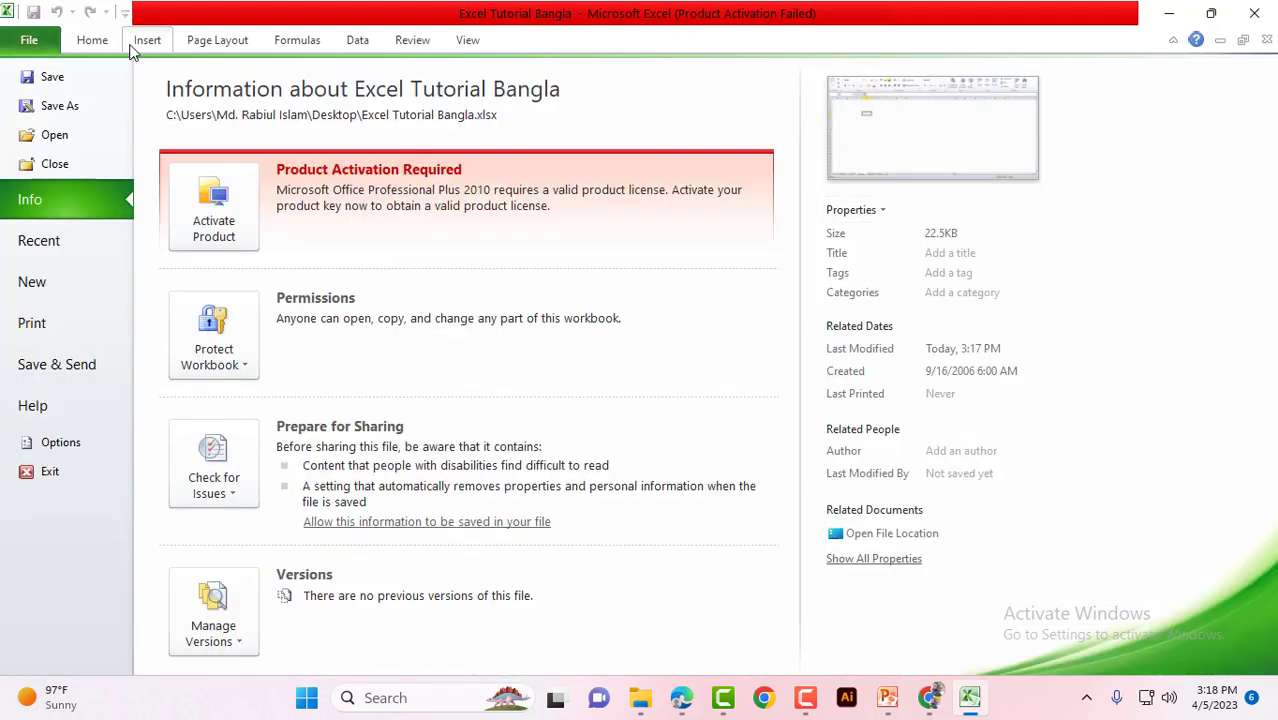
{"action": "left_click", "coordinate": [55, 78]}
{"action": "left_click", "coordinate": [451, 330]}
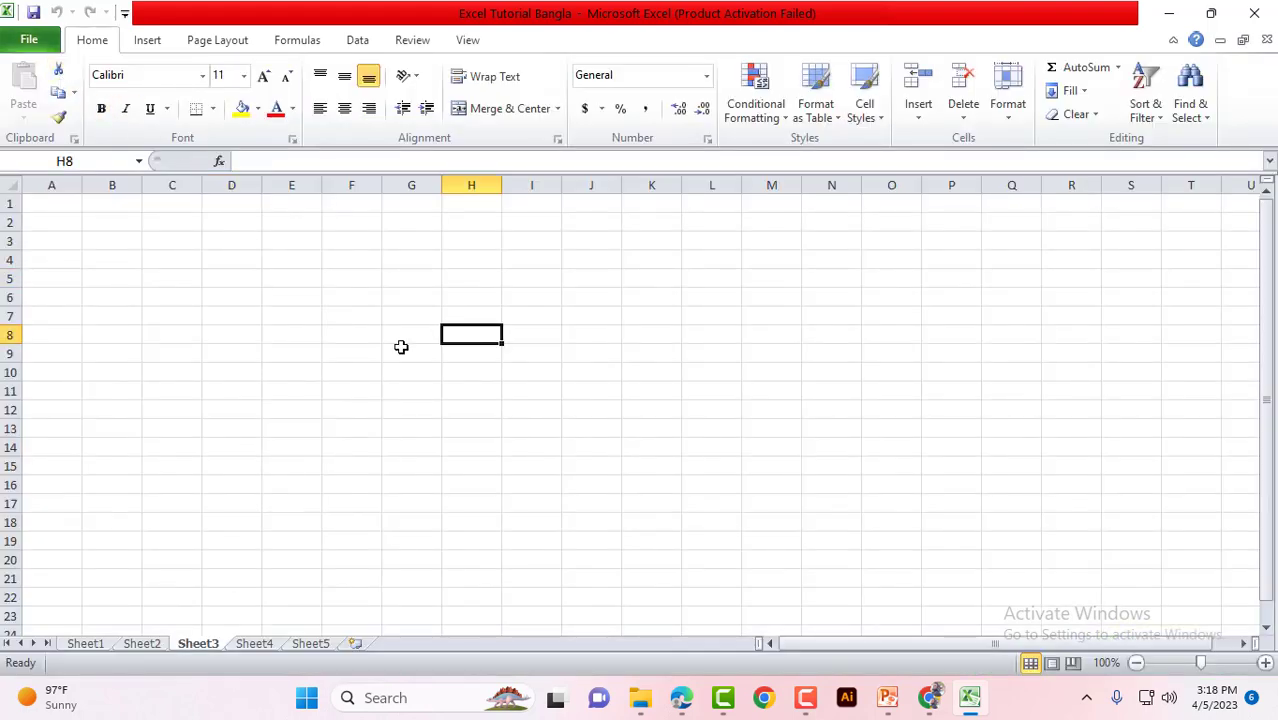
{"action": "left_click", "coordinate": [30, 42]}
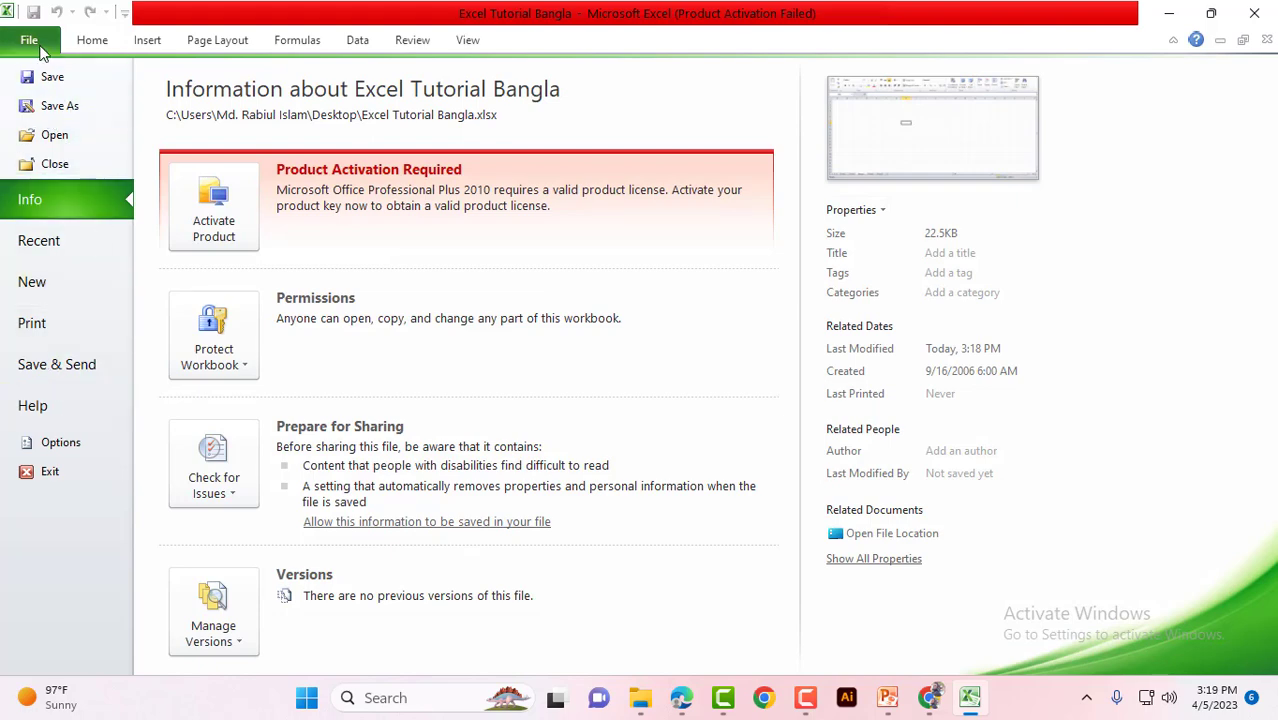
{"action": "left_click", "coordinate": [91, 44]}
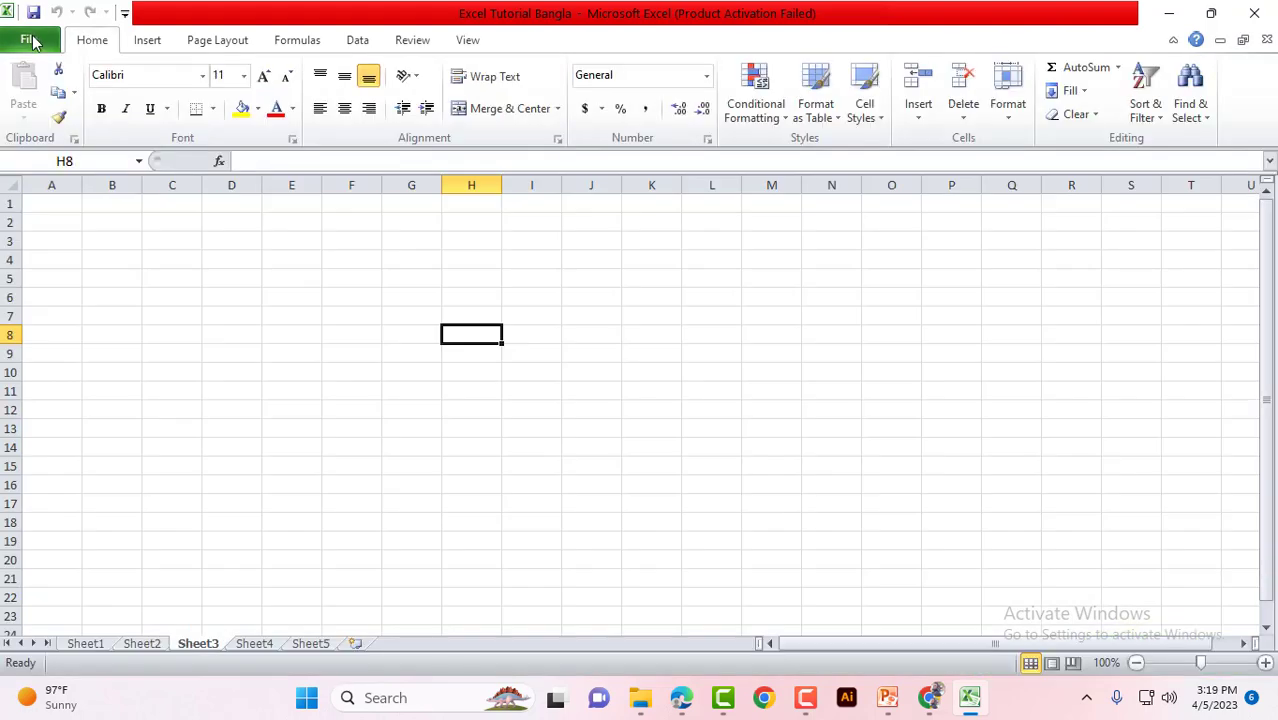
{"action": "left_click", "coordinate": [29, 40]}
{"action": "left_click", "coordinate": [91, 44]}
{"action": "left_click", "coordinate": [265, 298]}
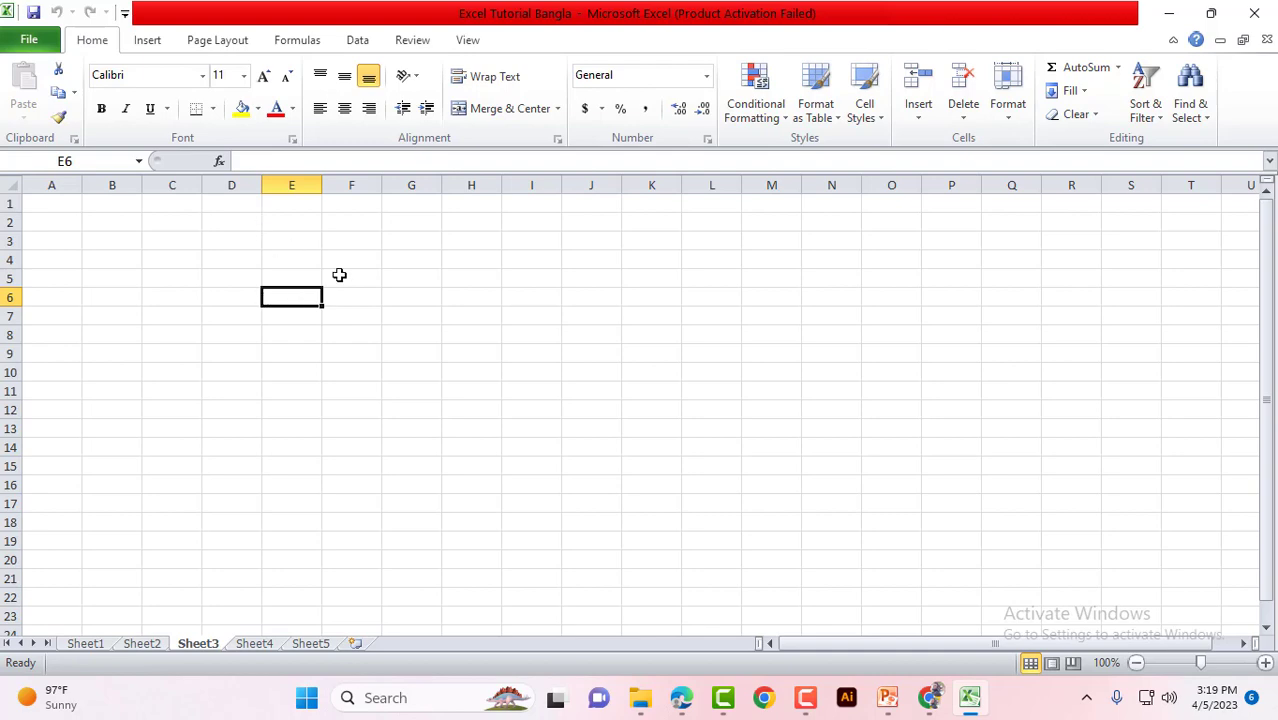
{"action": "left_click", "coordinate": [44, 47]}
{"action": "left_click", "coordinate": [88, 45]}
{"action": "left_click", "coordinate": [30, 42]}
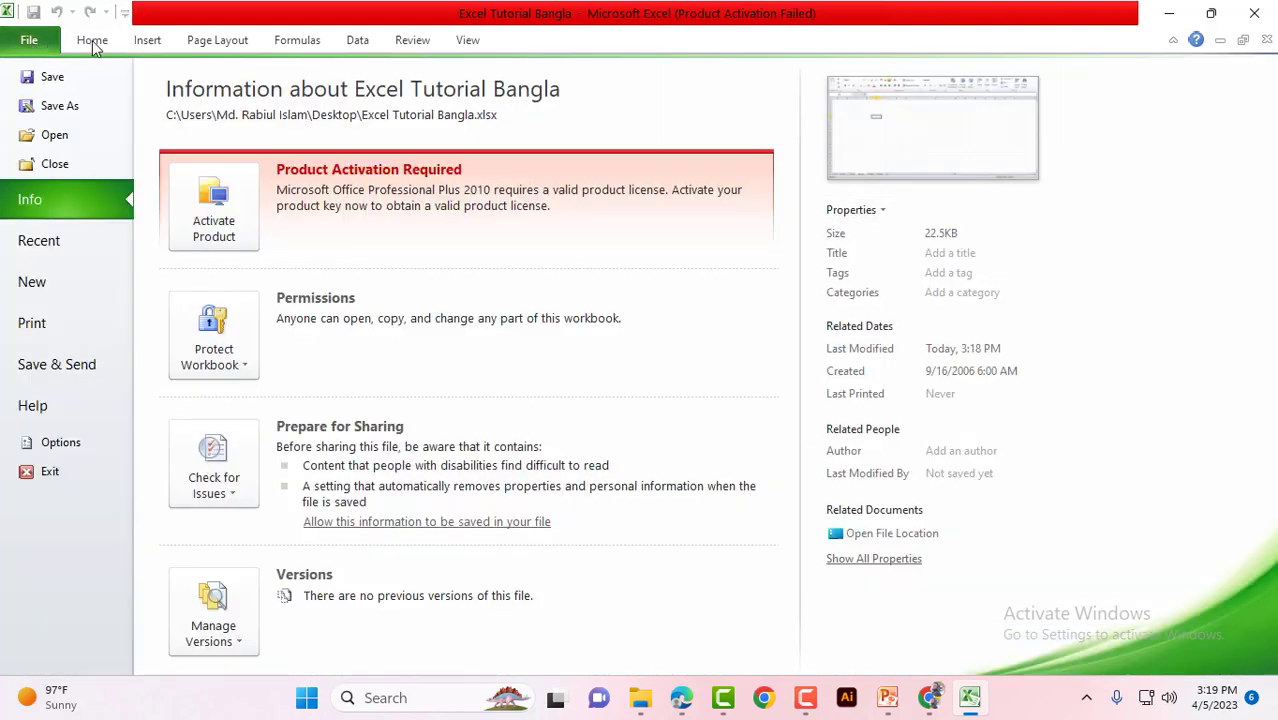
{"action": "left_click", "coordinate": [93, 45]}
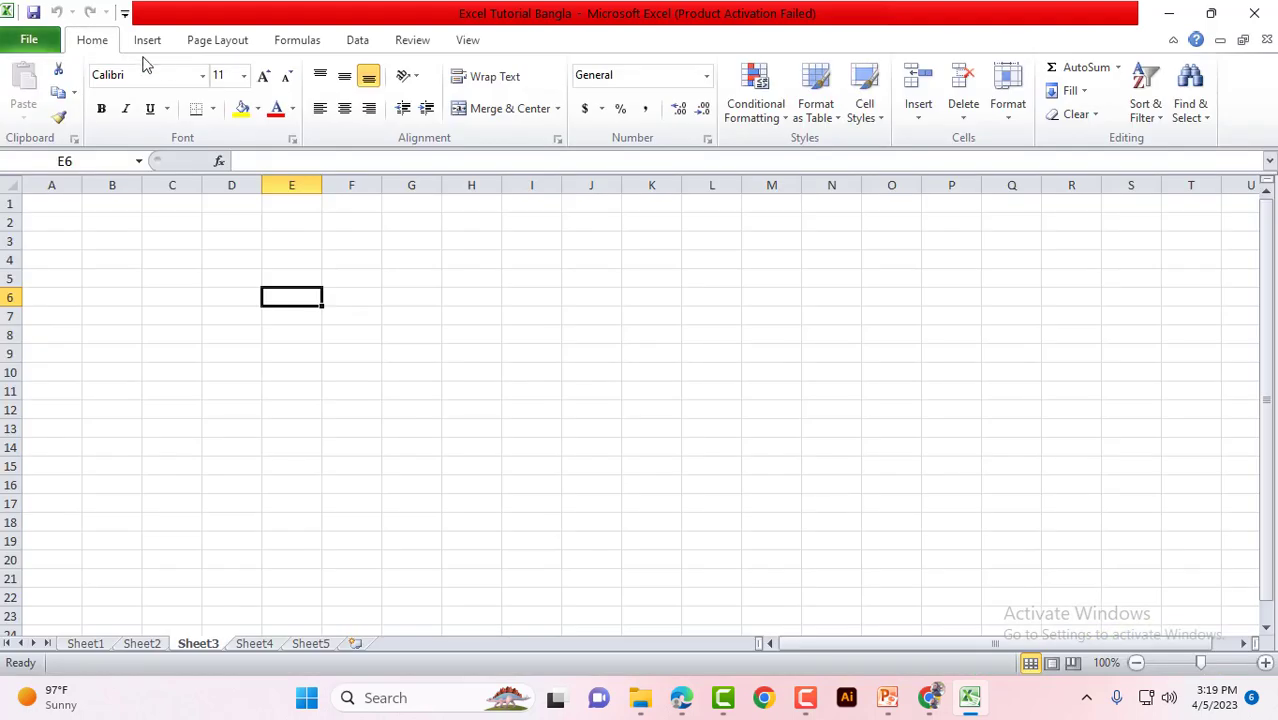
{"action": "left_click", "coordinate": [31, 42]}
{"action": "left_click", "coordinate": [93, 44]}
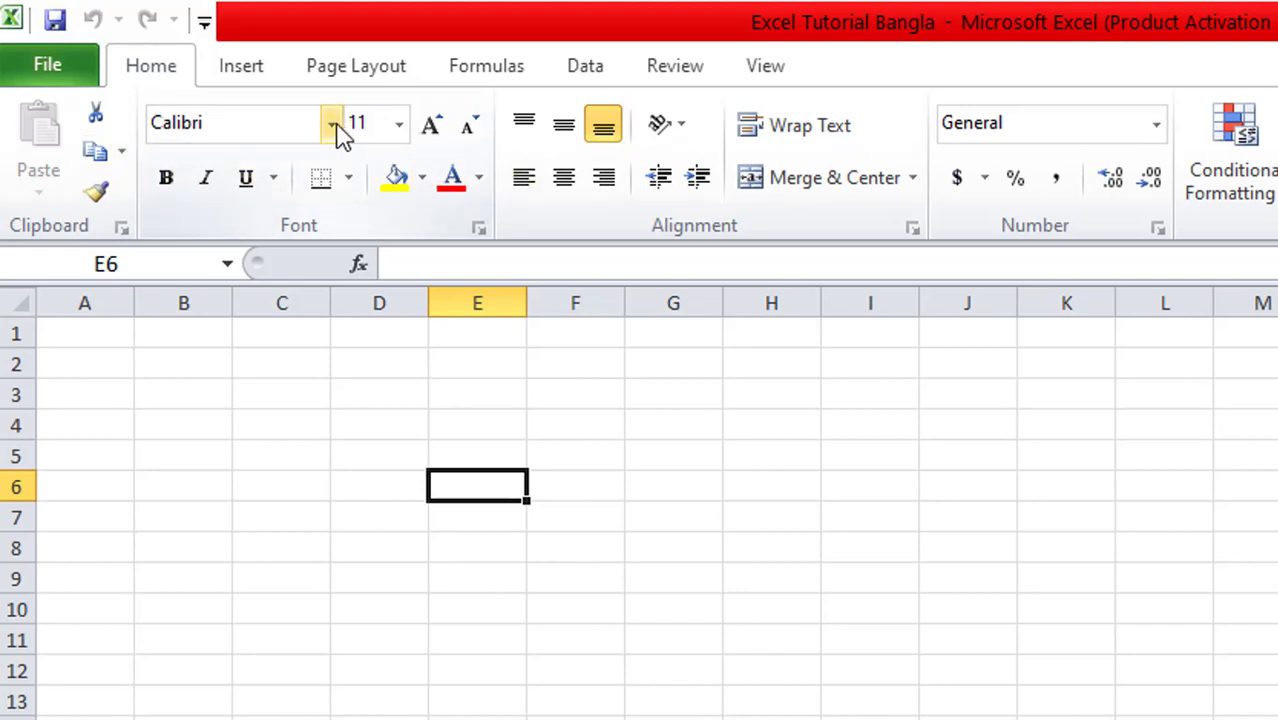
{"action": "left_click_drag", "start_coordinate": [145, 366], "coordinate": [348, 340]}
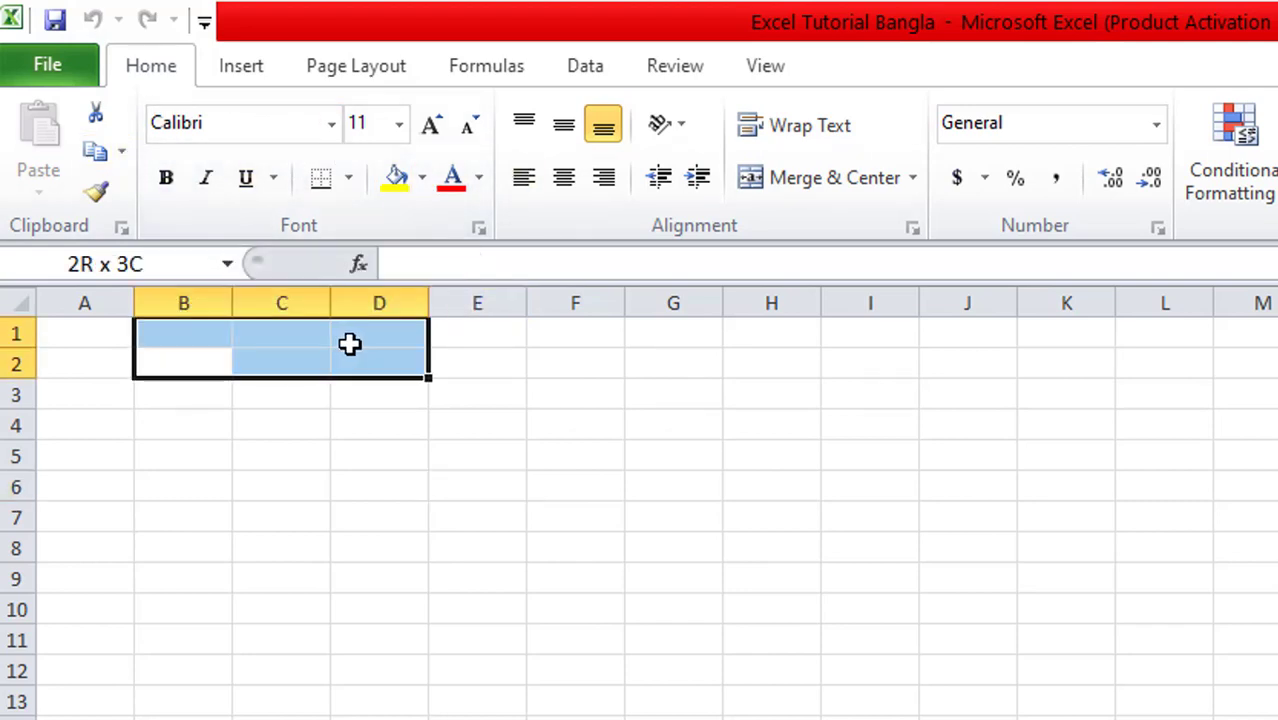
{"action": "left_click", "coordinate": [200, 358]}
{"action": "key", "text": "Right"}
{"action": "left_click", "coordinate": [197, 365]}
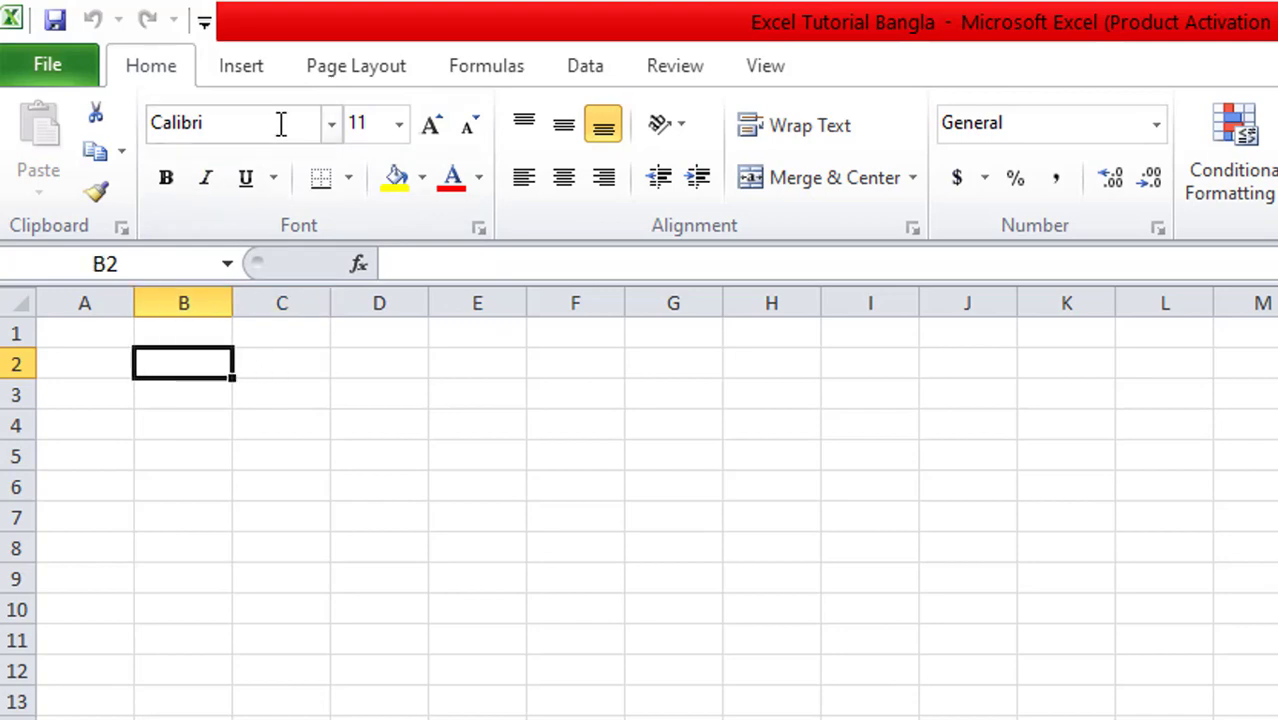
{"action": "left_click", "coordinate": [331, 126]}
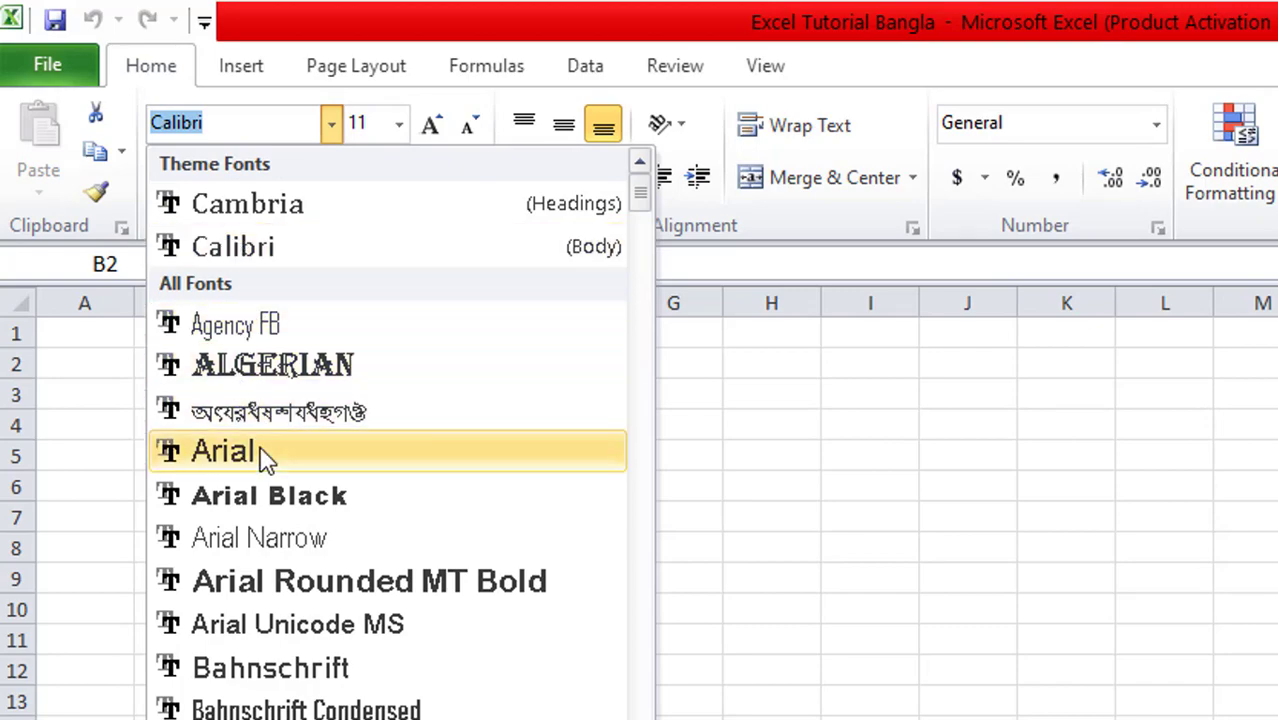
{"action": "scroll", "coordinate": [270, 465], "scroll_direction": "down", "scroll_amount": 2}
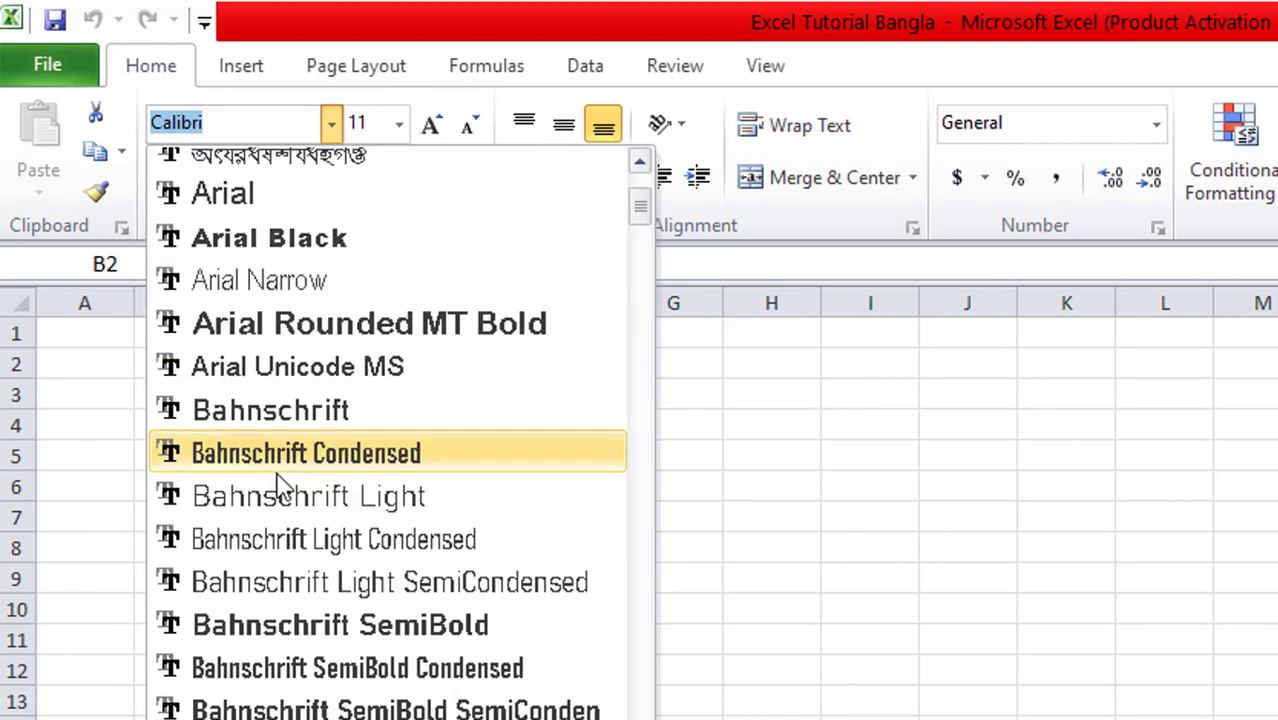
{"action": "scroll", "coordinate": [300, 500], "scroll_direction": "down", "scroll_amount": 3}
{"action": "scroll", "coordinate": [330, 520], "scroll_direction": "down", "scroll_amount": 5}
{"action": "scroll", "coordinate": [320, 495], "scroll_direction": "down", "scroll_amount": 4}
{"action": "scroll", "coordinate": [331, 499], "scroll_direction": "down", "scroll_amount": 4}
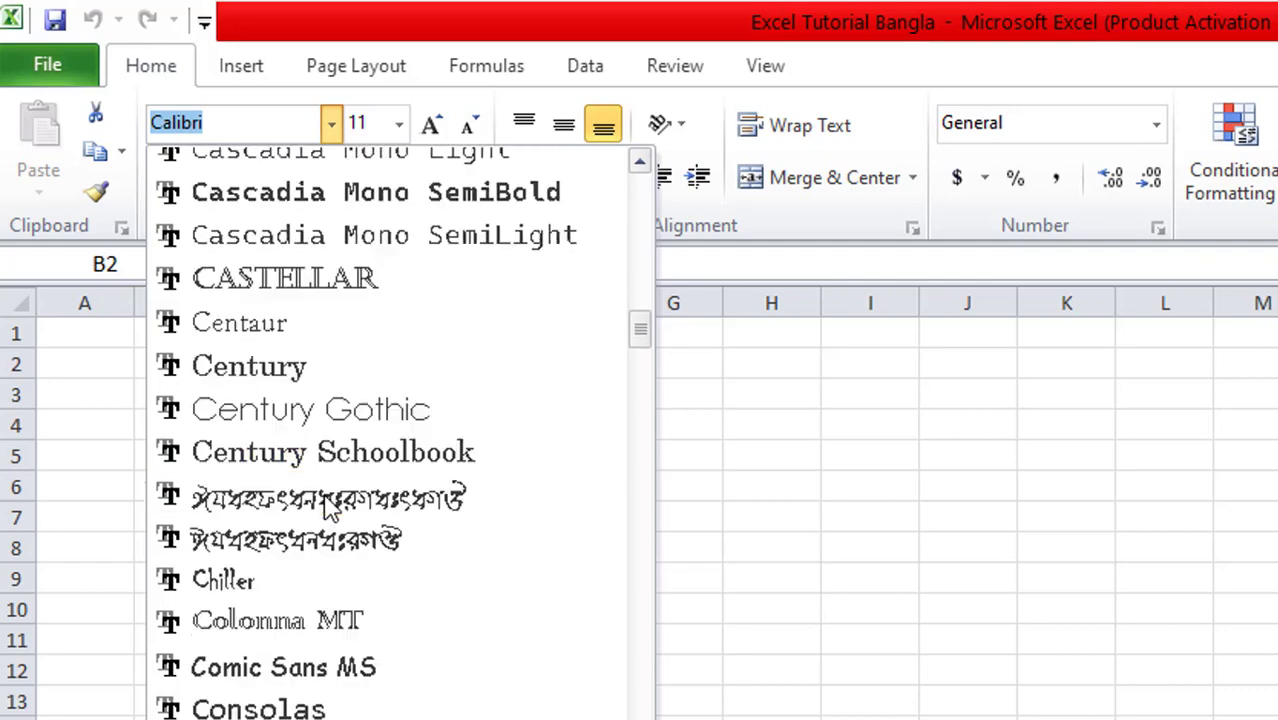
{"action": "scroll", "coordinate": [331, 505], "scroll_direction": "down", "scroll_amount": 1}
{"action": "scroll", "coordinate": [325, 520], "scroll_direction": "down", "scroll_amount": 4}
{"action": "scroll", "coordinate": [318, 522], "scroll_direction": "down", "scroll_amount": 4}
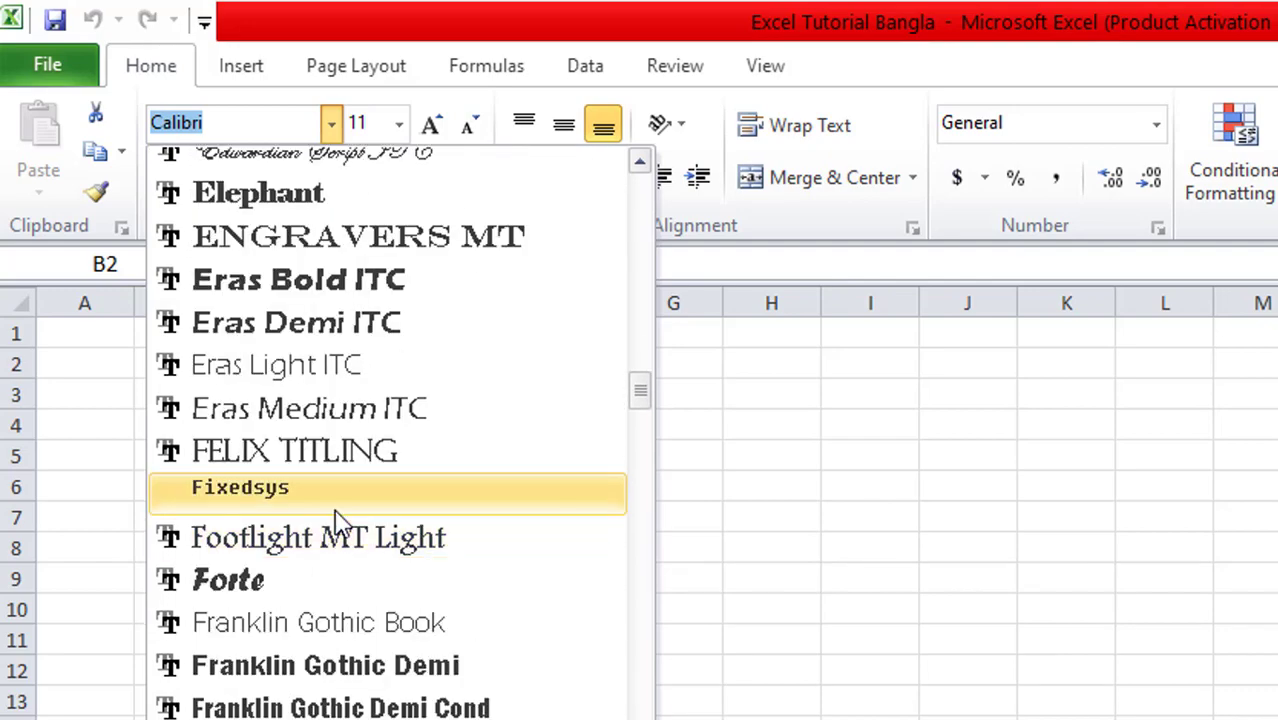
{"action": "scroll", "coordinate": [337, 519], "scroll_direction": "down", "scroll_amount": 4}
{"action": "scroll", "coordinate": [338, 530], "scroll_direction": "down", "scroll_amount": 2}
{"action": "scroll", "coordinate": [338, 540], "scroll_direction": "down", "scroll_amount": 3}
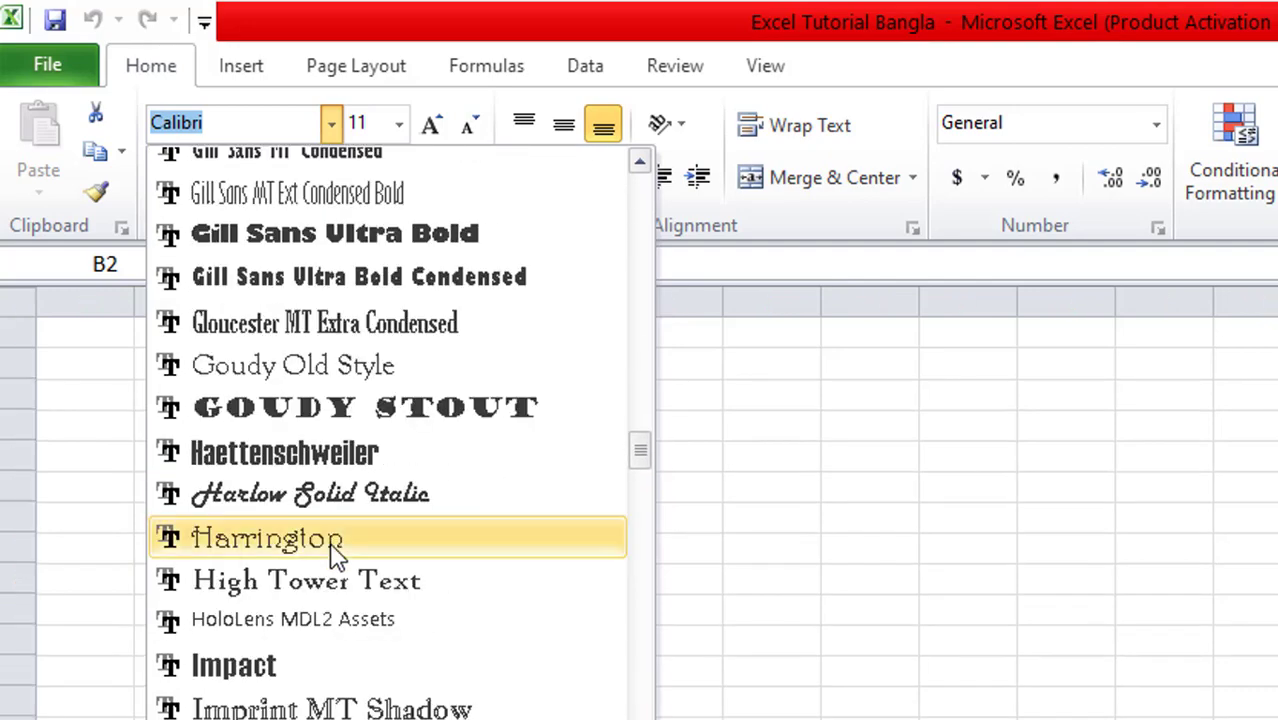
{"action": "scroll", "coordinate": [336, 557], "scroll_direction": "down", "scroll_amount": 3}
{"action": "scroll", "coordinate": [335, 555], "scroll_direction": "down", "scroll_amount": 4}
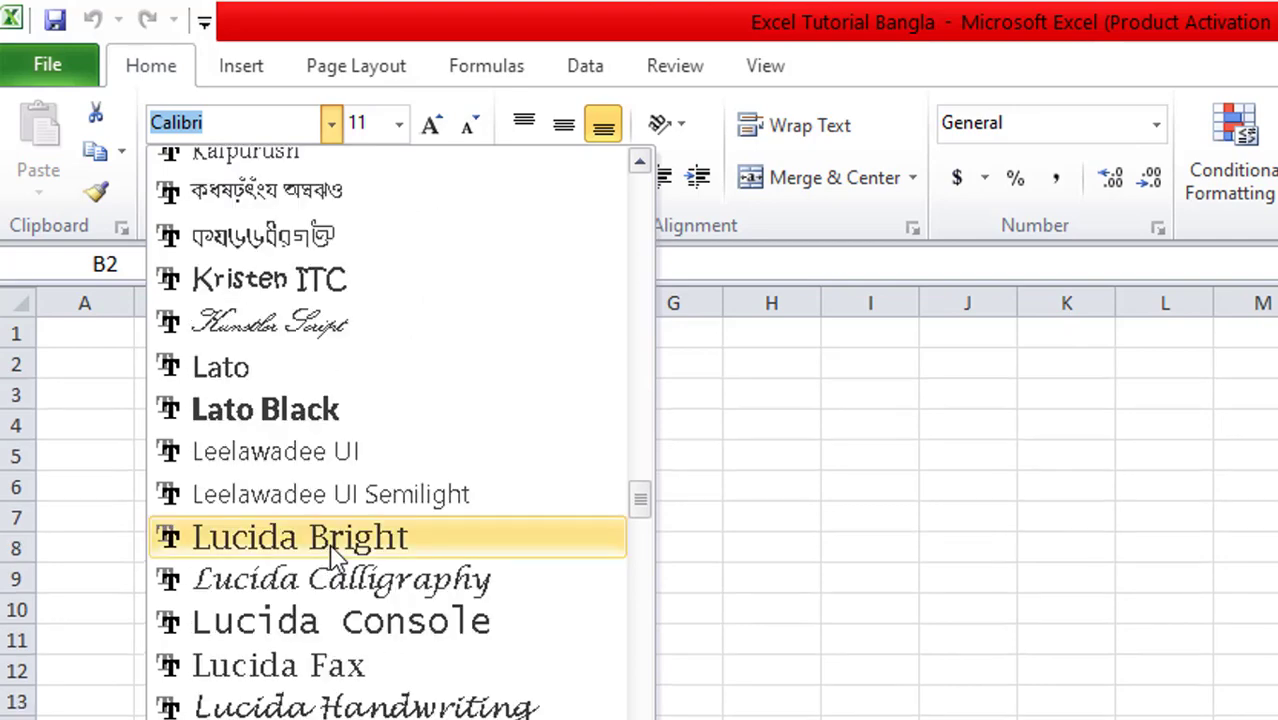
{"action": "scroll", "coordinate": [337, 551], "scroll_direction": "down", "scroll_amount": 2}
{"action": "scroll", "coordinate": [337, 555], "scroll_direction": "down", "scroll_amount": 4}
{"action": "scroll", "coordinate": [337, 558], "scroll_direction": "down", "scroll_amount": 1}
{"action": "scroll", "coordinate": [337, 558], "scroll_direction": "up", "scroll_amount": 1}
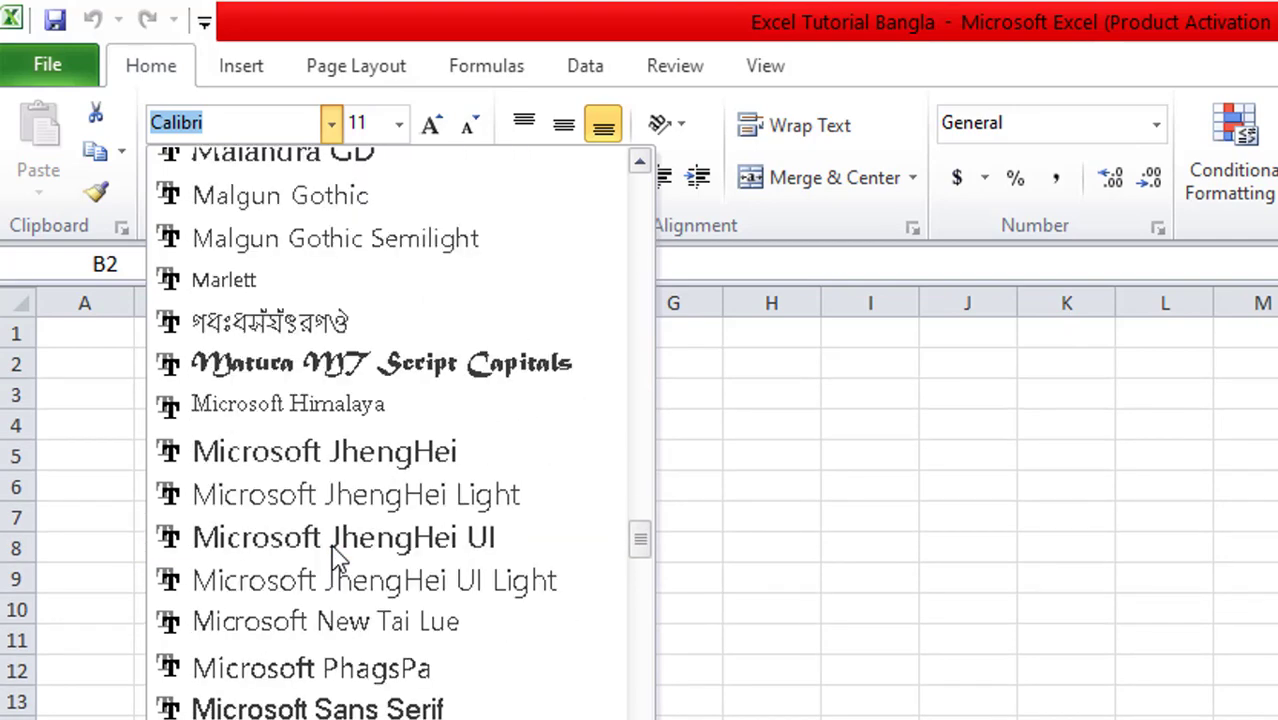
{"action": "scroll", "coordinate": [330, 557], "scroll_direction": "down", "scroll_amount": 3}
{"action": "scroll", "coordinate": [330, 557], "scroll_direction": "down", "scroll_amount": 2}
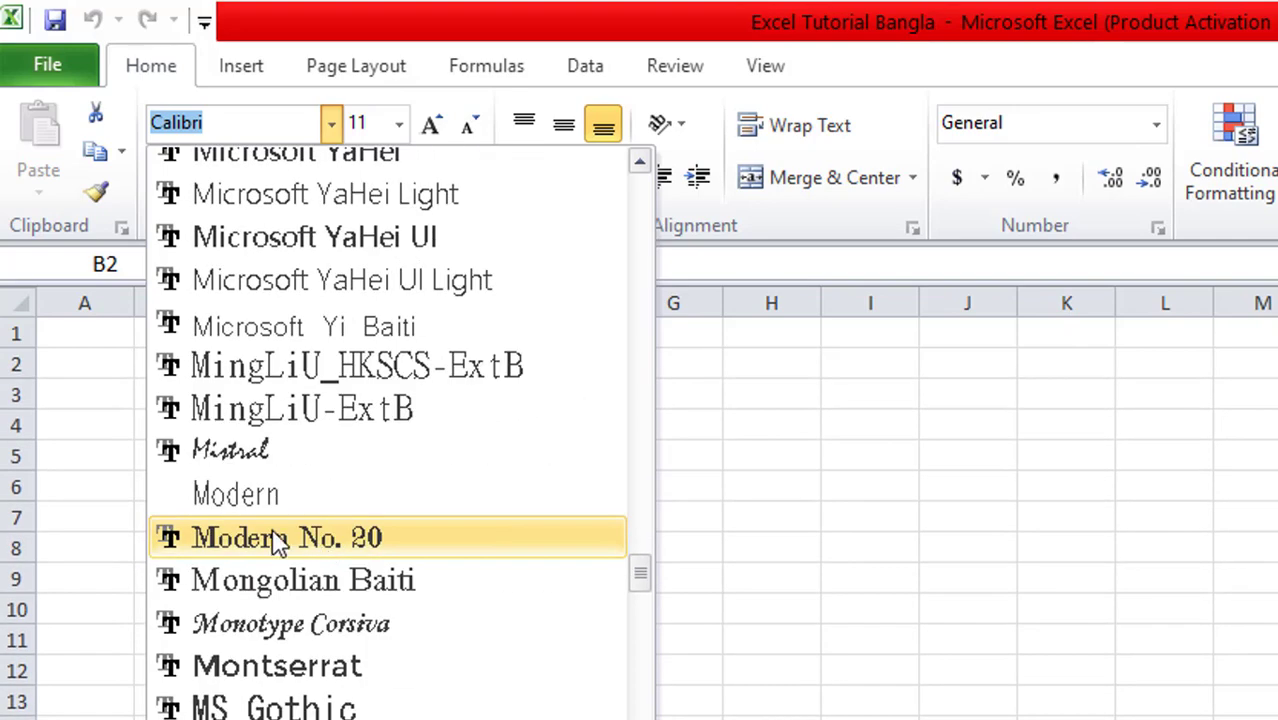
{"action": "scroll", "coordinate": [318, 545], "scroll_direction": "down", "scroll_amount": 2}
{"action": "left_click", "coordinate": [255, 122]}
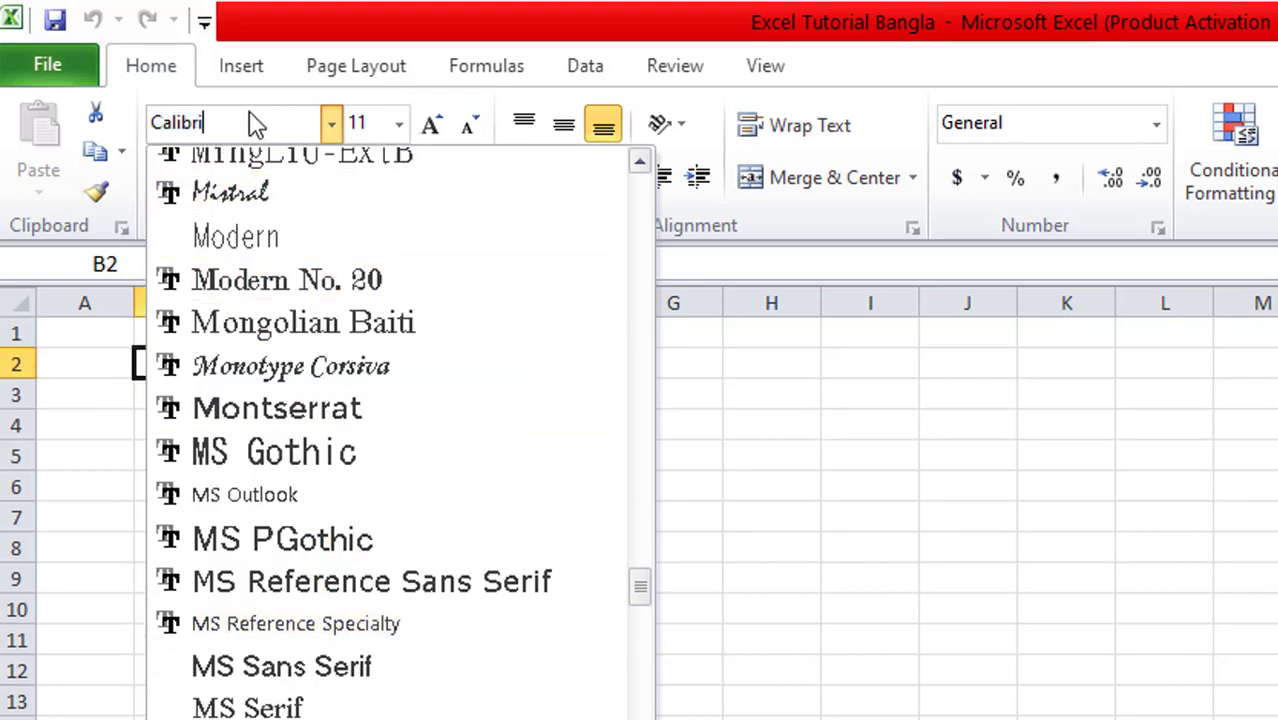
{"action": "left_click", "coordinate": [335, 125]}
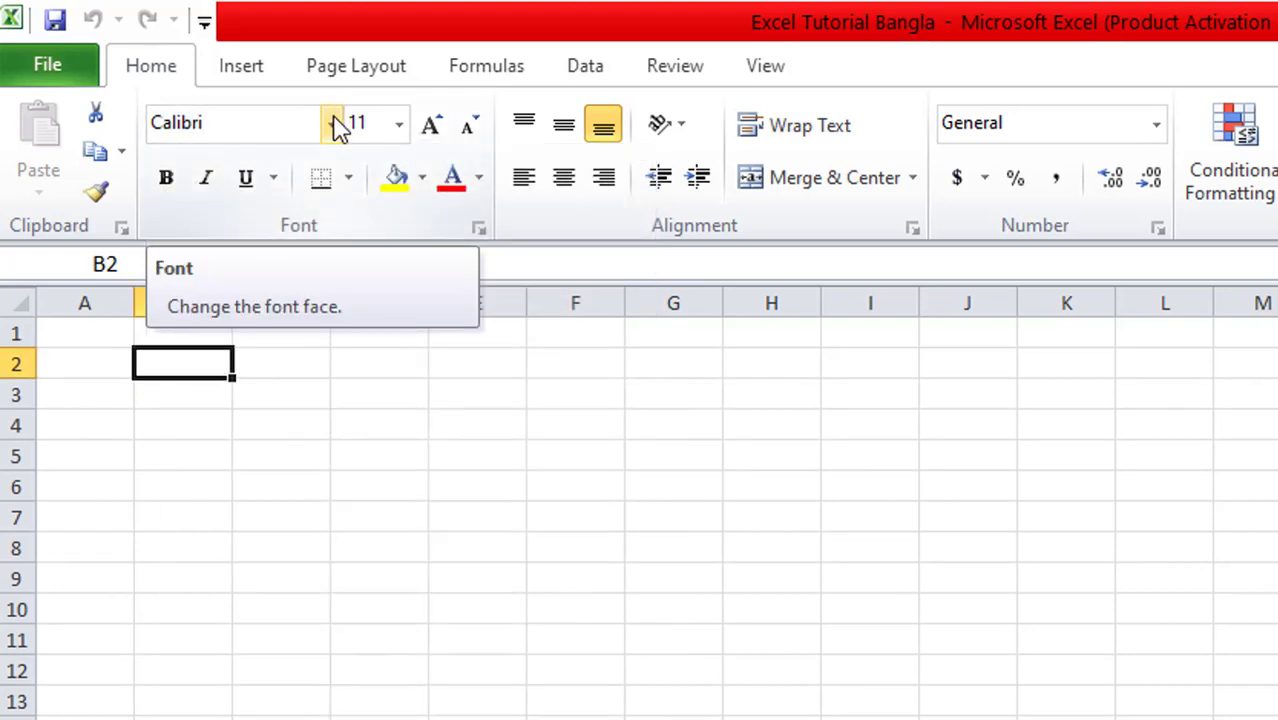
{"action": "left_click", "coordinate": [336, 124]}
{"action": "left_click", "coordinate": [336, 124]}
{"action": "left_click", "coordinate": [729, 459]}
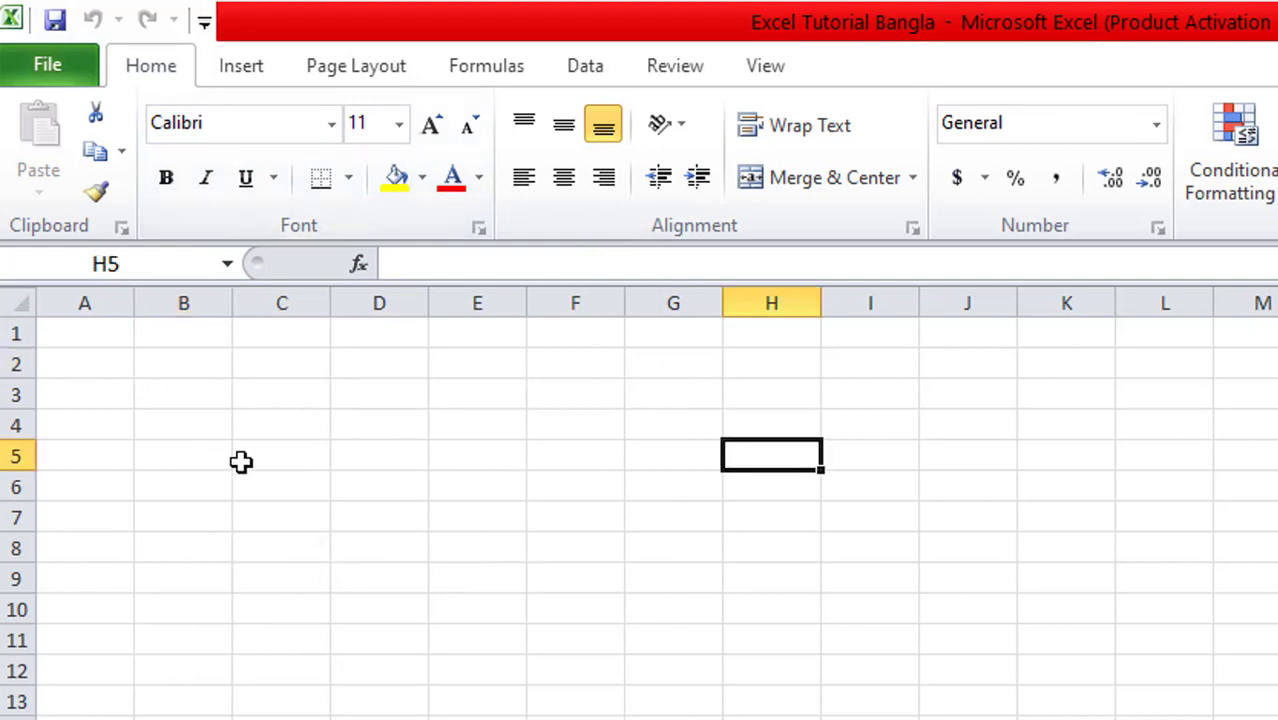
{"action": "mouse_move", "coordinate": [164, 349]}
{"action": "left_mouse_down"}
{"action": "mouse_move", "coordinate": [308, 359]}
{"action": "mouse_move", "coordinate": [200, 359]}
{"action": "left_mouse_up"}
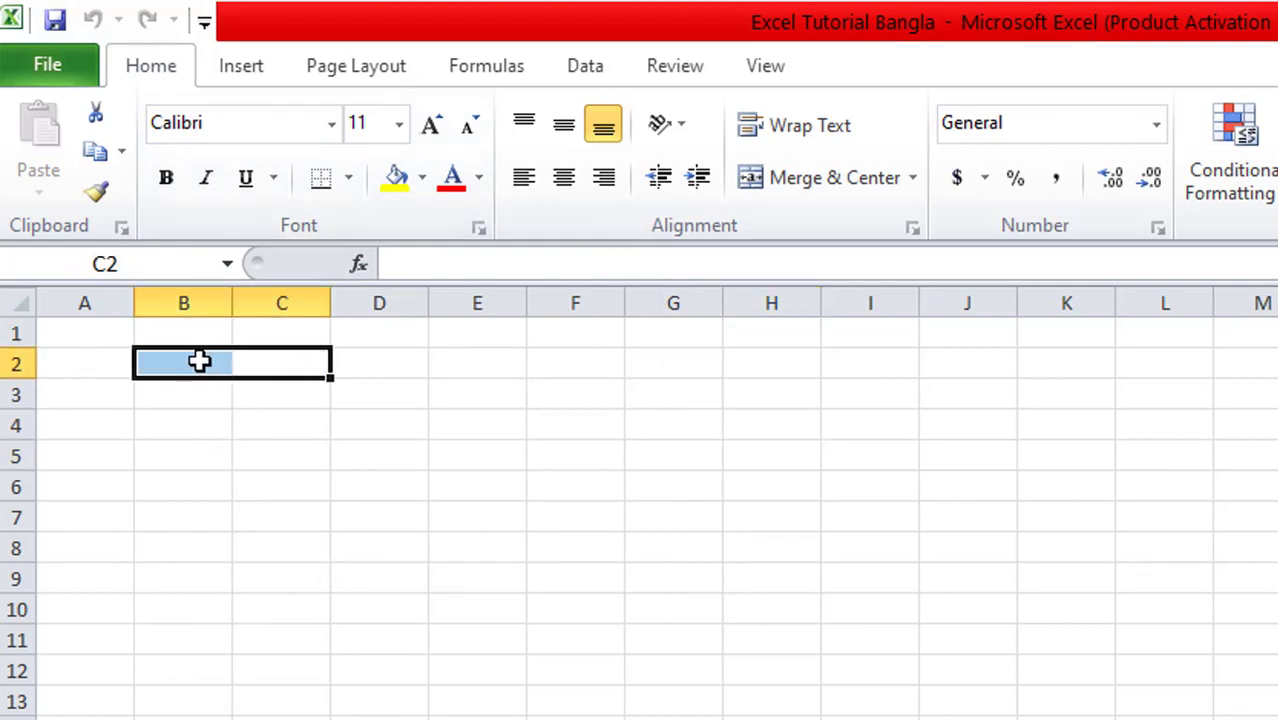
{"action": "left_click", "coordinate": [200, 362]}
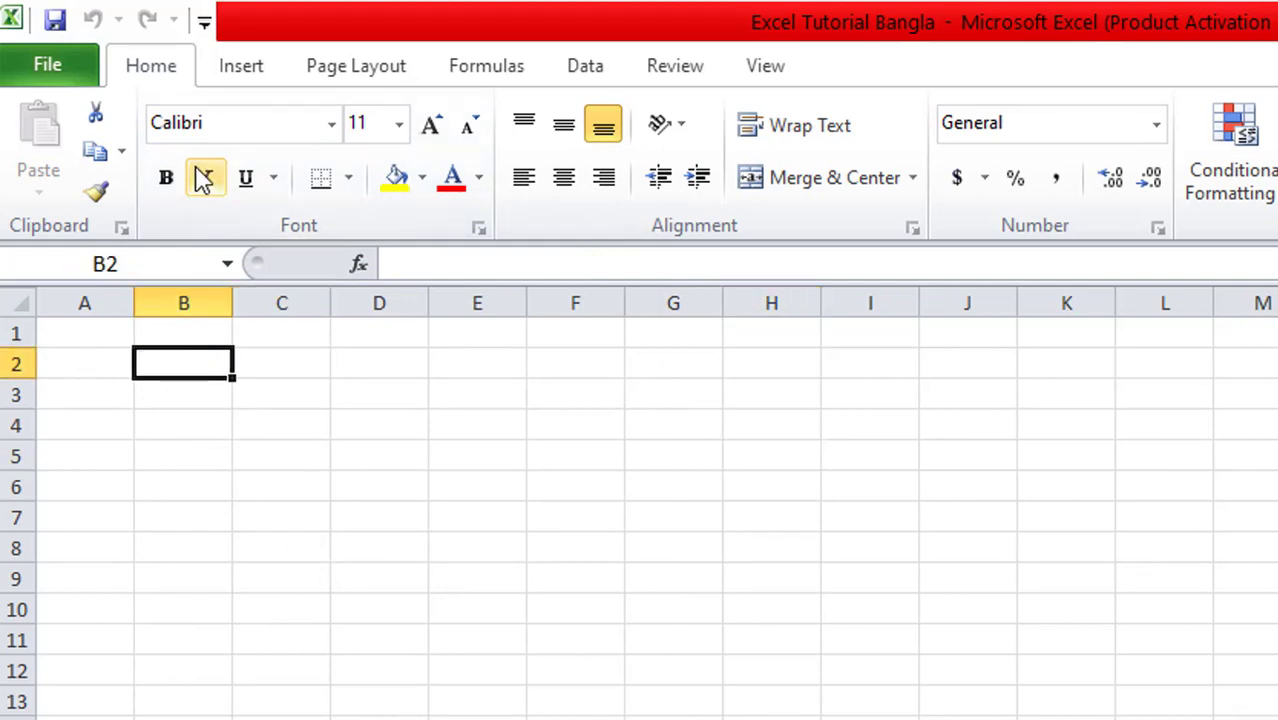
{"action": "left_click", "coordinate": [399, 128]}
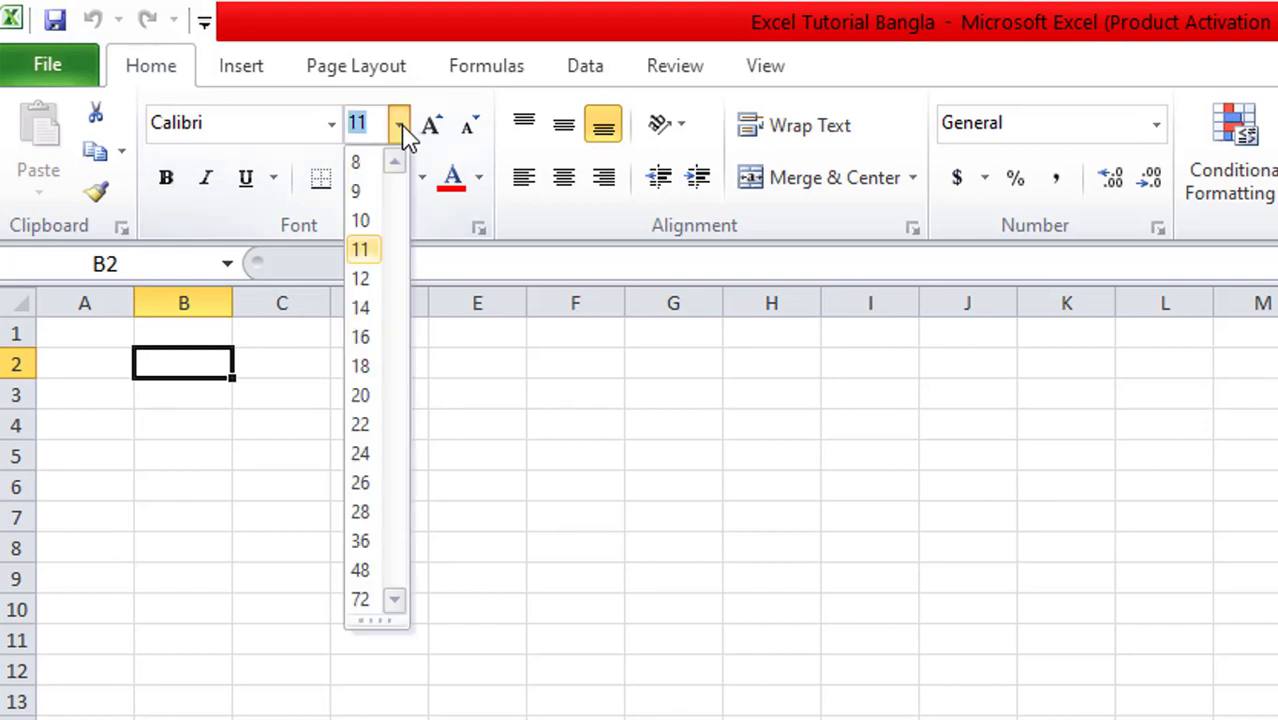
{"action": "left_click", "coordinate": [365, 250]}
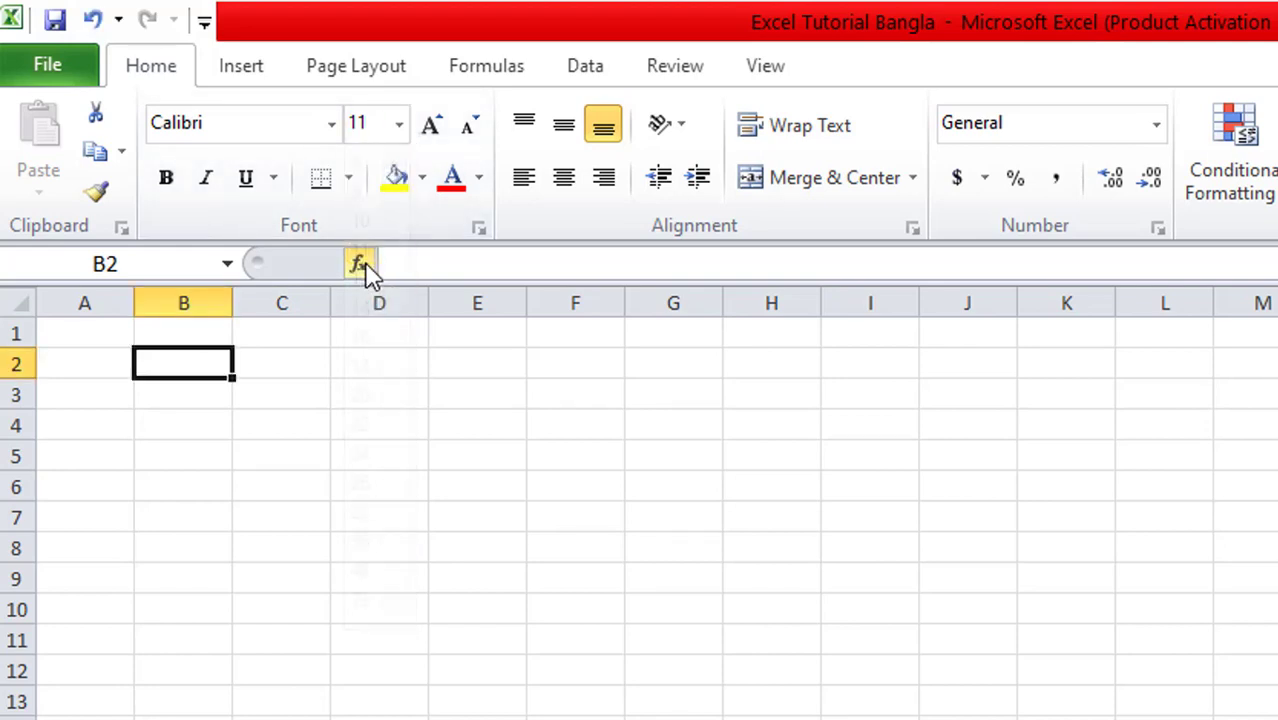
{"action": "left_click", "coordinate": [399, 140]}
{"action": "left_click", "coordinate": [191, 361]}
Enter the word Bangladesh into cell B2
{"action": "type", "text": "Ban"}
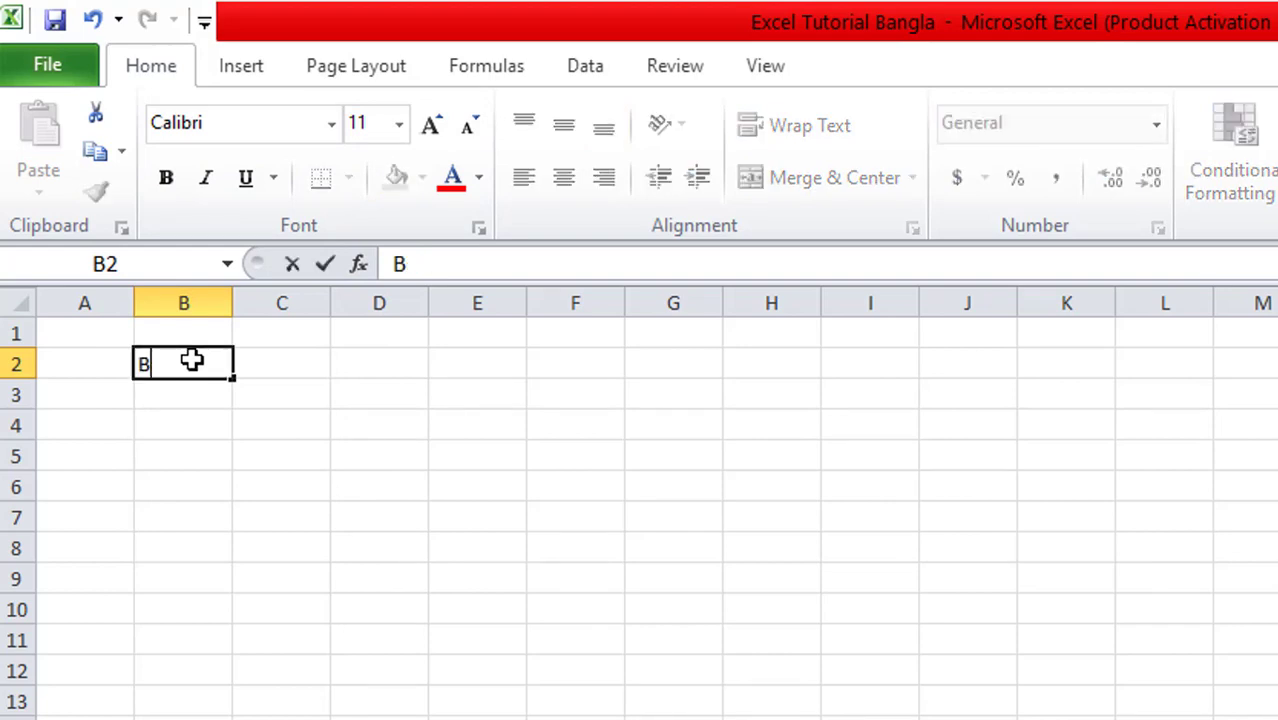
{"action": "type", "text": "anglad"}
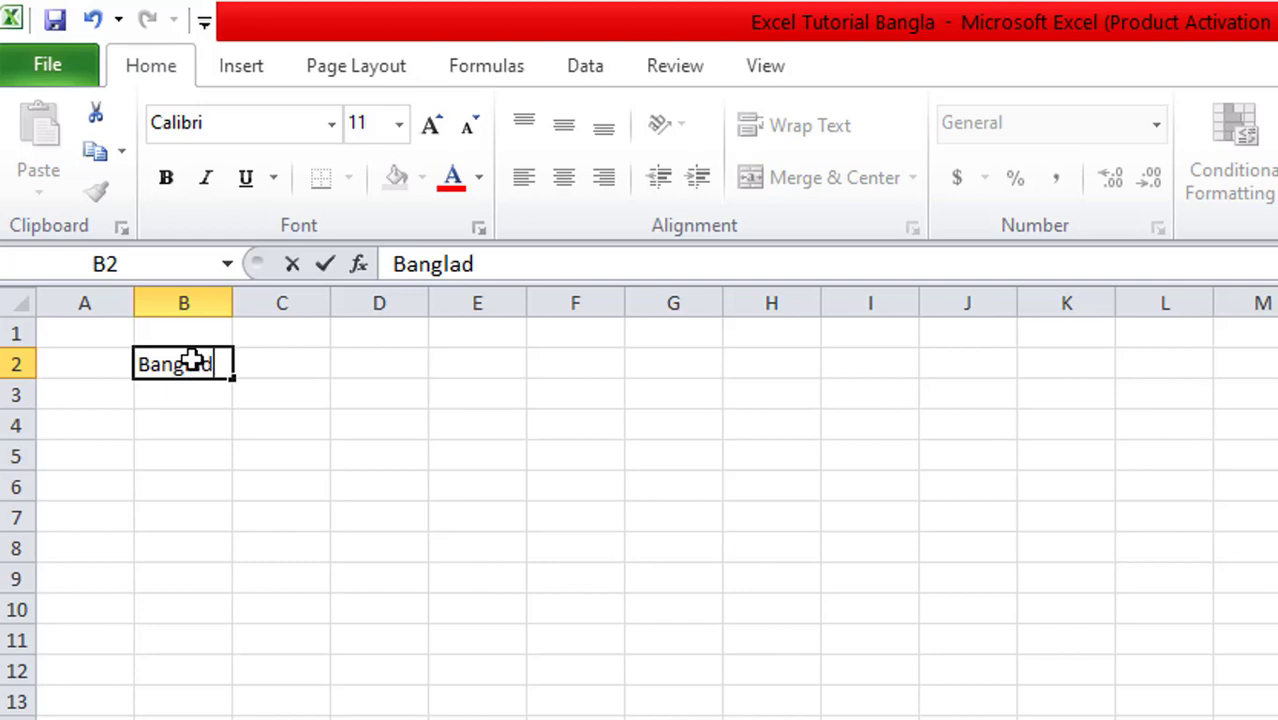
{"action": "type", "text": "esh"}
{"action": "key", "text": "Tab"}
{"action": "left_click", "coordinate": [192, 362]}
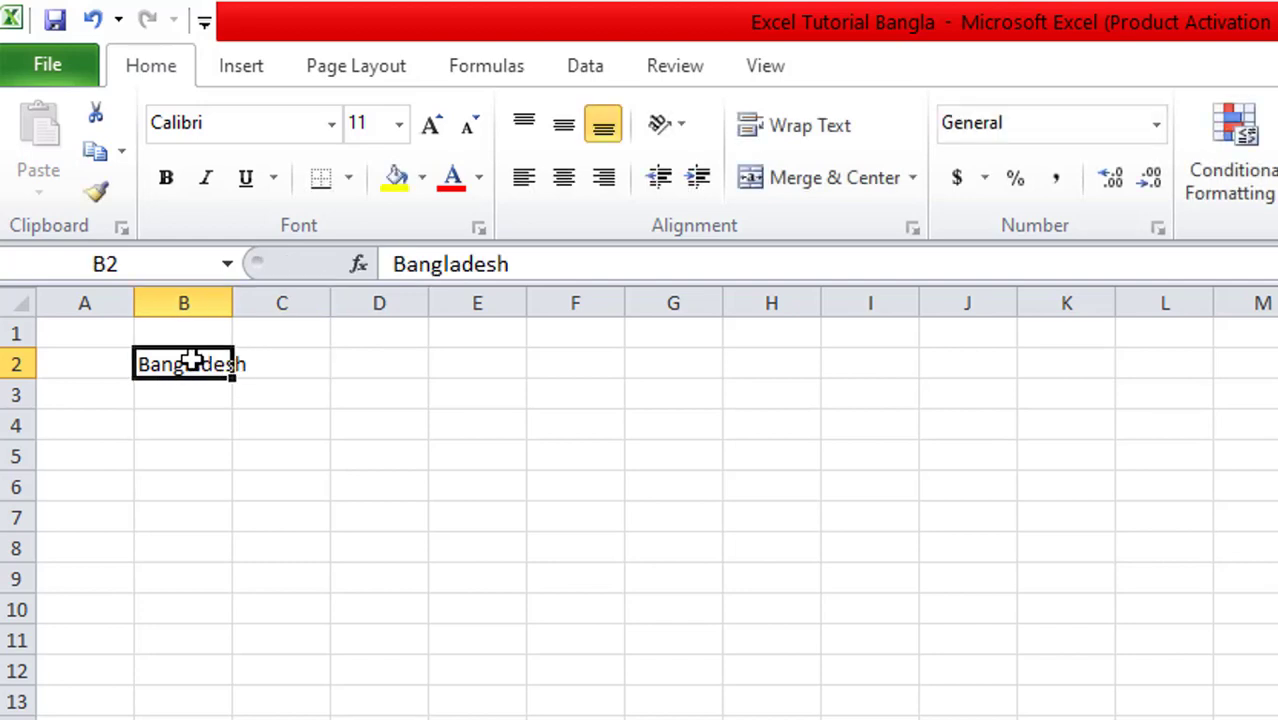
Autofit column B to fit Bangladesh and reselect cell B2
{"action": "double_click", "coordinate": [242, 302]}
{"action": "left_click", "coordinate": [285, 362]}
{"action": "left_click", "coordinate": [218, 360]}
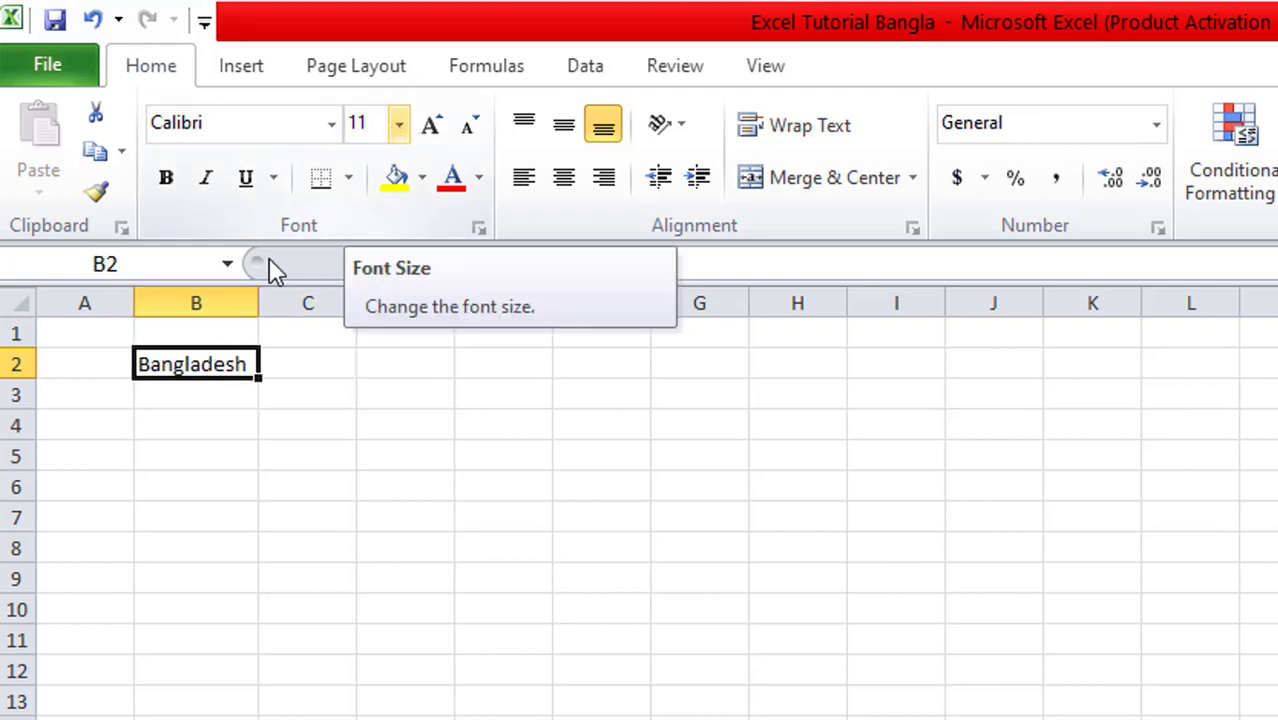
{"action": "left_click", "coordinate": [265, 372]}
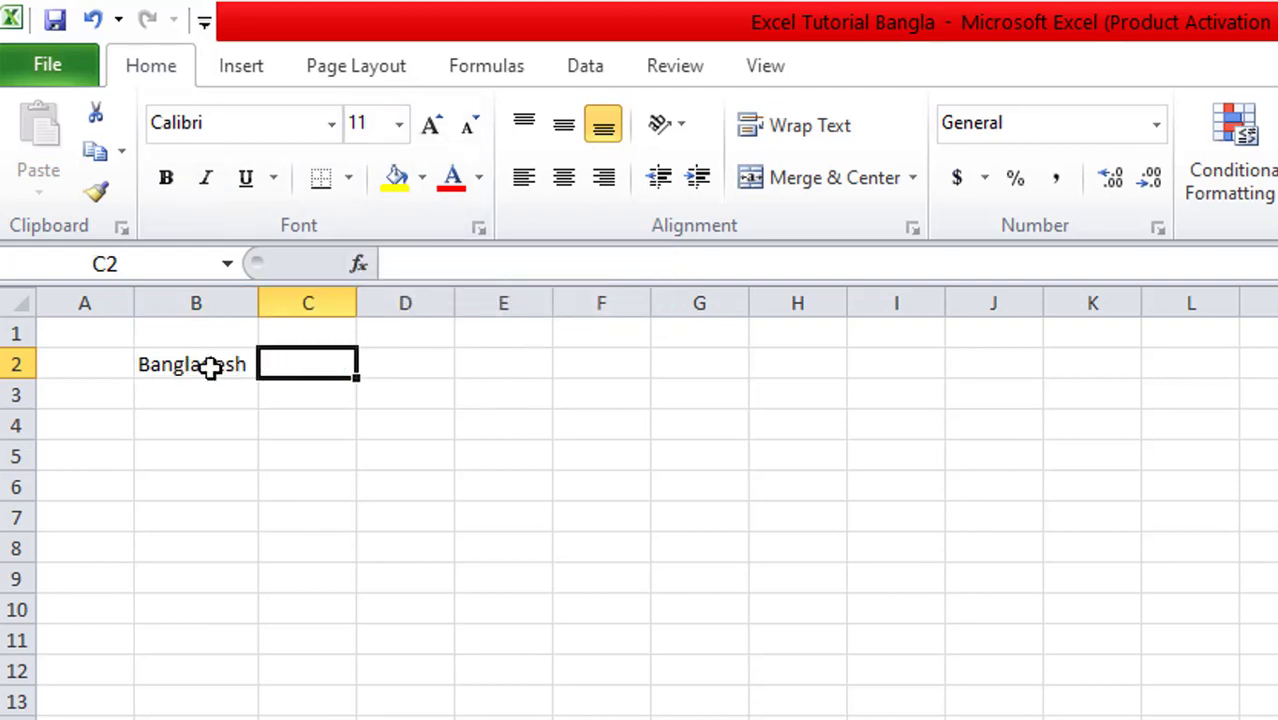
{"action": "left_click", "coordinate": [210, 368]}
{"action": "left_click", "coordinate": [224, 386]}
{"action": "left_click", "coordinate": [217, 366]}
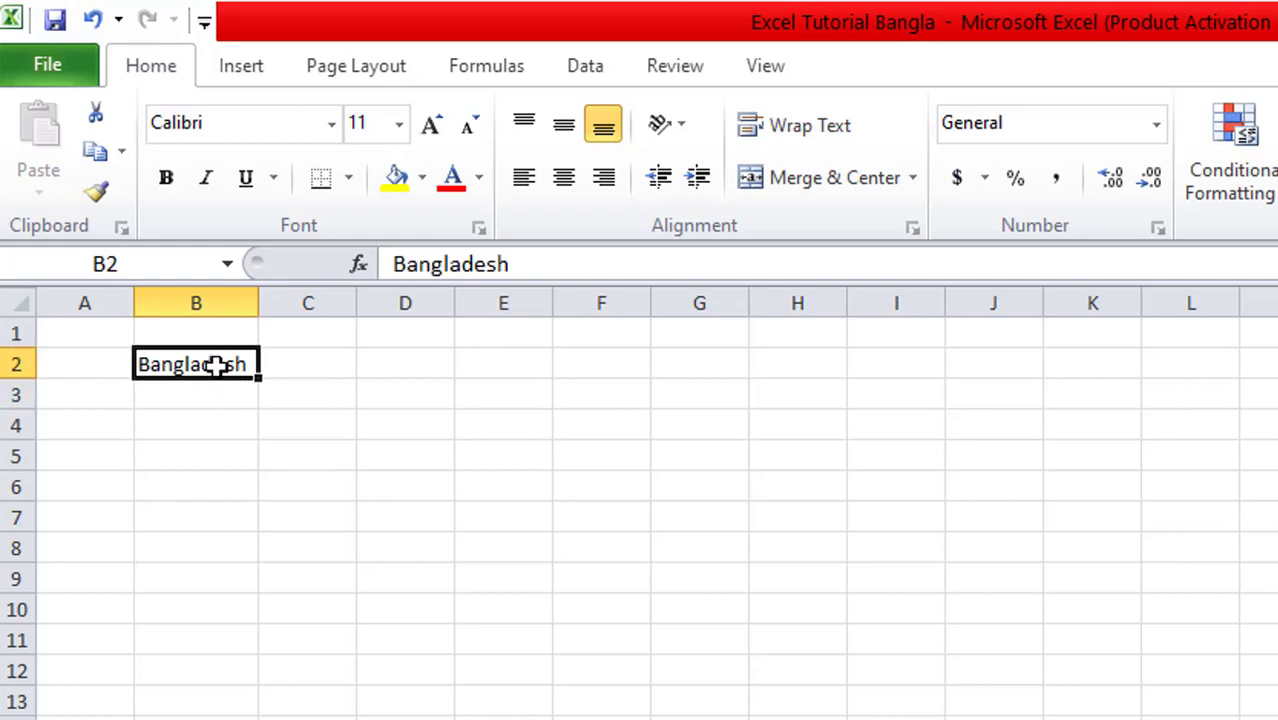
{"action": "left_click", "coordinate": [398, 124]}
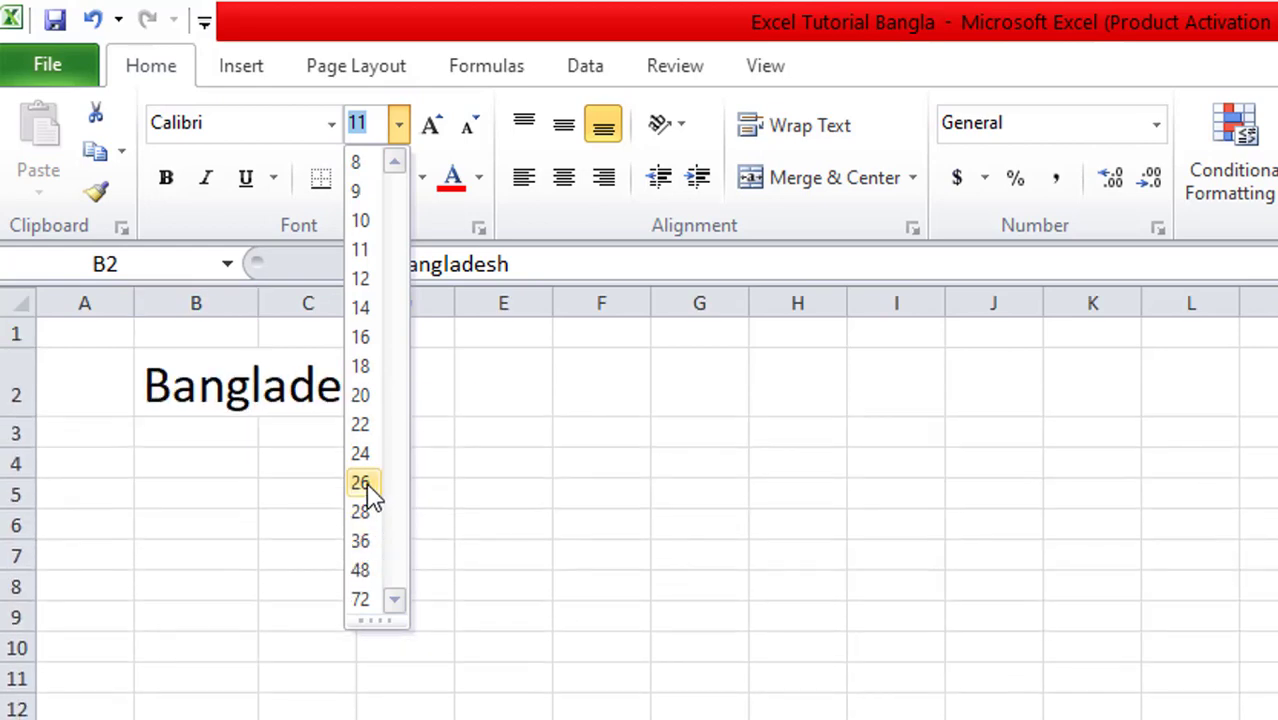
Set Bangladesh in B2 to font size 24, comparing it against another cell
{"action": "left_click", "coordinate": [362, 455]}
{"action": "left_click", "coordinate": [601, 545]}
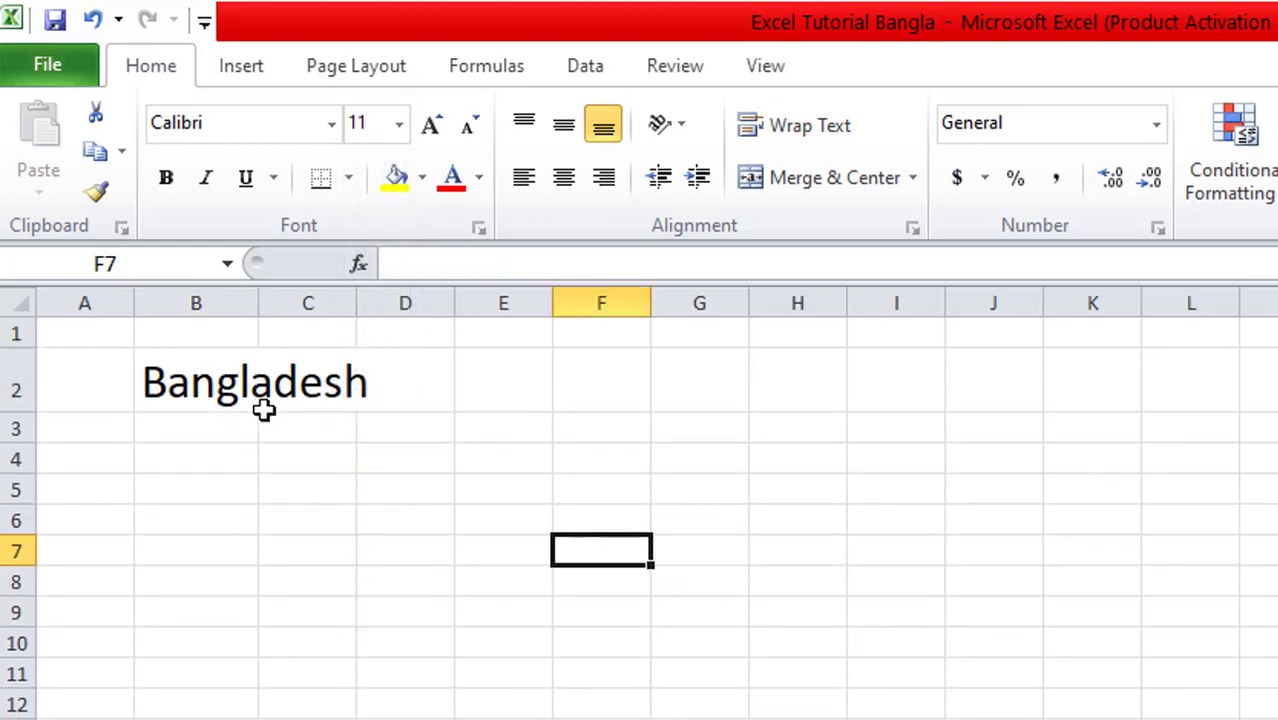
{"action": "left_click", "coordinate": [213, 389]}
{"action": "left_click", "coordinate": [396, 495]}
{"action": "left_click", "coordinate": [213, 389]}
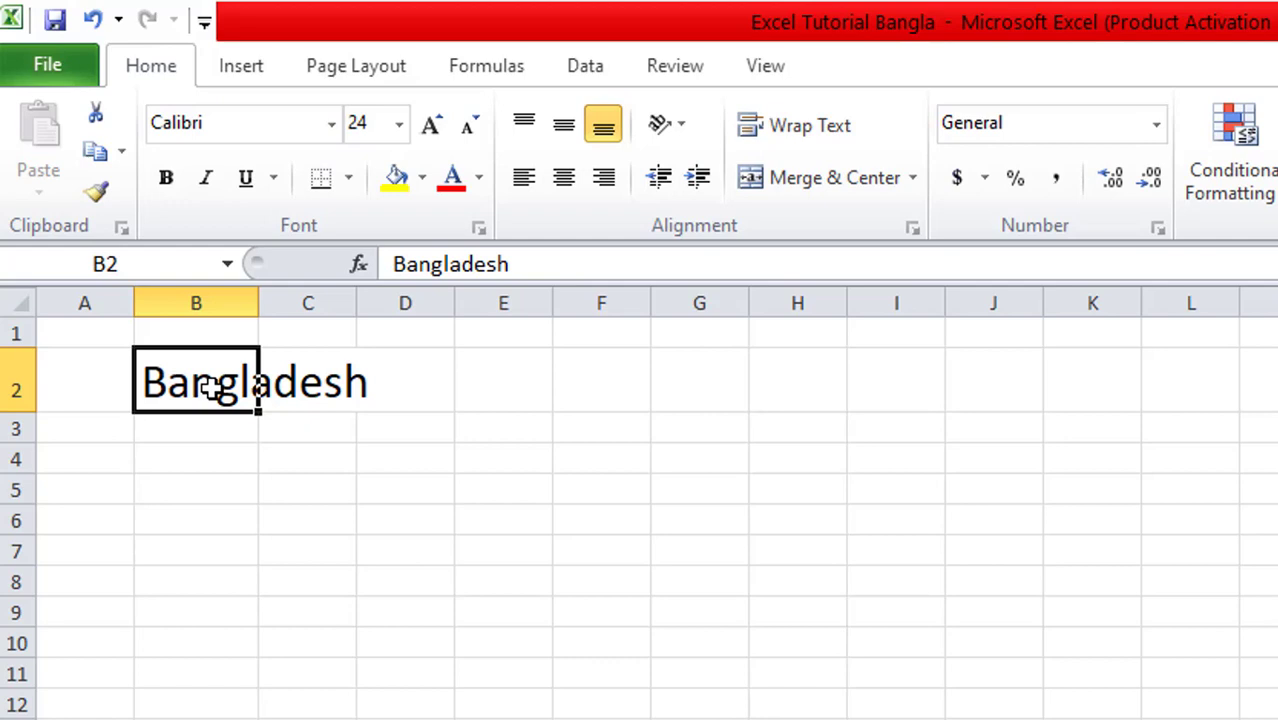
Make the Bangladesh heading in B2 bold, italic and underlined
{"action": "left_click", "coordinate": [288, 386]}
{"action": "left_click", "coordinate": [191, 400]}
{"action": "left_click", "coordinate": [166, 180]}
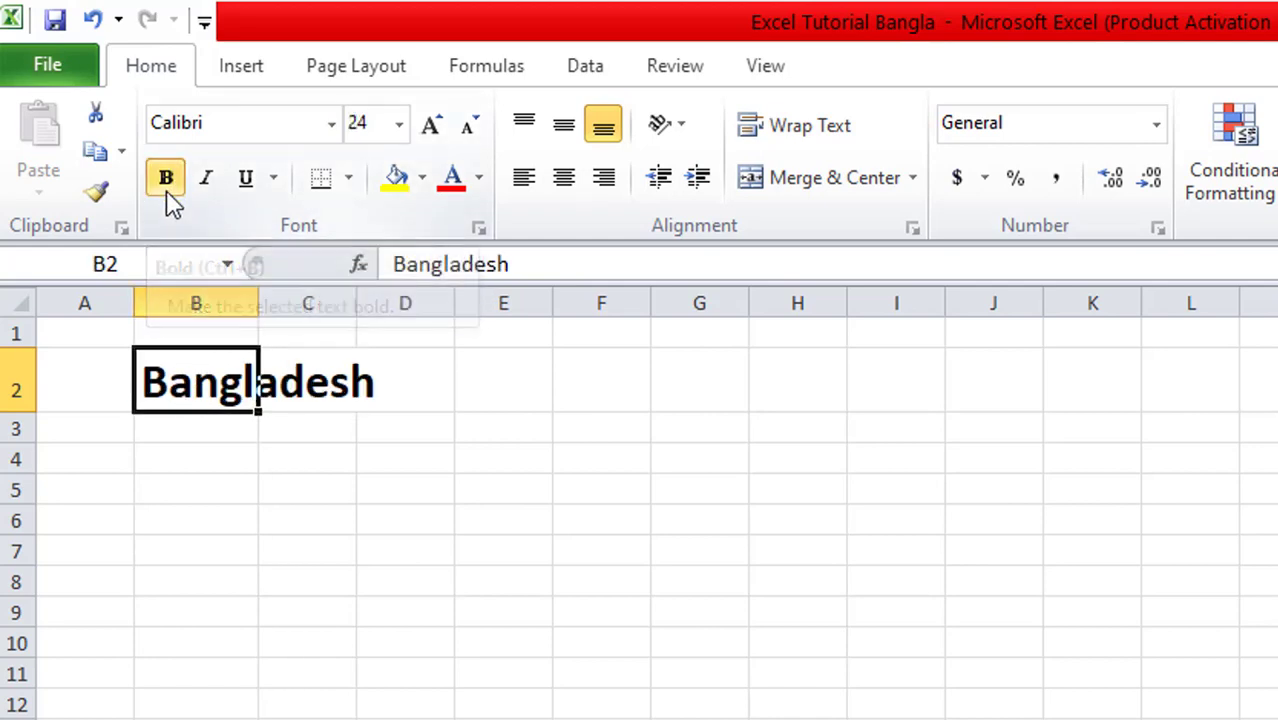
{"action": "left_click", "coordinate": [375, 395]}
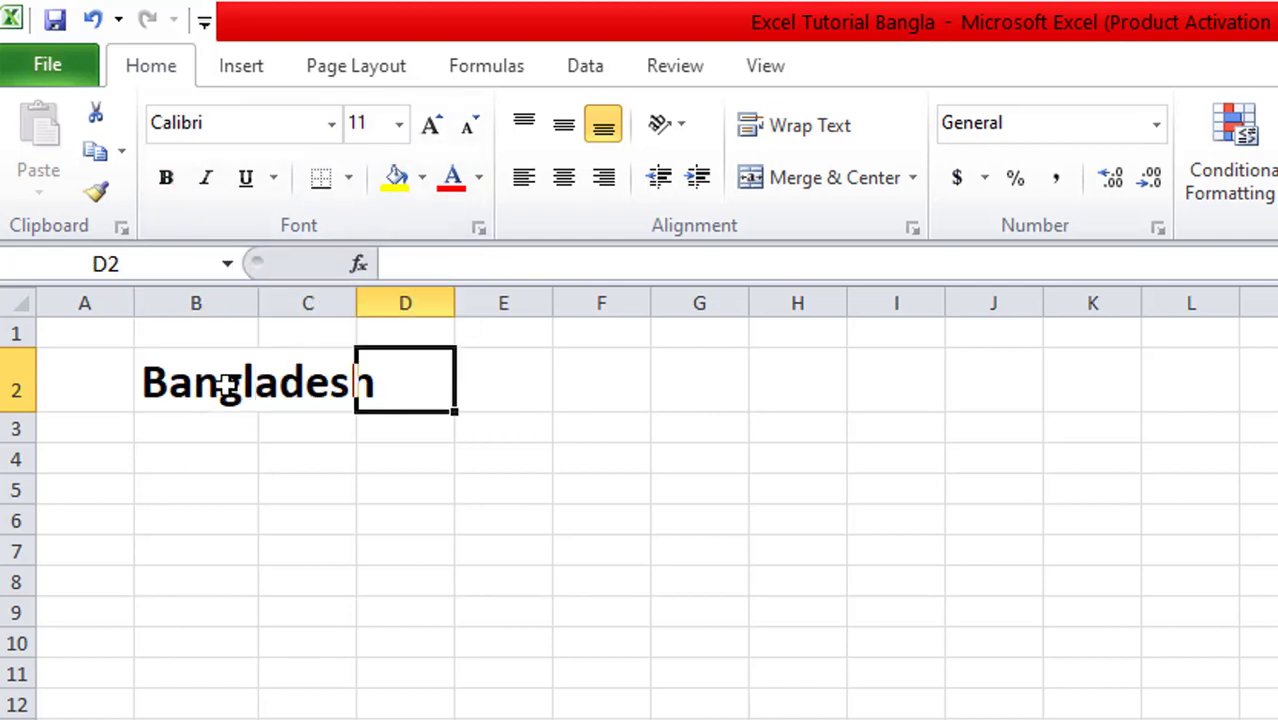
{"action": "left_click", "coordinate": [228, 385]}
{"action": "left_click", "coordinate": [206, 178]}
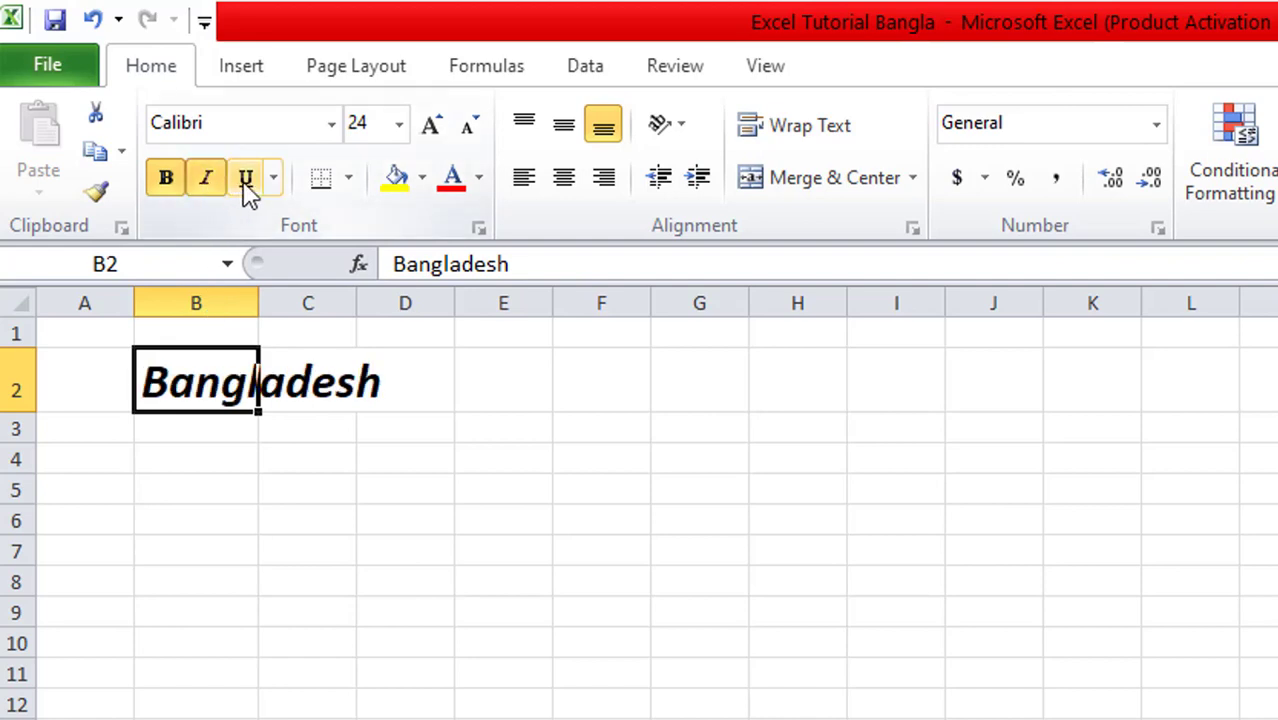
{"action": "left_click", "coordinate": [245, 180]}
{"action": "left_click", "coordinate": [428, 434]}
{"action": "left_click", "coordinate": [232, 385]}
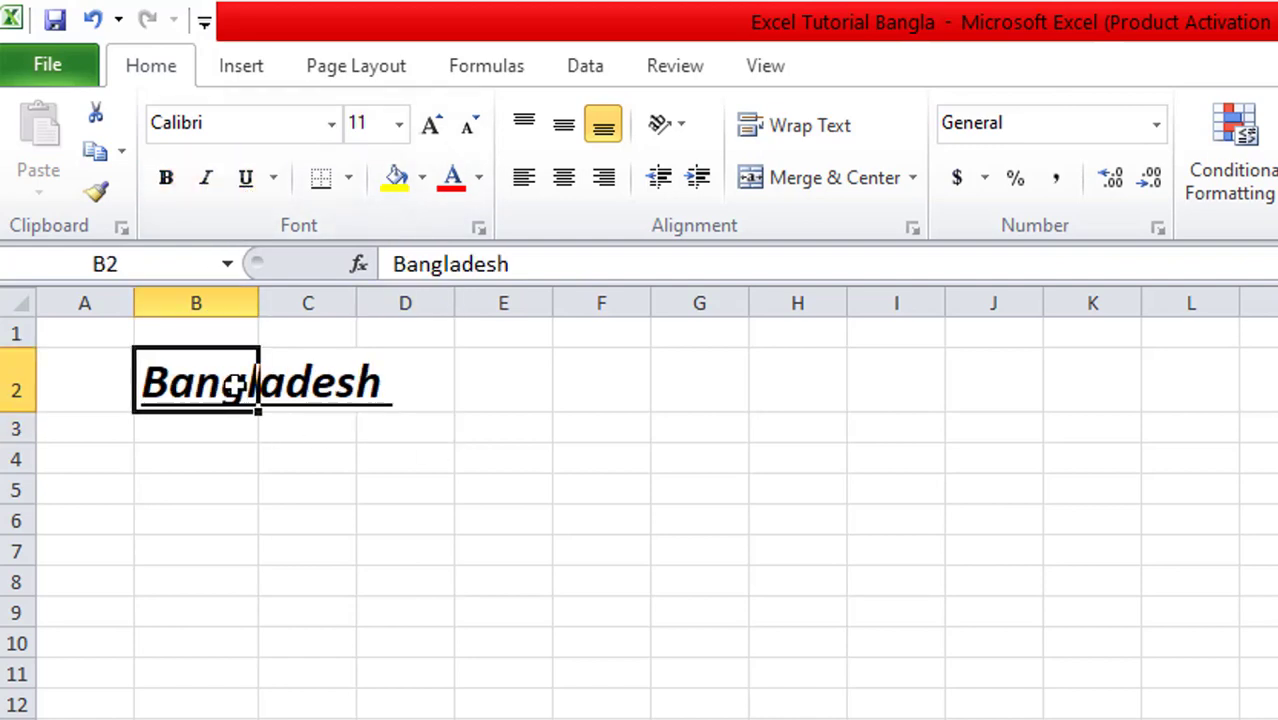
Autofit column B to the 24-point heading, then remove bold, italic and underline
{"action": "double_click", "coordinate": [257, 303]}
{"action": "left_click", "coordinate": [477, 392]}
{"action": "left_click", "coordinate": [300, 392]}
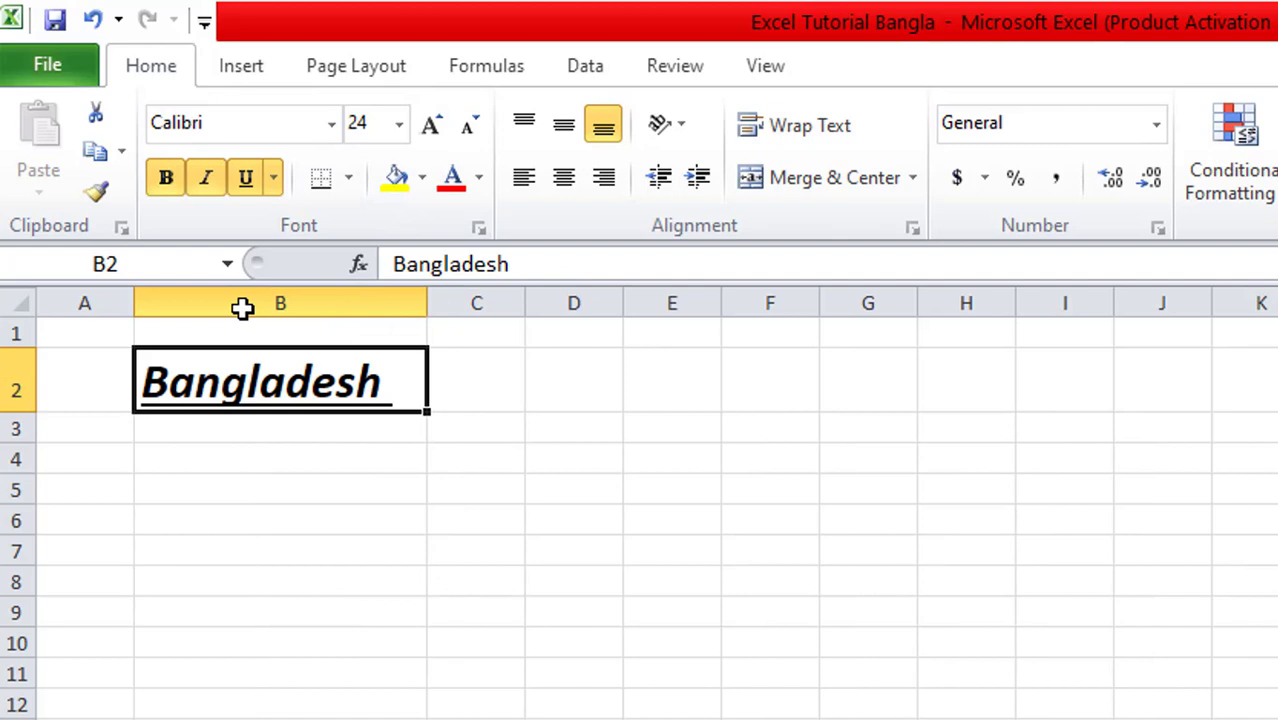
{"action": "left_click", "coordinate": [166, 178]}
{"action": "left_click", "coordinate": [206, 178]}
{"action": "left_click", "coordinate": [245, 178]}
{"action": "left_click", "coordinate": [497, 378]}
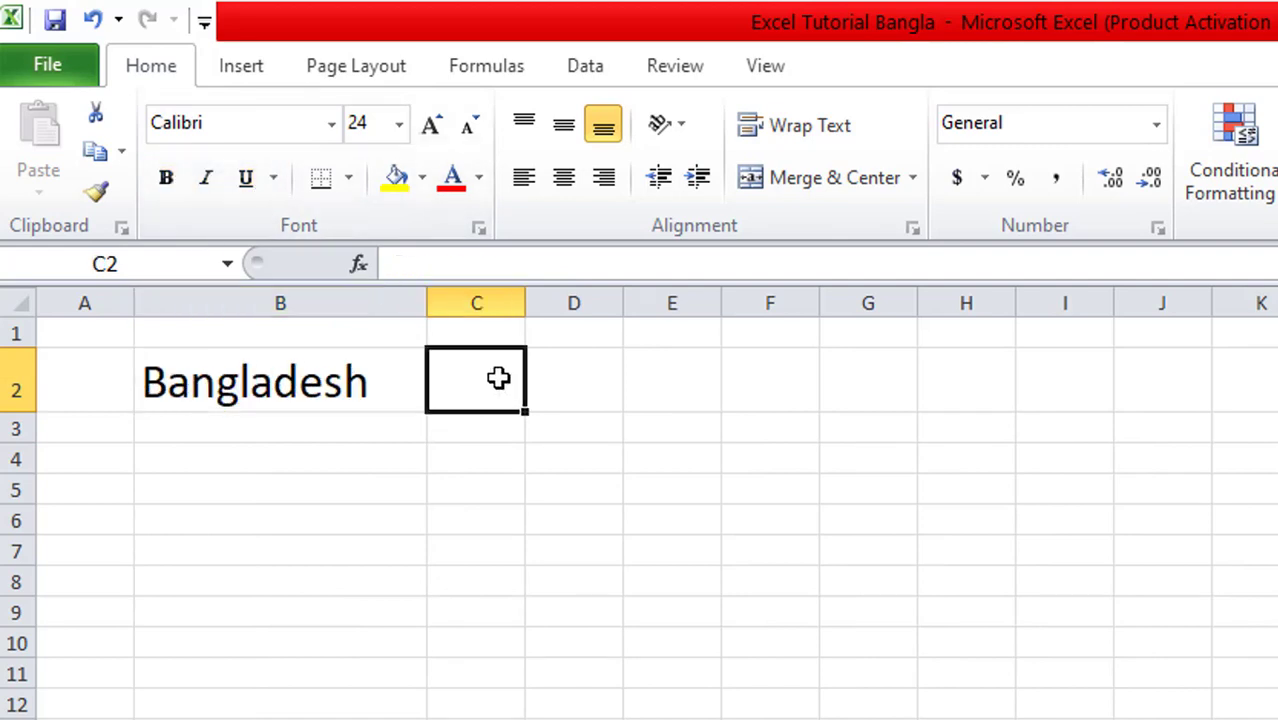
{"action": "left_click", "coordinate": [336, 380]}
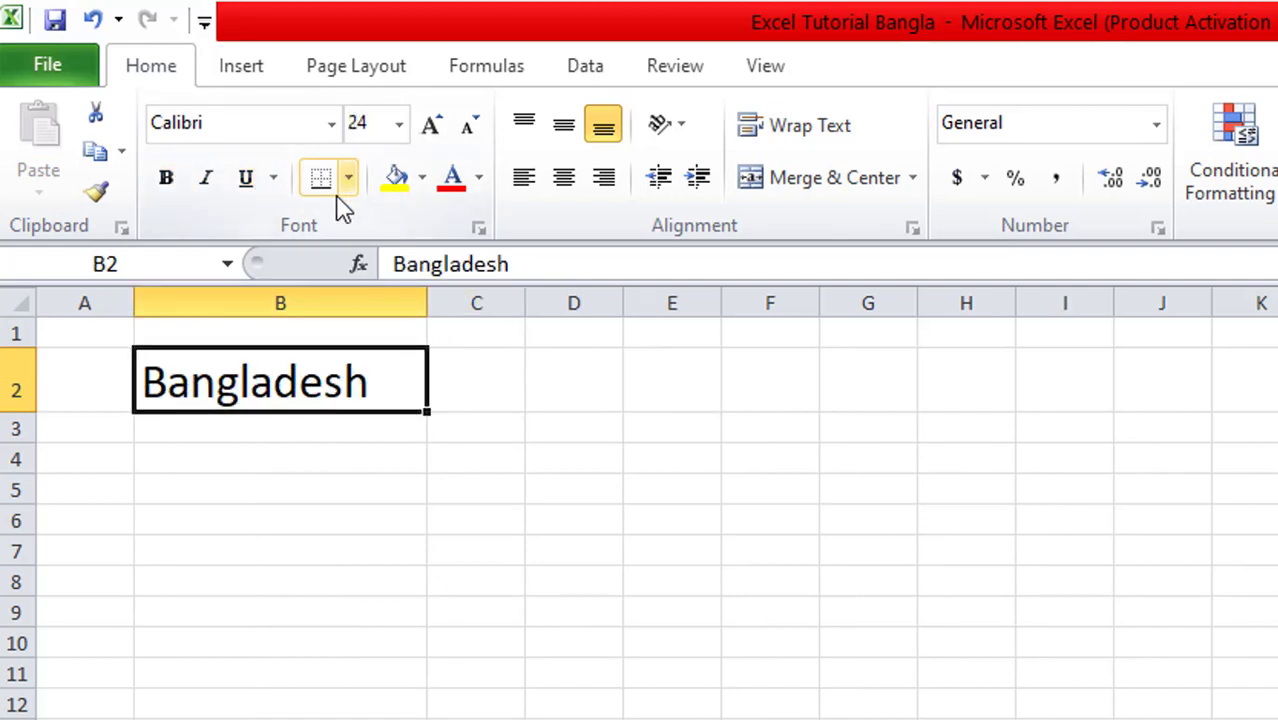
Select the five-column block from C3 through column G below the heading
{"action": "left_click", "coordinate": [491, 400]}
{"action": "mouse_move", "coordinate": [185, 380]}
{"action": "left_mouse_down"}
{"action": "mouse_move", "coordinate": [670, 657]}
{"action": "mouse_move", "coordinate": [739, 459]}
{"action": "left_mouse_up"}
{"action": "left_click", "coordinate": [650, 576]}
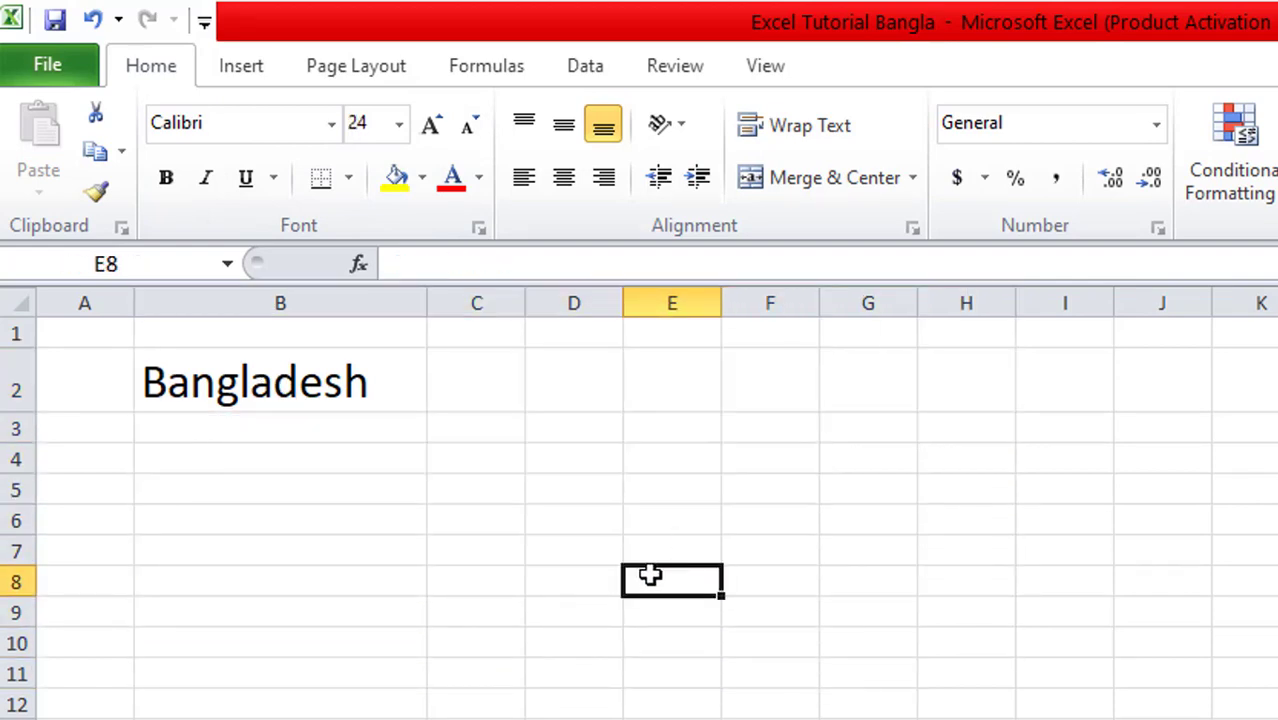
{"action": "left_click_drag", "start_coordinate": [228, 468], "coordinate": [1144, 679]}
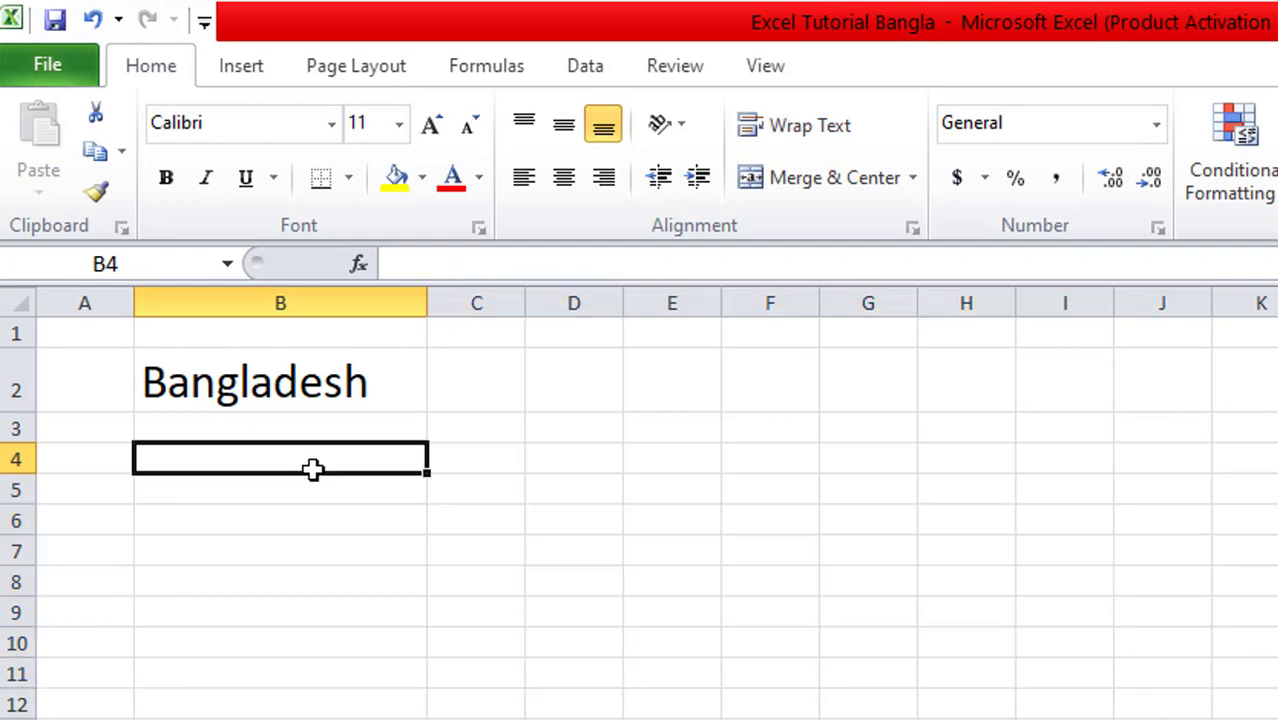
{"action": "left_click_drag", "start_coordinate": [314, 471], "coordinate": [688, 482]}
{"action": "left_click", "coordinate": [537, 445]}
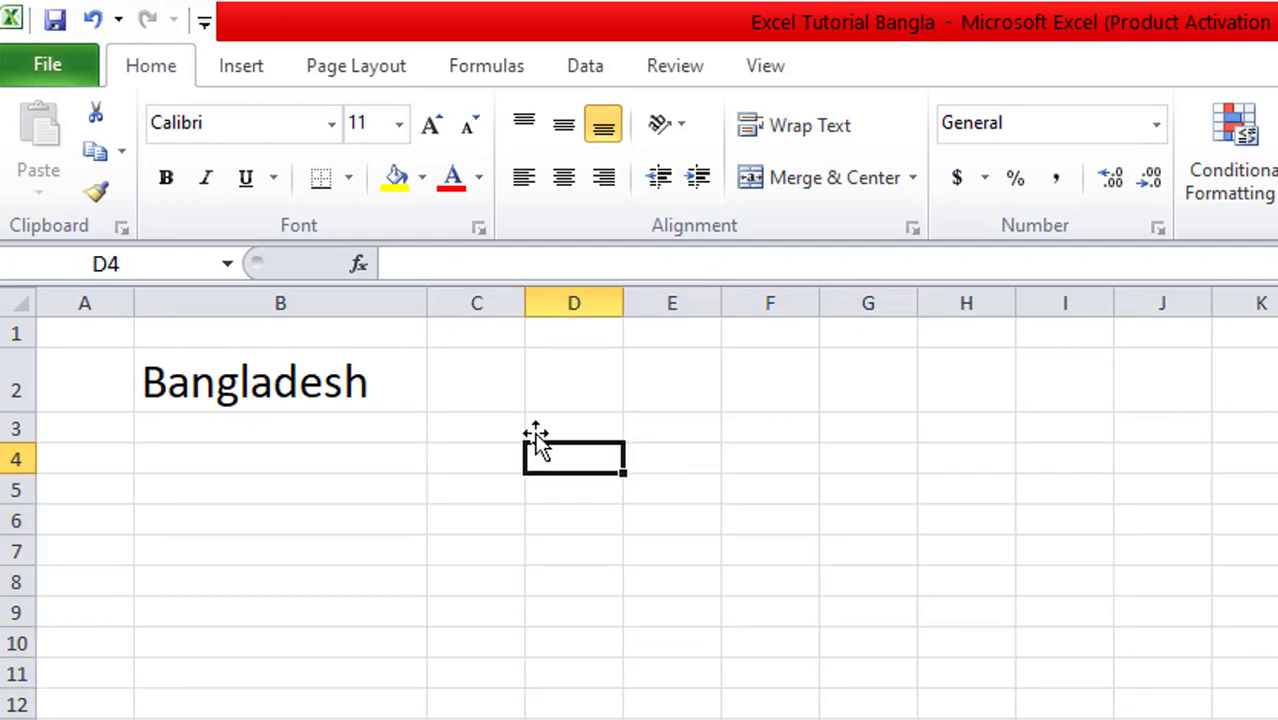
{"action": "left_click_drag", "start_coordinate": [476, 420], "coordinate": [980, 716]}
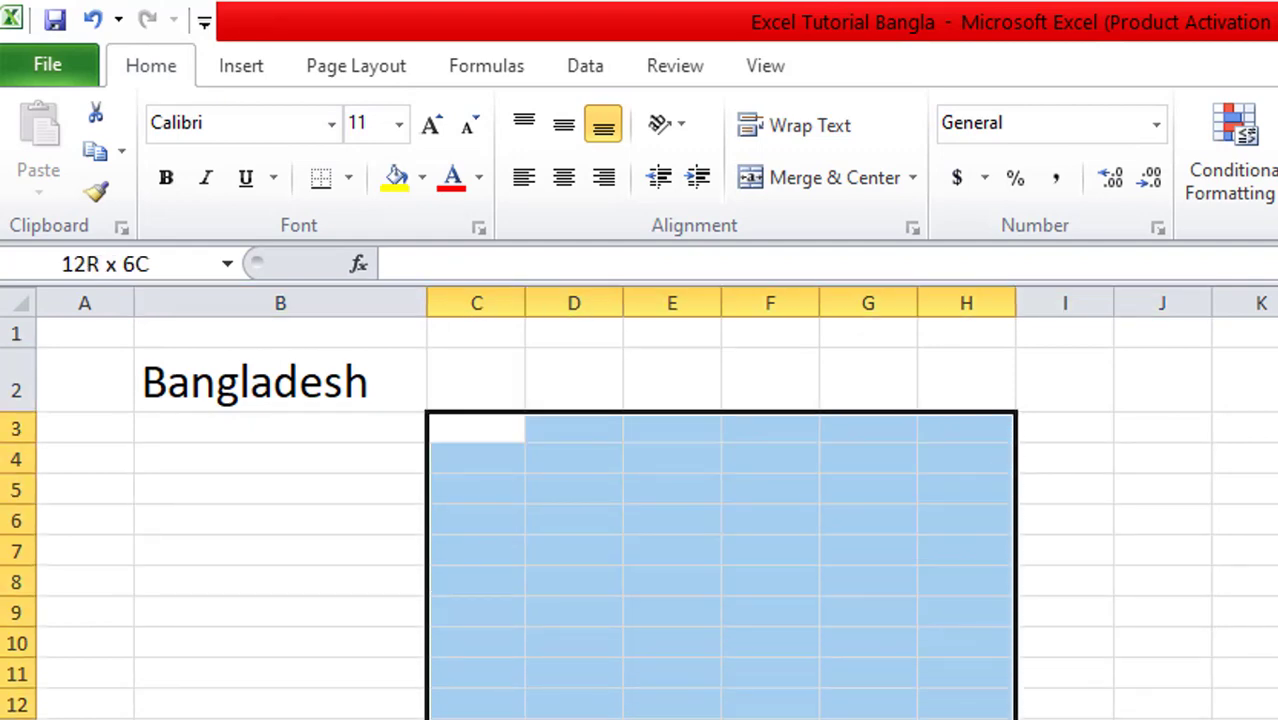
{"action": "mouse_move", "coordinate": [966, 716]}
{"action": "left_mouse_down"}
{"action": "mouse_move", "coordinate": [858, 716]}
{"action": "mouse_move", "coordinate": [739, 505]}
{"action": "mouse_move", "coordinate": [511, 451]}
{"action": "mouse_move", "coordinate": [867, 431]}
{"action": "mouse_move", "coordinate": [824, 719]}
{"action": "left_mouse_up"}
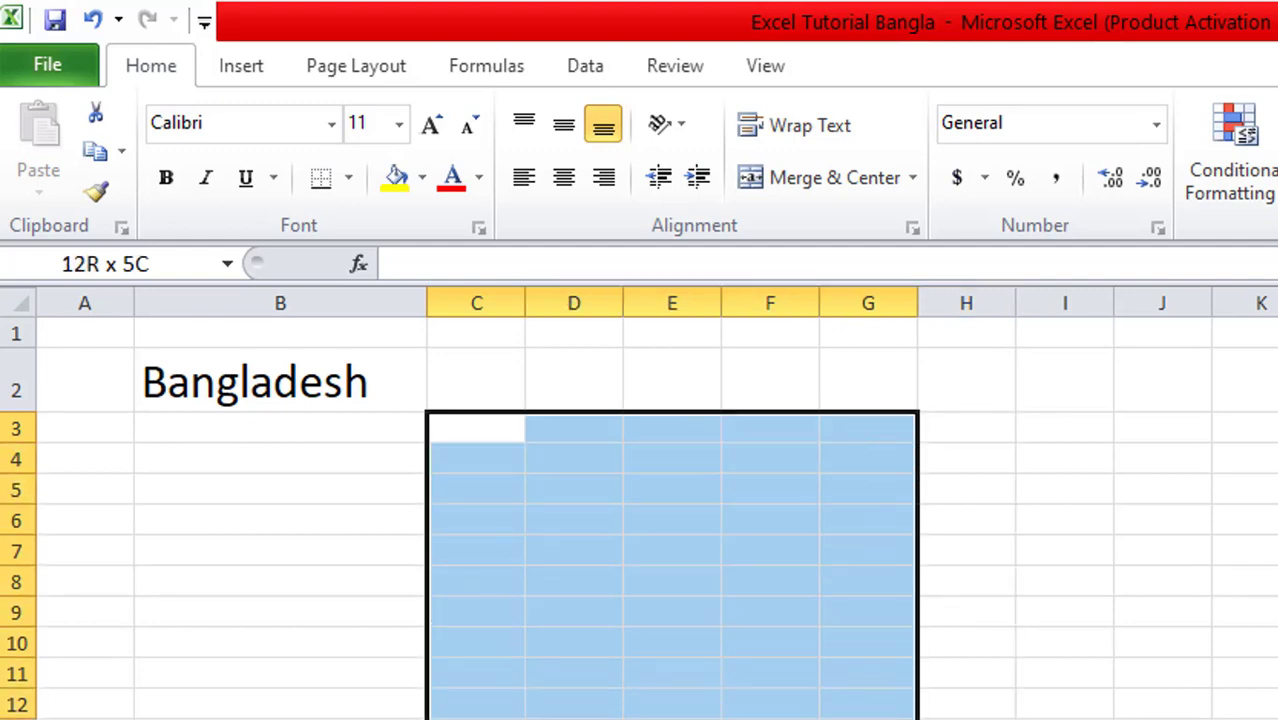
Apply All Borders to the selected C–G block
{"action": "left_click", "coordinate": [348, 178]}
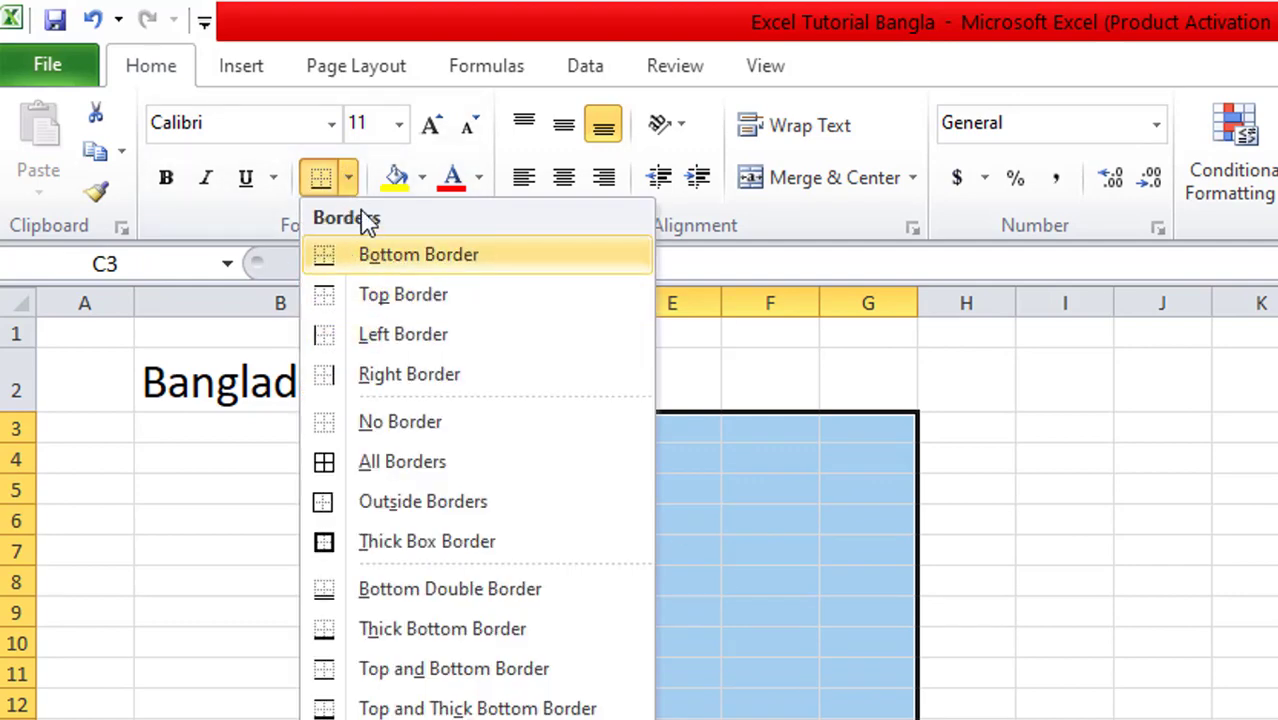
{"action": "left_click", "coordinate": [352, 179]}
{"action": "left_click", "coordinate": [350, 178]}
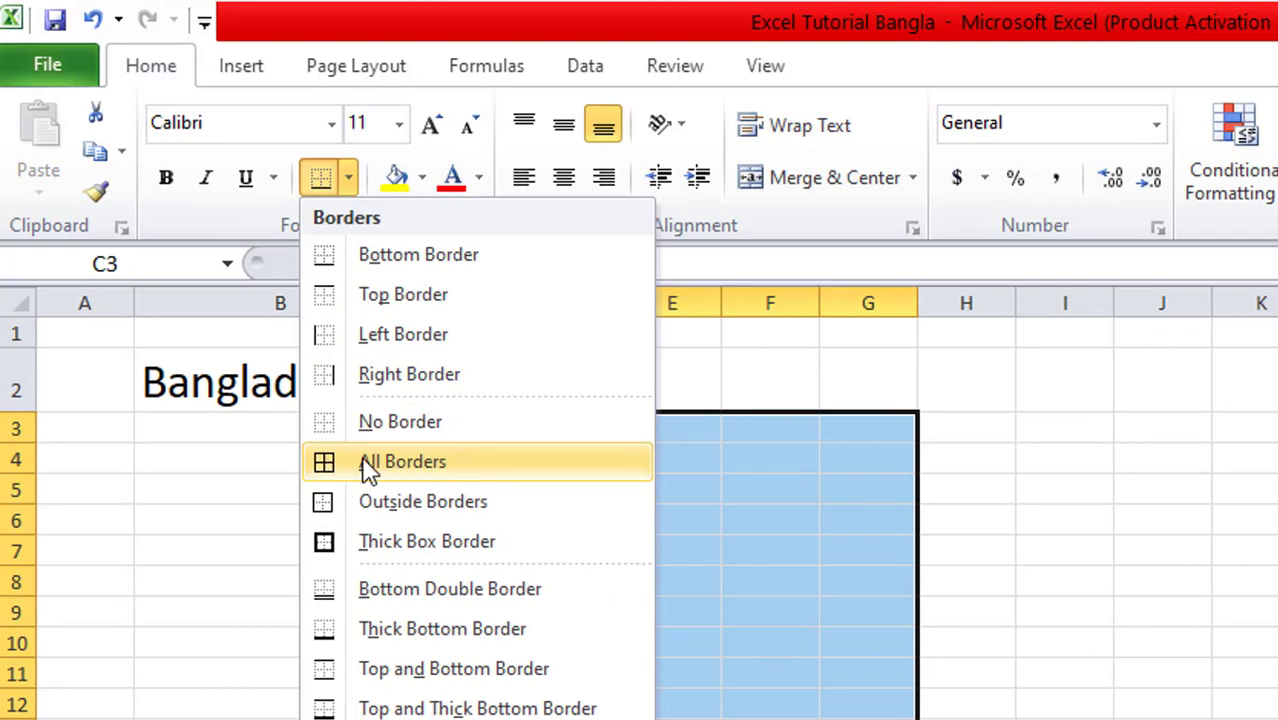
{"action": "left_click", "coordinate": [410, 468]}
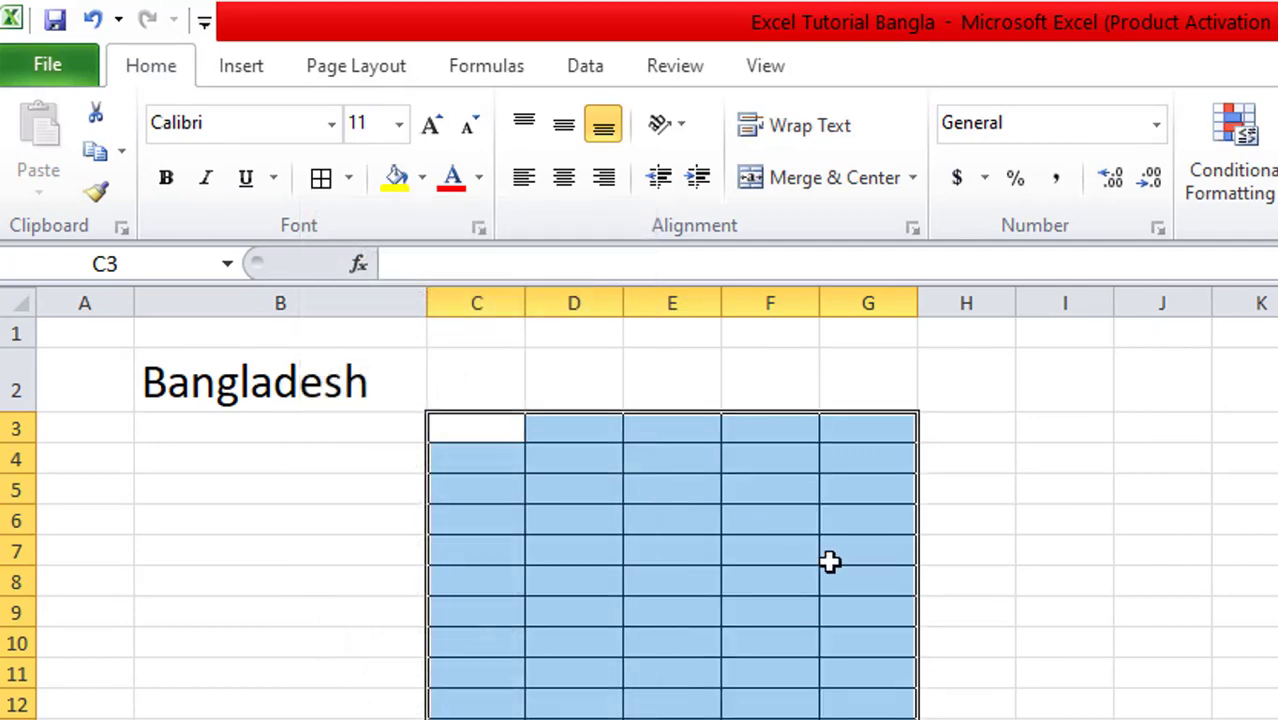
{"action": "left_click", "coordinate": [769, 540]}
{"action": "left_click", "coordinate": [495, 432]}
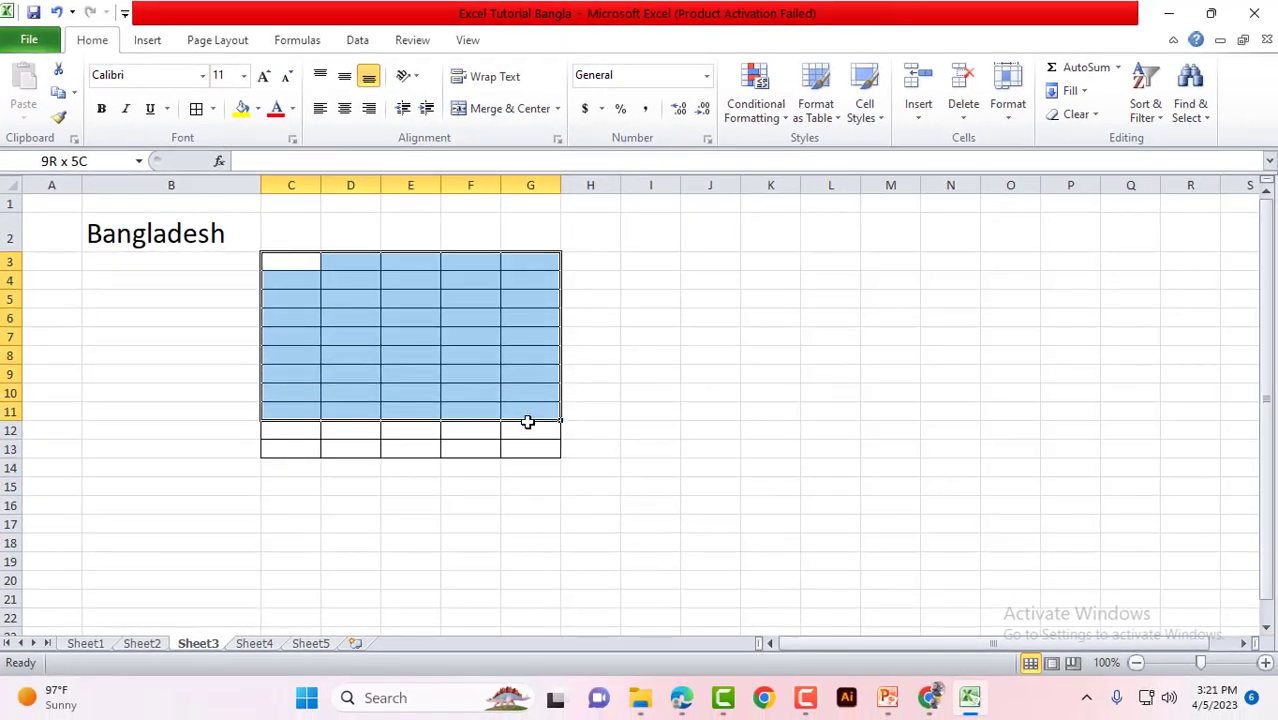
Select the bordered table, clear it, and pick cell C3 for data entry
{"action": "left_click_drag", "start_coordinate": [482, 411], "coordinate": [525, 437]}
{"action": "mouse_move", "coordinate": [432, 371]}
{"action": "left_mouse_down"}
{"action": "mouse_move", "coordinate": [300, 261]}
{"action": "mouse_move", "coordinate": [514, 445]}
{"action": "mouse_move", "coordinate": [331, 407]}
{"action": "mouse_move", "coordinate": [300, 262]}
{"action": "left_mouse_up"}
{"action": "left_click", "coordinate": [300, 263]}
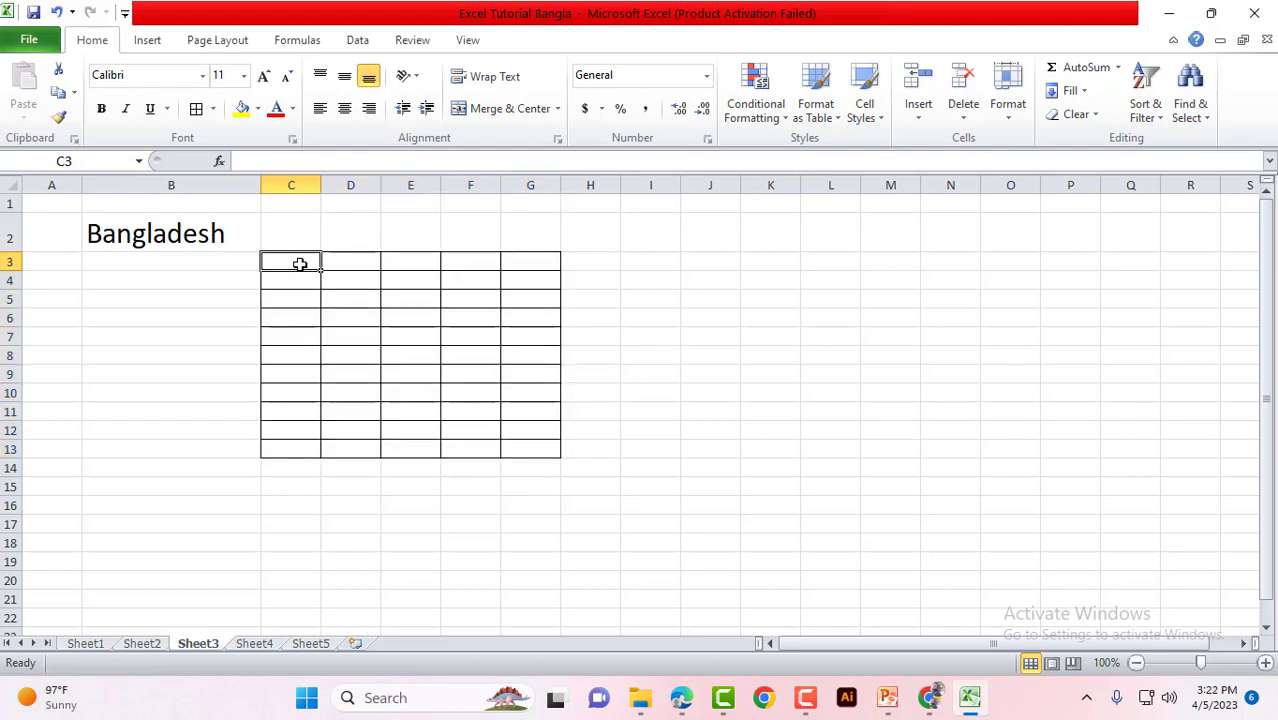
{"action": "left_click", "coordinate": [92, 202]}
{"action": "left_click", "coordinate": [157, 236]}
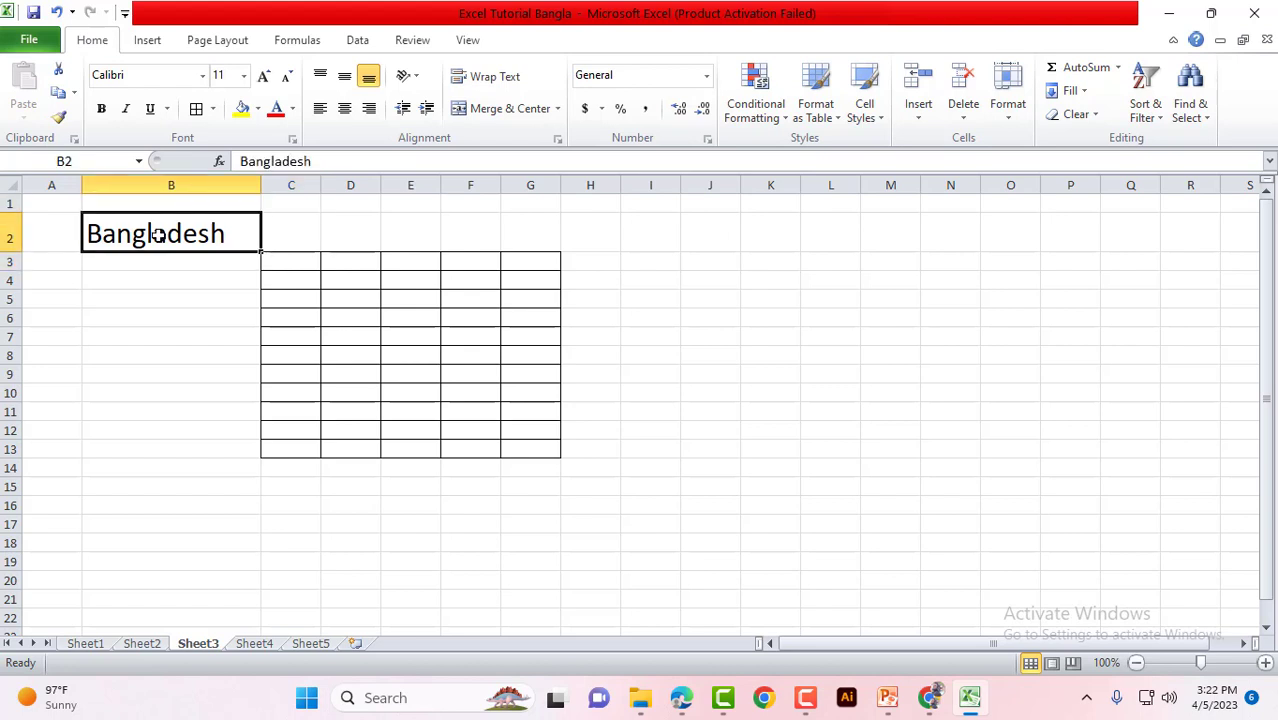
{"action": "left_click", "coordinate": [287, 244]}
{"action": "left_click", "coordinate": [289, 264]}
{"action": "left_click", "coordinate": [348, 268]}
{"action": "left_click", "coordinate": [313, 263]}
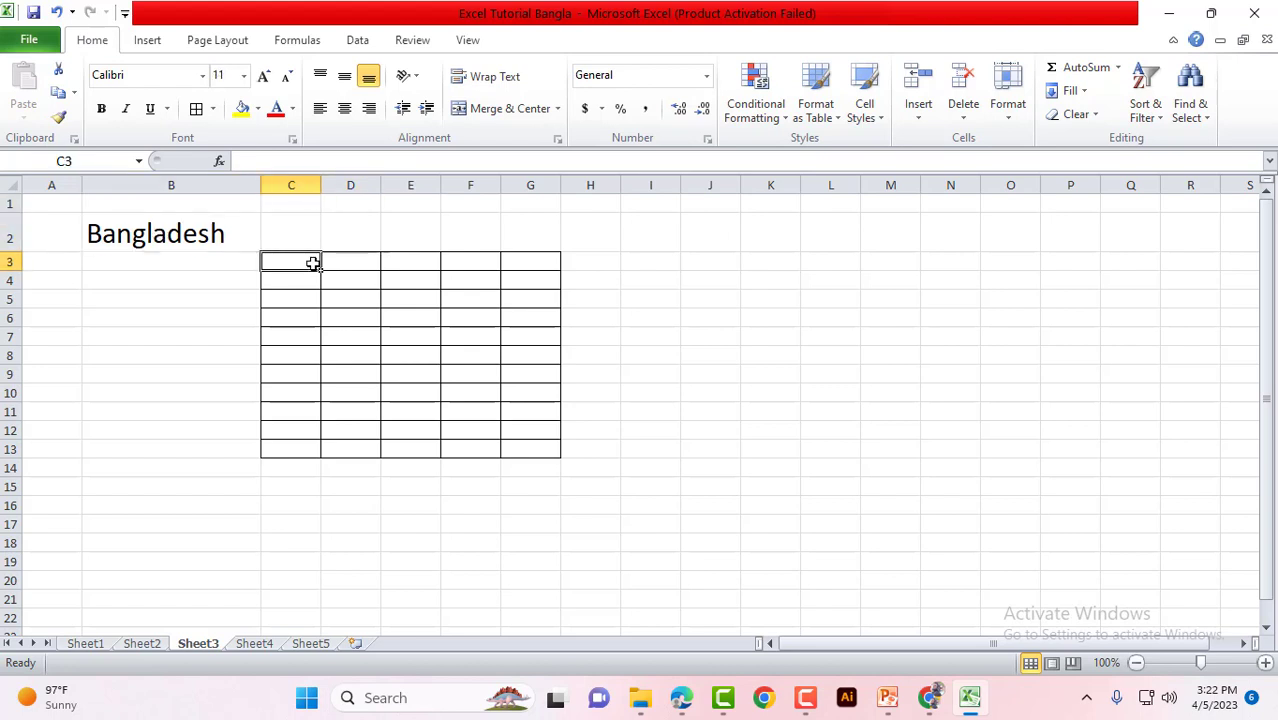
Enter 1, 12, 2145, 1254 and 2326 across row 3 starting at C3
{"action": "type", "text": "1"}
{"action": "key", "text": "Tab"}
{"action": "type", "text": "1"}
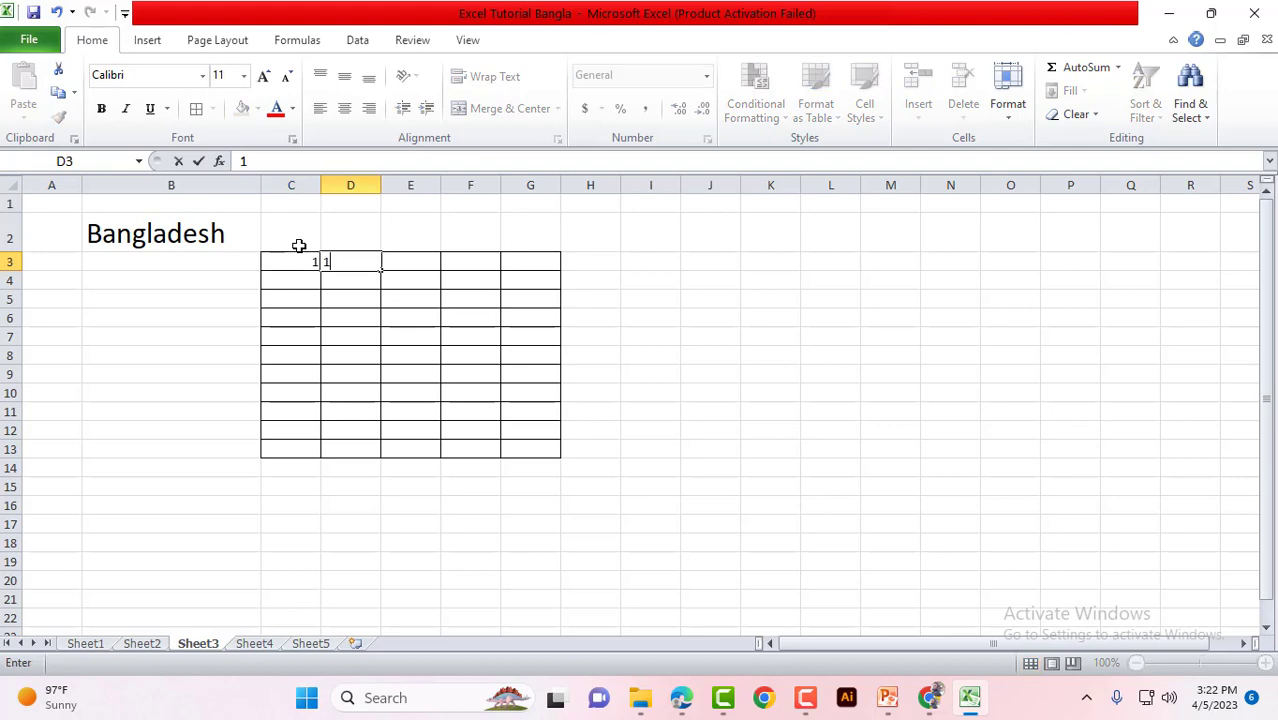
{"action": "type", "text": "2"}
{"action": "key", "text": "Tab"}
{"action": "type", "text": "2"}
{"action": "key", "text": "Tab"}
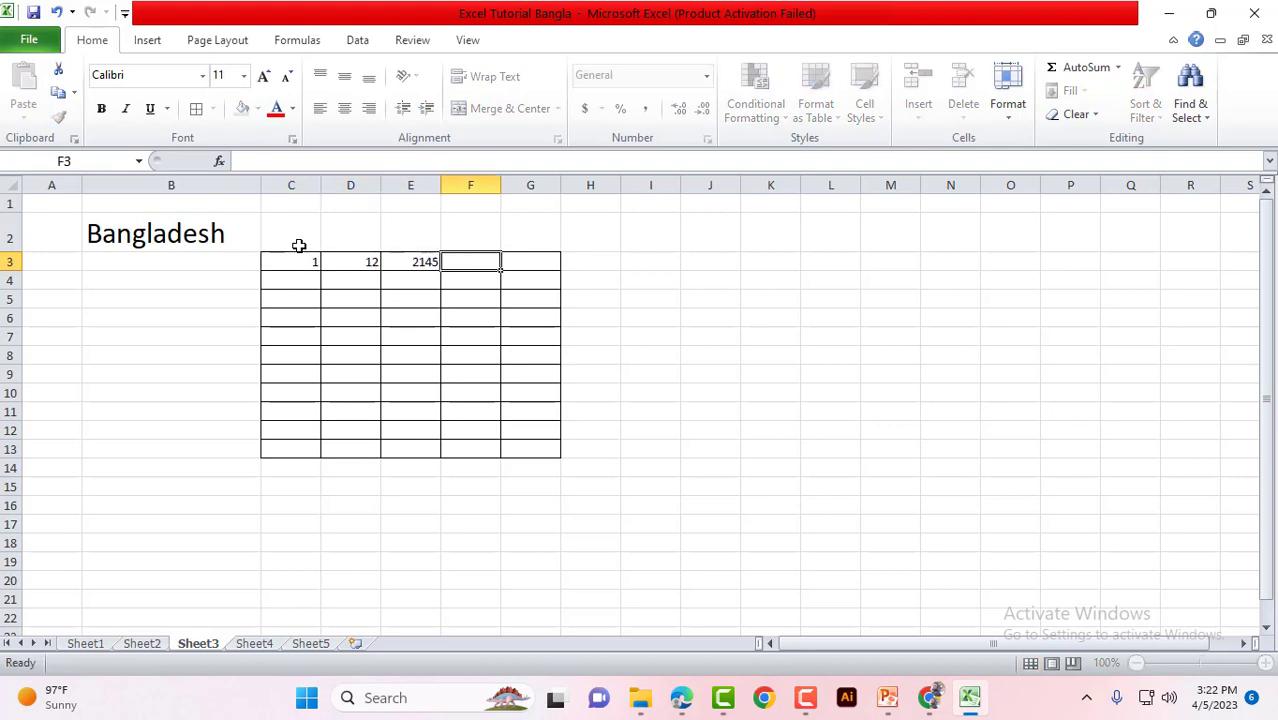
{"action": "type", "text": "1254"}
{"action": "key", "text": "Tab"}
{"action": "key", "text": "Down"}
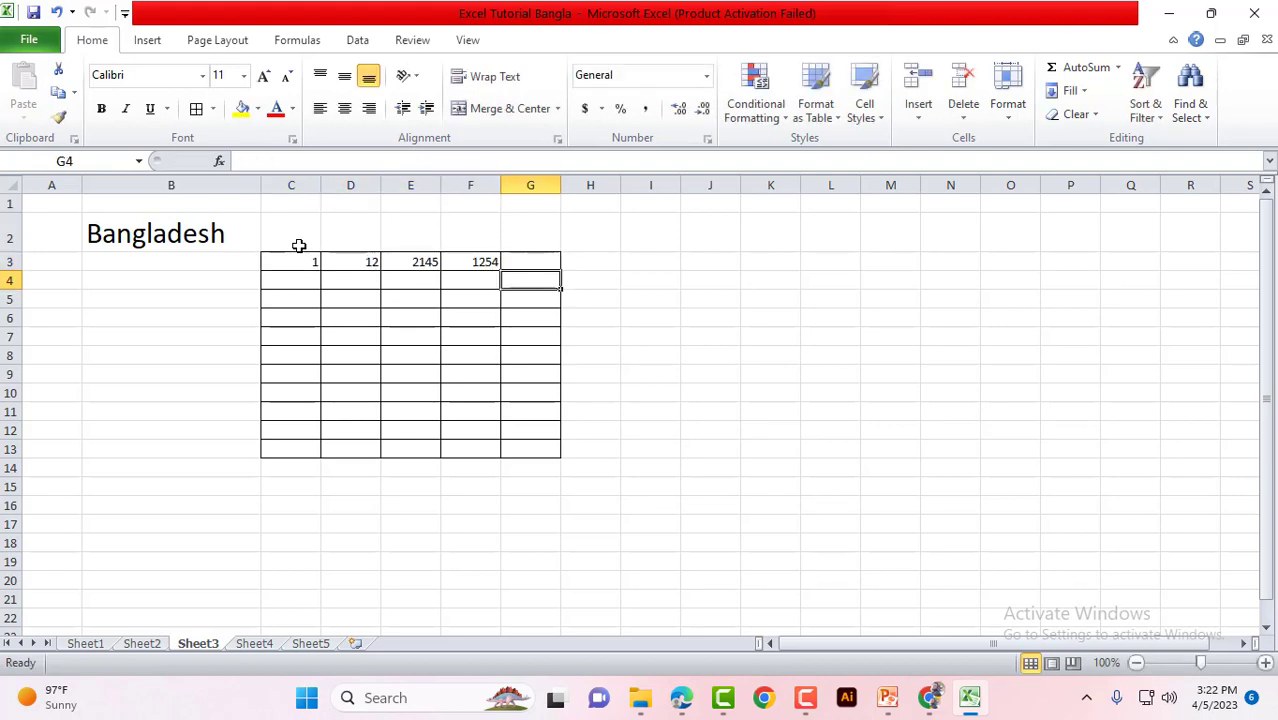
{"action": "type", "text": "1452"}
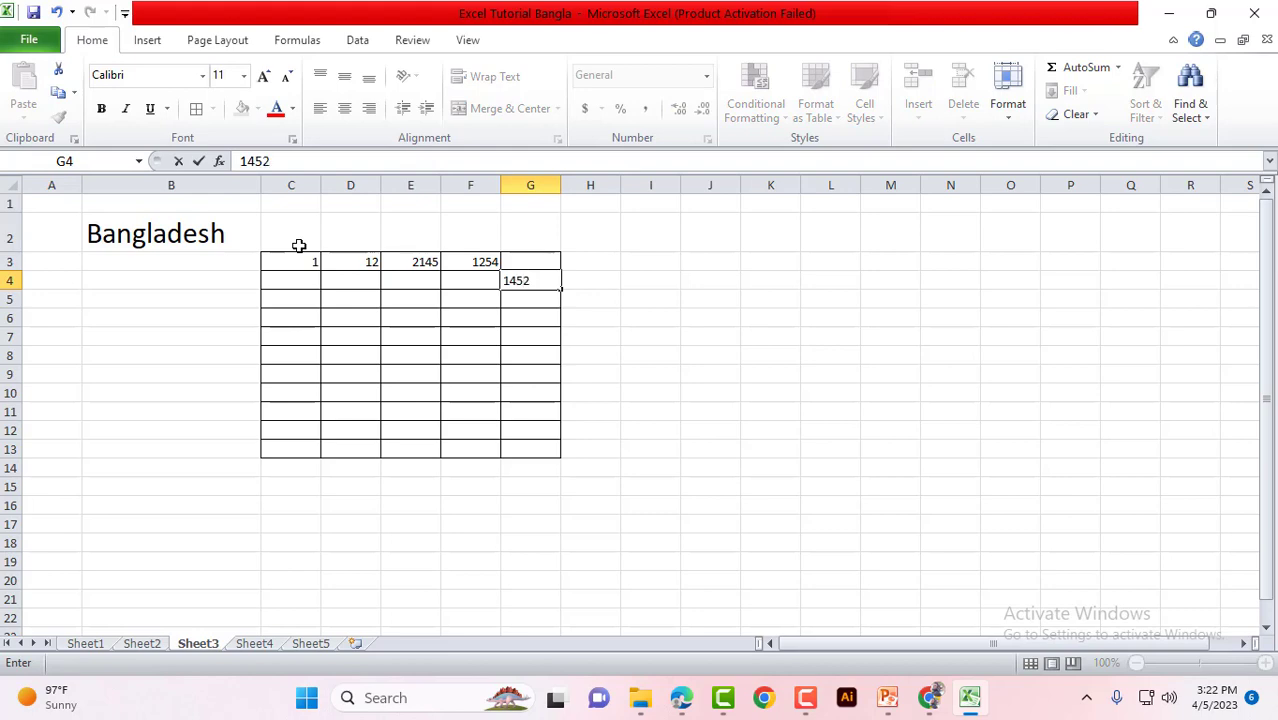
{"action": "key", "text": "Left"}
{"action": "key", "text": "Left"}
Fill the first row's numbers down through row 12
{"action": "left_click_drag", "start_coordinate": [288, 258], "coordinate": [500, 258]}
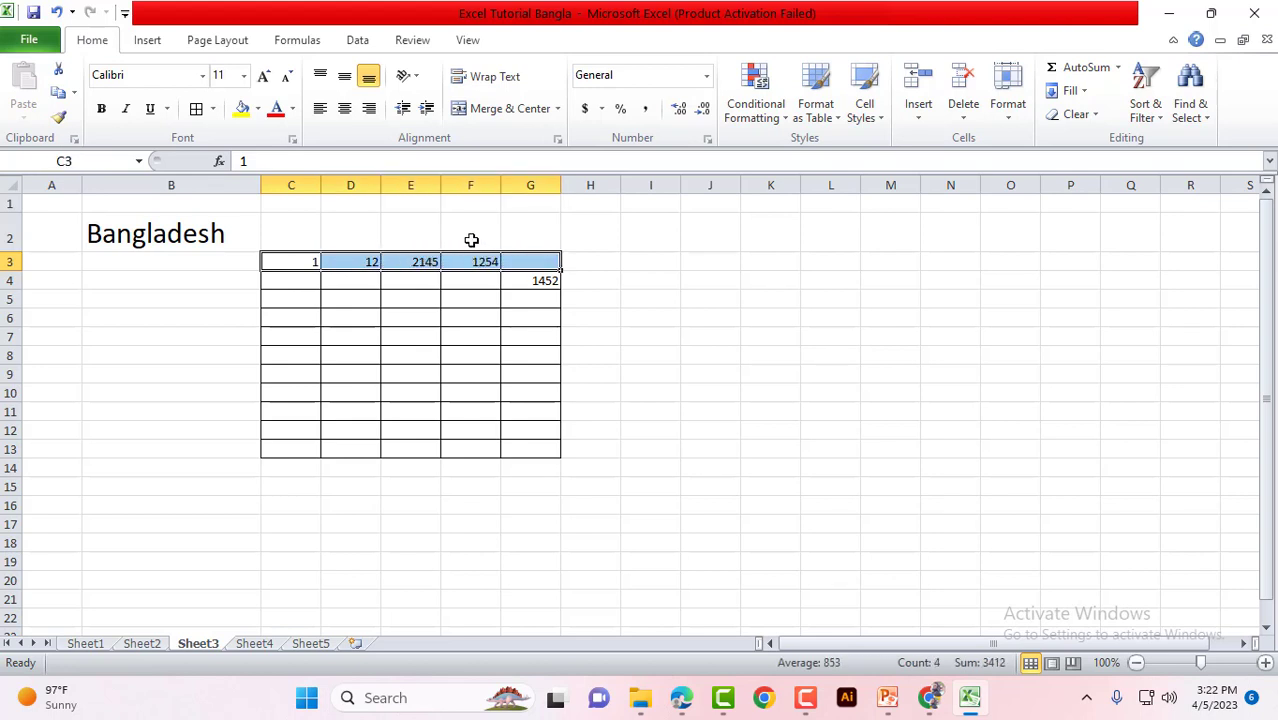
{"action": "mouse_move", "coordinate": [290, 262]}
{"action": "left_mouse_down"}
{"action": "mouse_move", "coordinate": [500, 262]}
{"action": "mouse_move", "coordinate": [552, 277]}
{"action": "mouse_move", "coordinate": [563, 438]}
{"action": "left_mouse_up"}
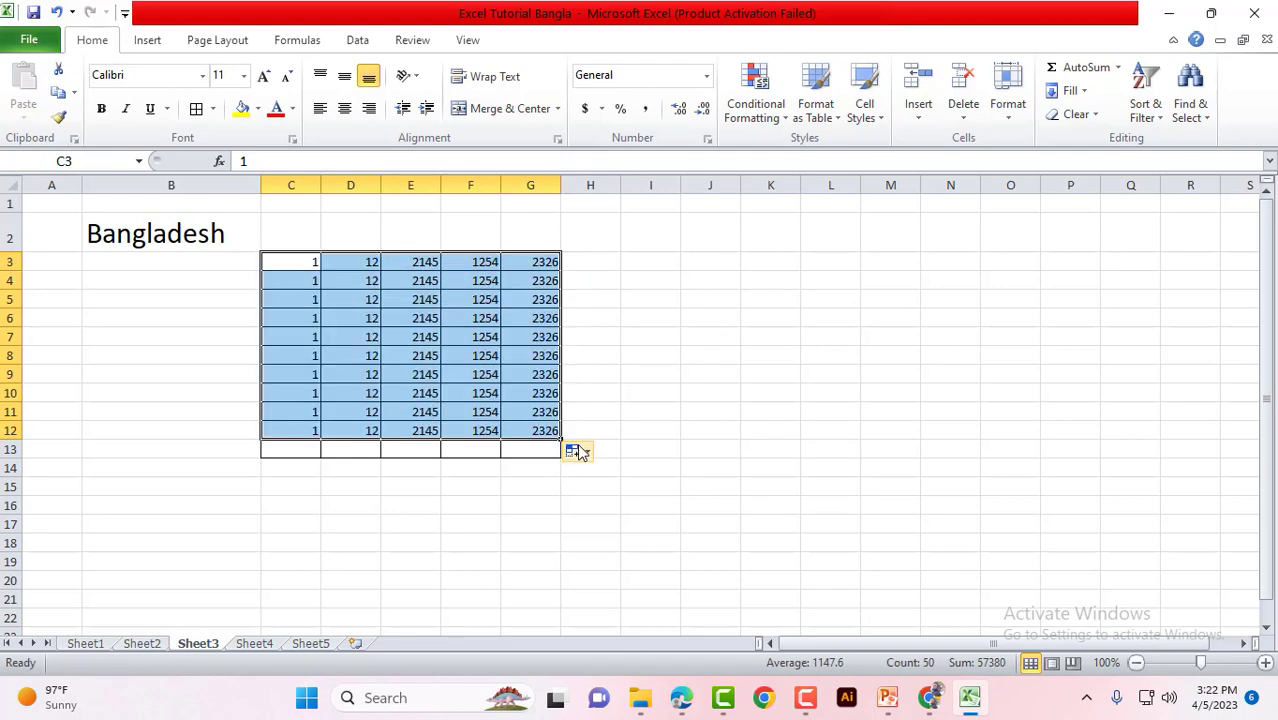
{"action": "left_click", "coordinate": [424, 300]}
Centre the numbers in C3:G12 horizontally
{"action": "left_click", "coordinate": [370, 282]}
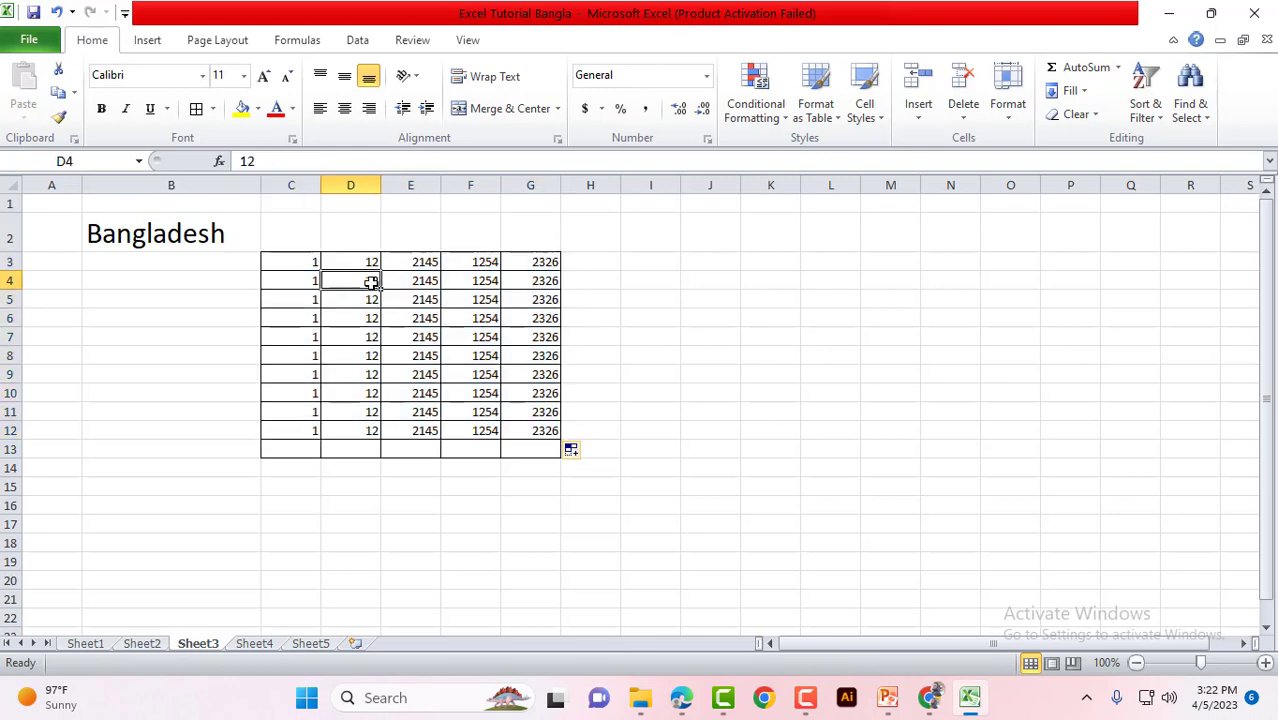
{"action": "left_click_drag", "start_coordinate": [279, 265], "coordinate": [553, 428]}
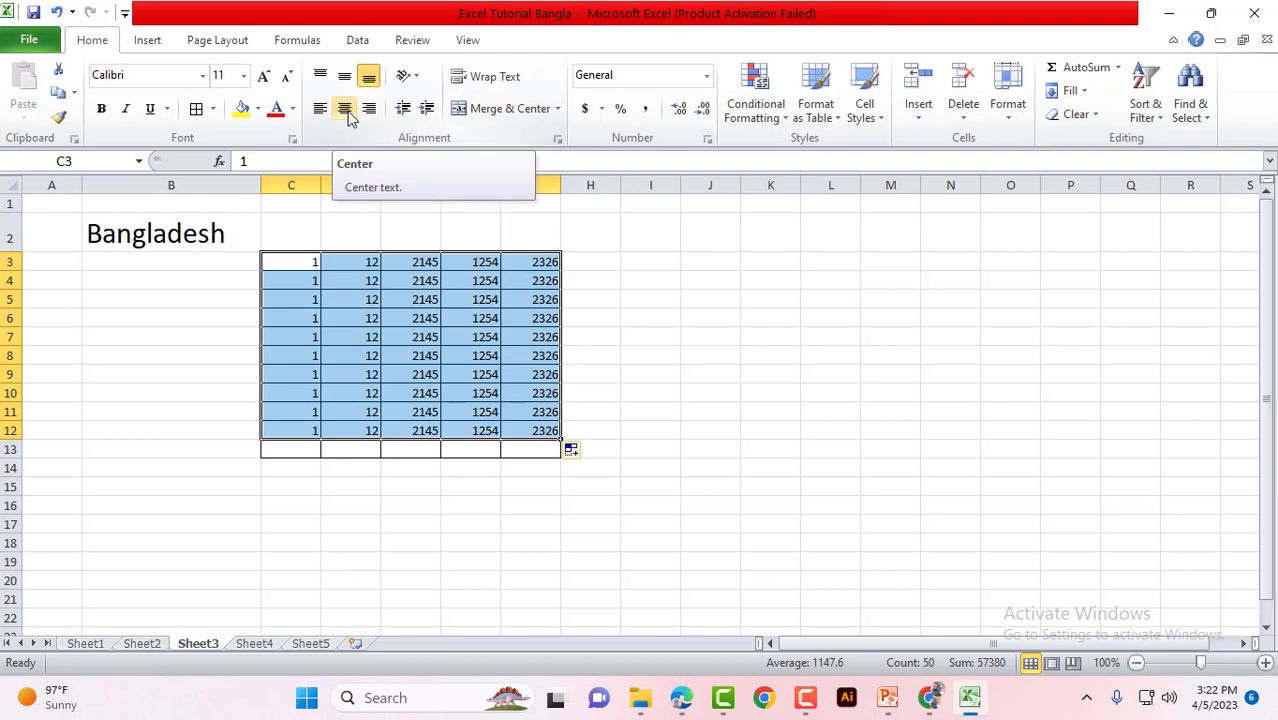
{"action": "left_click", "coordinate": [345, 110]}
{"action": "left_click_drag", "start_coordinate": [297, 263], "coordinate": [522, 428]}
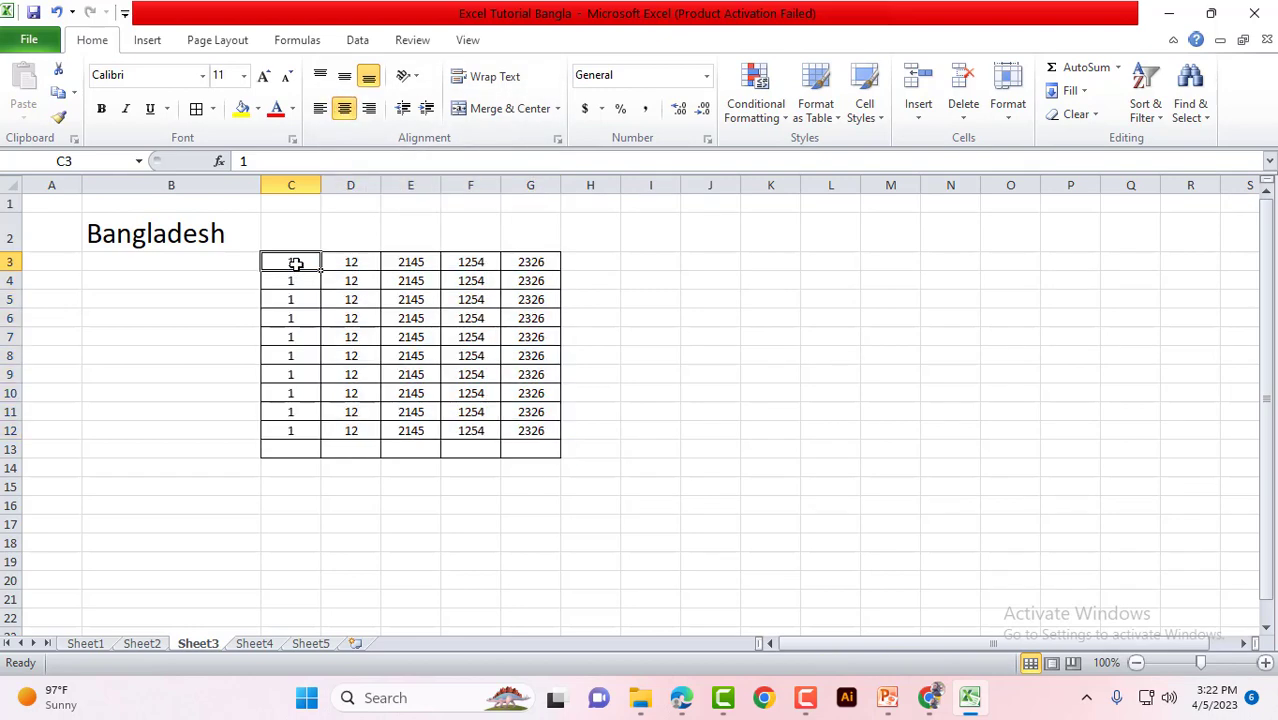
{"action": "left_click", "coordinate": [522, 430]}
{"action": "left_click", "coordinate": [479, 431]}
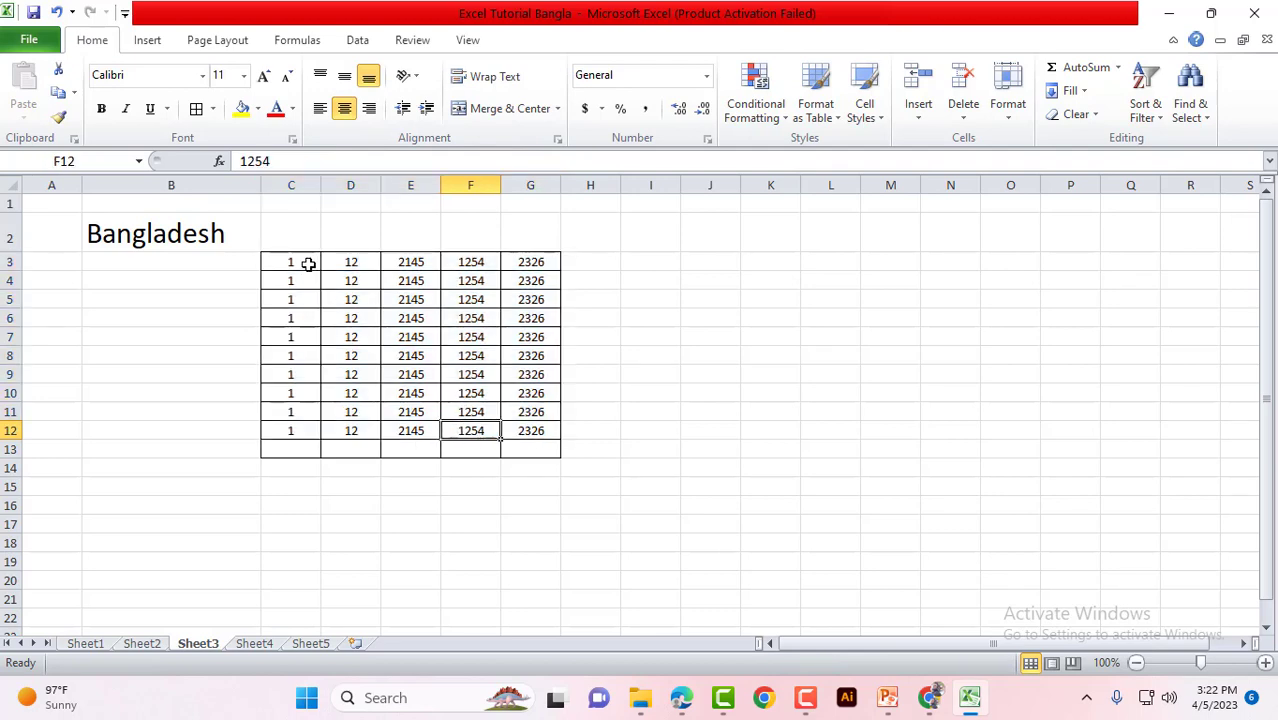
After trying left and right alignment, set C3:G12 to Center and Middle Align
{"action": "left_click_drag", "start_coordinate": [308, 264], "coordinate": [520, 430]}
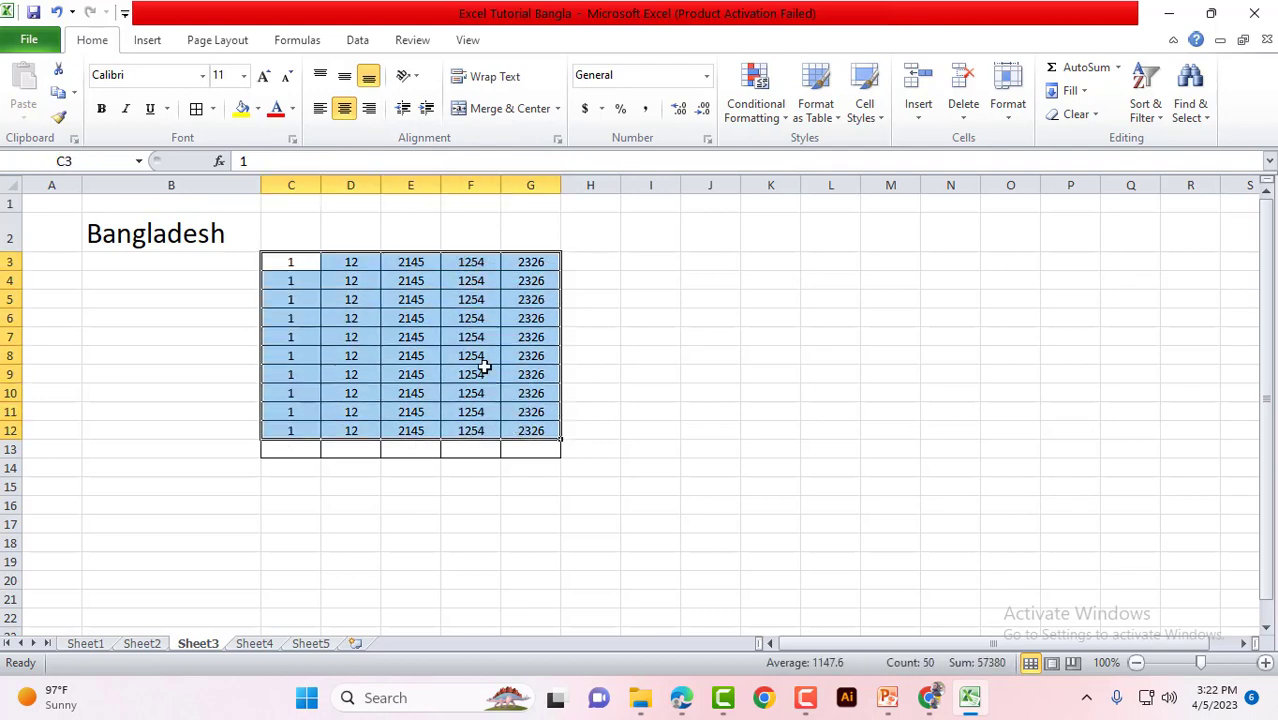
{"action": "left_click", "coordinate": [319, 112]}
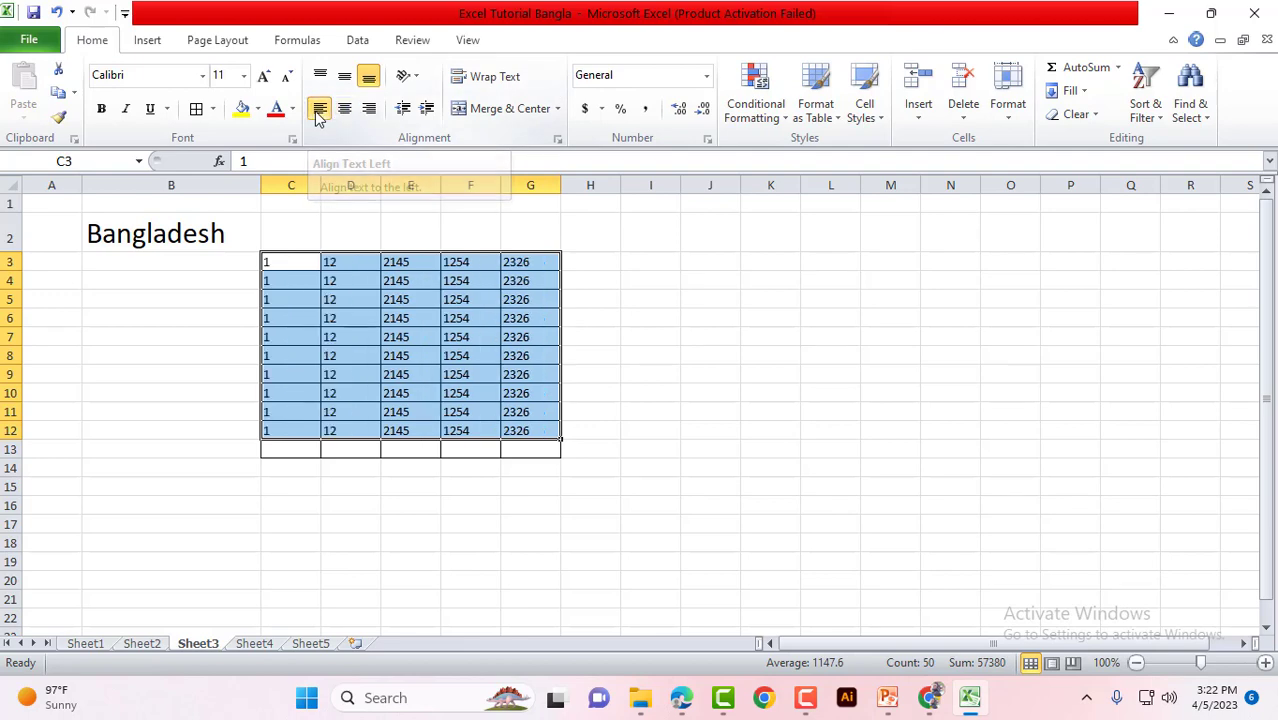
{"action": "left_click", "coordinate": [370, 112]}
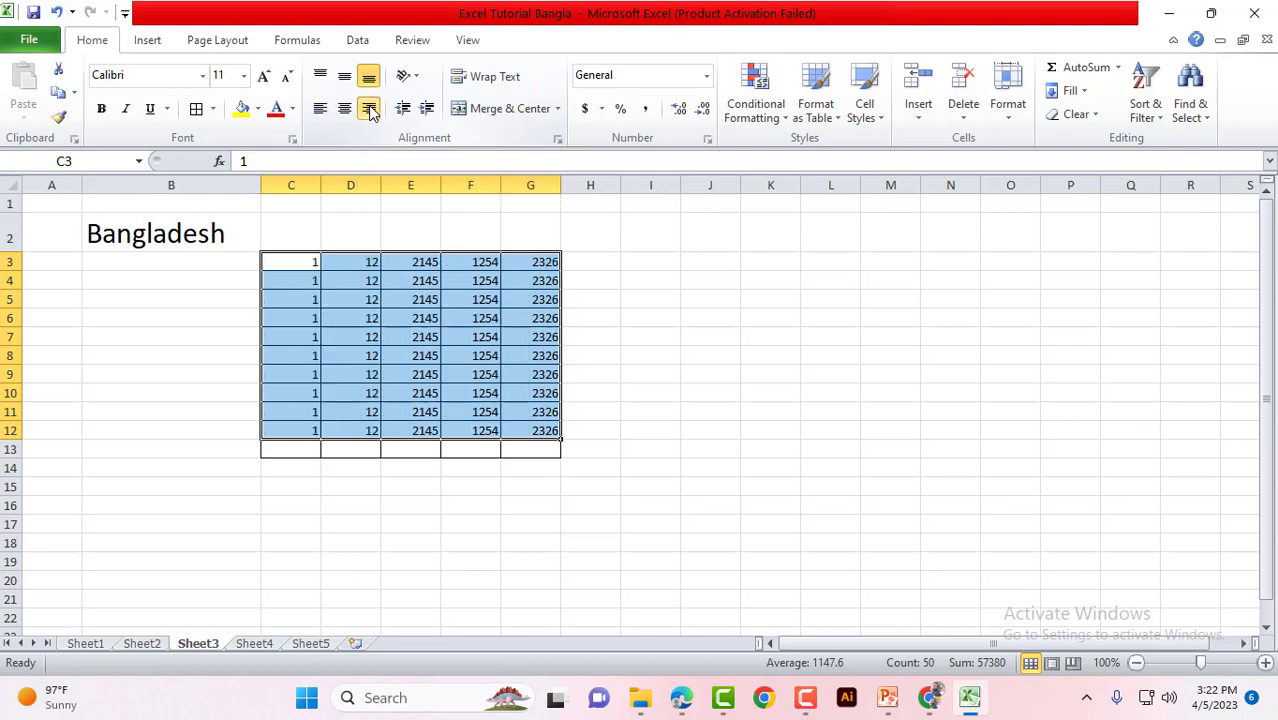
{"action": "left_click", "coordinate": [319, 116]}
{"action": "left_click", "coordinate": [324, 261]}
{"action": "left_click_drag", "start_coordinate": [294, 262], "coordinate": [540, 428]}
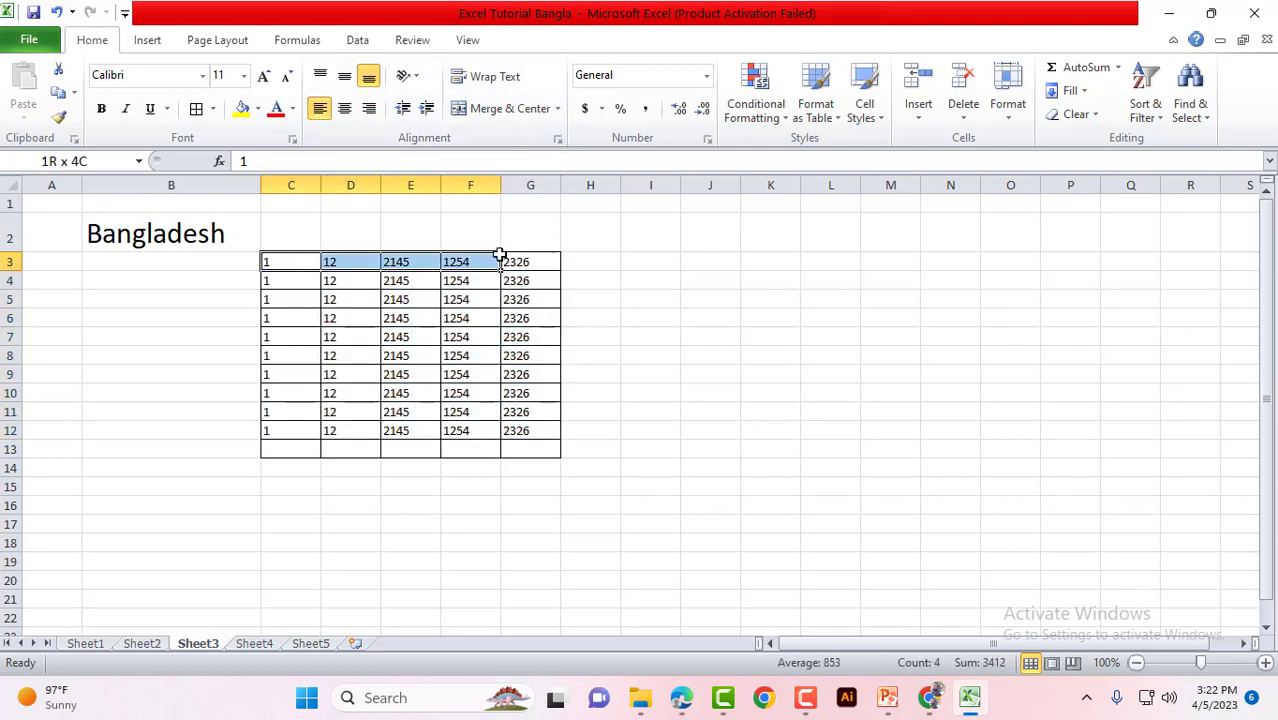
{"action": "left_click", "coordinate": [347, 112]}
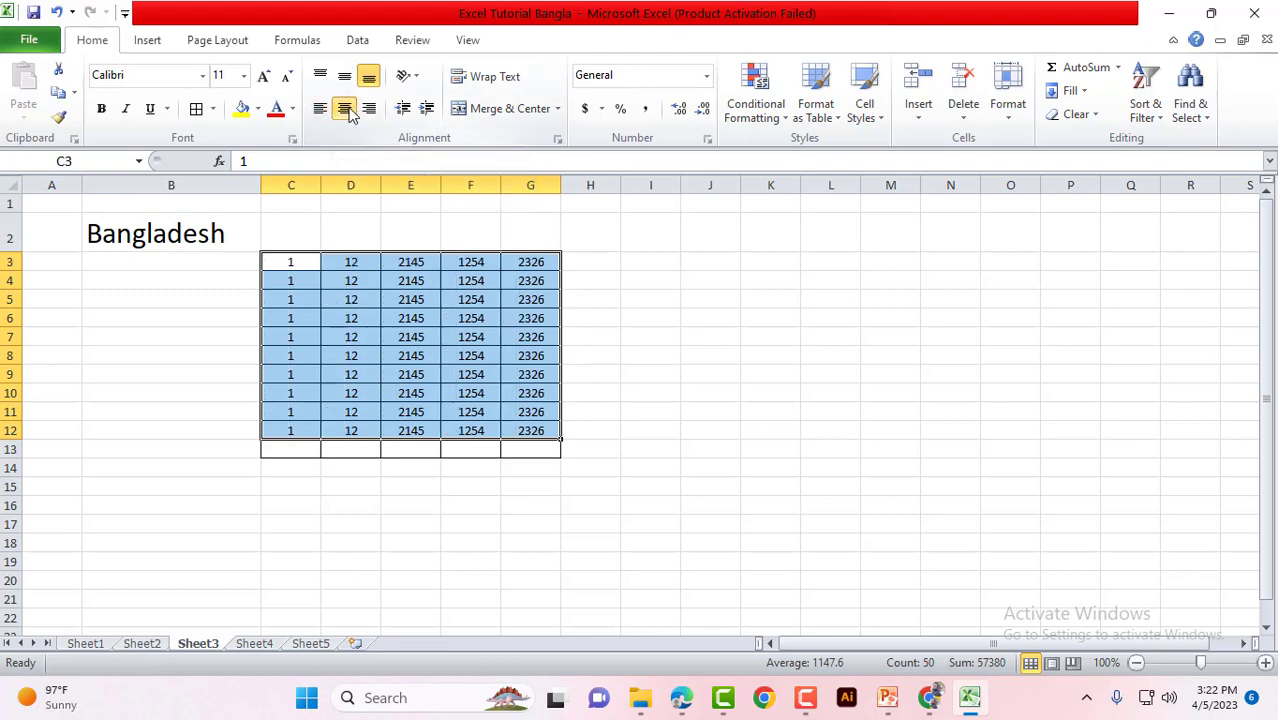
{"action": "left_click", "coordinate": [345, 80]}
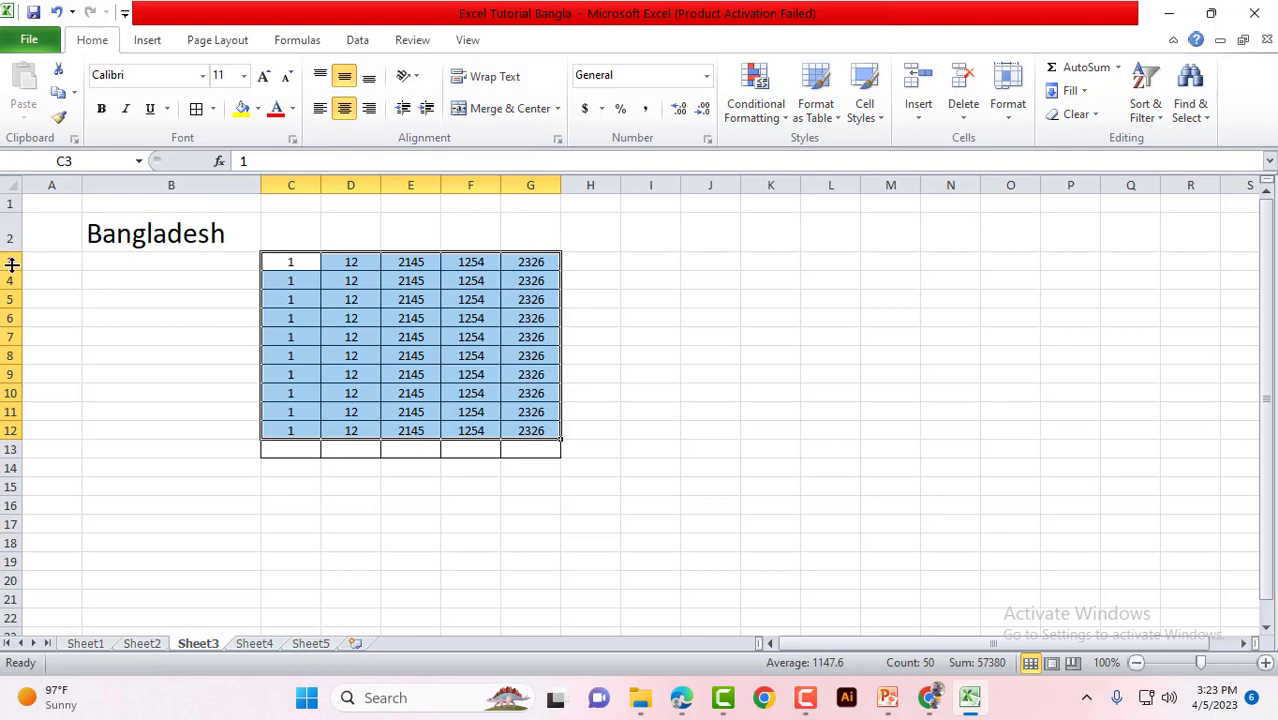
Make rows 3–12 taller and set C3:G12 to Middle Align after trying Bottom Align
{"action": "left_click_drag", "start_coordinate": [12, 264], "coordinate": [8, 451]}
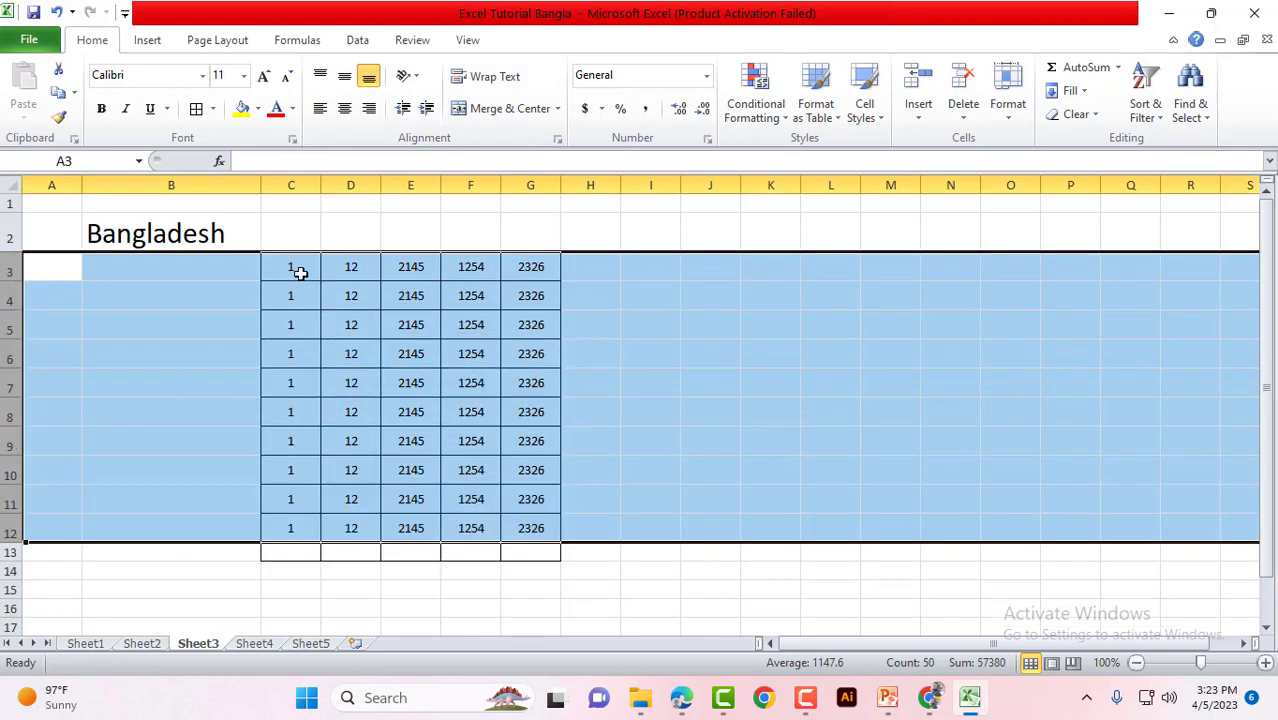
{"action": "left_click_drag", "start_coordinate": [300, 272], "coordinate": [528, 526]}
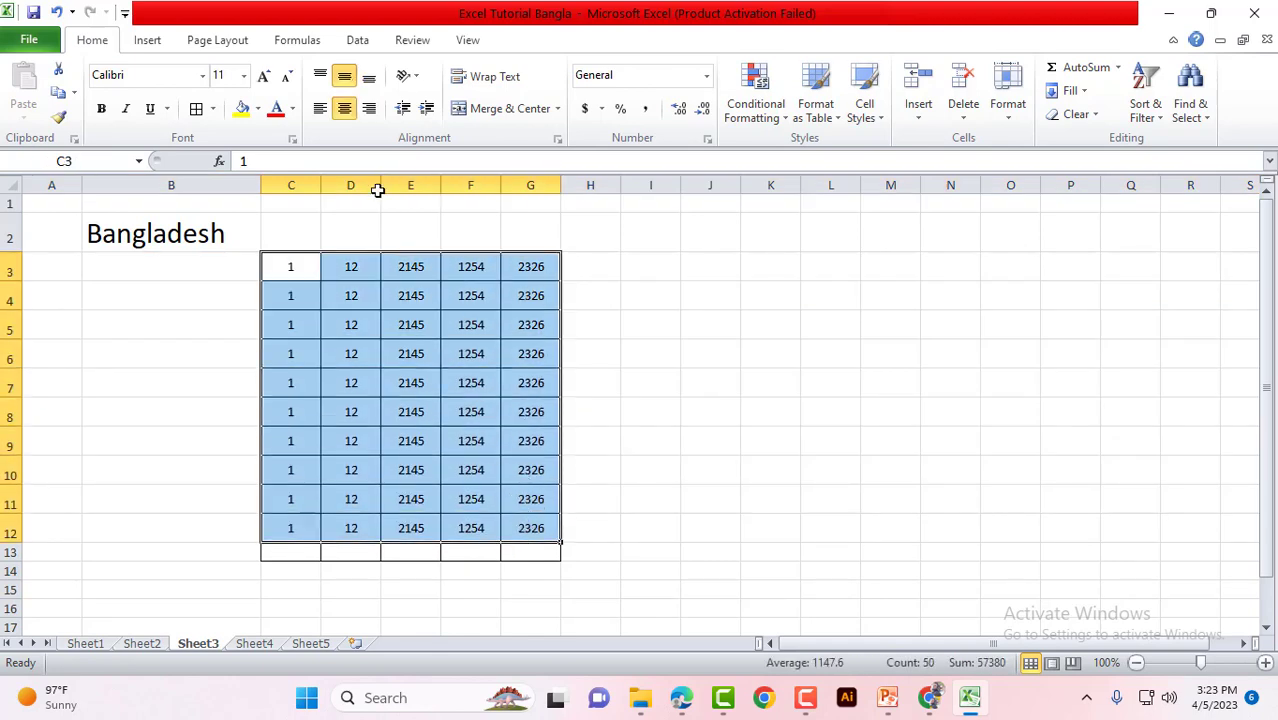
{"action": "left_click", "coordinate": [369, 77]}
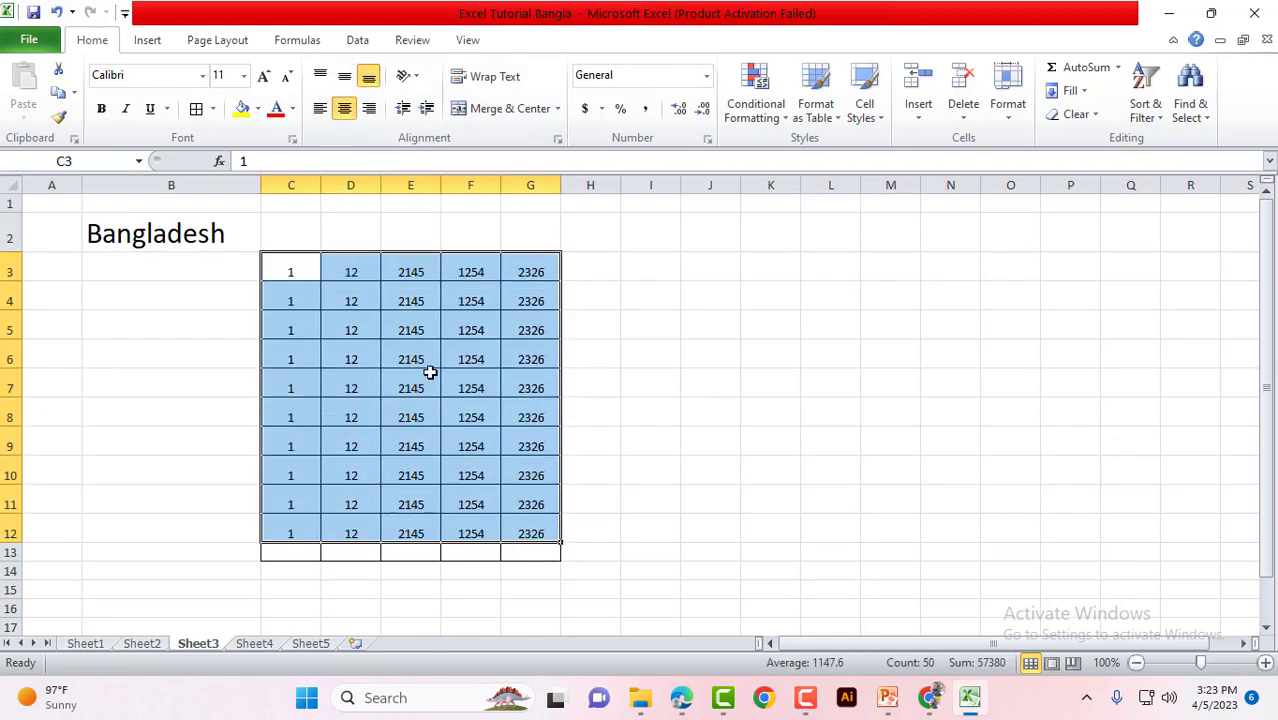
{"action": "left_click", "coordinate": [344, 79]}
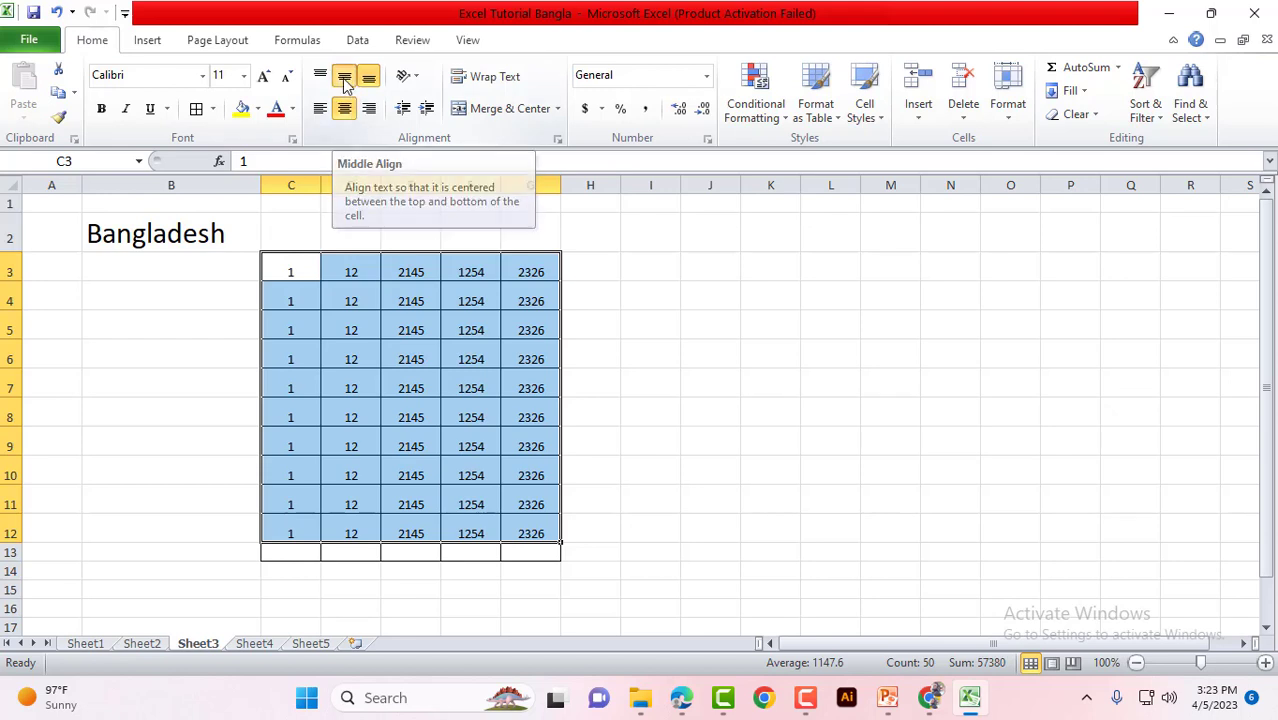
{"action": "left_click", "coordinate": [344, 80]}
{"action": "left_click", "coordinate": [411, 278]}
{"action": "mouse_move", "coordinate": [294, 266]}
{"action": "left_mouse_down"}
{"action": "mouse_move", "coordinate": [513, 472]}
{"action": "mouse_move", "coordinate": [512, 519]}
{"action": "left_mouse_up"}
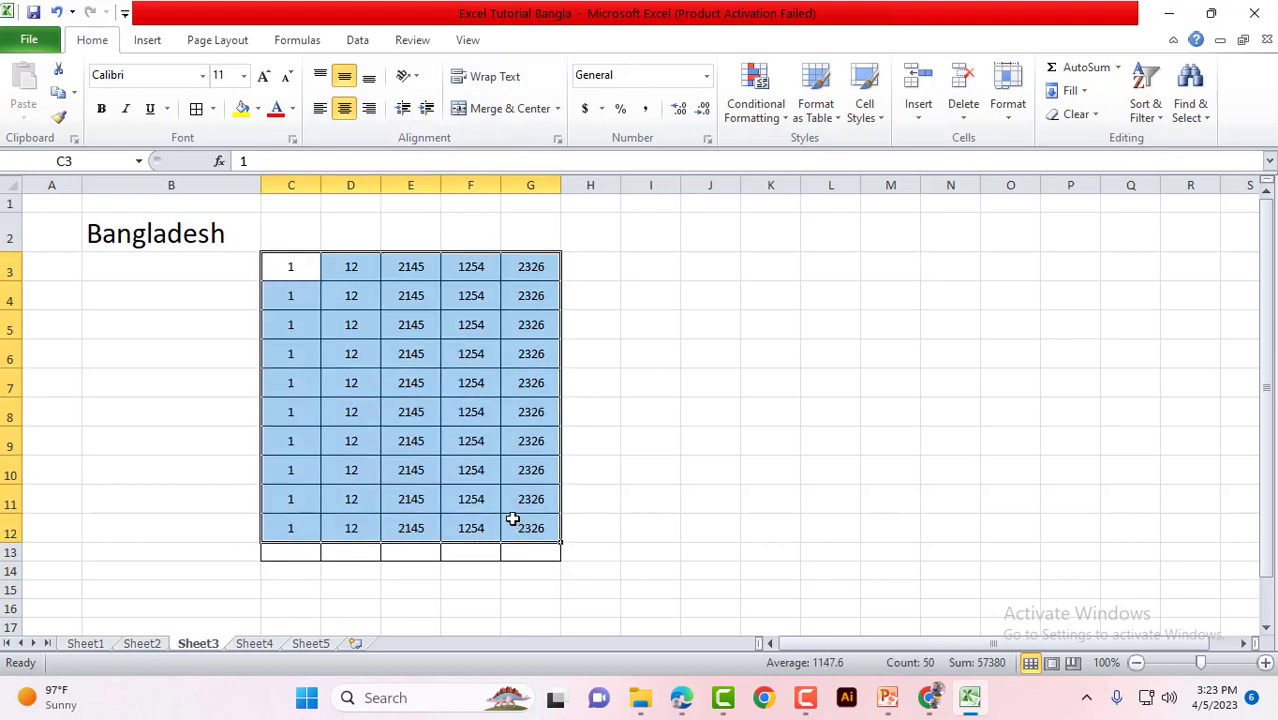
{"action": "left_click", "coordinate": [466, 300]}
{"action": "left_click", "coordinate": [425, 298]}
{"action": "left_click", "coordinate": [478, 325]}
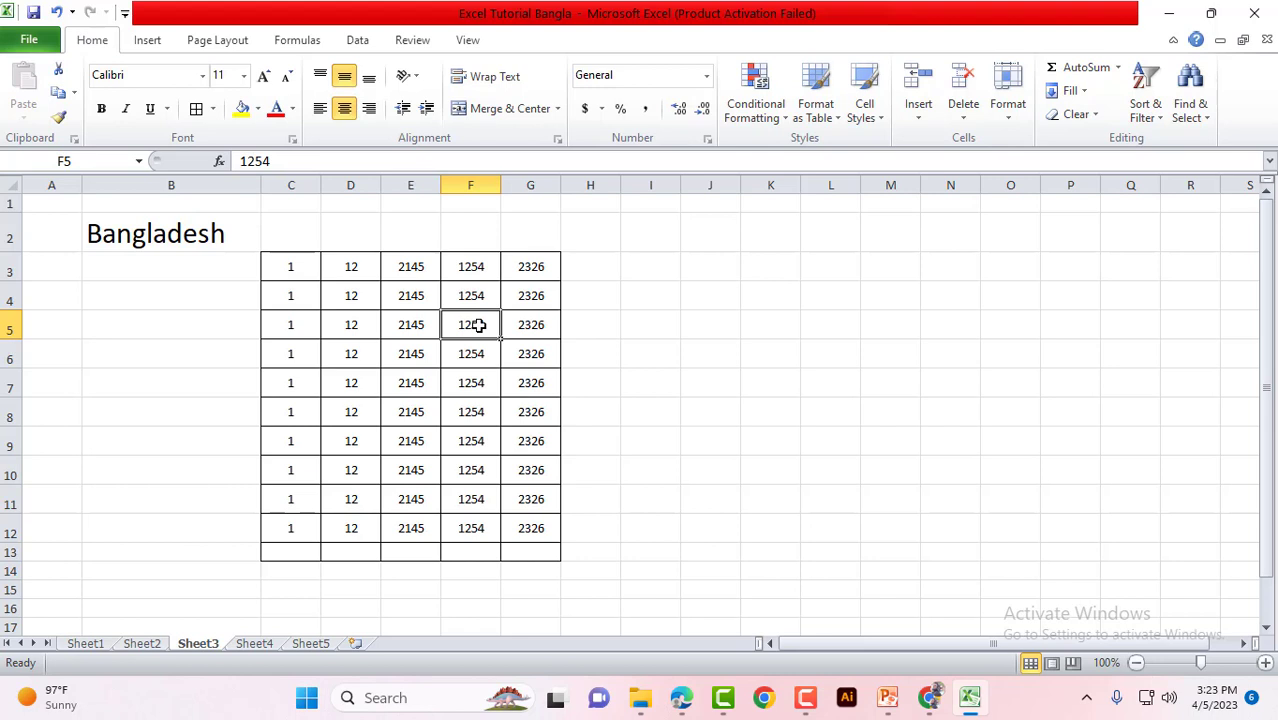
Bold the first row of numbers, then remove the bold from the table
{"action": "left_click_drag", "start_coordinate": [284, 275], "coordinate": [530, 270]}
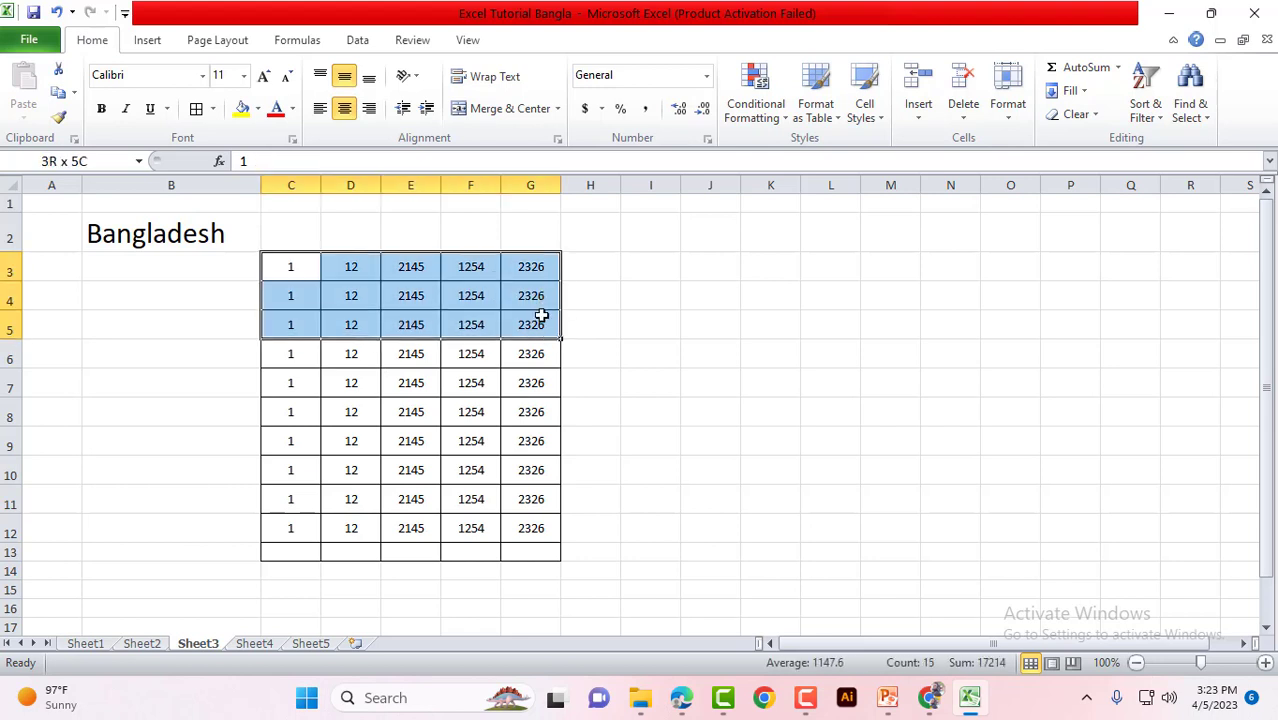
{"action": "left_click", "coordinate": [101, 108]}
{"action": "left_click", "coordinate": [497, 382]}
{"action": "mouse_move", "coordinate": [290, 278]}
{"action": "left_mouse_down"}
{"action": "mouse_move", "coordinate": [519, 475]}
{"action": "mouse_move", "coordinate": [528, 528]}
{"action": "left_mouse_up"}
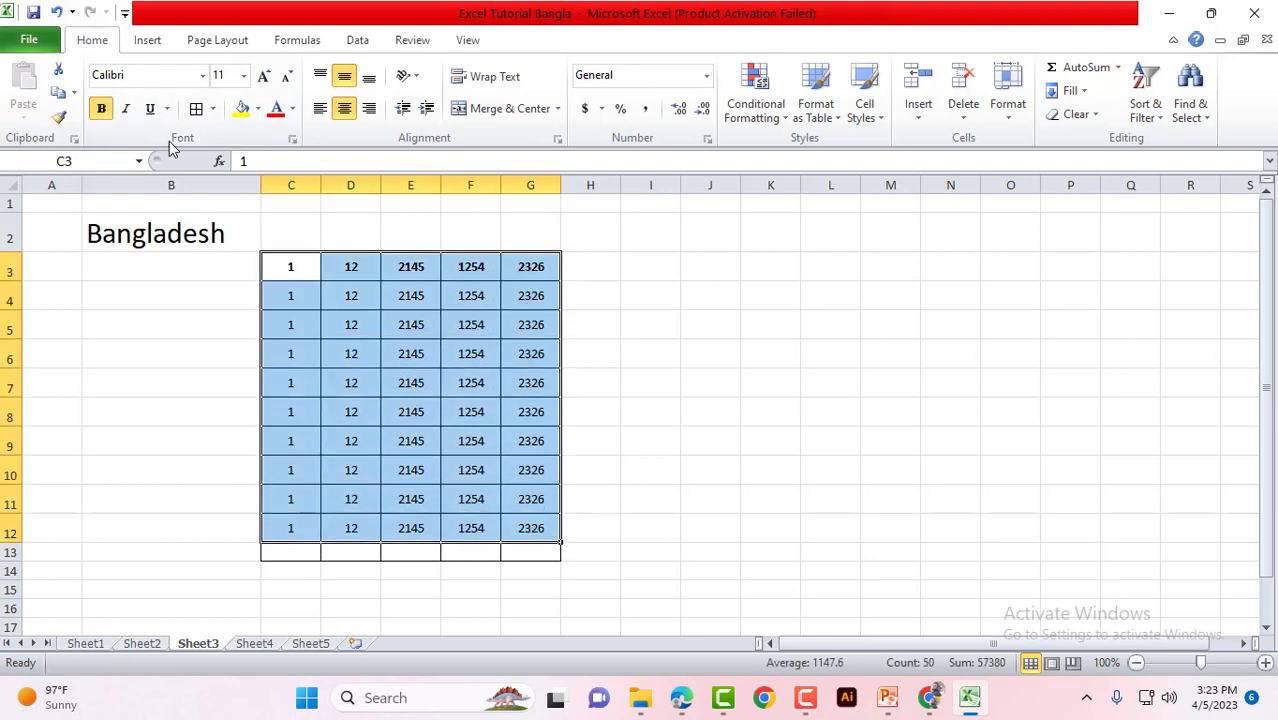
{"action": "left_click", "coordinate": [103, 110]}
{"action": "left_click", "coordinate": [779, 324]}
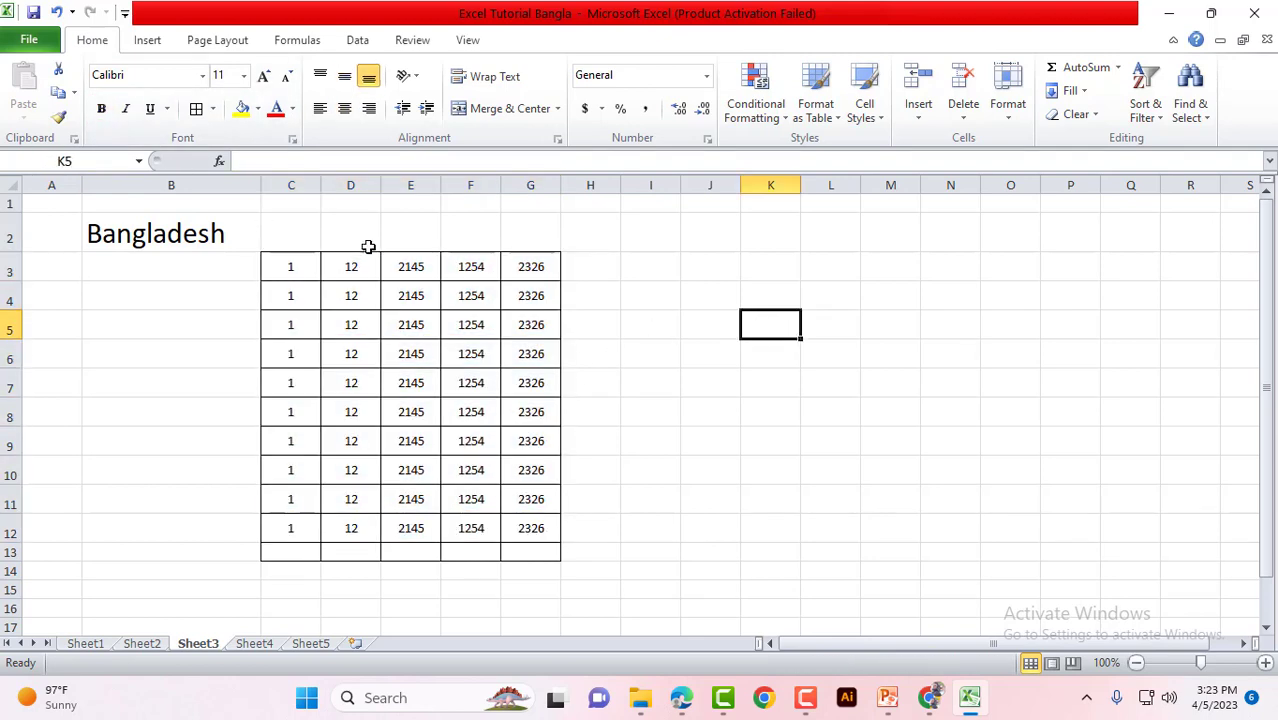
Reselect and review the bordered C3:G12 number table
{"action": "left_click", "coordinate": [365, 245]}
{"action": "left_click", "coordinate": [495, 264]}
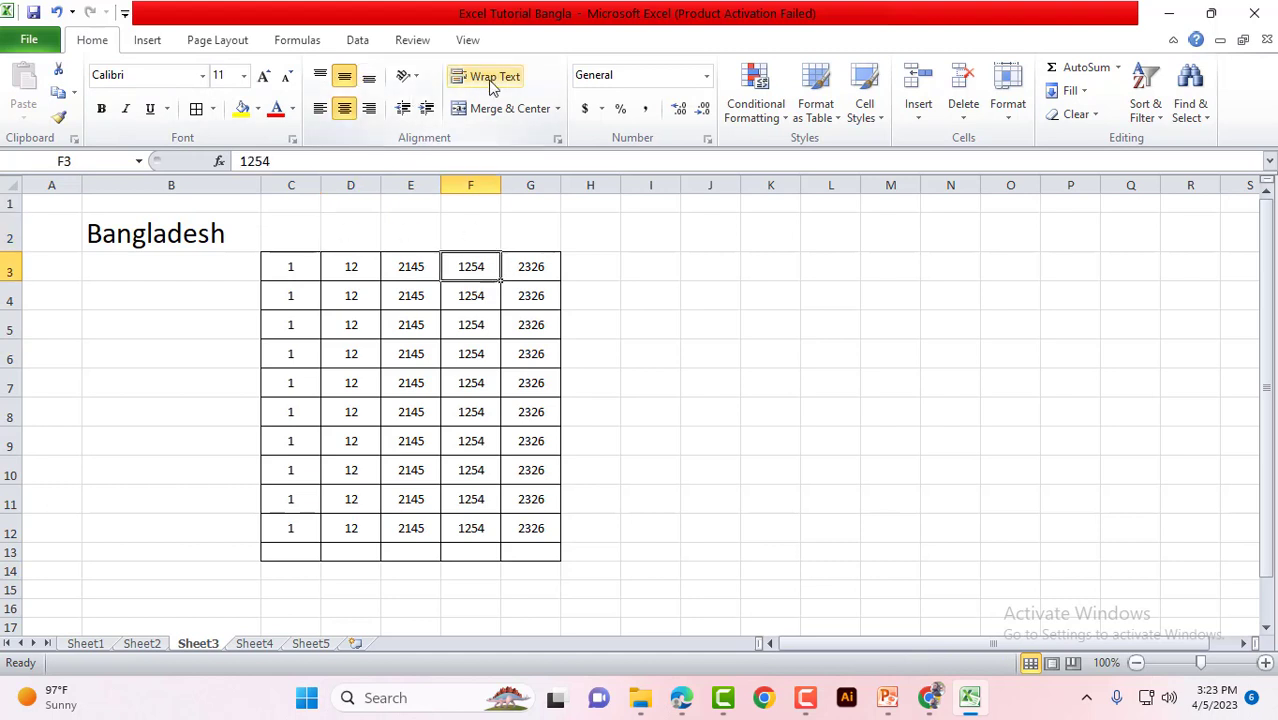
{"action": "left_click", "coordinate": [530, 266]}
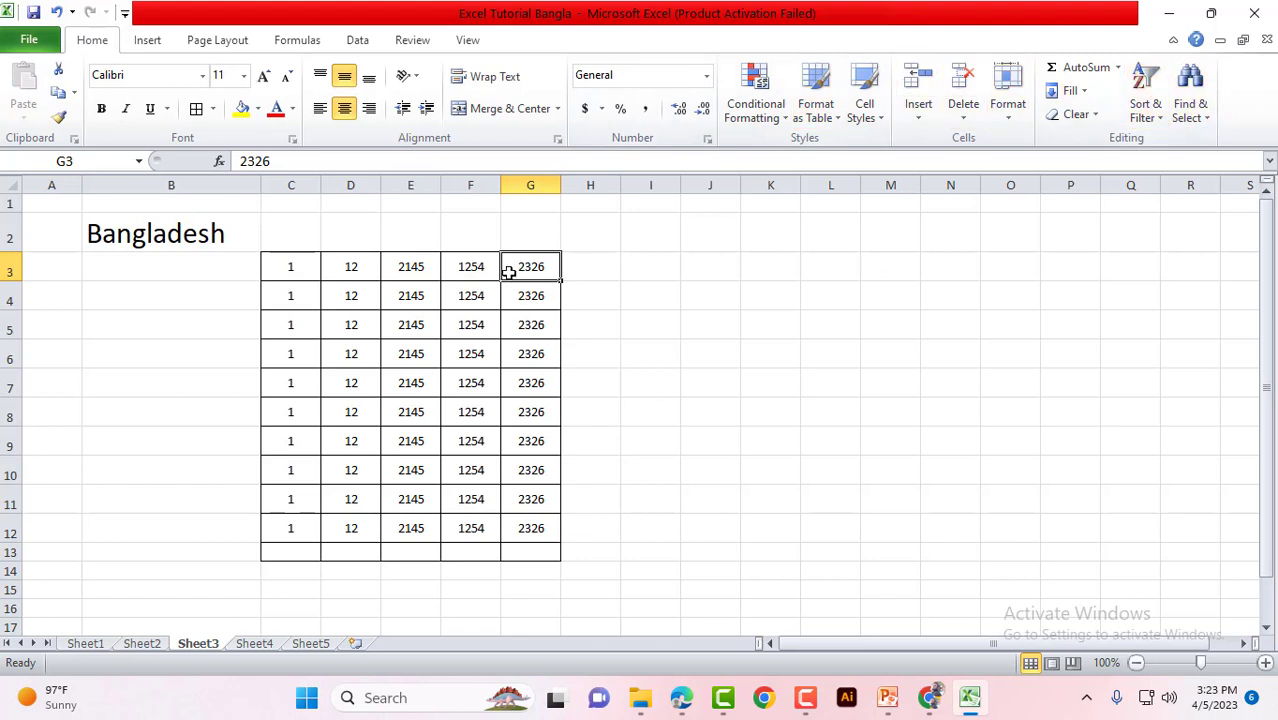
{"action": "mouse_move", "coordinate": [288, 268]}
{"action": "left_mouse_down"}
{"action": "mouse_move", "coordinate": [527, 413]}
{"action": "mouse_move", "coordinate": [520, 528]}
{"action": "left_mouse_up"}
{"action": "left_click", "coordinate": [520, 528]}
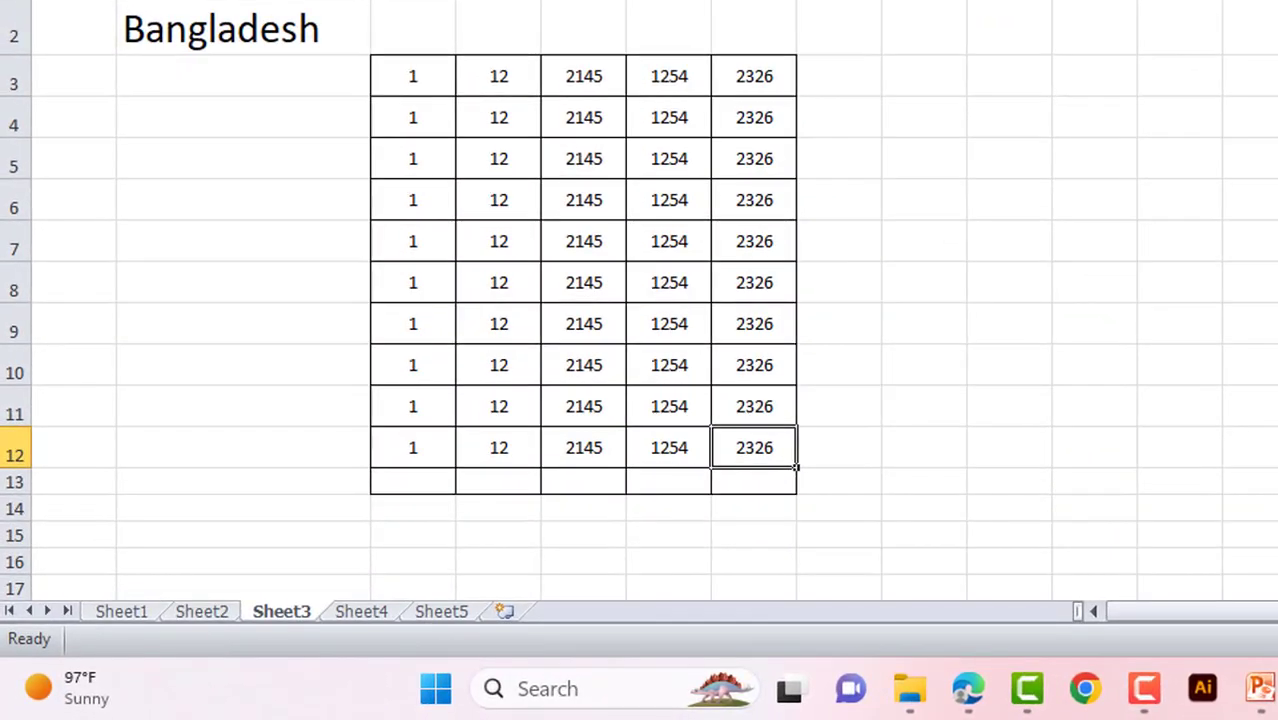
{"action": "left_click_drag", "start_coordinate": [422, 80], "coordinate": [762, 437]}
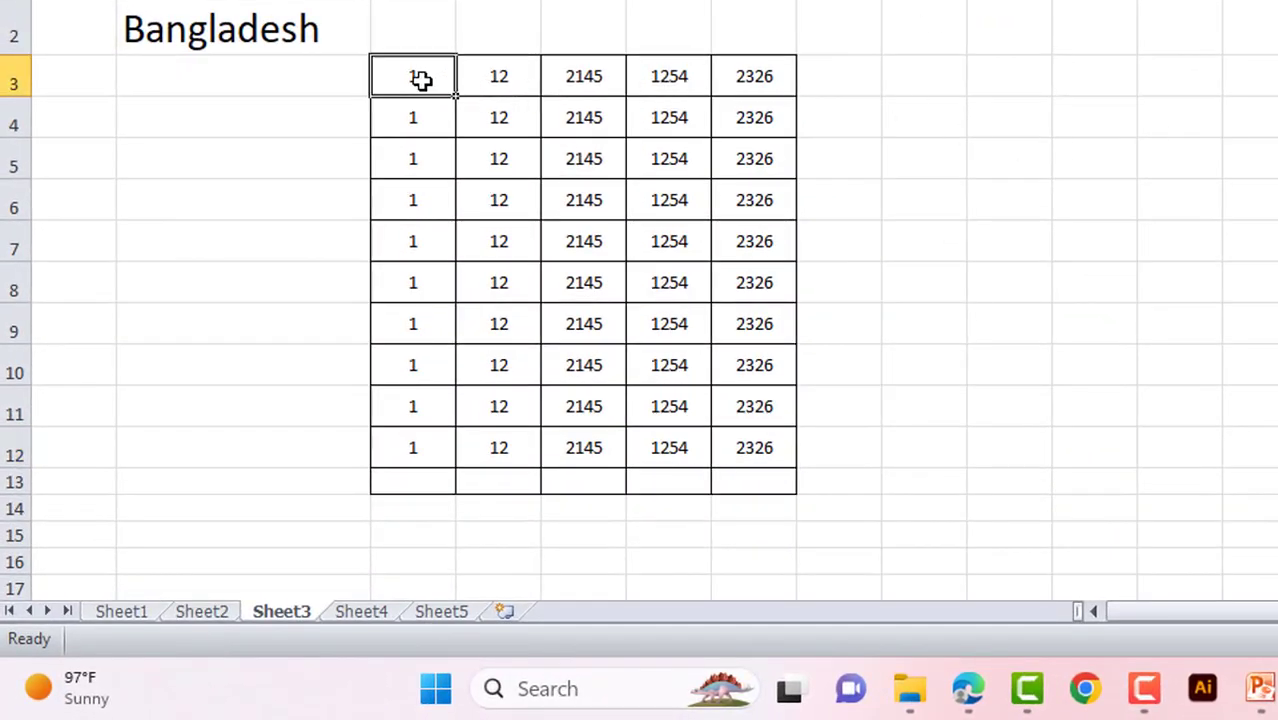
{"action": "left_click", "coordinate": [762, 441]}
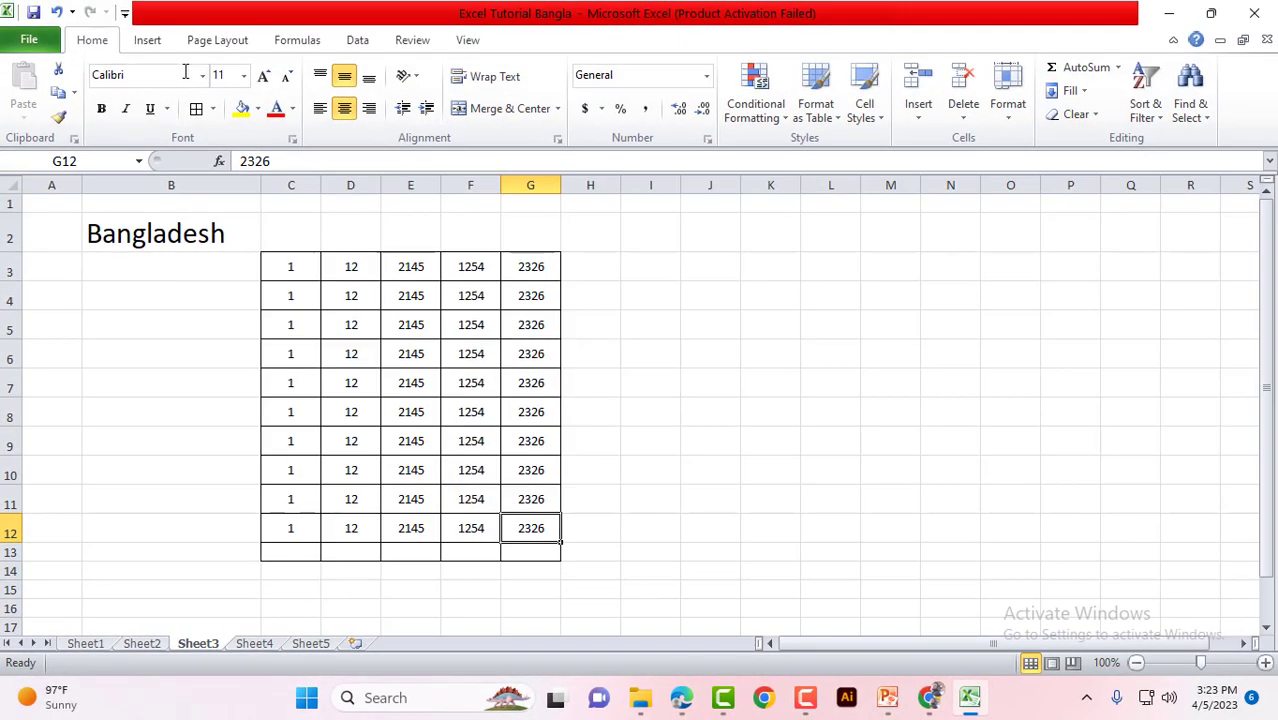
On the Insert tab, select the empty cells I3 to L10 beside the table
{"action": "left_click", "coordinate": [147, 40]}
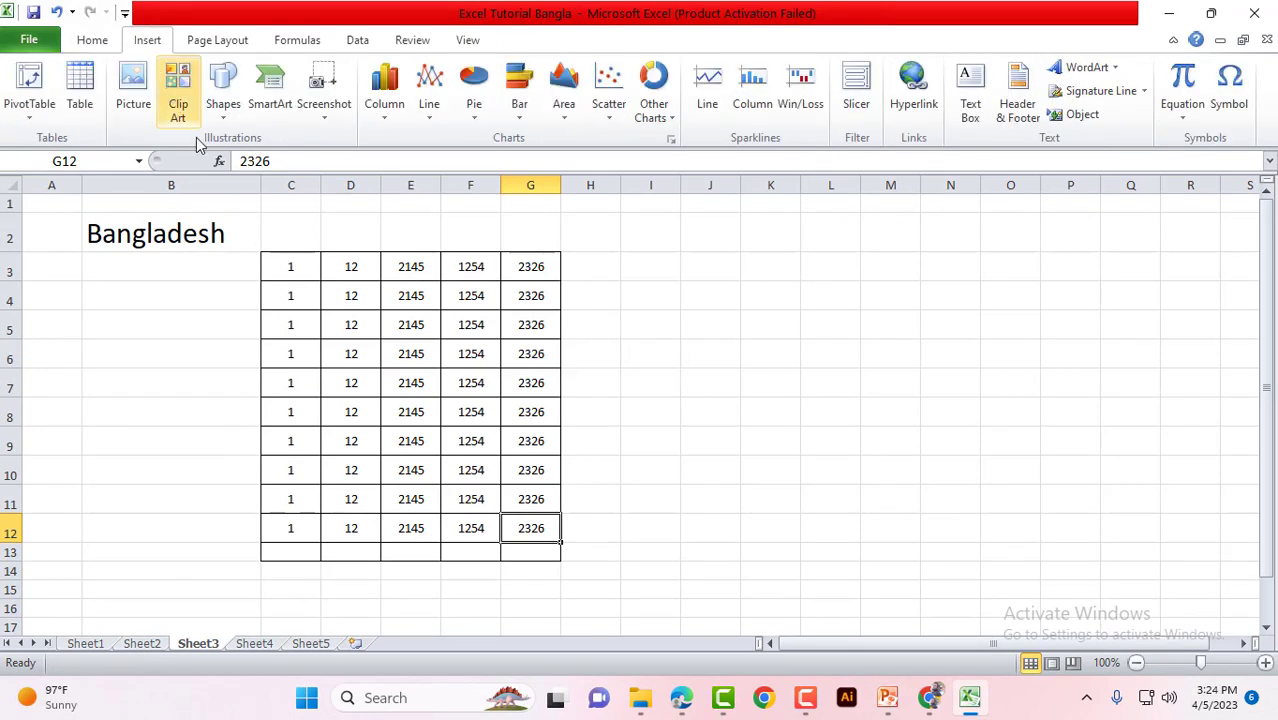
{"action": "left_click", "coordinate": [690, 290]}
{"action": "left_click_drag", "start_coordinate": [642, 270], "coordinate": [840, 470]}
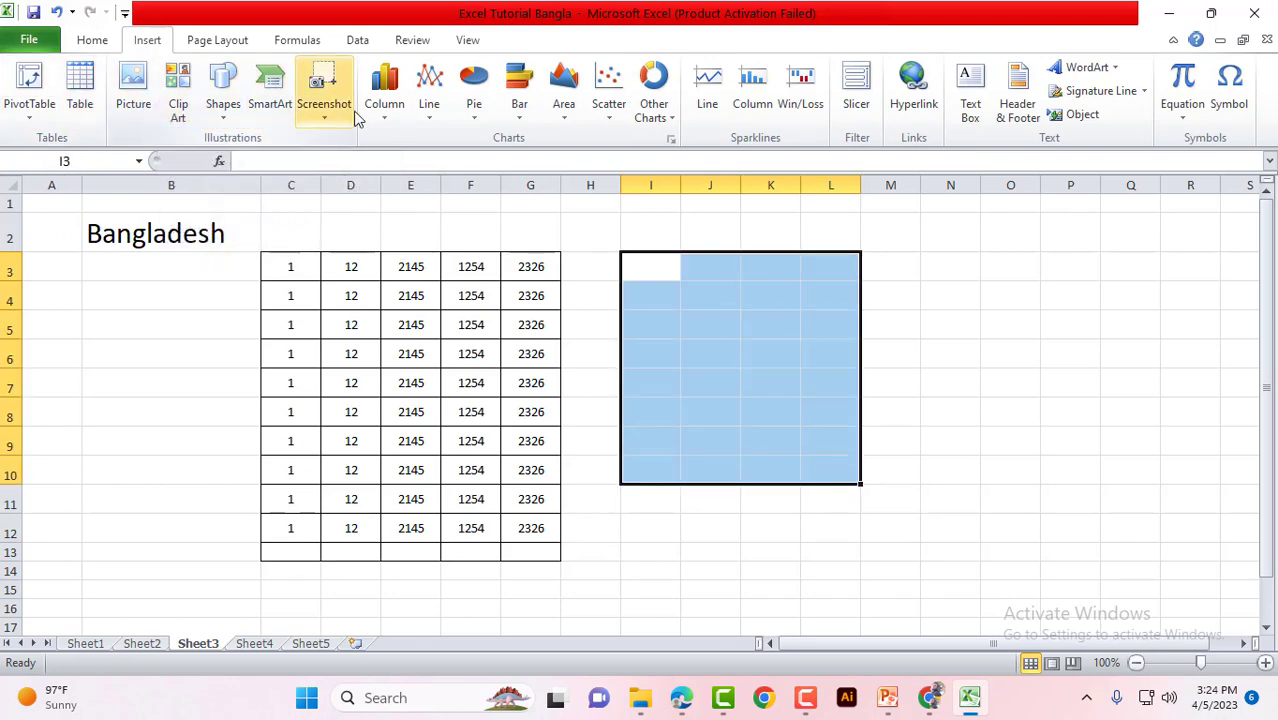
Draw a blue rectangle, move it over cells I3:J5, then open the Symbol dialog
{"action": "left_click", "coordinate": [230, 110]}
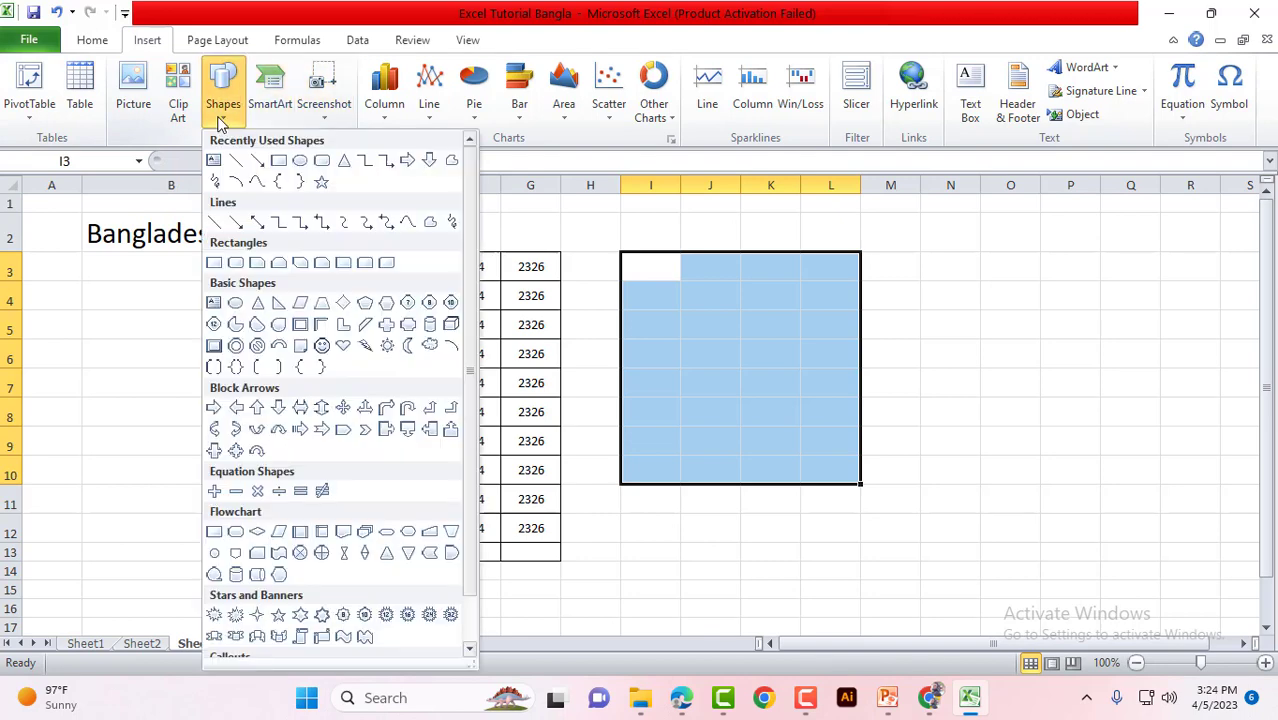
{"action": "left_click", "coordinate": [277, 160]}
{"action": "left_click", "coordinate": [758, 312]}
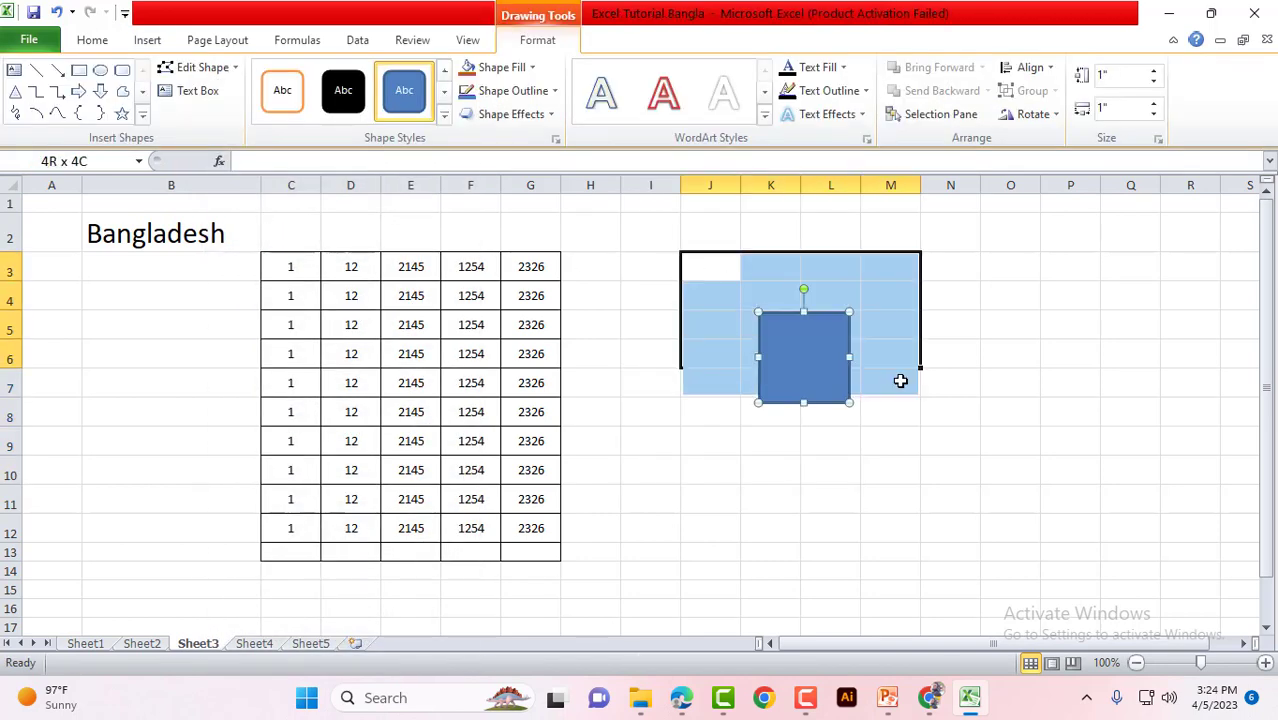
{"action": "key", "text": "Escape"}
{"action": "left_click", "coordinate": [1001, 360]}
{"action": "mouse_move", "coordinate": [807, 349]}
{"action": "left_mouse_down"}
{"action": "mouse_move", "coordinate": [649, 287]}
{"action": "mouse_move", "coordinate": [707, 301]}
{"action": "left_mouse_up"}
{"action": "left_click", "coordinate": [147, 40]}
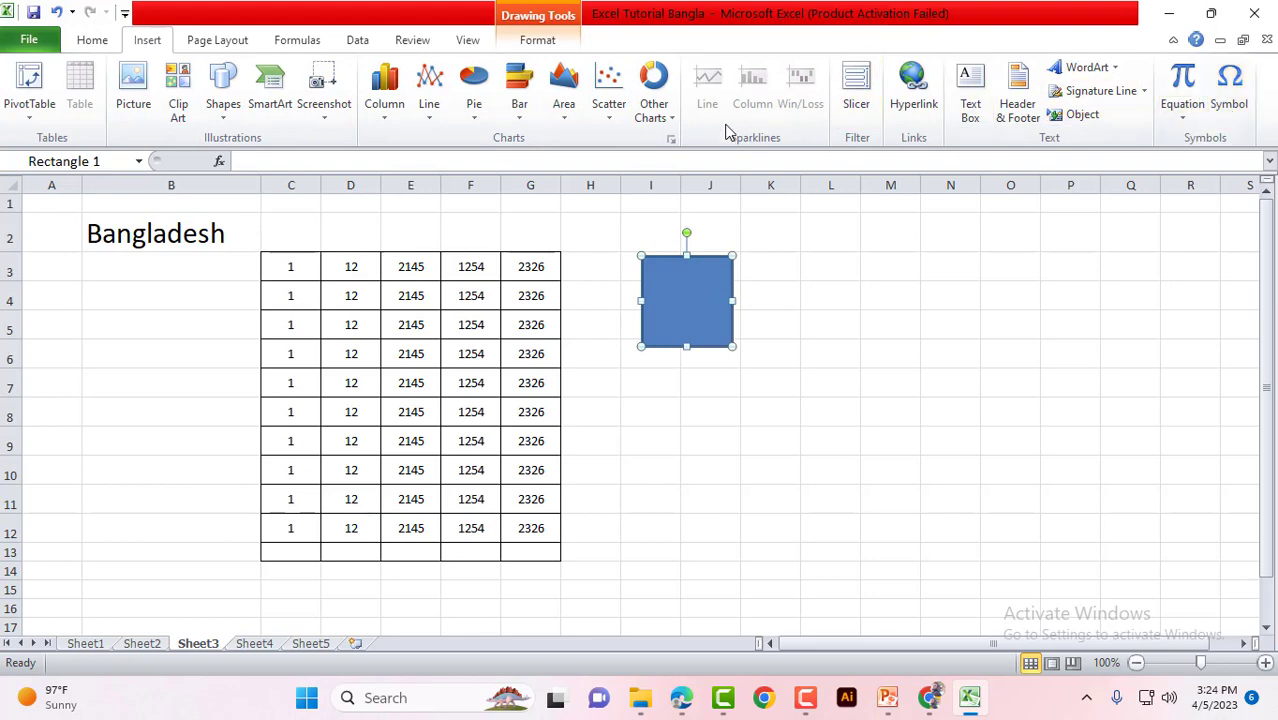
{"action": "left_click", "coordinate": [1241, 119]}
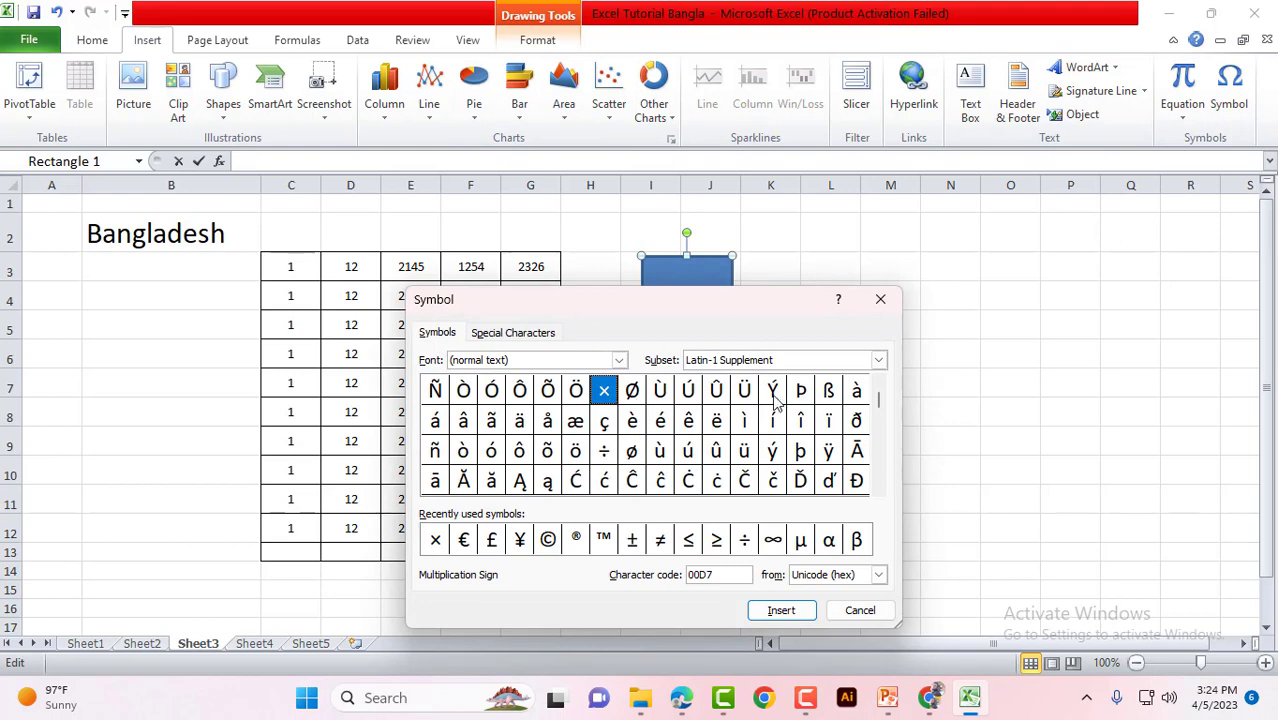
{"action": "double_click", "coordinate": [605, 394]}
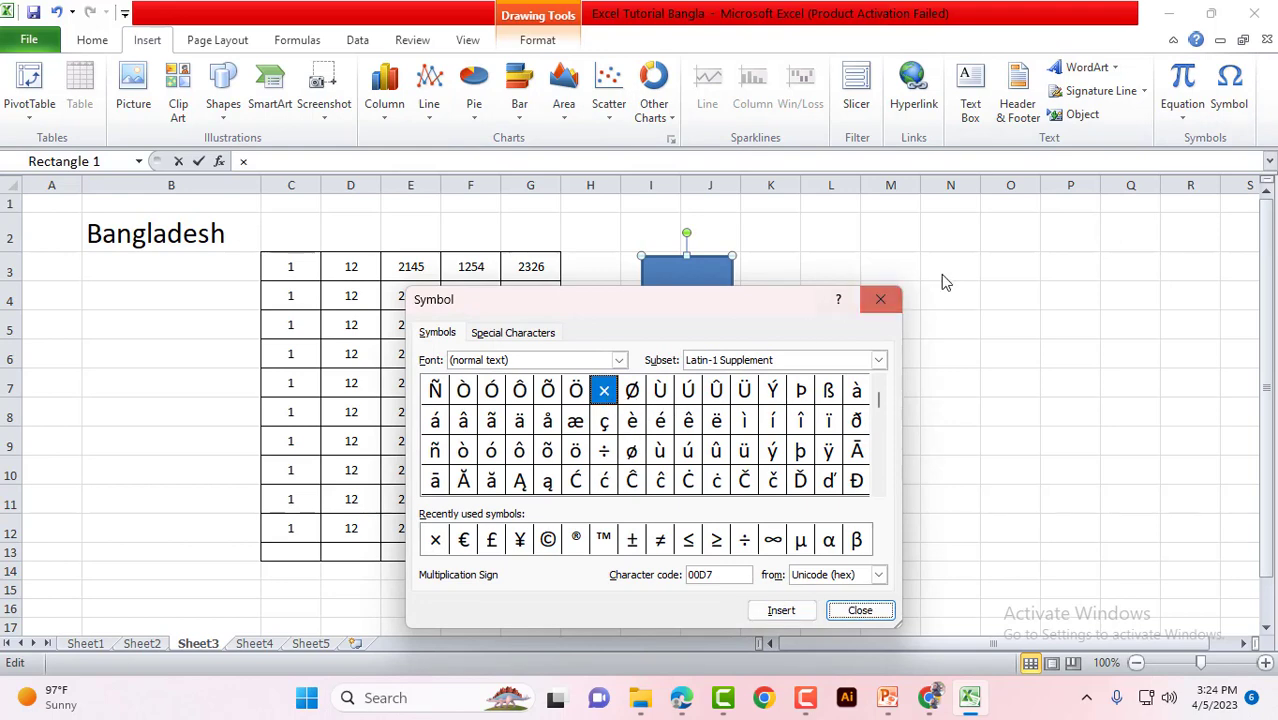
{"action": "left_click", "coordinate": [783, 611]}
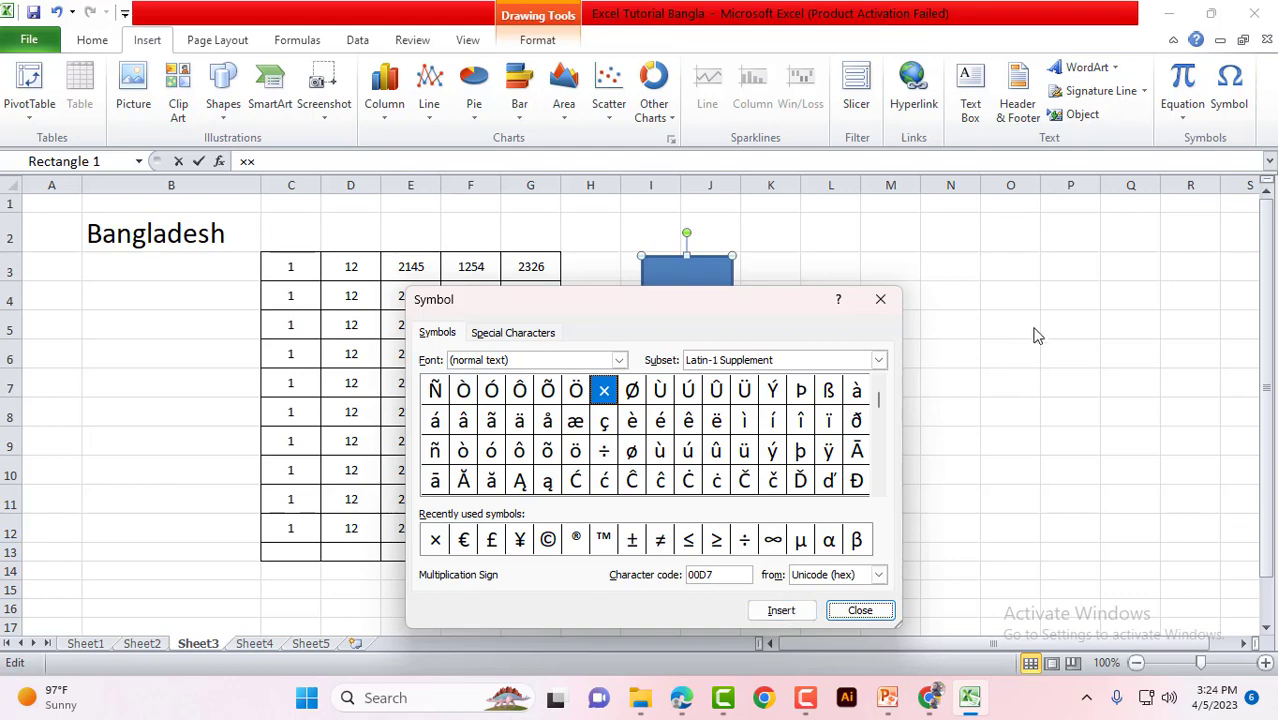
{"action": "left_click", "coordinate": [860, 610]}
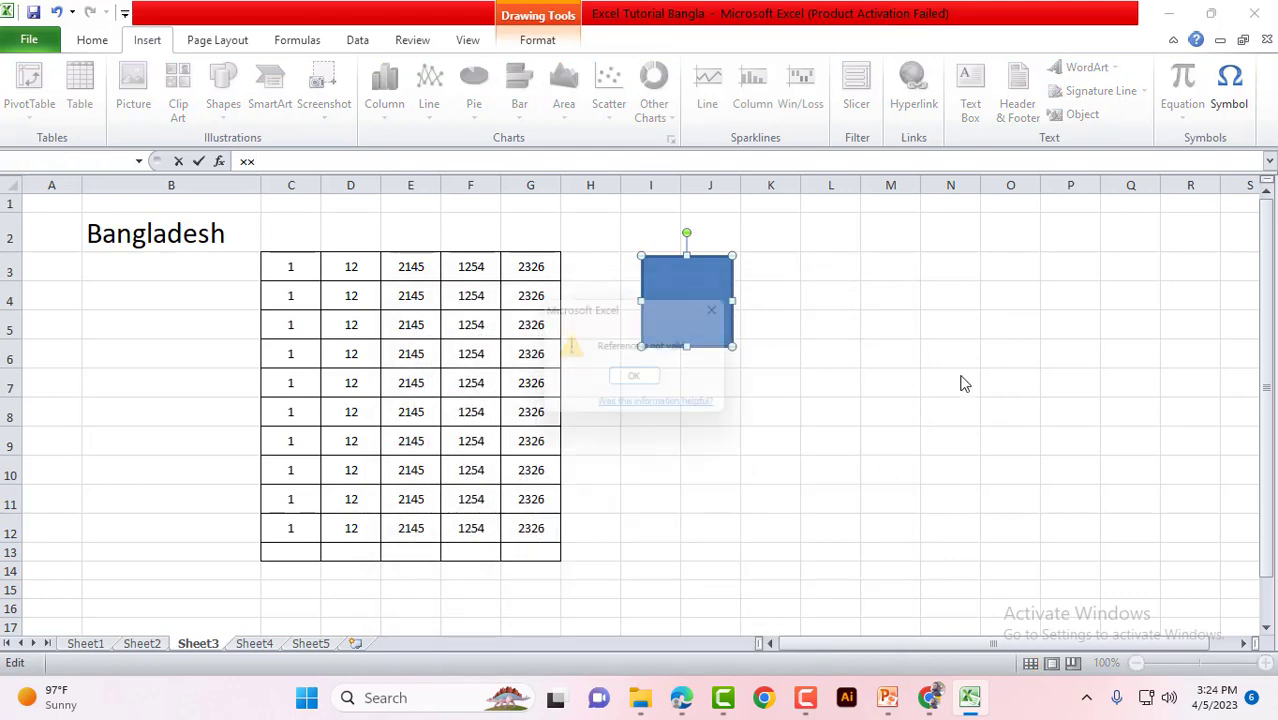
{"action": "left_click", "coordinate": [816, 254]}
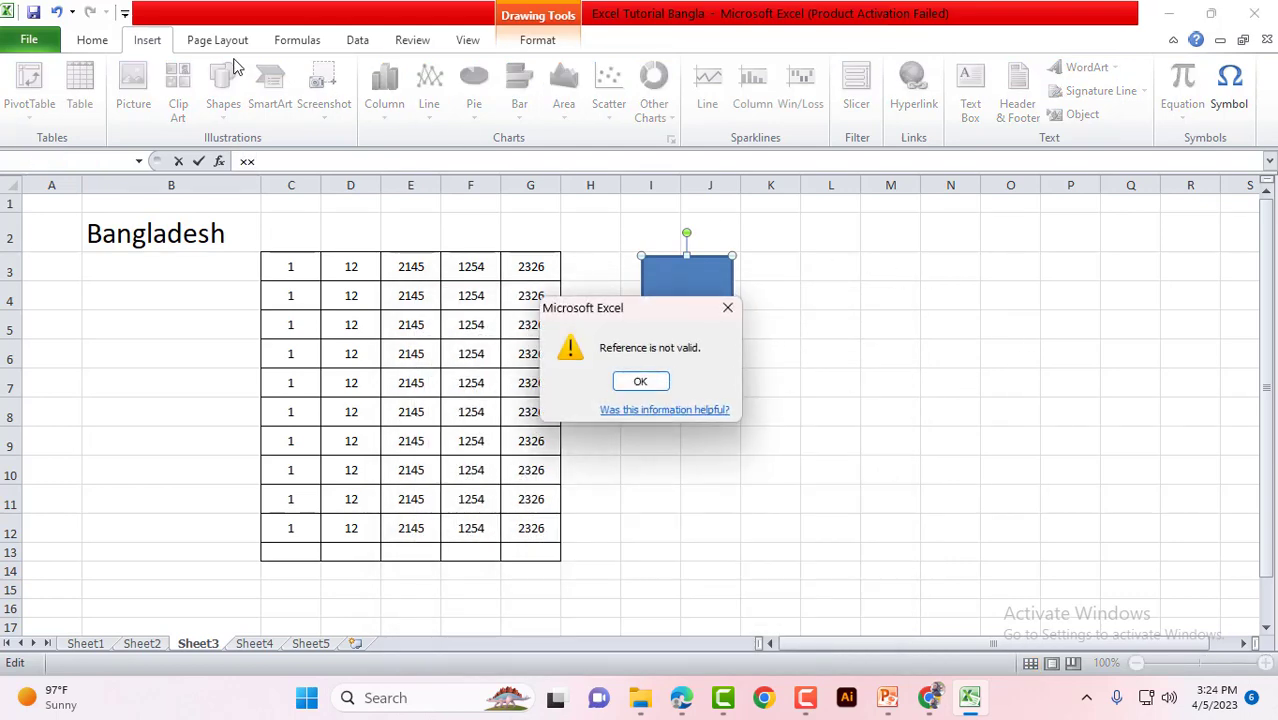
{"action": "left_click", "coordinate": [725, 308]}
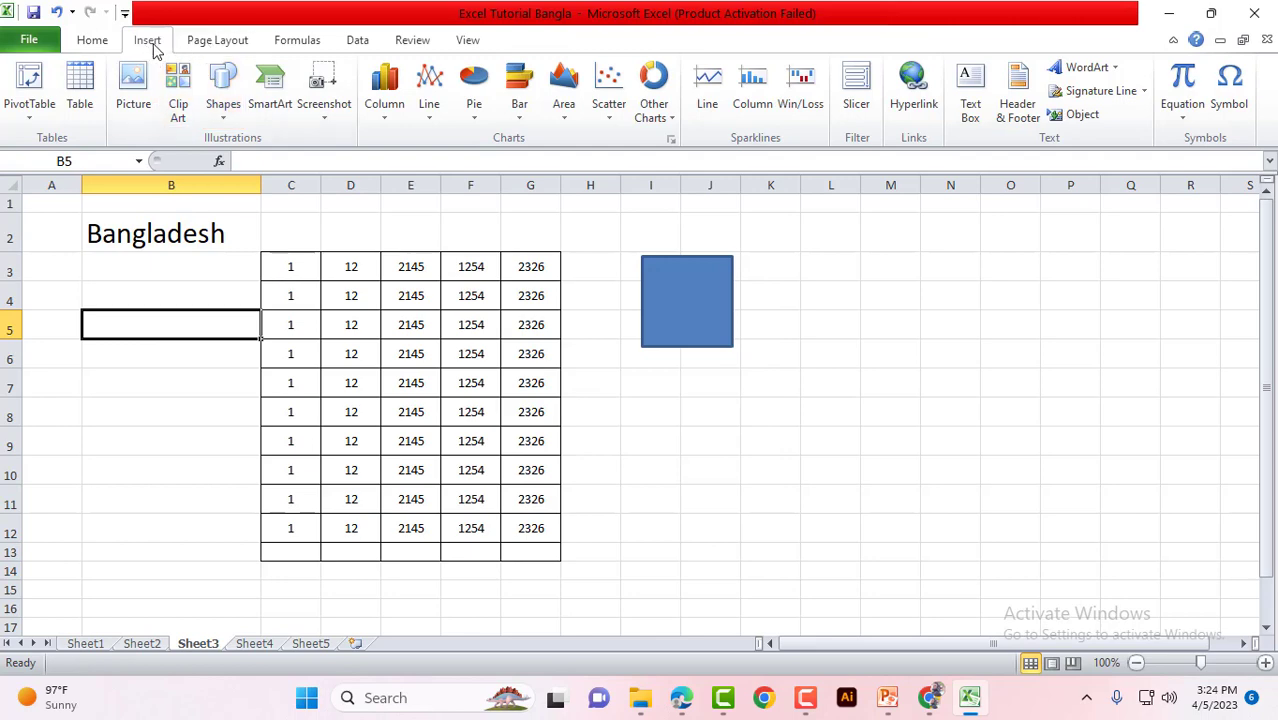
Show the Page Layout ribbon and drop down the Margins presets (Normal, Wide, Narrow)
{"action": "left_click", "coordinate": [218, 42]}
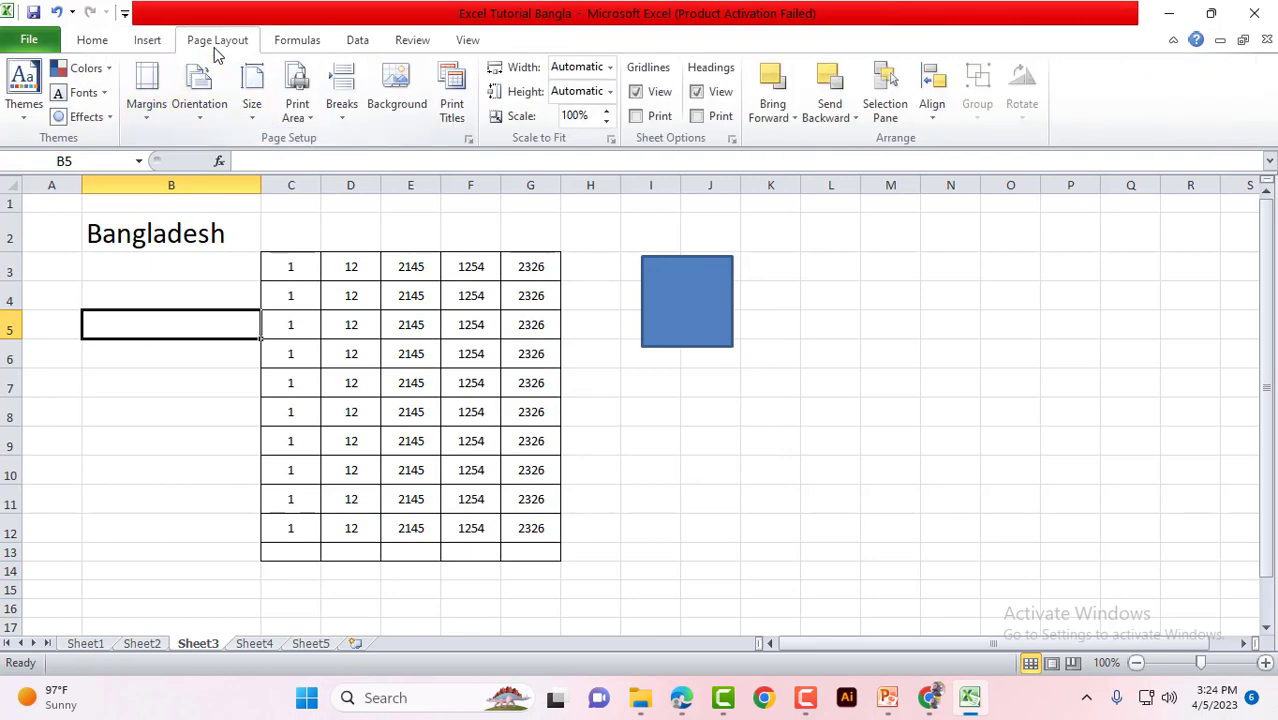
{"action": "left_click", "coordinate": [866, 358]}
{"action": "left_click", "coordinate": [698, 331]}
{"action": "left_click", "coordinate": [177, 236]}
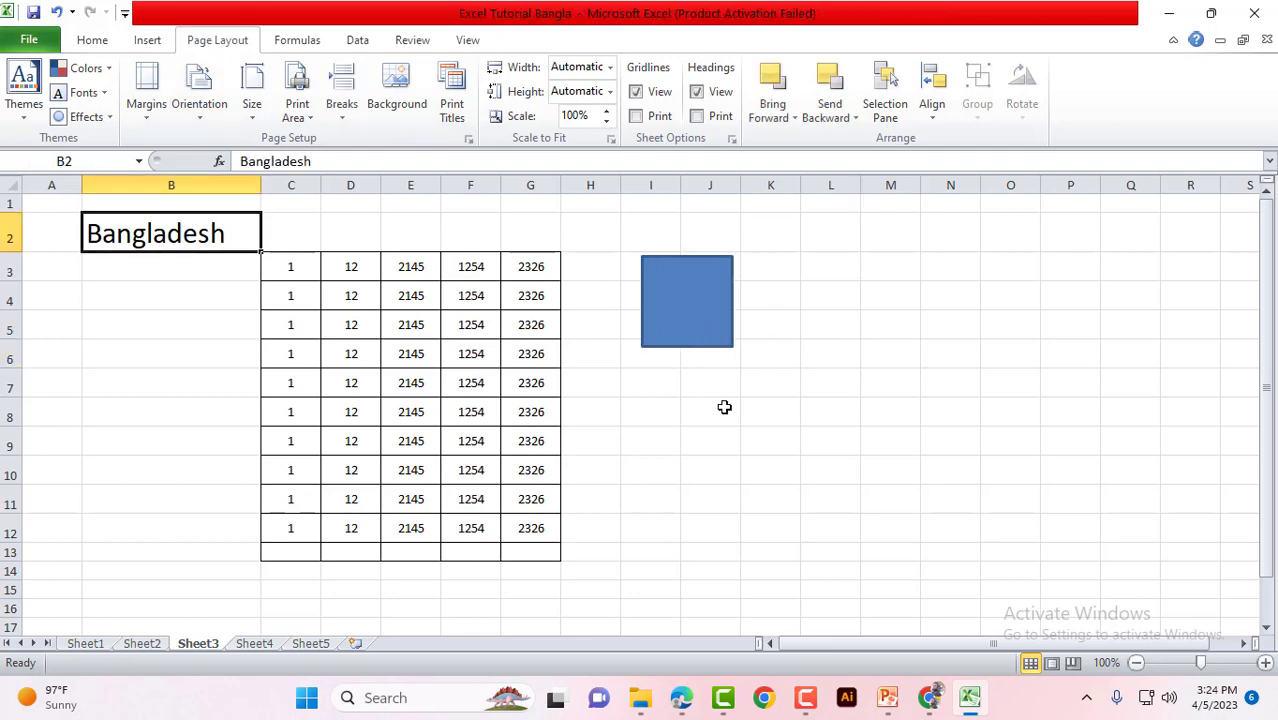
{"action": "scroll", "coordinate": [805, 480], "scroll_direction": "down", "scroll_amount": 4}
{"action": "scroll", "coordinate": [800, 457], "scroll_direction": "up", "scroll_amount": 2}
{"action": "scroll", "coordinate": [800, 457], "scroll_direction": "up", "scroll_amount": 2}
{"action": "left_click", "coordinate": [145, 118]}
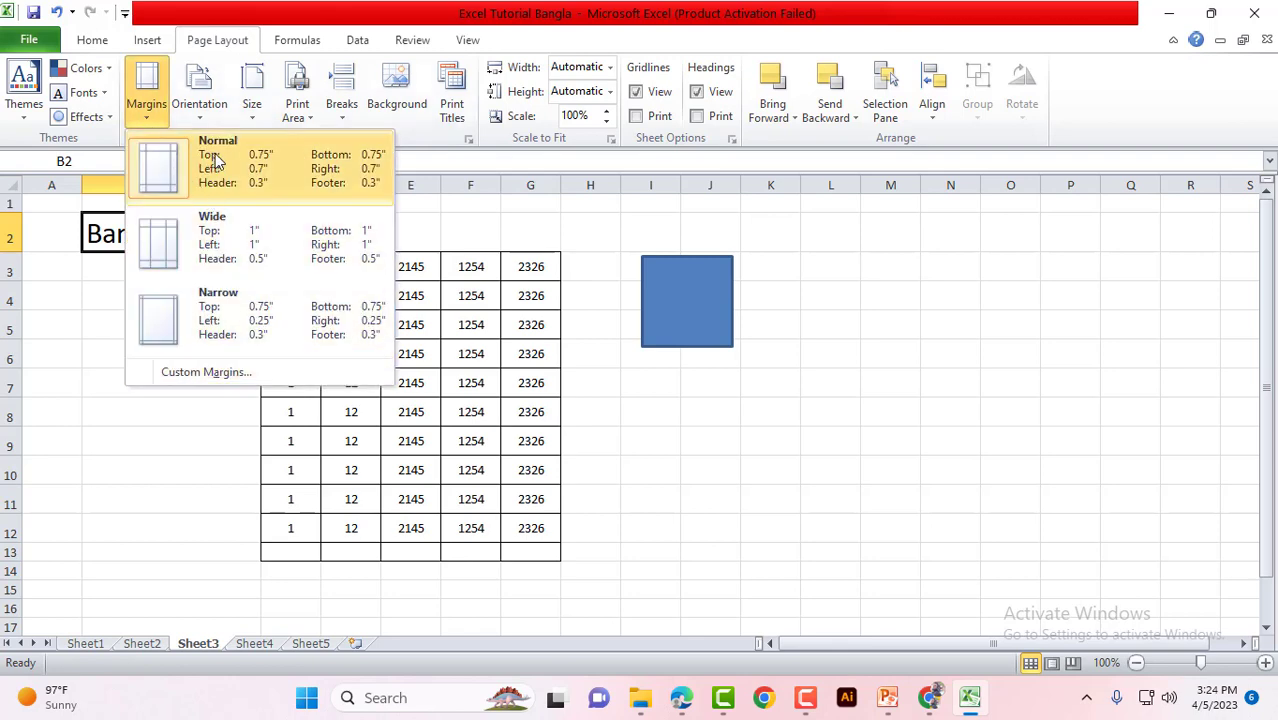
Open Custom Margins in Page Setup and set the paper size to A4
{"action": "left_click", "coordinate": [195, 374]}
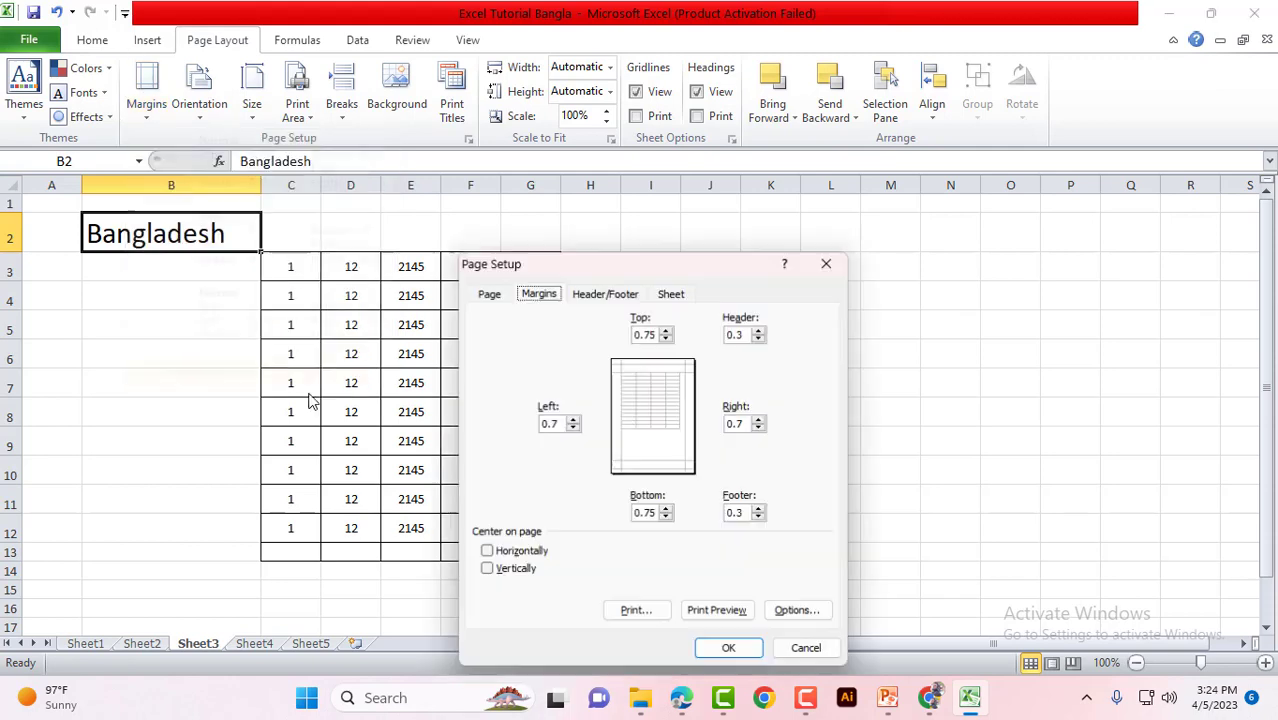
{"action": "left_click_drag", "start_coordinate": [685, 268], "coordinate": [679, 124]}
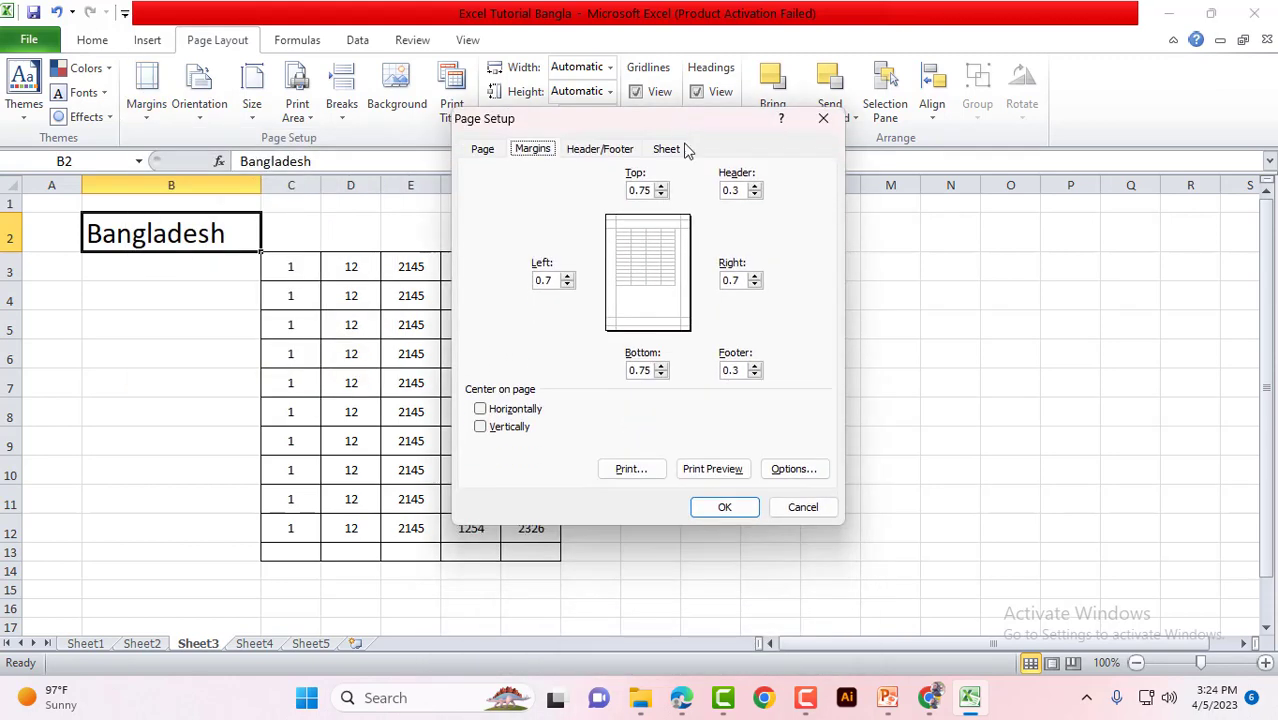
{"action": "left_click", "coordinate": [599, 149]}
{"action": "left_click", "coordinate": [484, 150]}
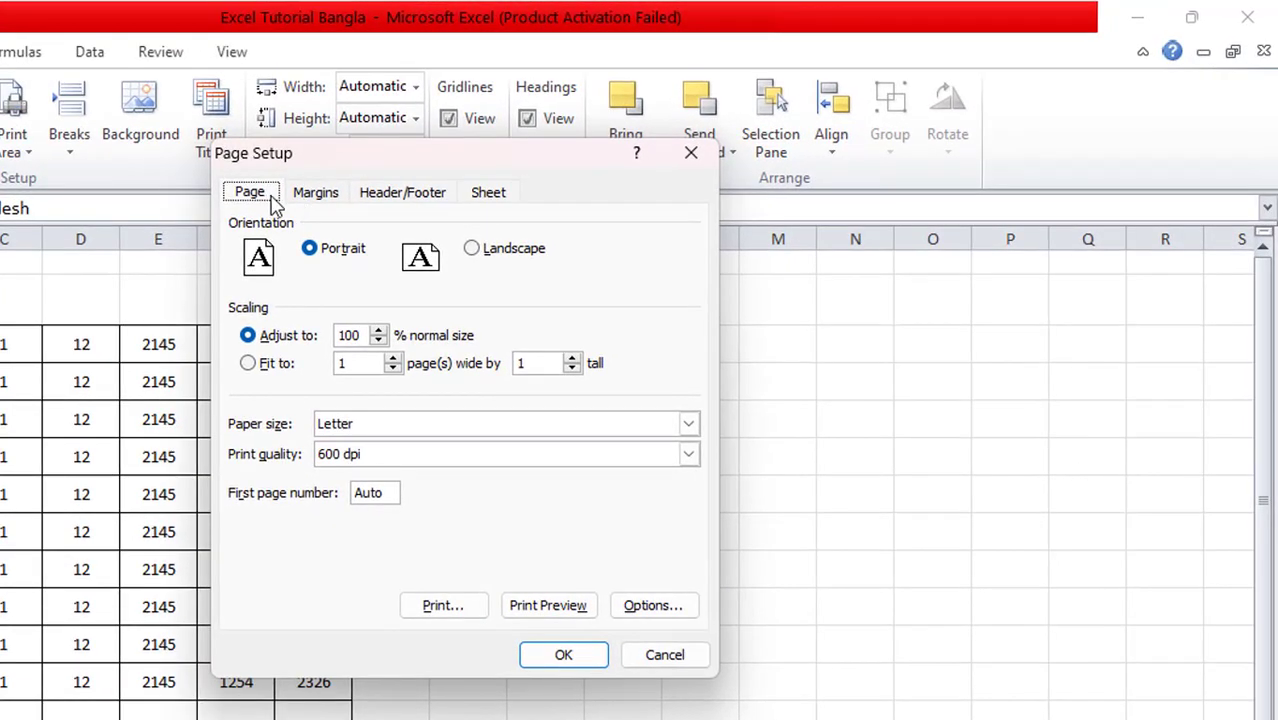
{"action": "left_click", "coordinate": [688, 424]}
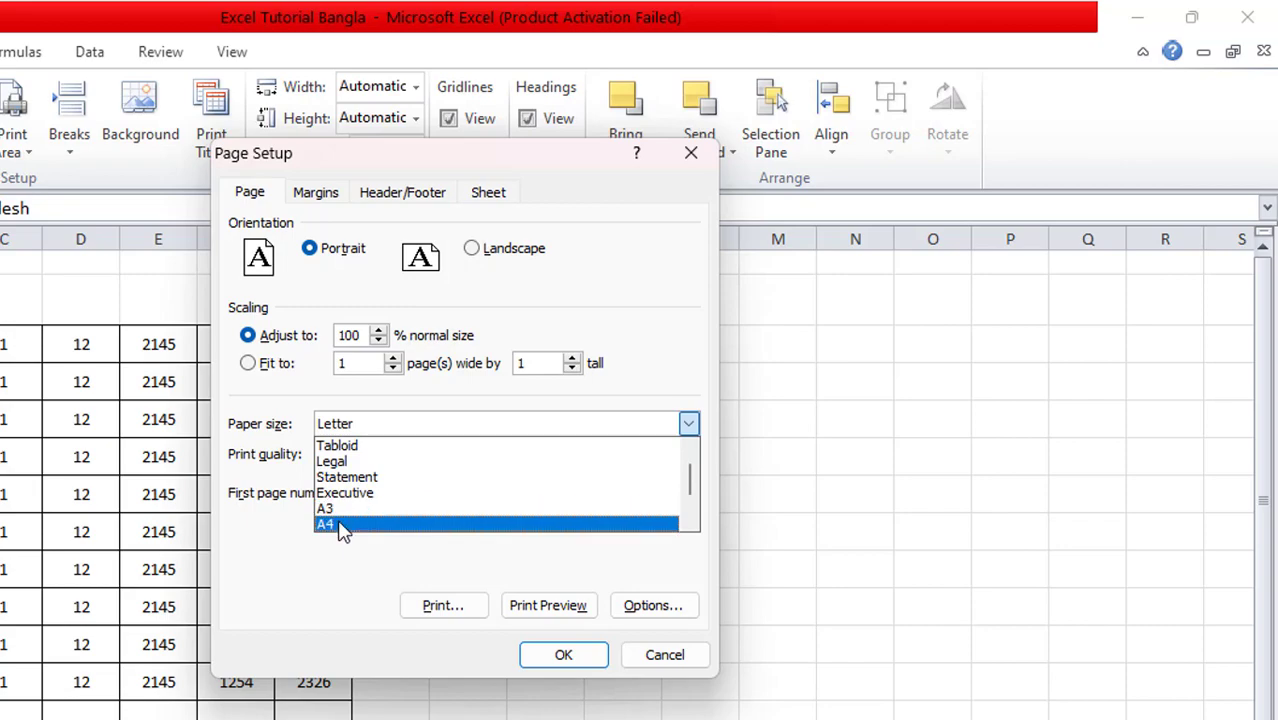
{"action": "left_click", "coordinate": [342, 530]}
{"action": "left_click", "coordinate": [366, 430]}
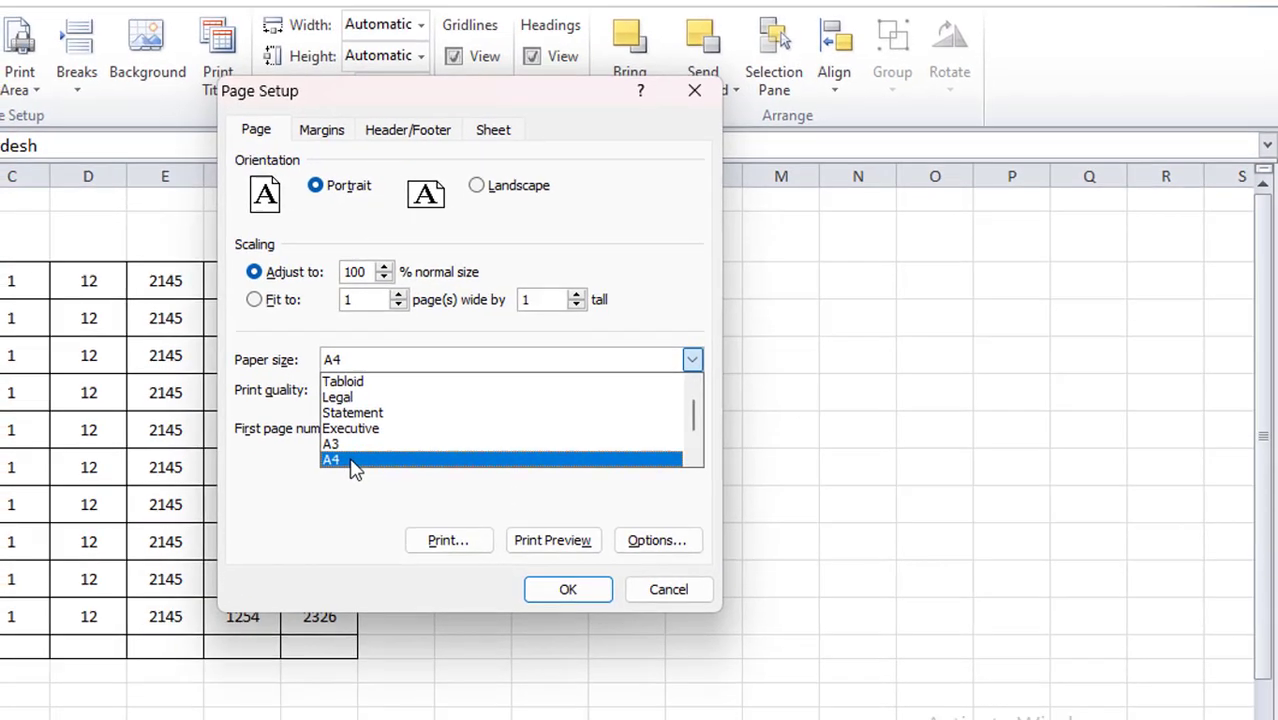
{"action": "left_click", "coordinate": [356, 530]}
Set the bottom margin to 0.5, leaving the top margin at 0.75
{"action": "left_click", "coordinate": [336, 5]}
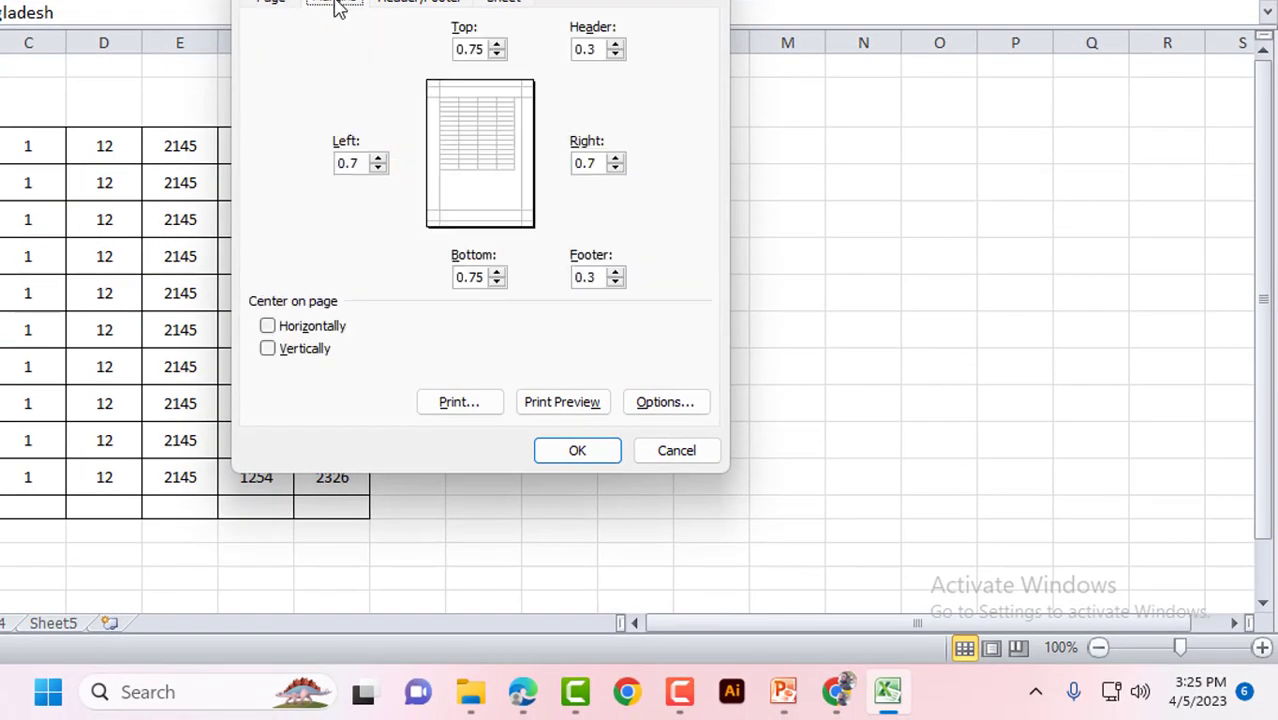
{"action": "left_click", "coordinate": [498, 282]}
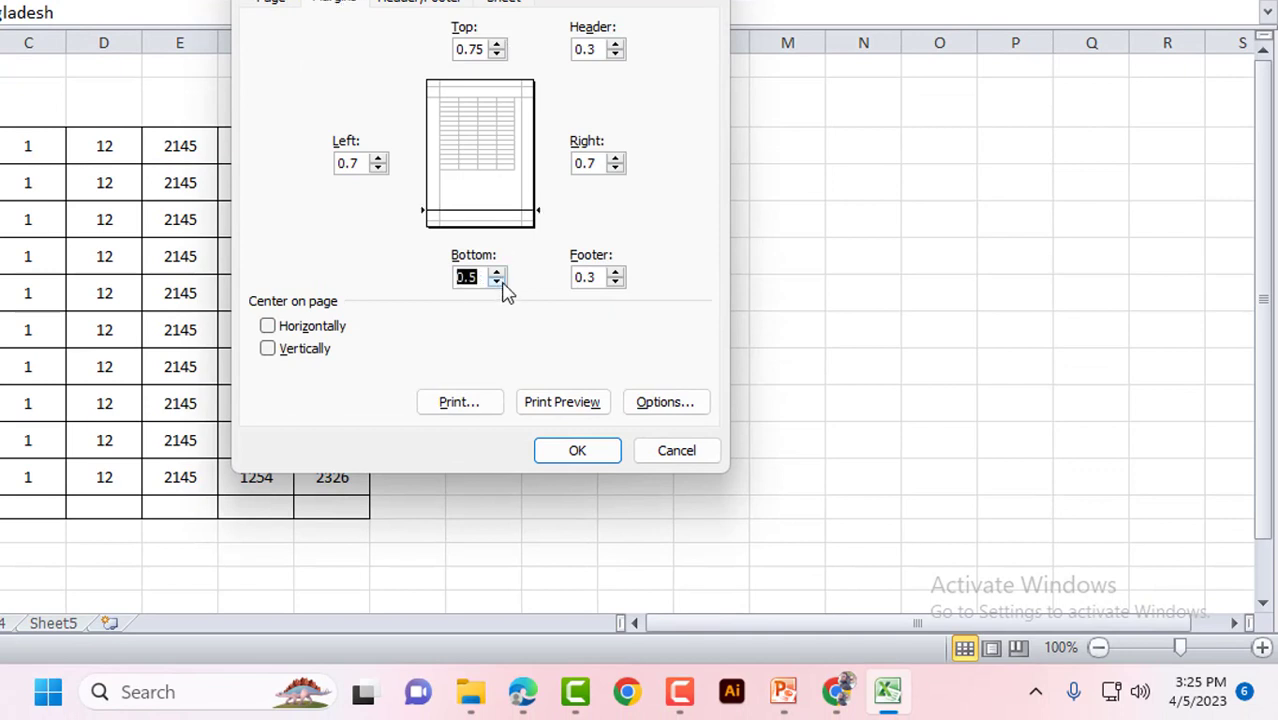
{"action": "left_click", "coordinate": [498, 44]}
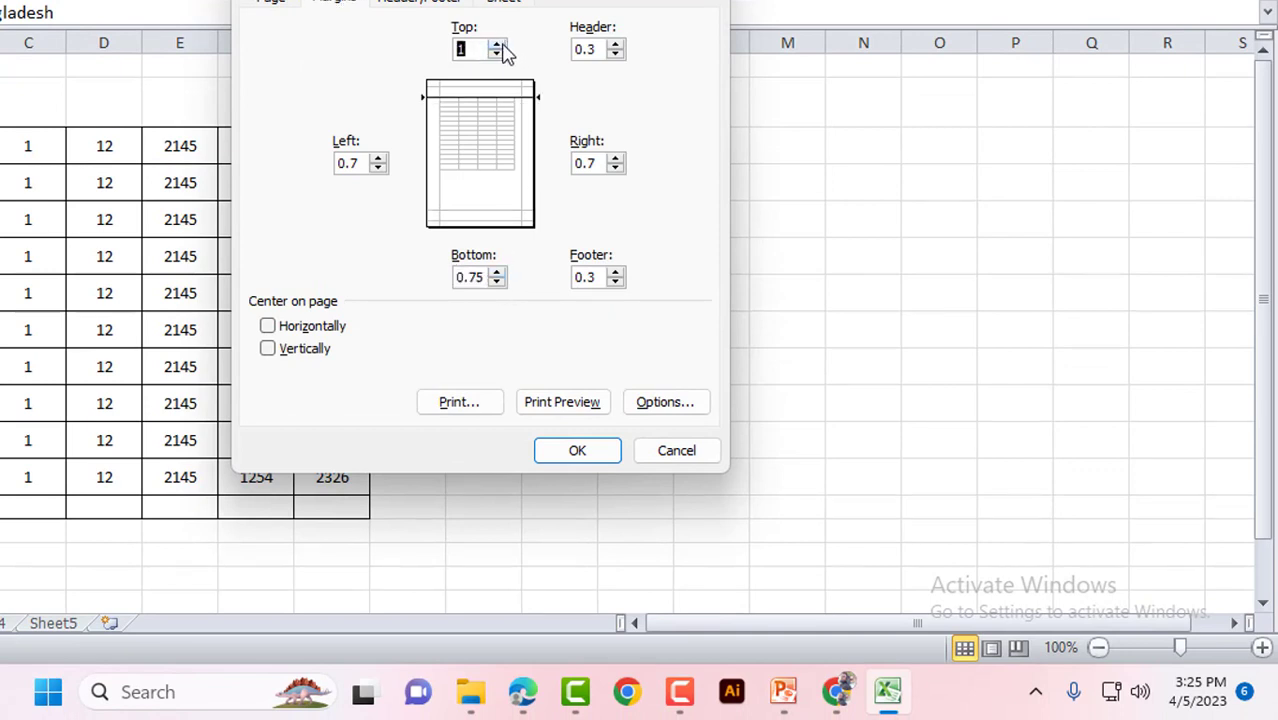
{"action": "left_click", "coordinate": [498, 54]}
{"action": "left_click", "coordinate": [498, 44]}
{"action": "left_click", "coordinate": [498, 54]}
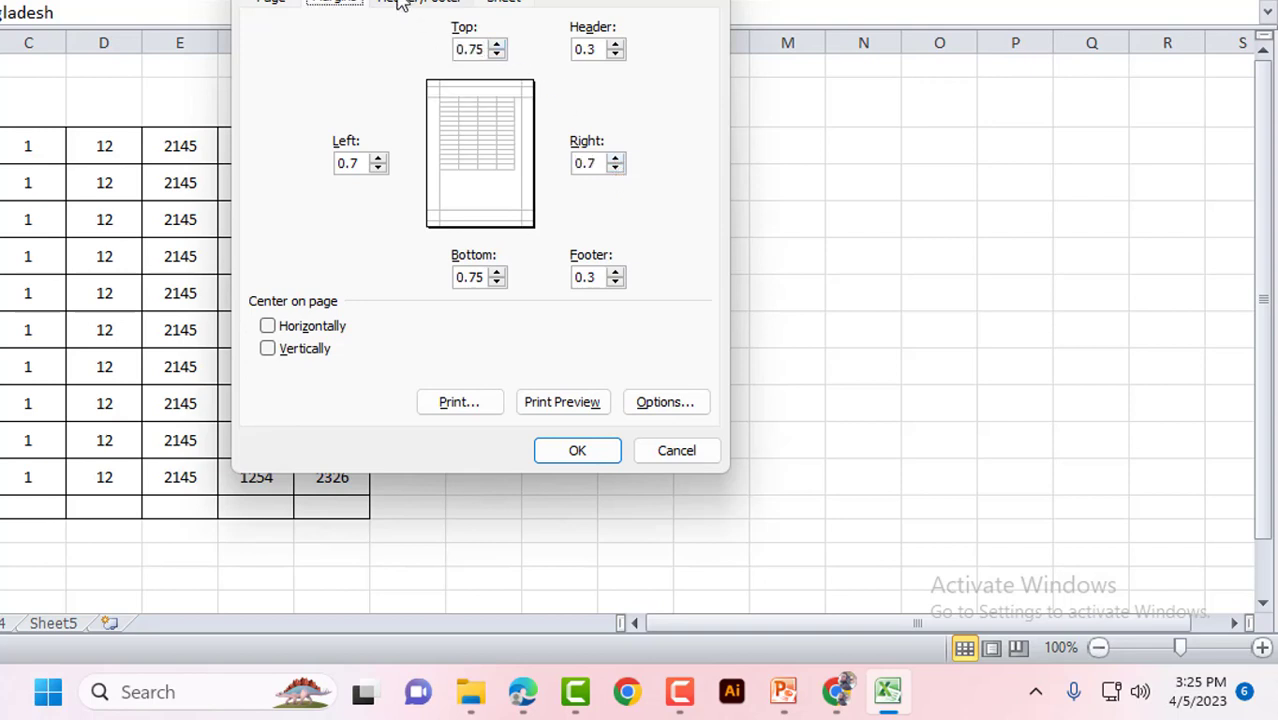
Centre the printout horizontally on the page and apply the page setup
{"action": "left_click", "coordinate": [444, 3]}
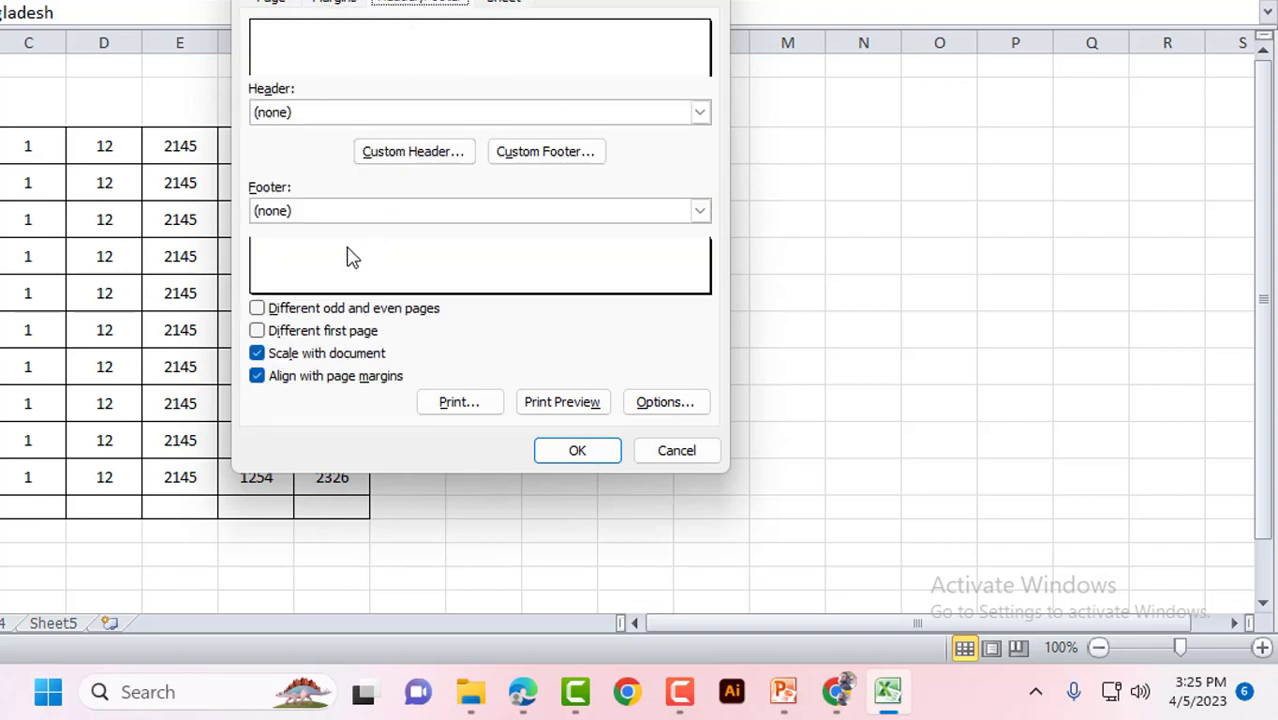
{"action": "left_click", "coordinate": [514, 6]}
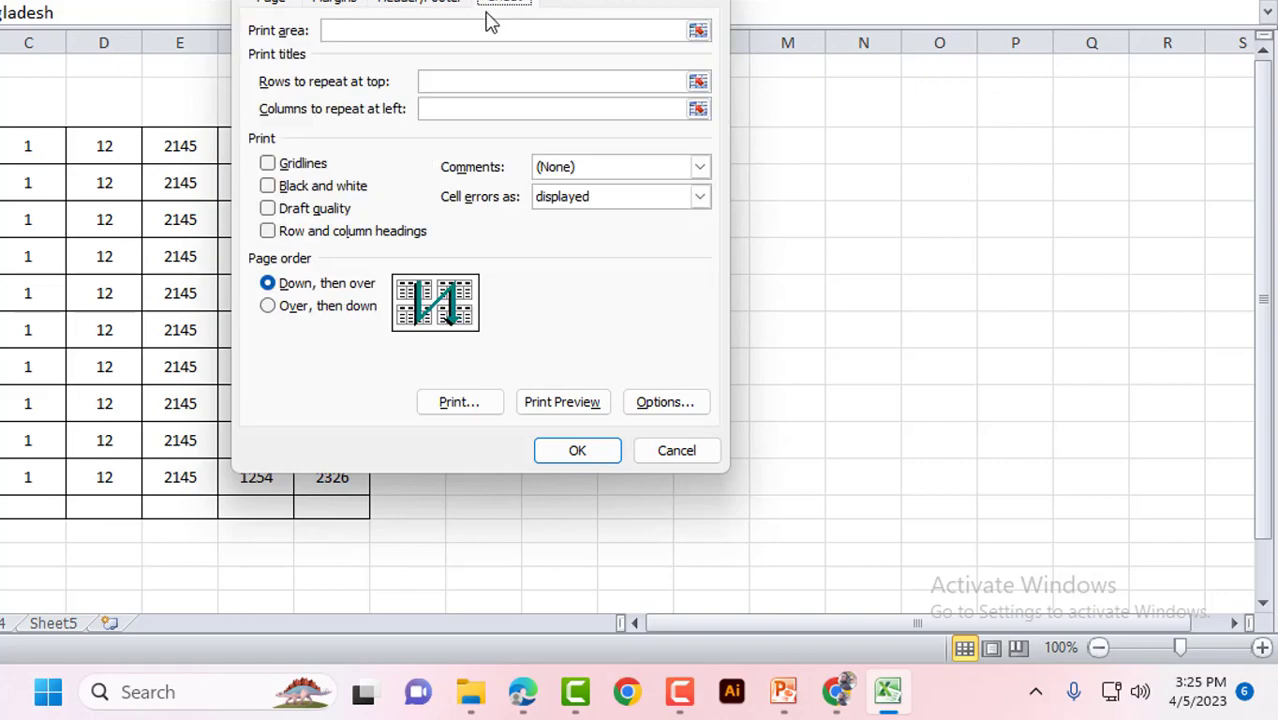
{"action": "left_click", "coordinate": [385, 5]}
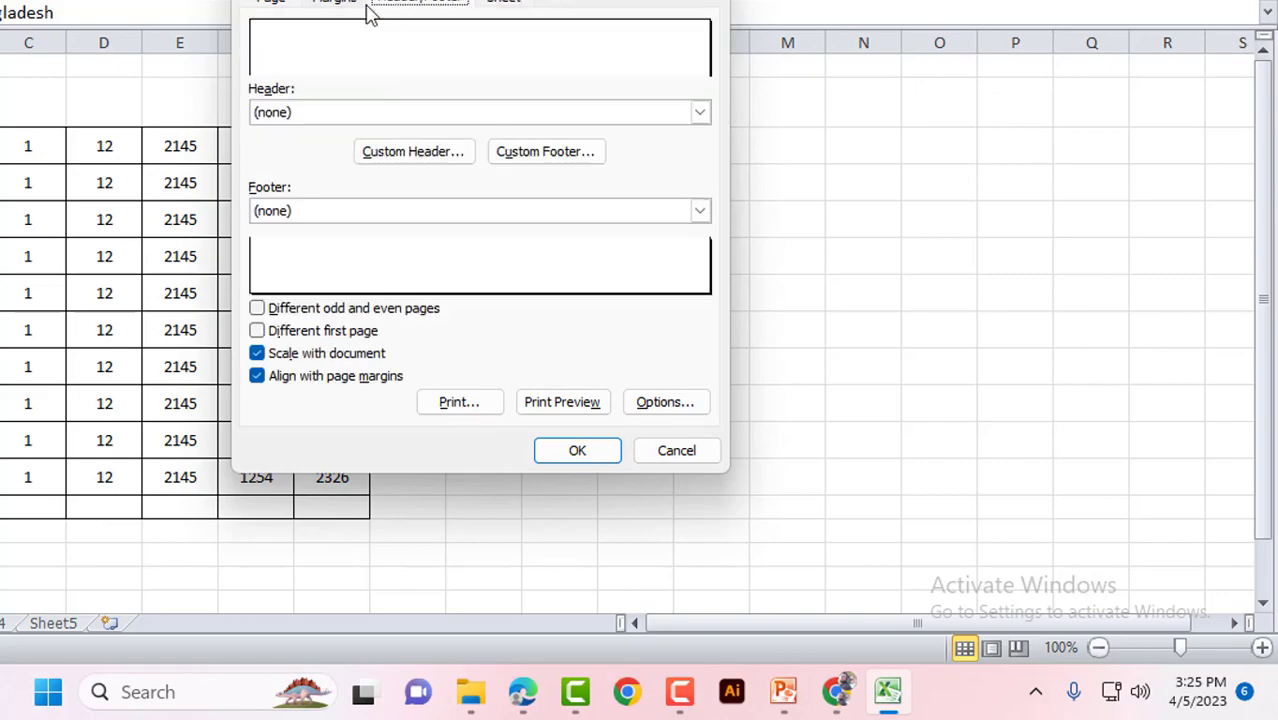
{"action": "left_click", "coordinate": [345, 6]}
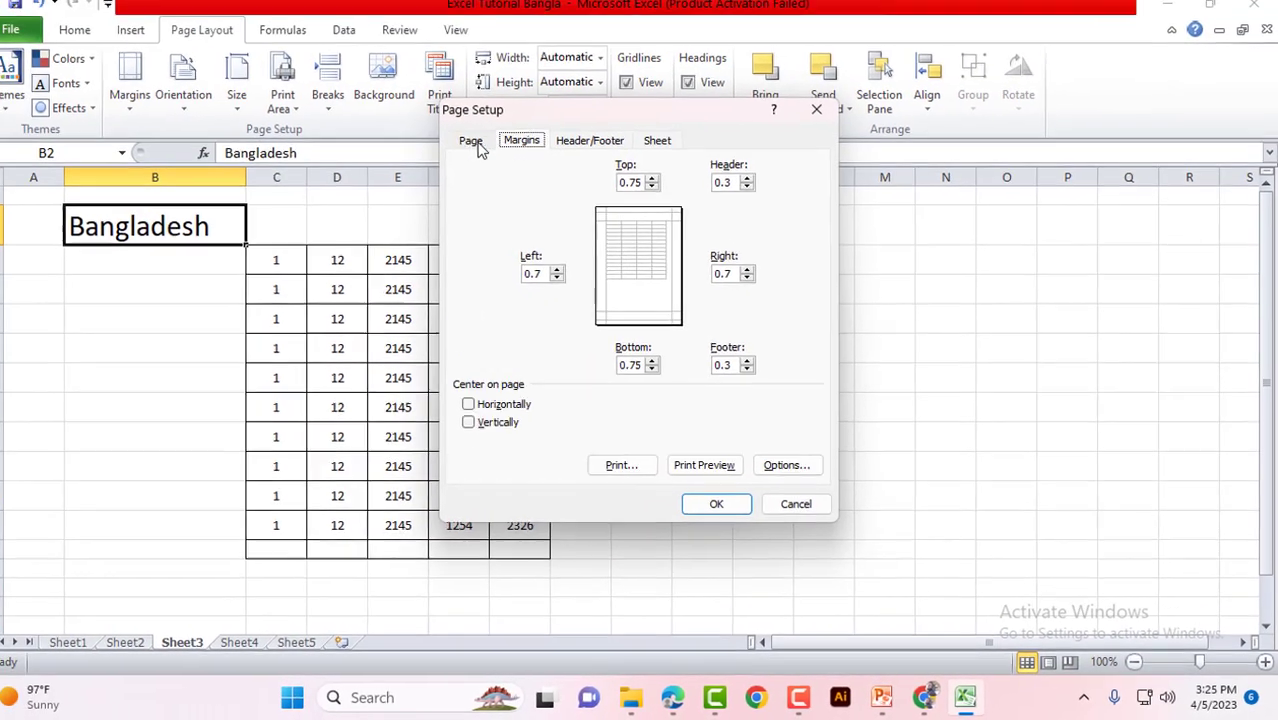
{"action": "left_click", "coordinate": [477, 143]}
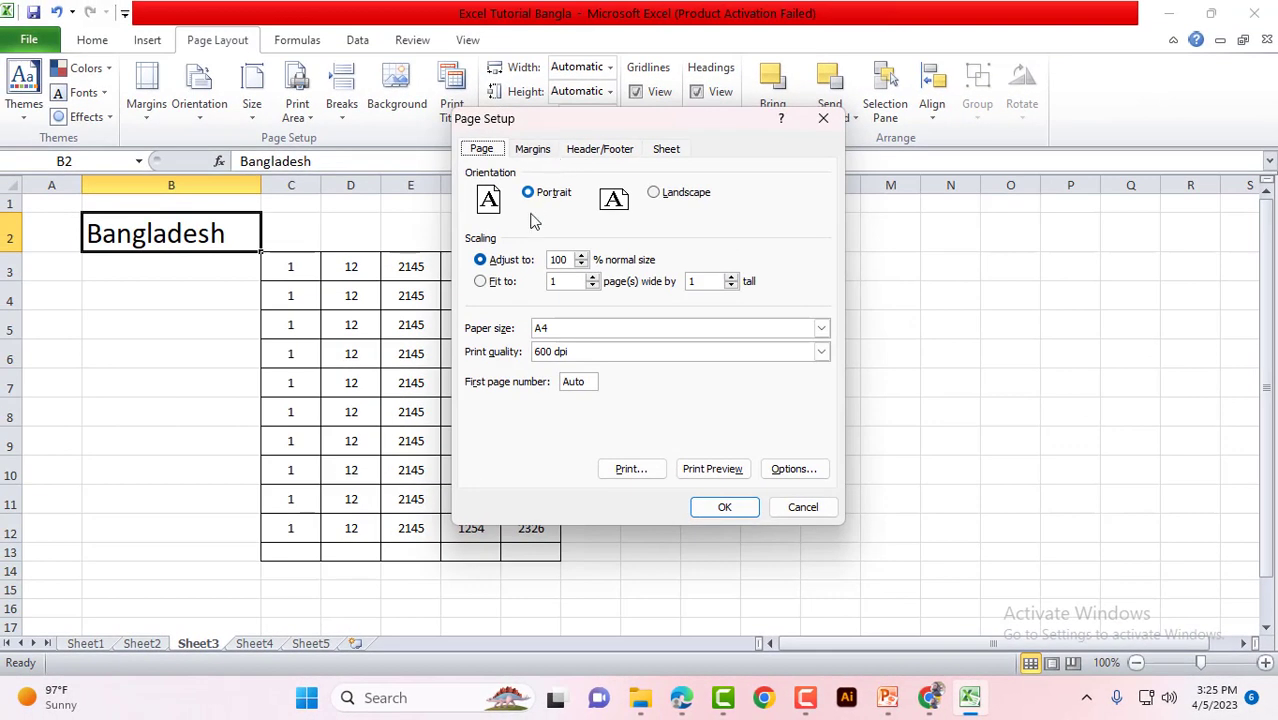
{"action": "left_click", "coordinate": [534, 156]}
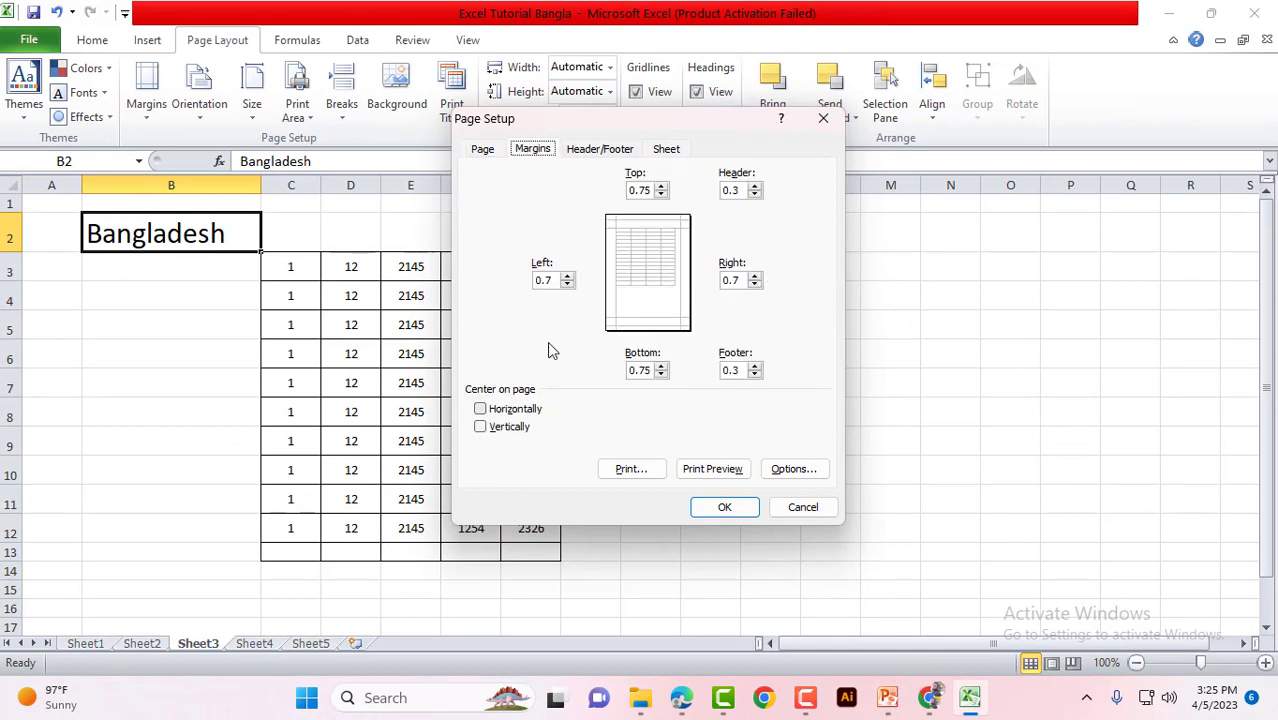
{"action": "left_click", "coordinate": [514, 413]}
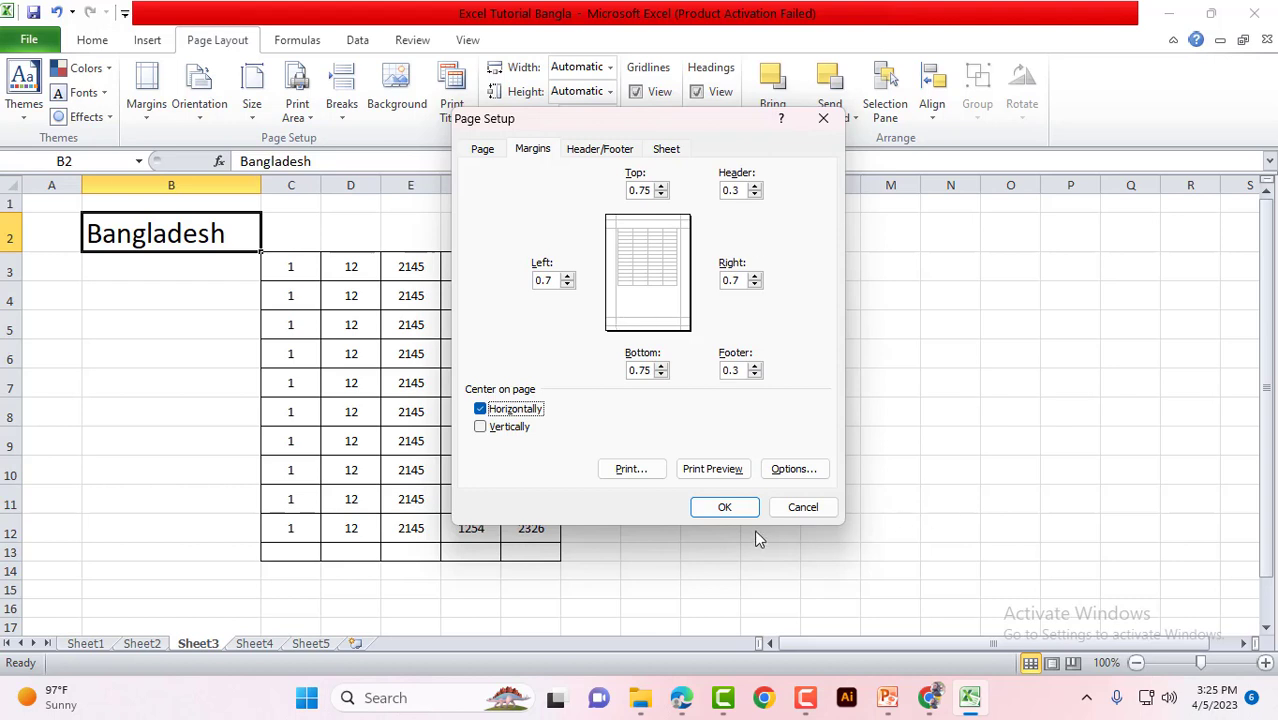
{"action": "left_click", "coordinate": [724, 507]}
{"action": "left_click", "coordinate": [727, 376]}
Select H7:J9, then open the Insert Function dialog on the Formulas tab and cancel it
{"action": "left_click", "coordinate": [630, 294]}
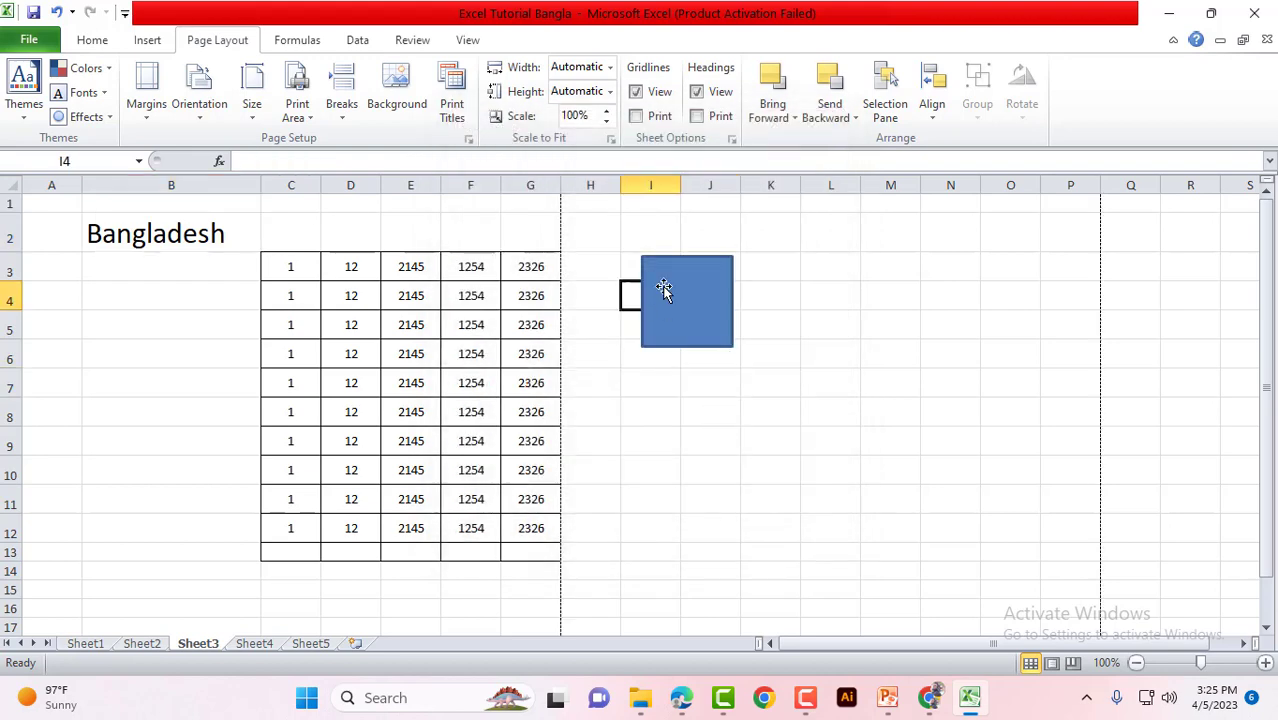
{"action": "left_click", "coordinate": [950, 266]}
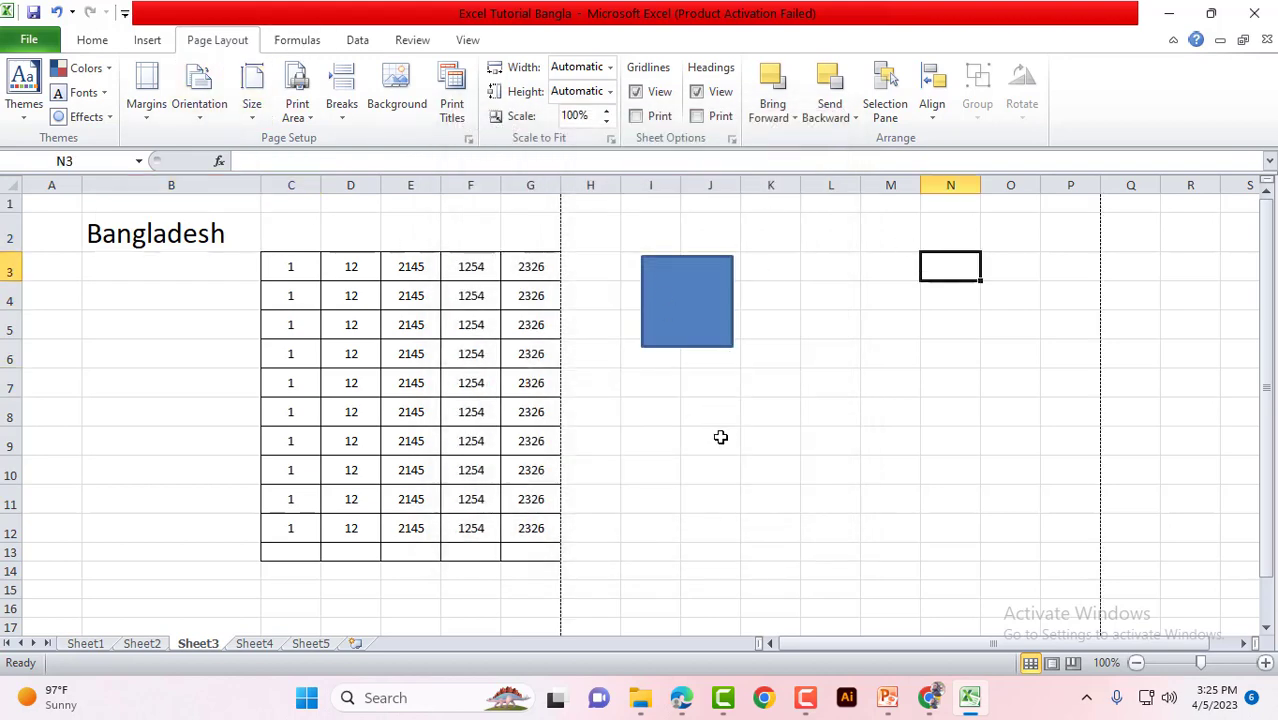
{"action": "left_click_drag", "start_coordinate": [720, 437], "coordinate": [585, 389]}
{"action": "left_click", "coordinate": [296, 44]}
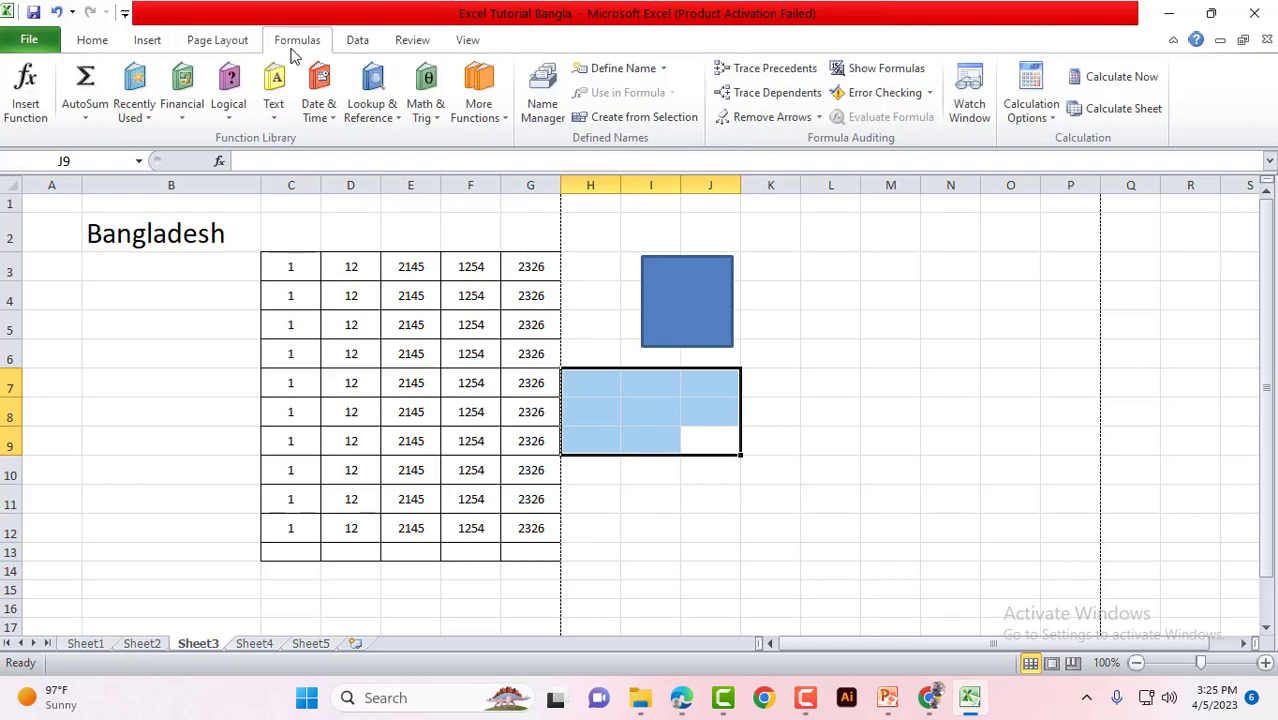
{"action": "left_click", "coordinate": [33, 125]}
{"action": "scroll", "coordinate": [602, 340], "scroll_direction": "down", "scroll_amount": 1}
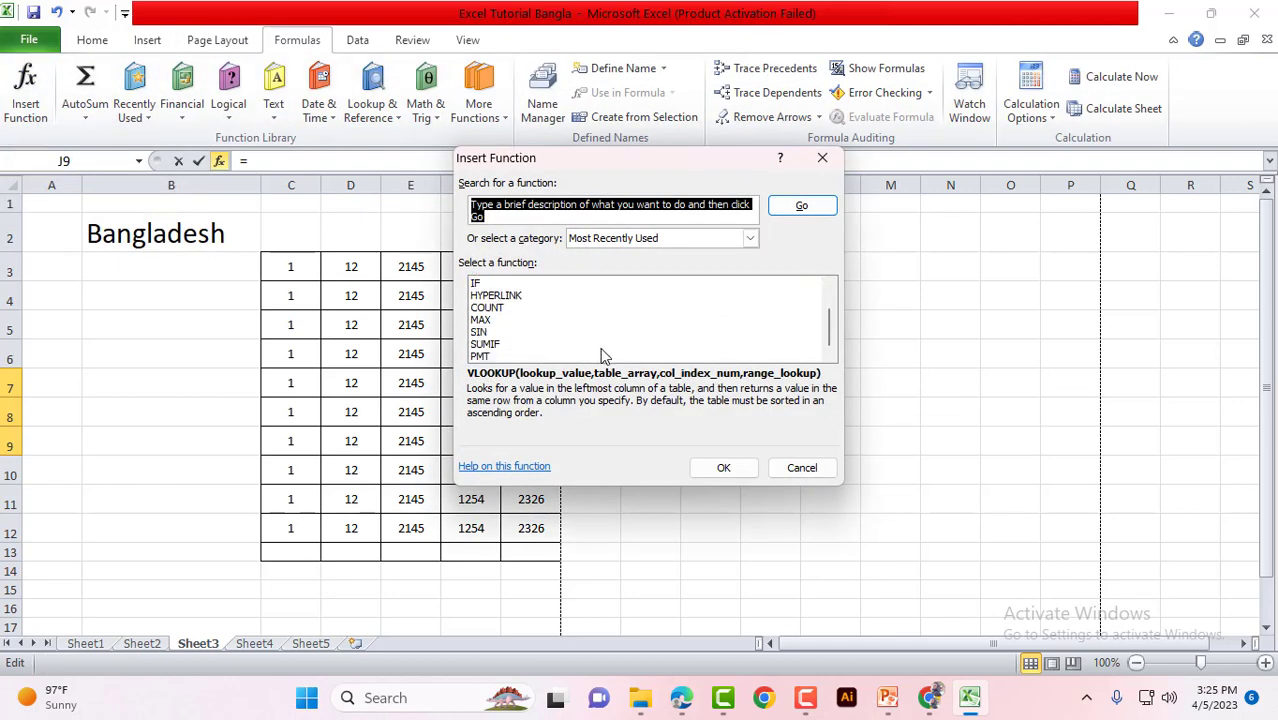
{"action": "scroll", "coordinate": [493, 342], "scroll_direction": "up", "scroll_amount": 1}
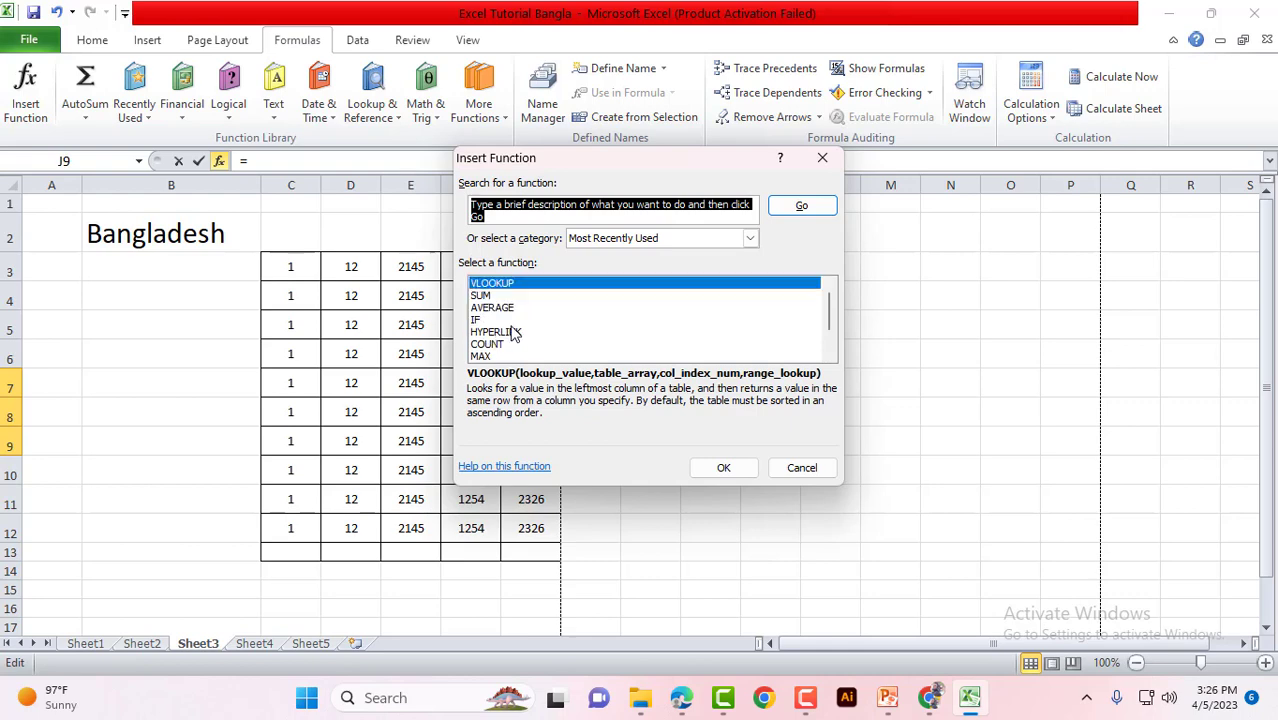
{"action": "left_click", "coordinate": [822, 158]}
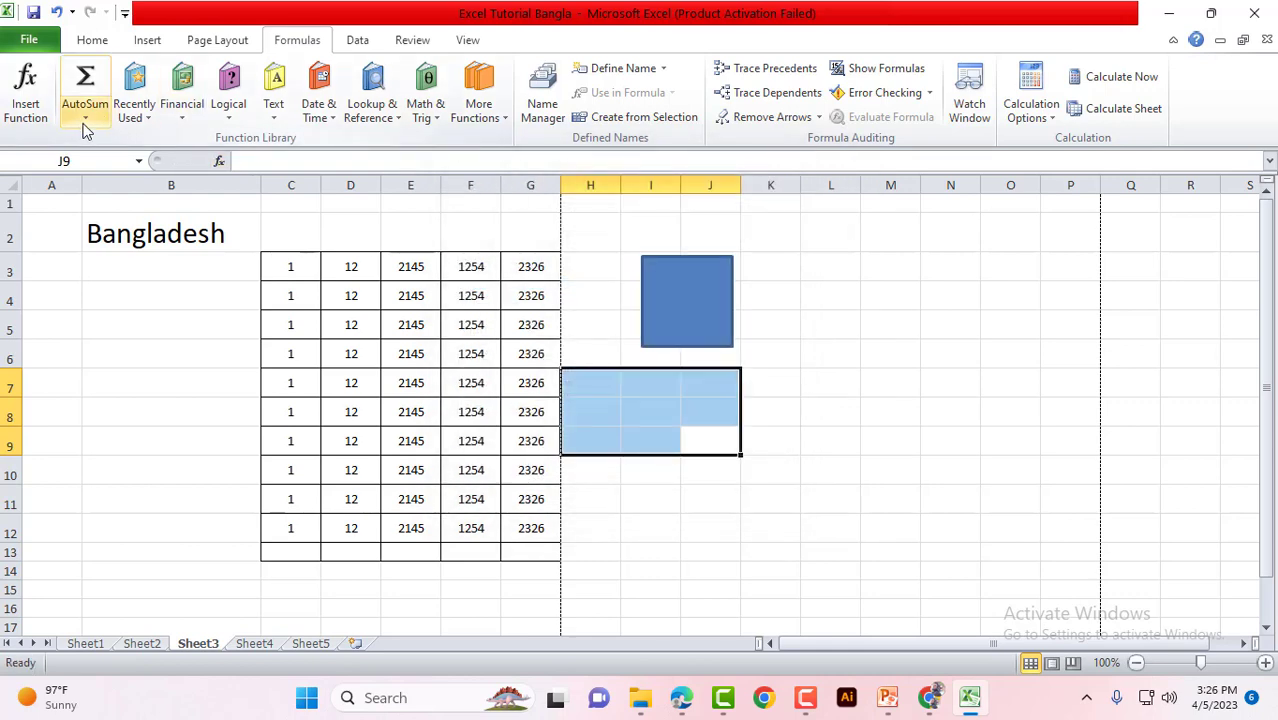
Browse the AutoSum, Date & Time, Text, Logical and Financial function lists
{"action": "left_click", "coordinate": [85, 127]}
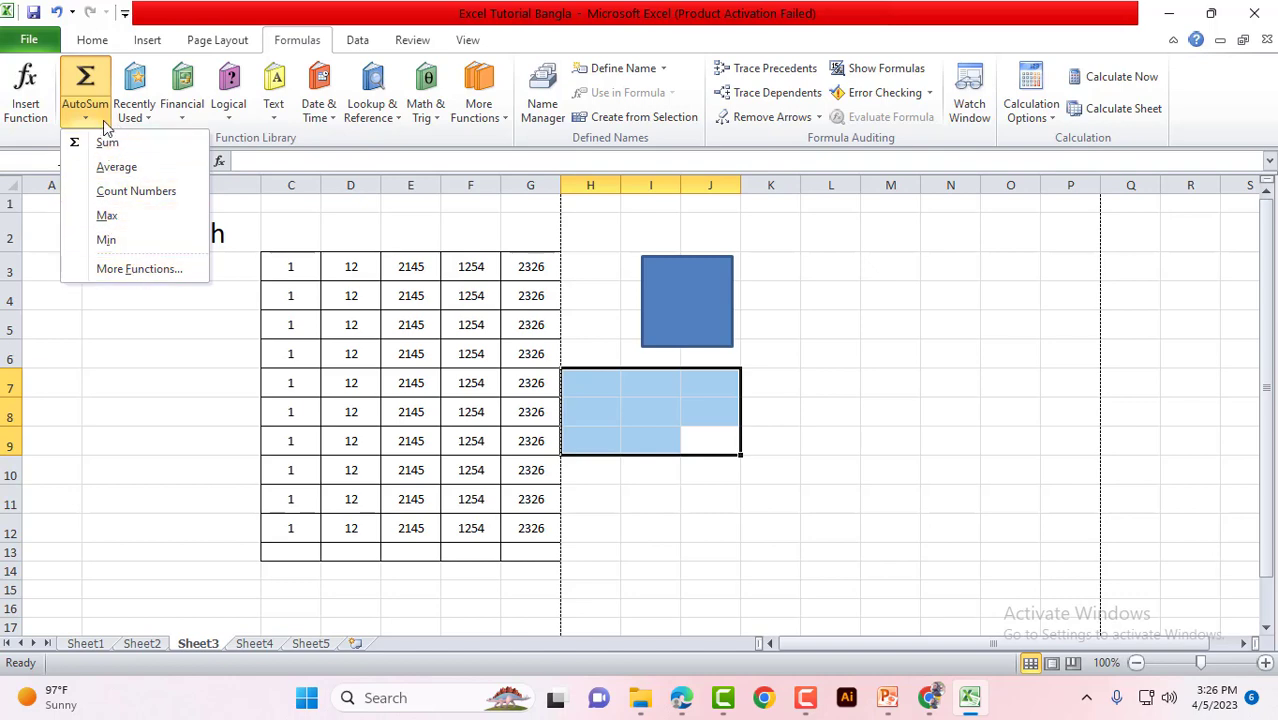
{"action": "left_click", "coordinate": [132, 381]}
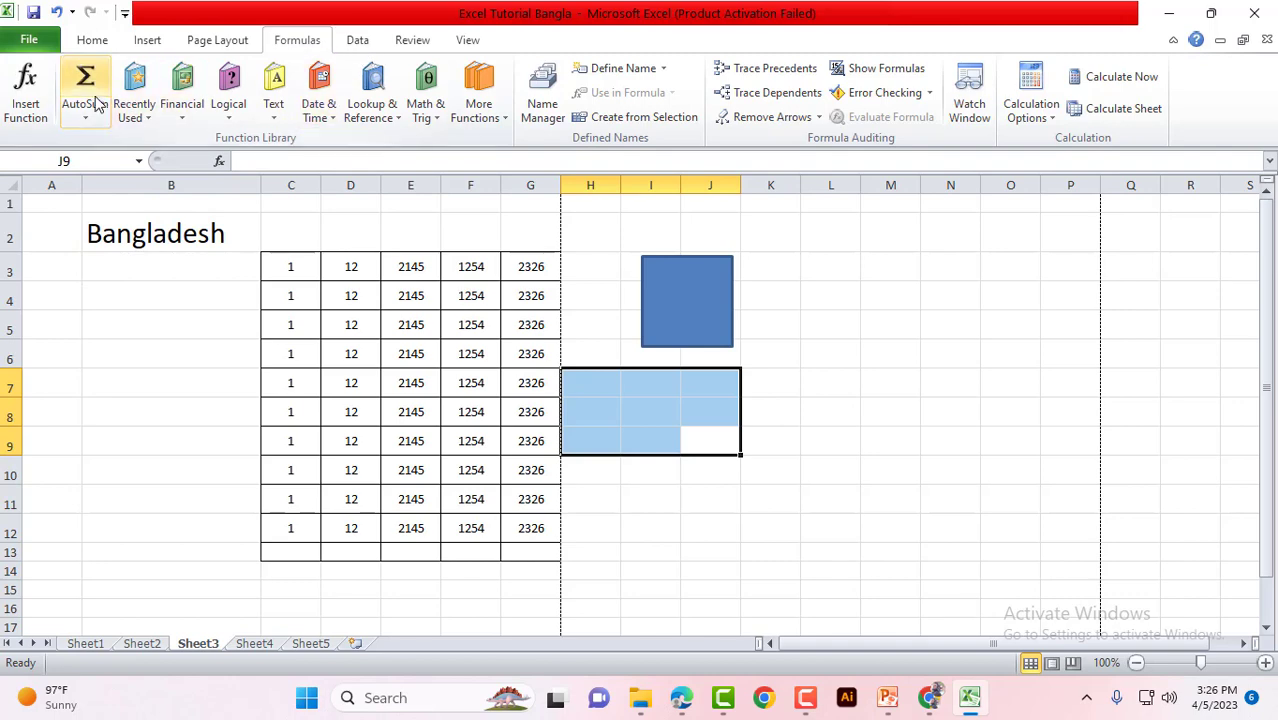
{"action": "left_click", "coordinate": [333, 118]}
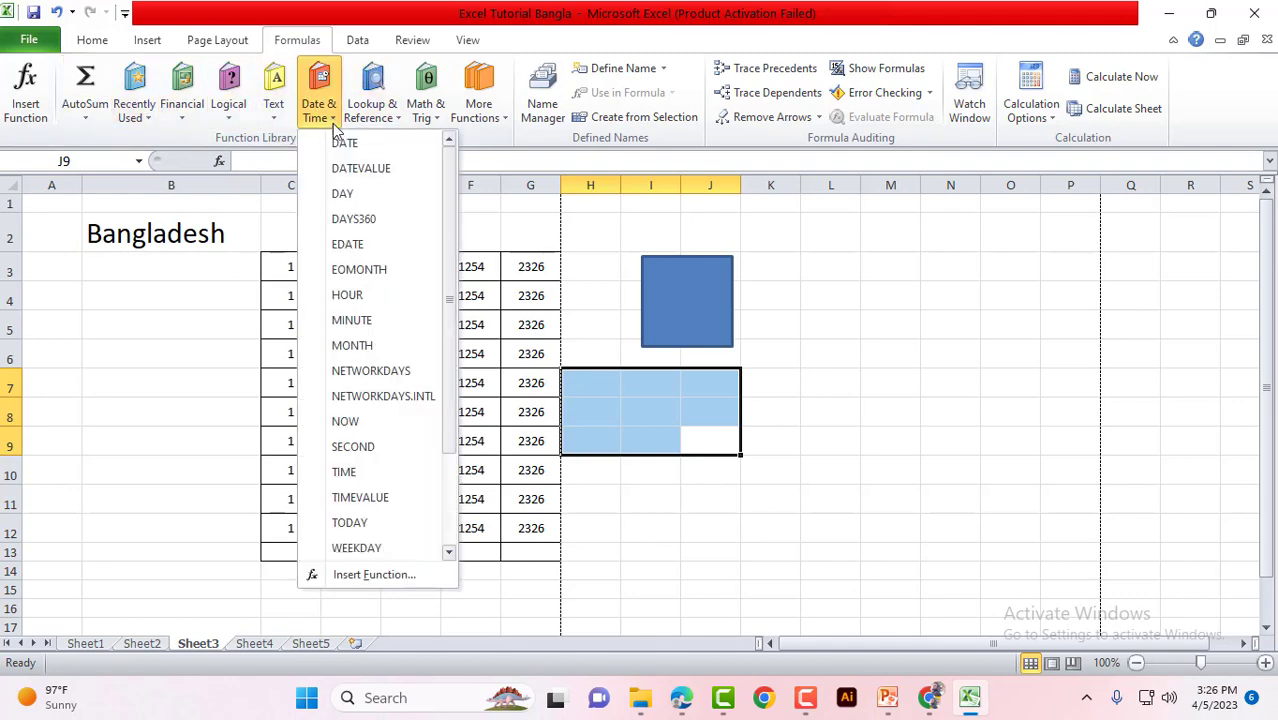
{"action": "left_click", "coordinate": [274, 110]}
{"action": "left_click", "coordinate": [230, 118]}
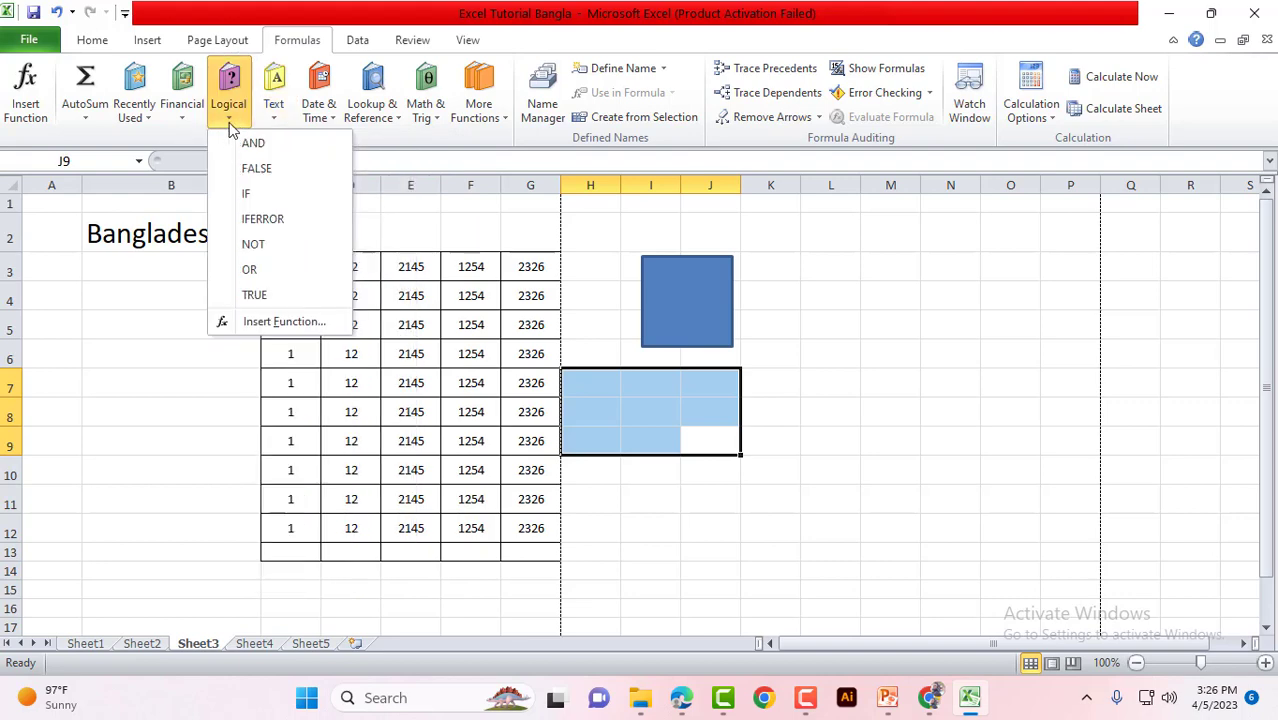
{"action": "left_click", "coordinate": [184, 118]}
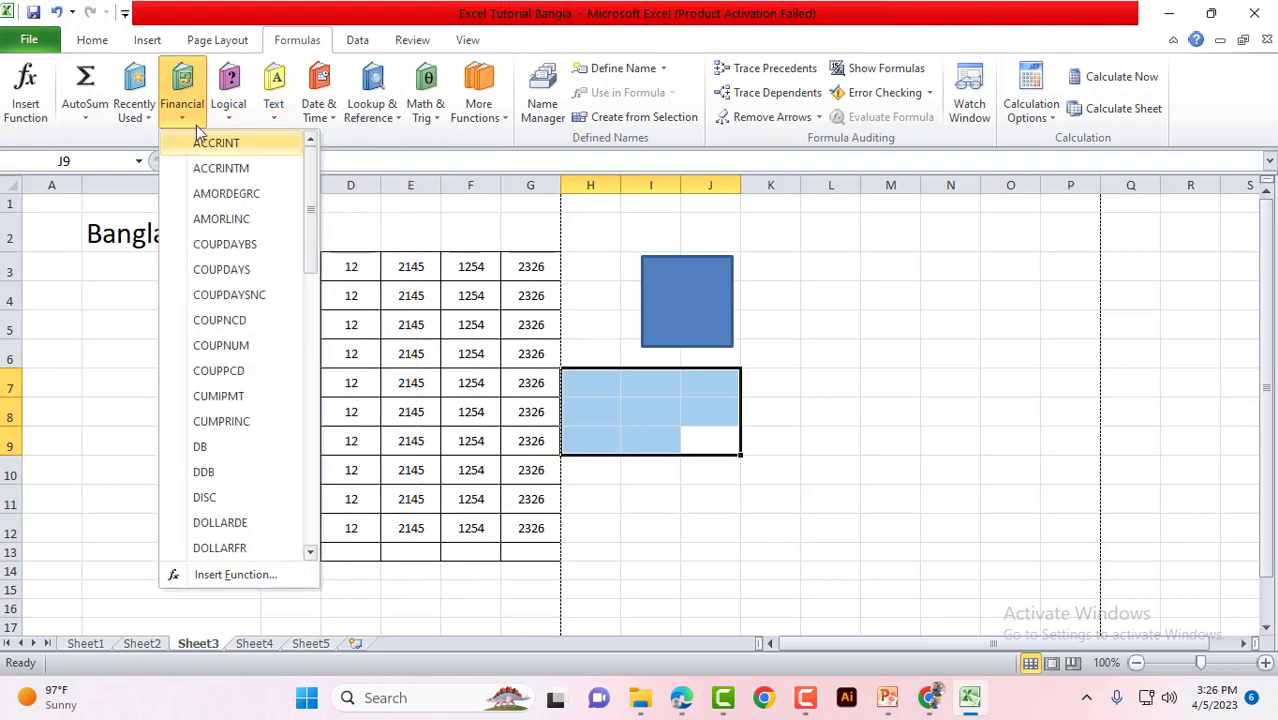
{"action": "left_click", "coordinate": [184, 118]}
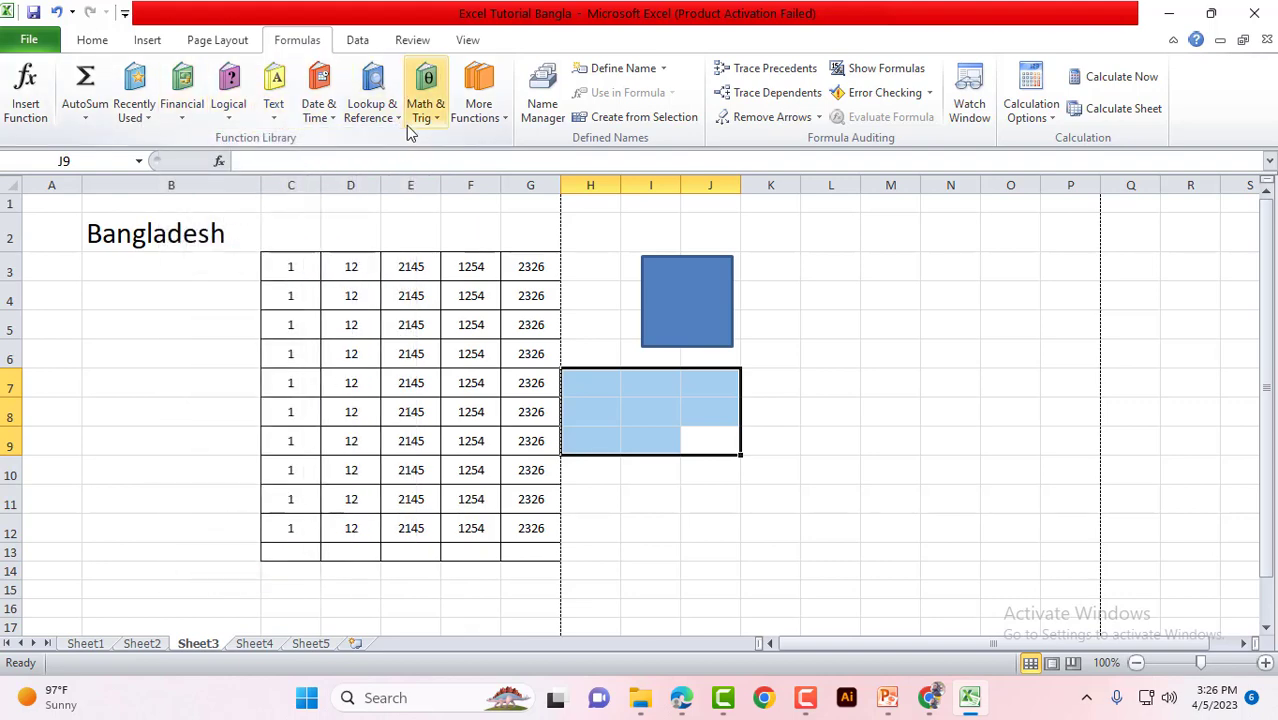
On the Data ribbon, delete the blue square beside the table and check the Refresh All options
{"action": "left_click", "coordinate": [358, 42]}
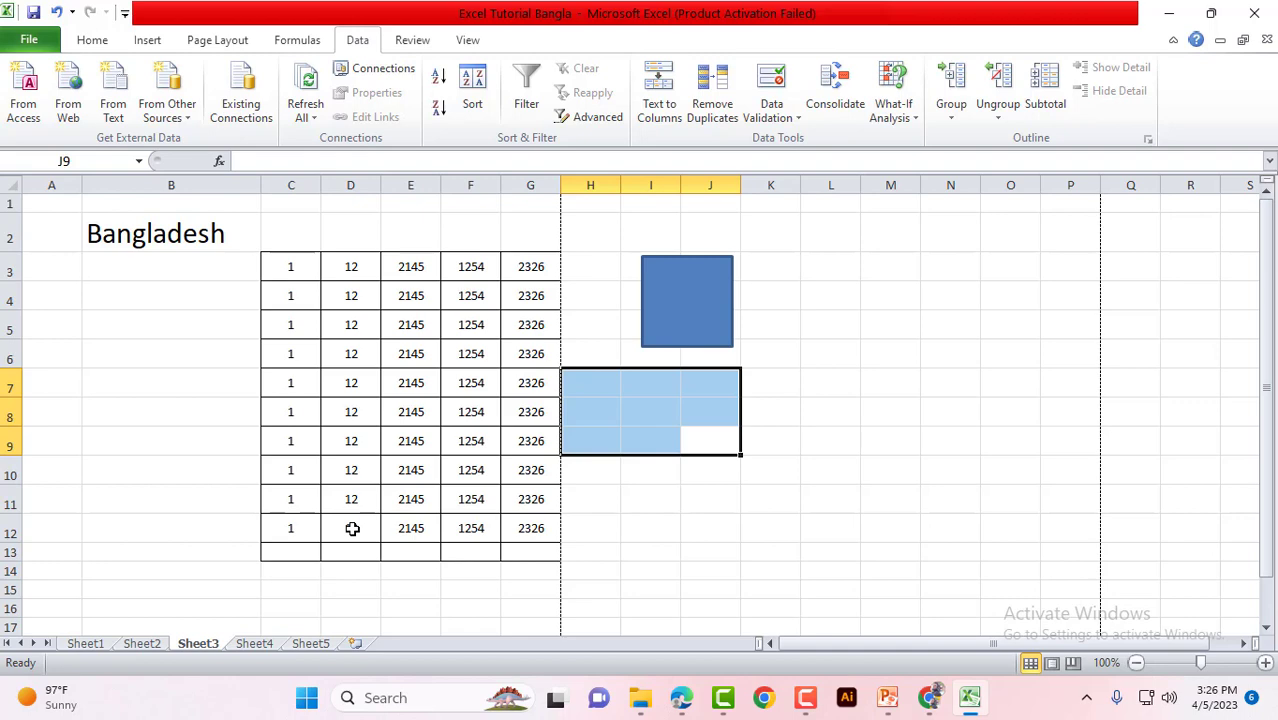
{"action": "left_click", "coordinate": [766, 258]}
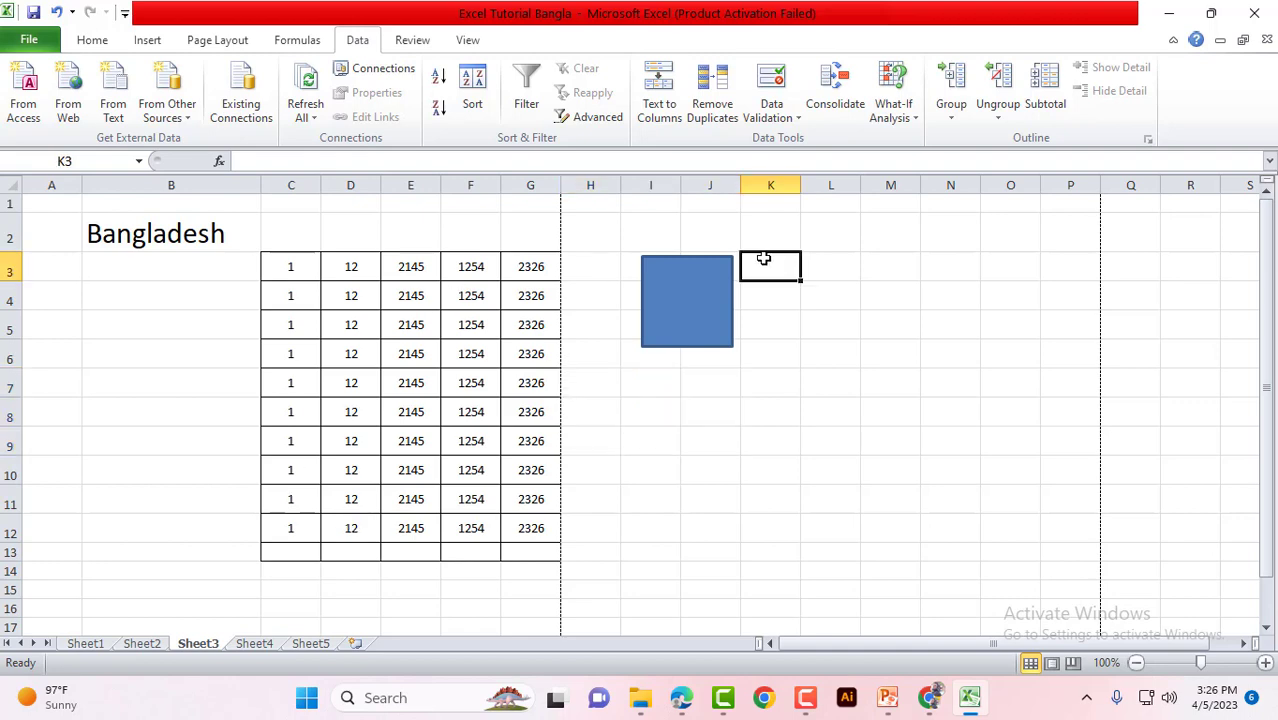
{"action": "left_click", "coordinate": [596, 267]}
{"action": "left_click", "coordinate": [687, 291]}
{"action": "key", "text": "Delete"}
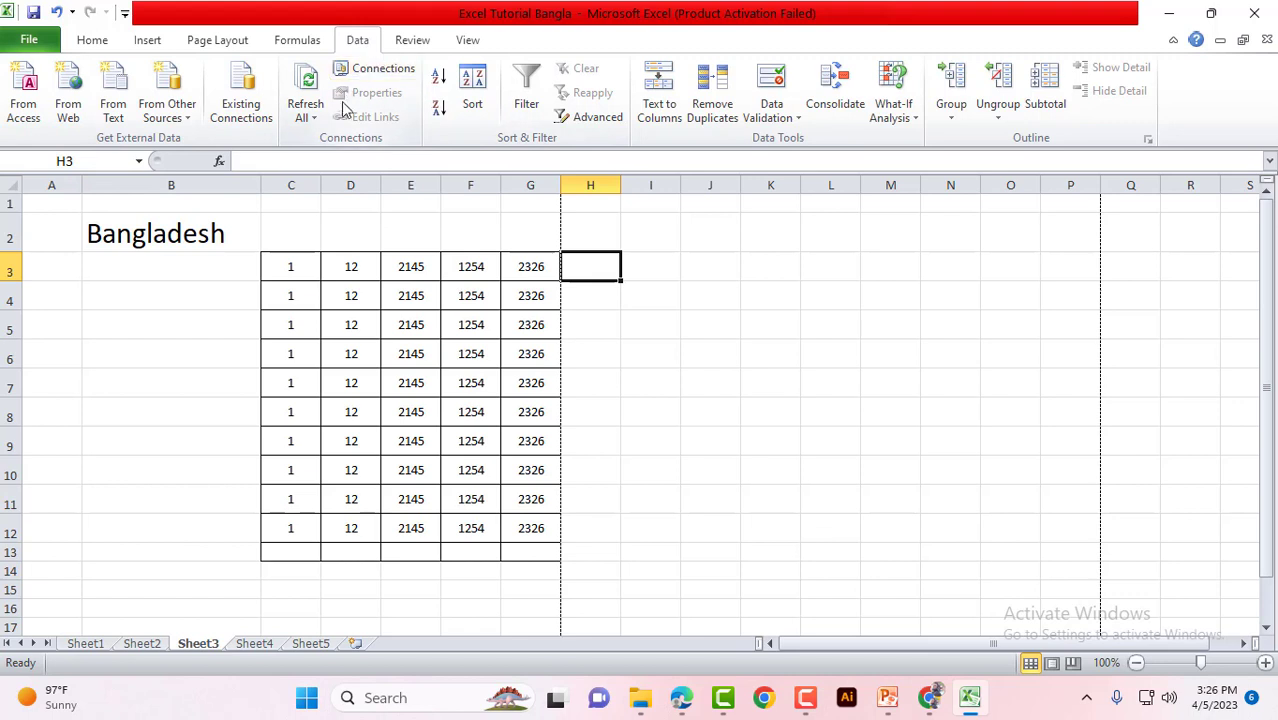
{"action": "left_click", "coordinate": [313, 120]}
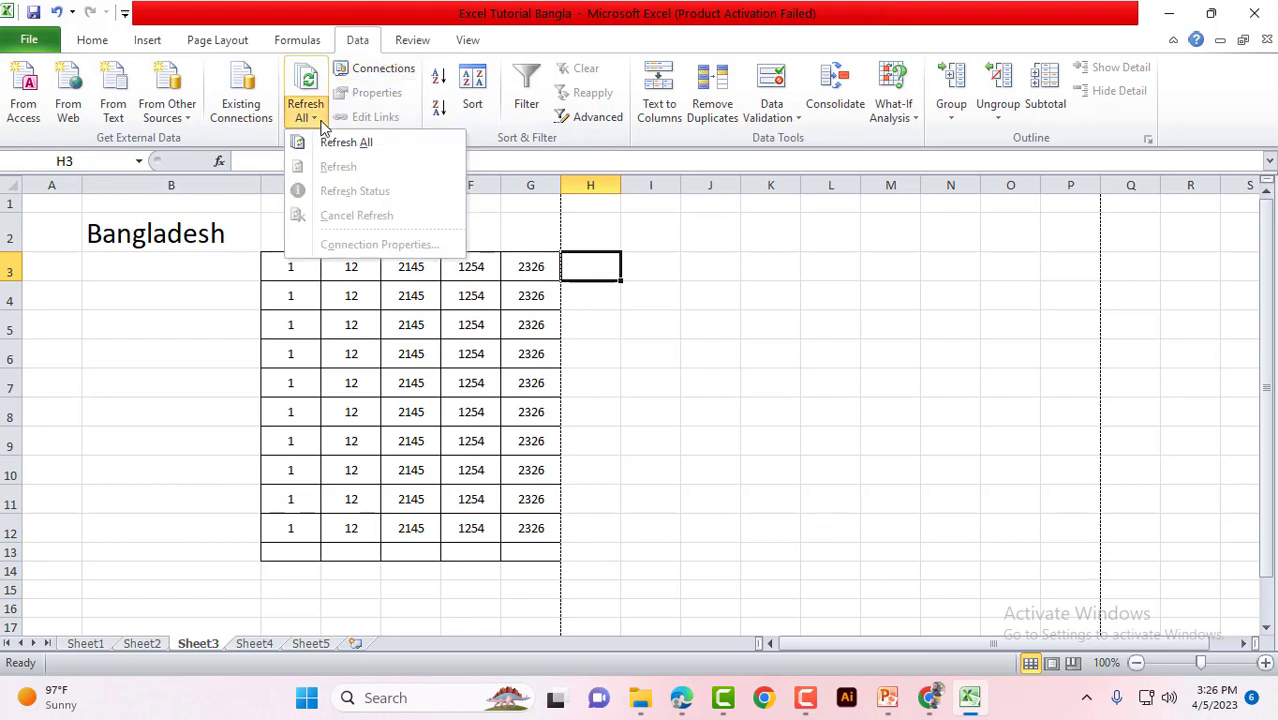
{"action": "left_click", "coordinate": [316, 121]}
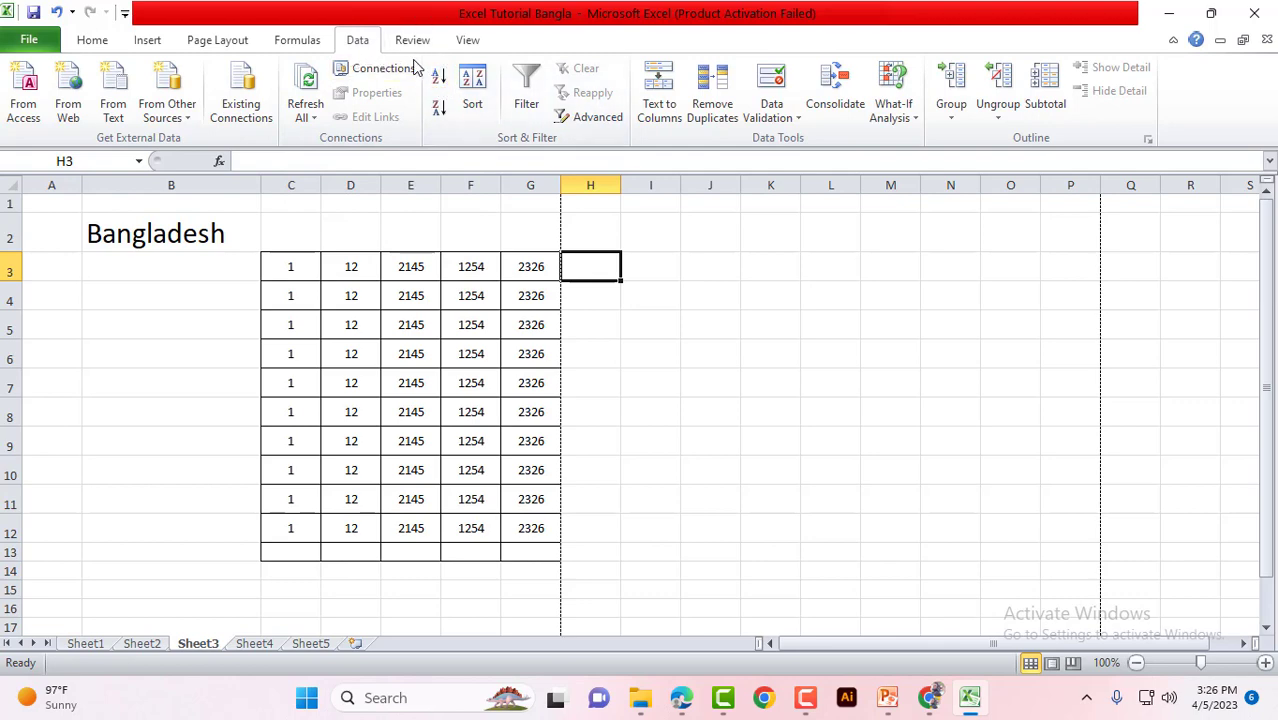
Try sorting from empty cell M4 and dismiss the range error message
{"action": "left_click", "coordinate": [472, 102]}
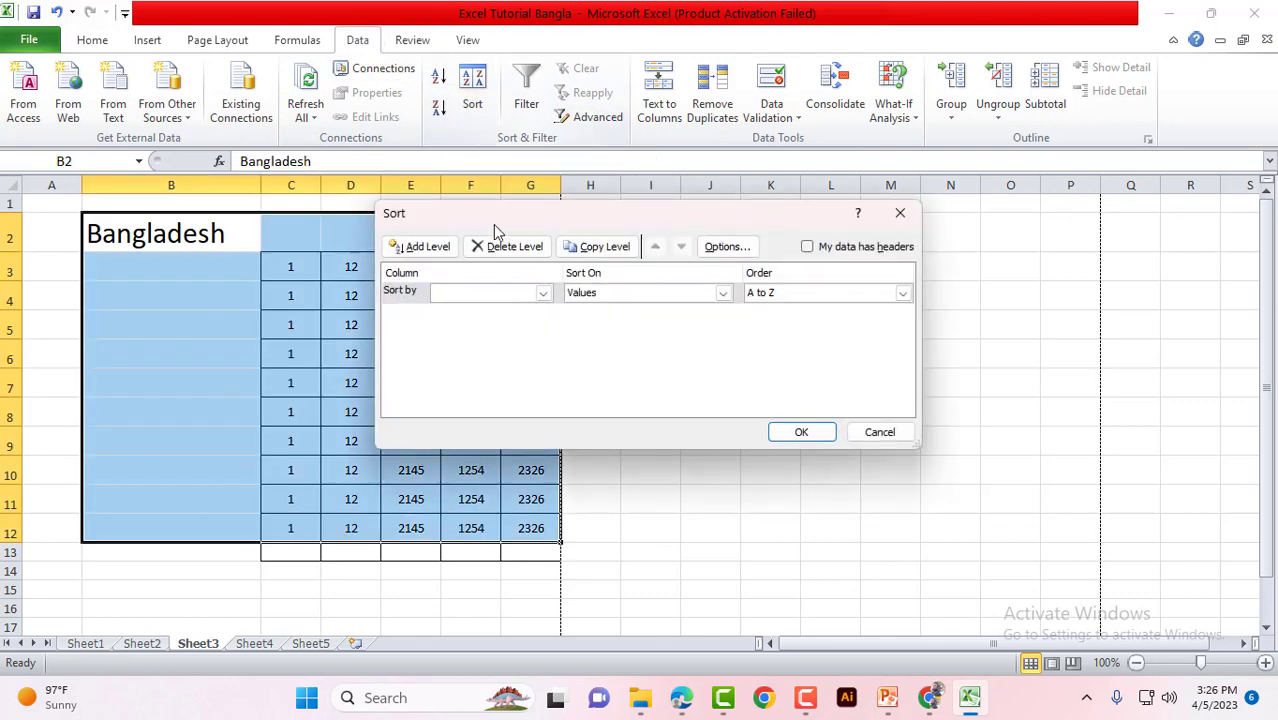
{"action": "left_click", "coordinate": [900, 213]}
{"action": "left_click", "coordinate": [900, 293]}
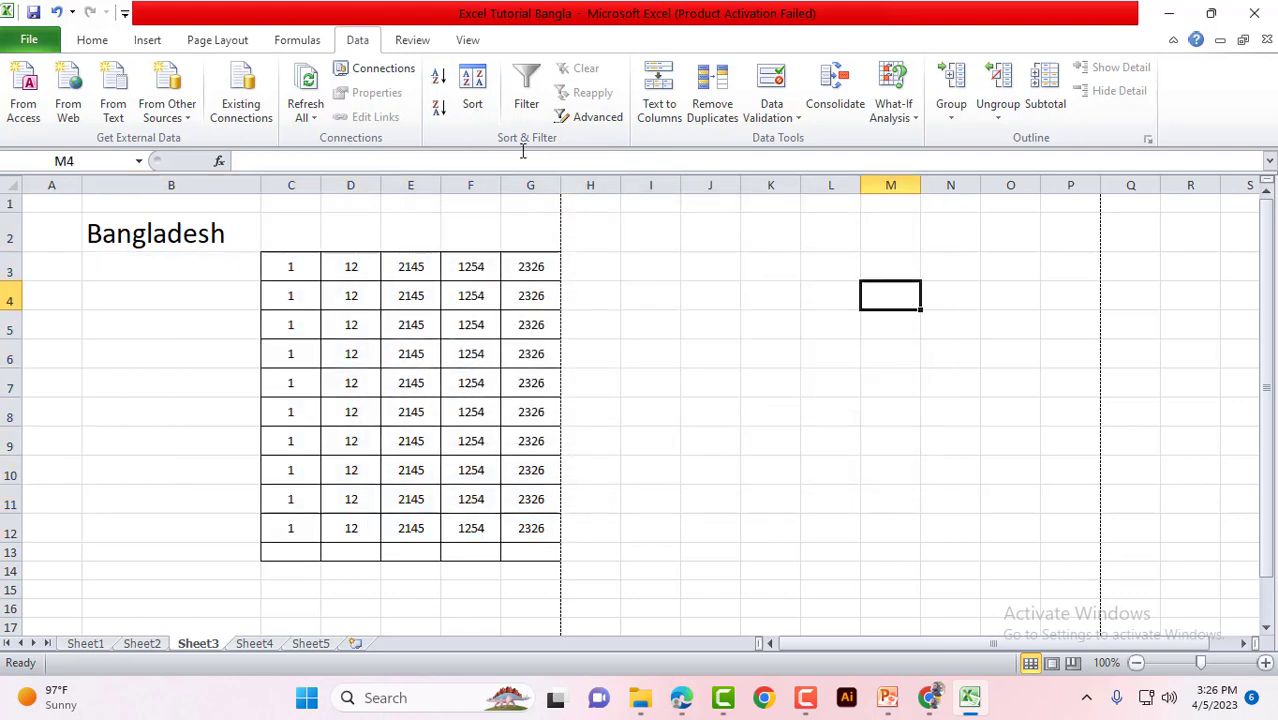
{"action": "left_click", "coordinate": [460, 119]}
{"action": "left_click", "coordinate": [640, 393]}
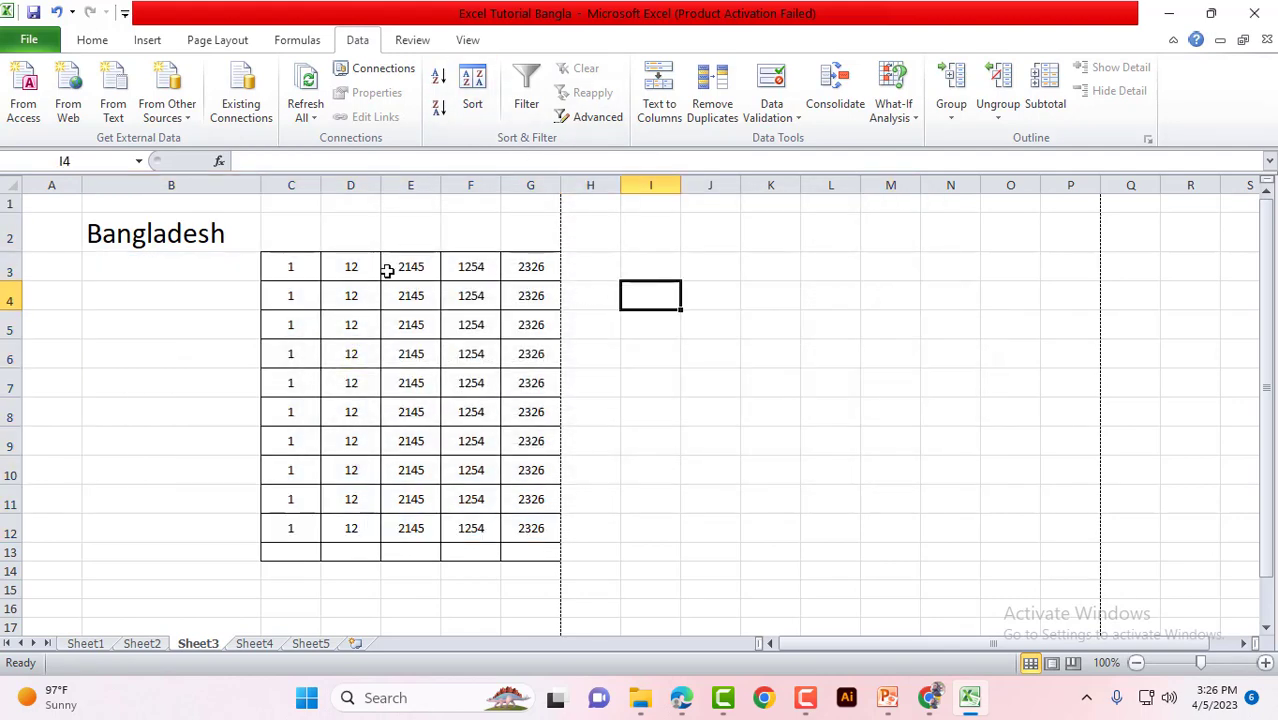
Sort the C3:G12 numbers by Column C on Cell Color
{"action": "mouse_move", "coordinate": [300, 266]}
{"action": "left_mouse_down"}
{"action": "mouse_move", "coordinate": [510, 490]}
{"action": "mouse_move", "coordinate": [509, 523]}
{"action": "left_mouse_up"}
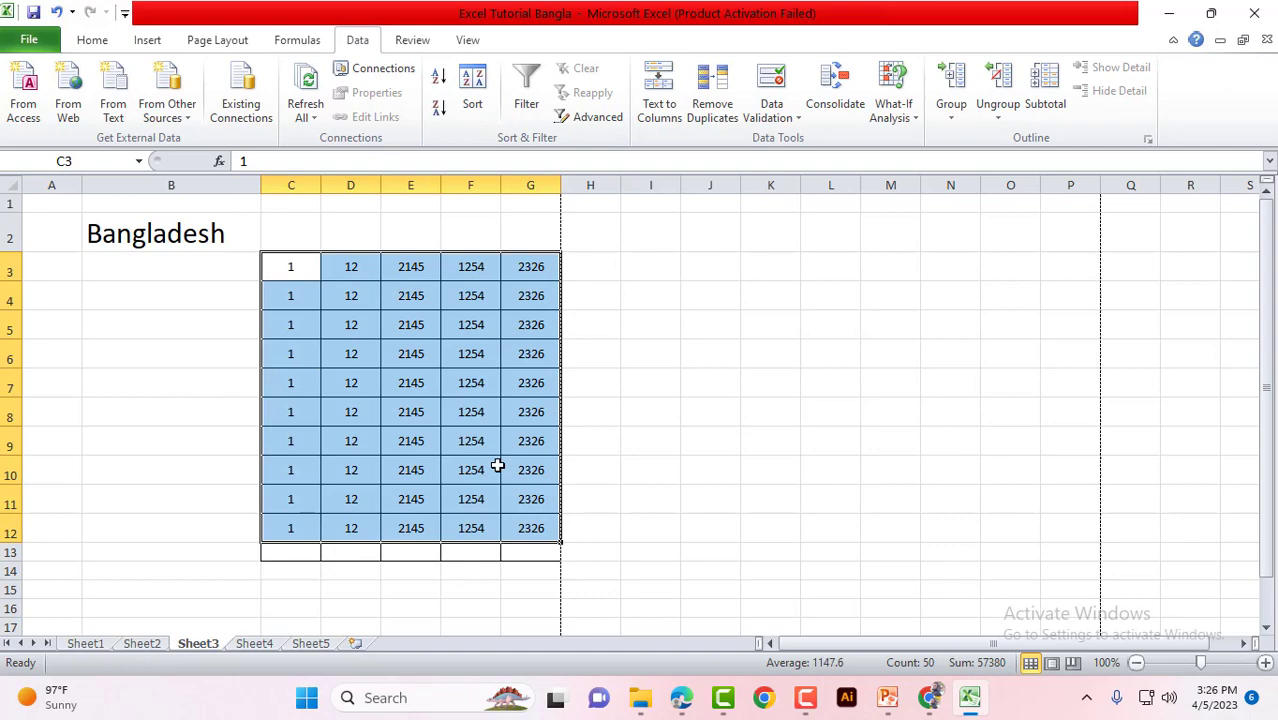
{"action": "left_click", "coordinate": [472, 104]}
{"action": "left_click", "coordinate": [543, 293]}
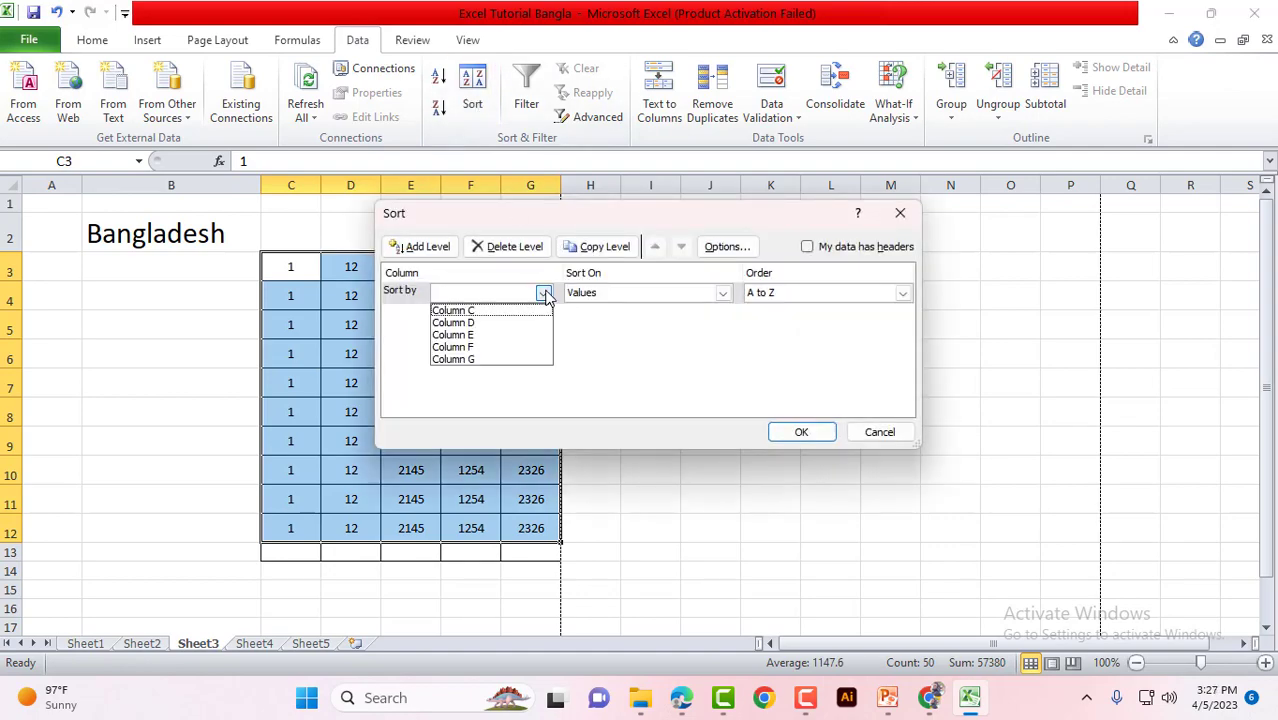
{"action": "left_click", "coordinate": [455, 305]}
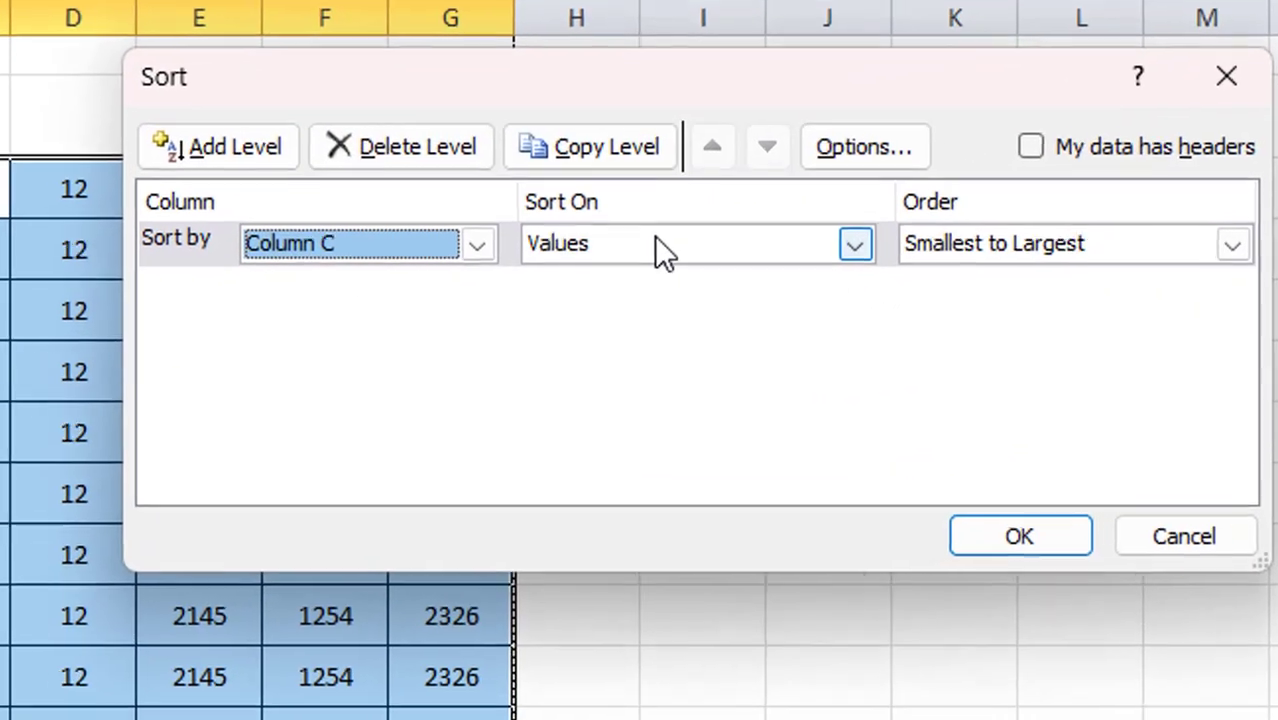
{"action": "left_click", "coordinate": [658, 245]}
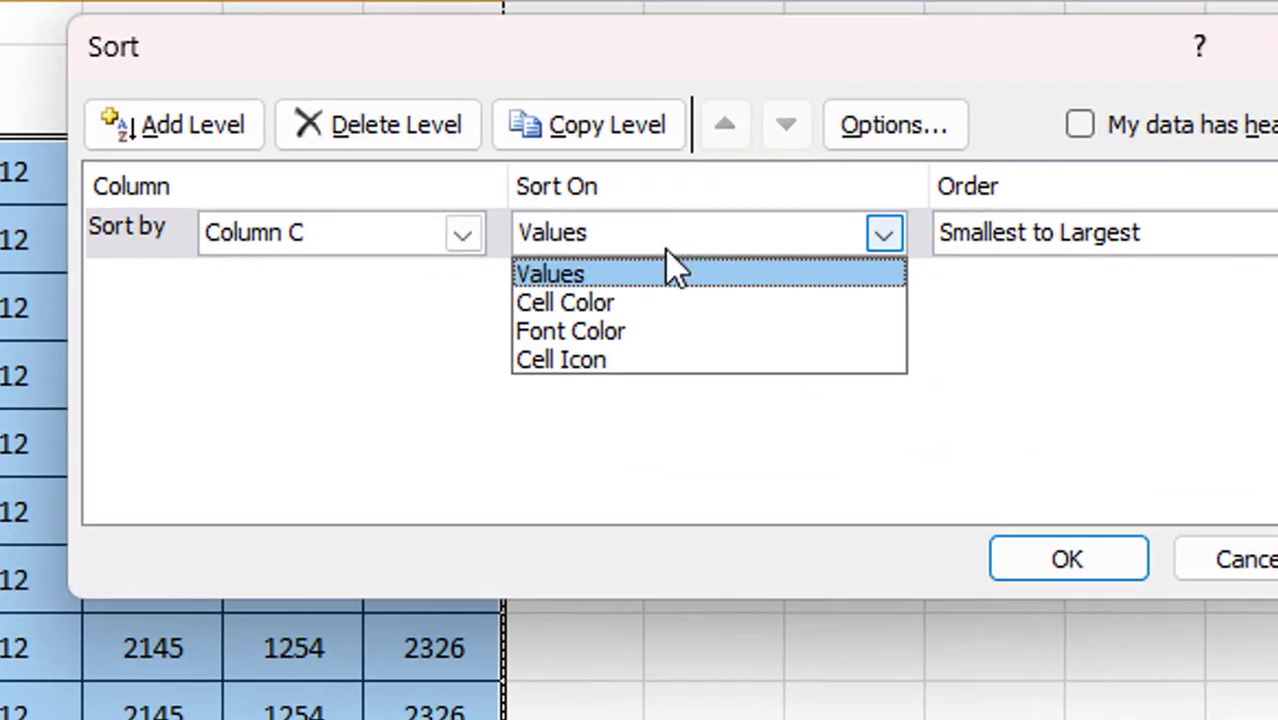
{"action": "left_click", "coordinate": [585, 306]}
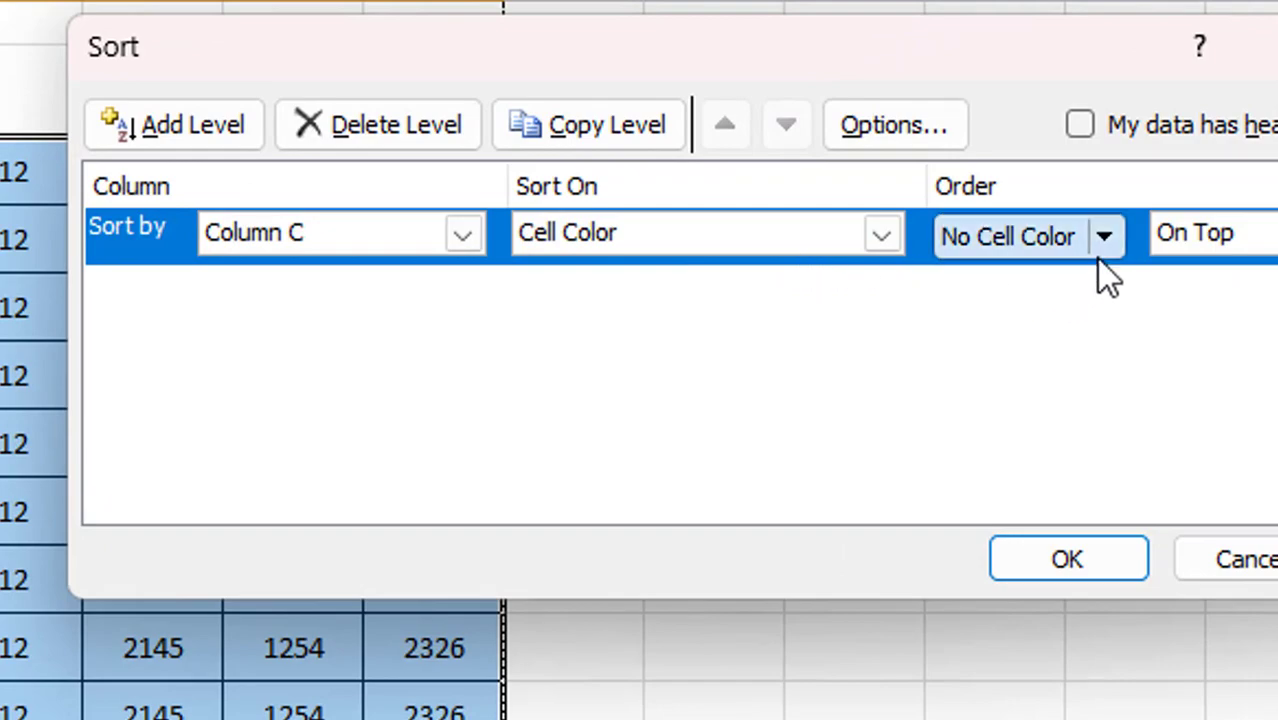
{"action": "left_click", "coordinate": [1116, 572]}
{"action": "left_click", "coordinate": [816, 443]}
Select the C3:G12 numbers and turn on filtering for the table
{"action": "left_click", "coordinate": [409, 286]}
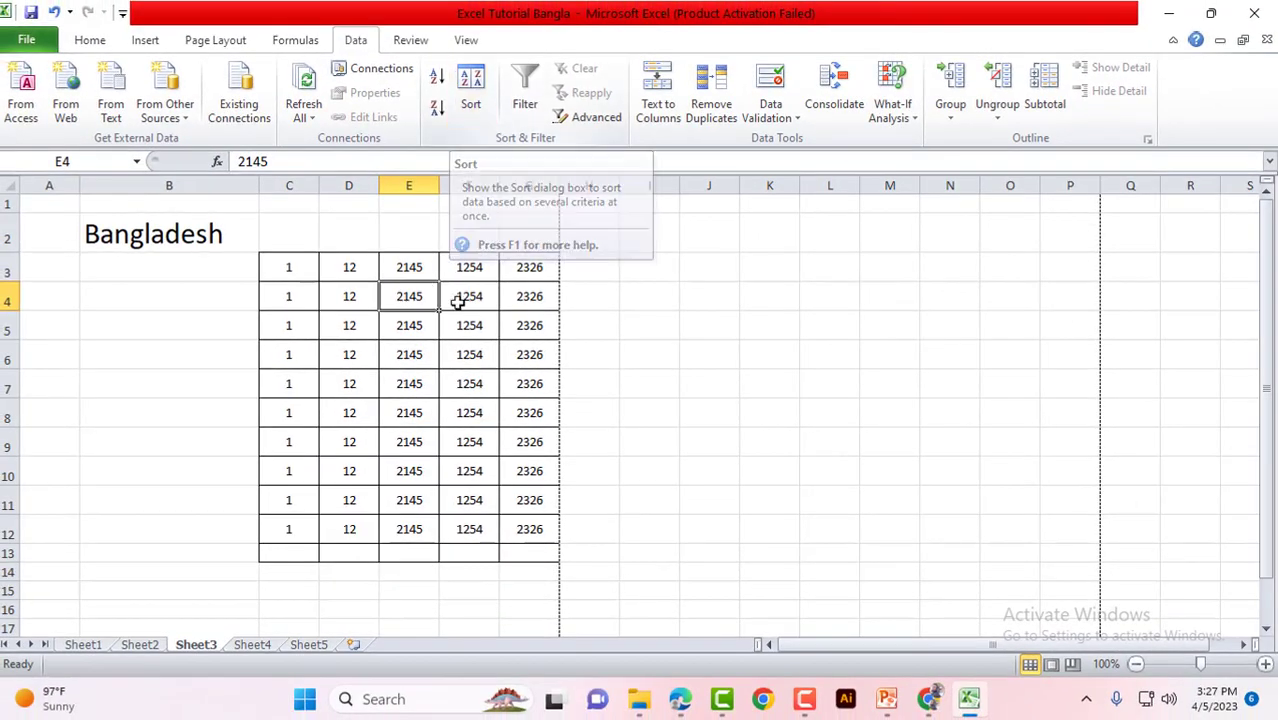
{"action": "mouse_move", "coordinate": [294, 266]}
{"action": "left_mouse_down"}
{"action": "mouse_move", "coordinate": [494, 283]}
{"action": "mouse_move", "coordinate": [525, 522]}
{"action": "left_mouse_up"}
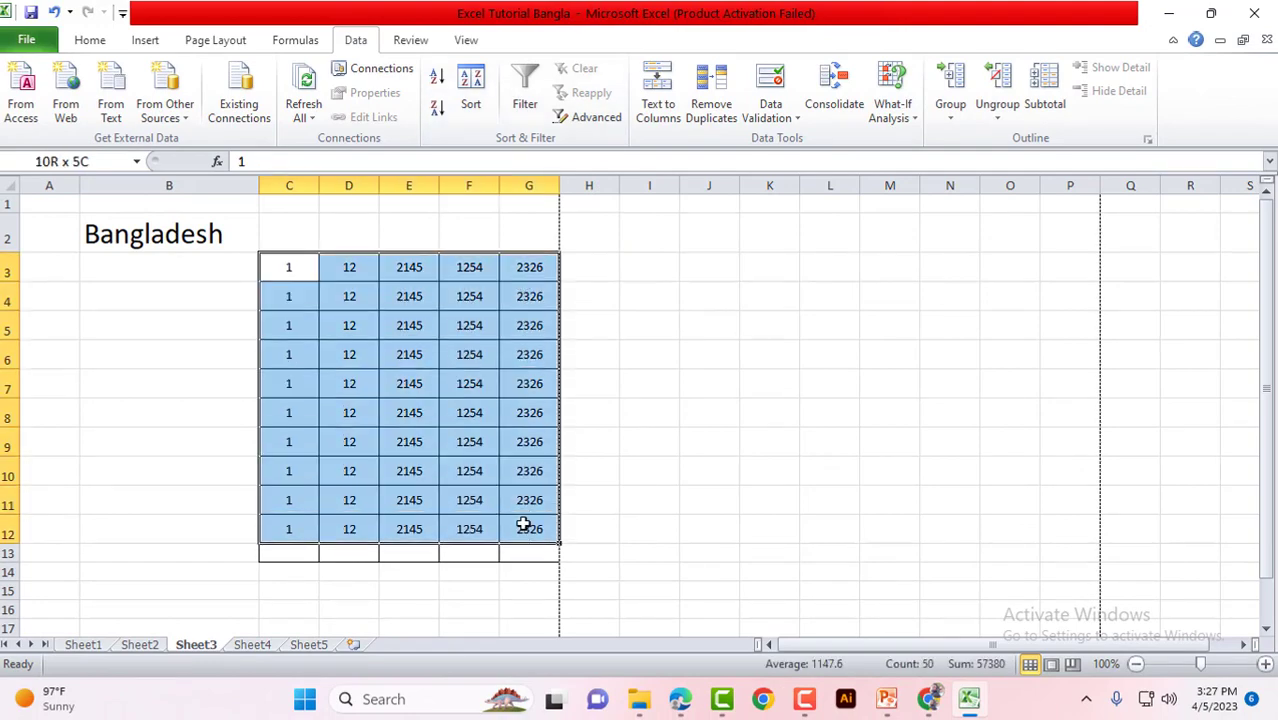
{"action": "left_click", "coordinate": [525, 524]}
{"action": "left_click", "coordinate": [525, 112]}
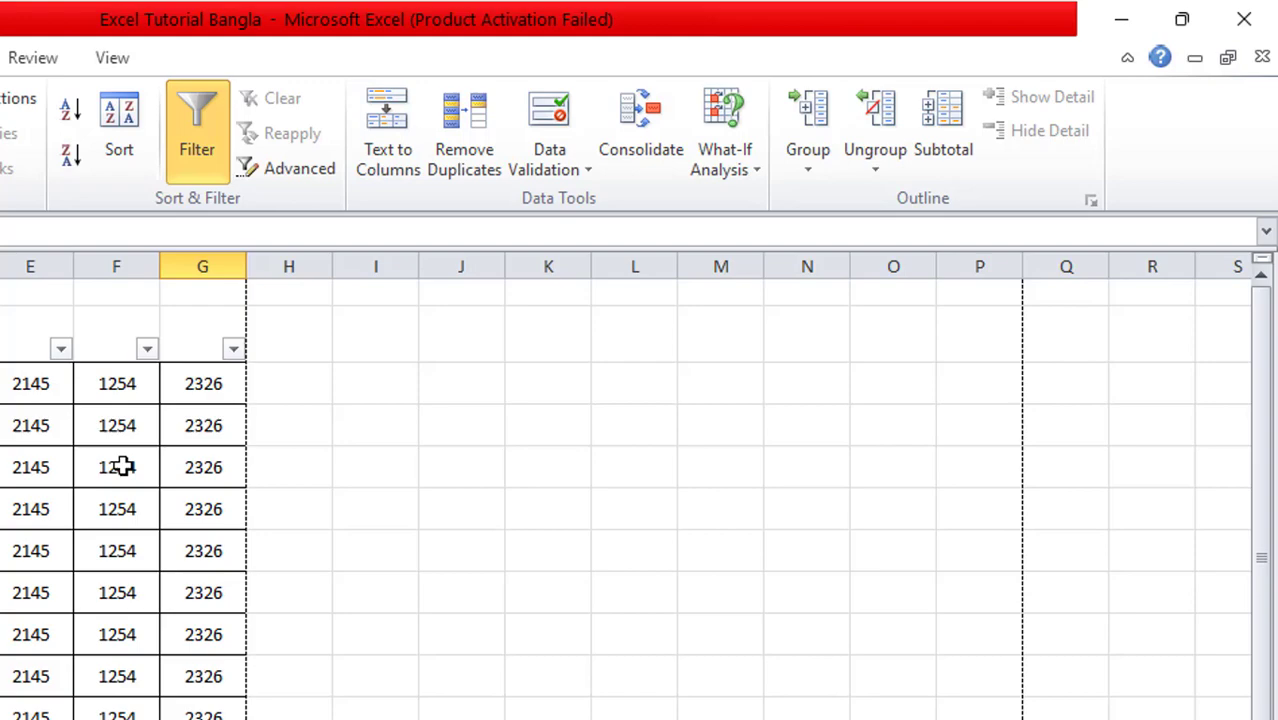
{"action": "left_click", "coordinate": [452, 290]}
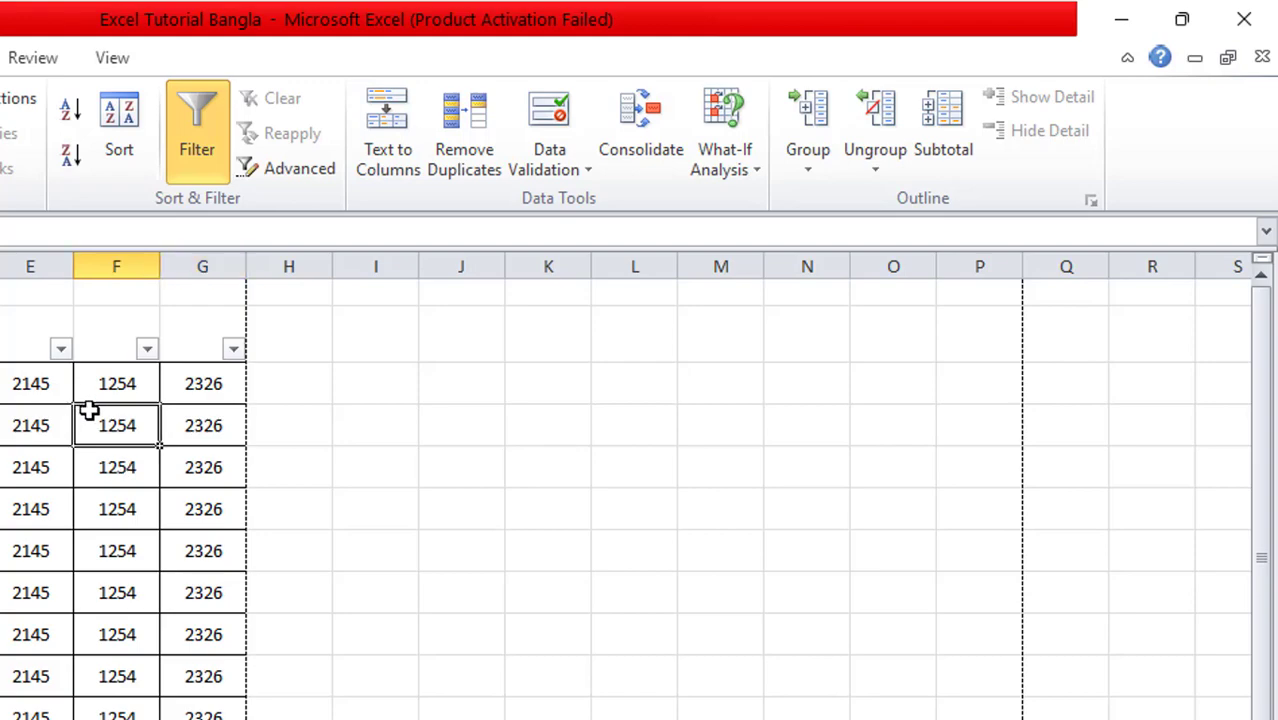
{"action": "left_click", "coordinate": [467, 356]}
{"action": "left_click", "coordinate": [130, 384]}
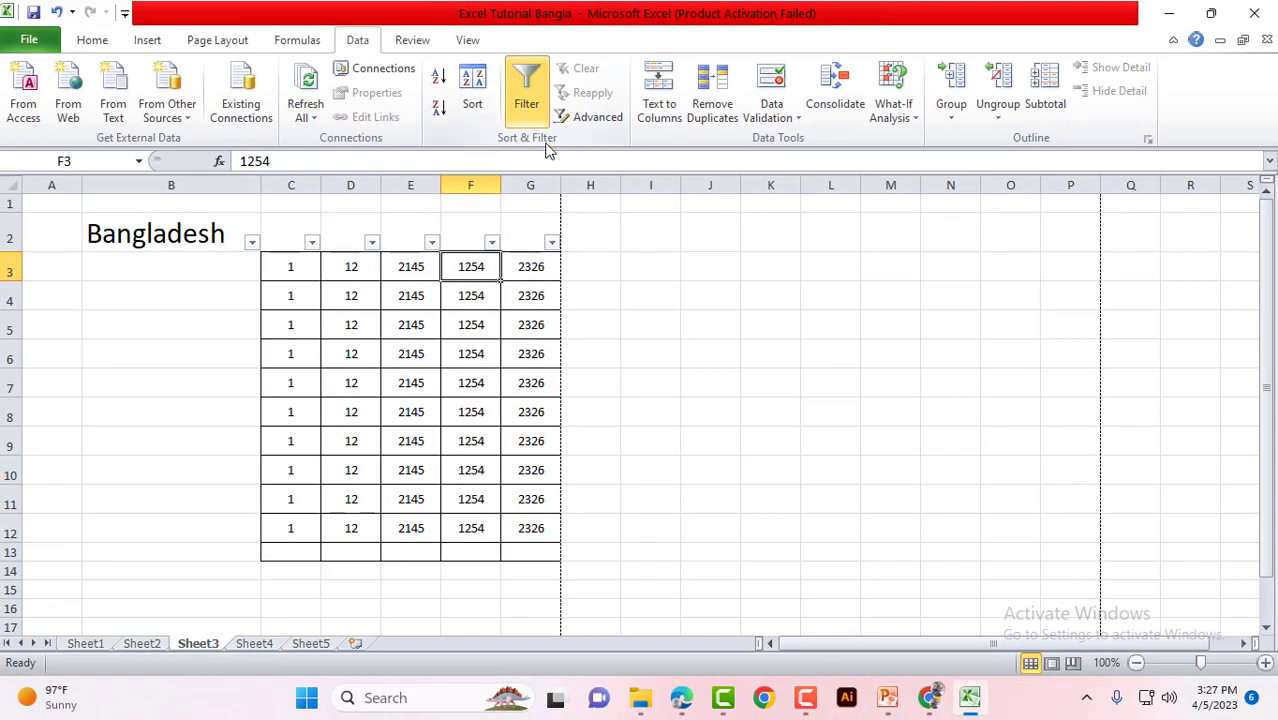
Toggle (Select All) in the column G filter, then turn filtering off
{"action": "left_click", "coordinate": [551, 243]}
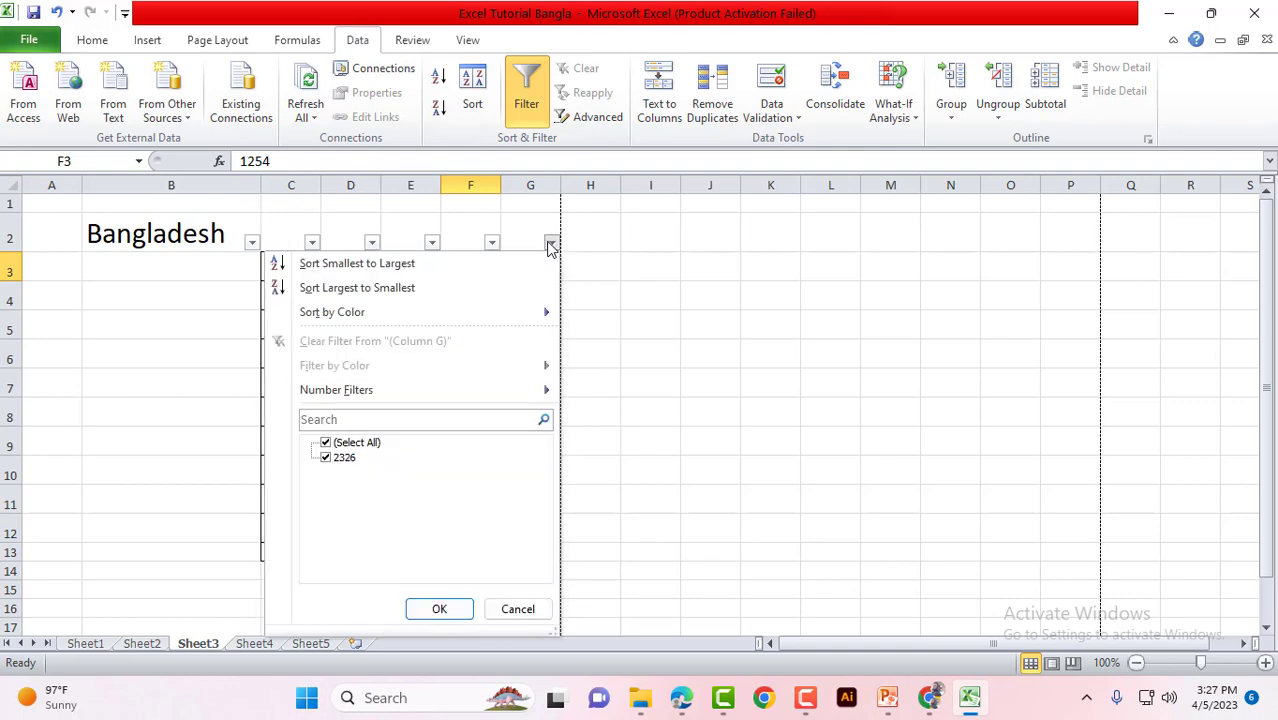
{"action": "left_click", "coordinate": [346, 444]}
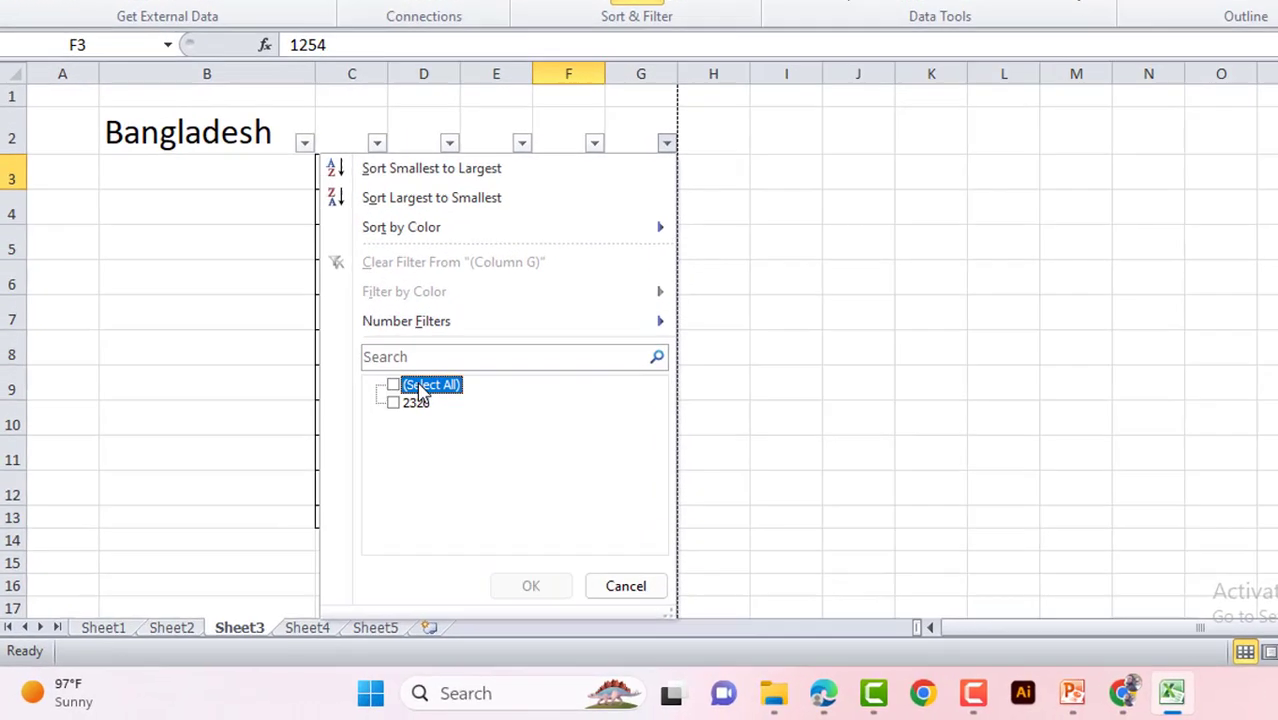
{"action": "left_click", "coordinate": [354, 444]}
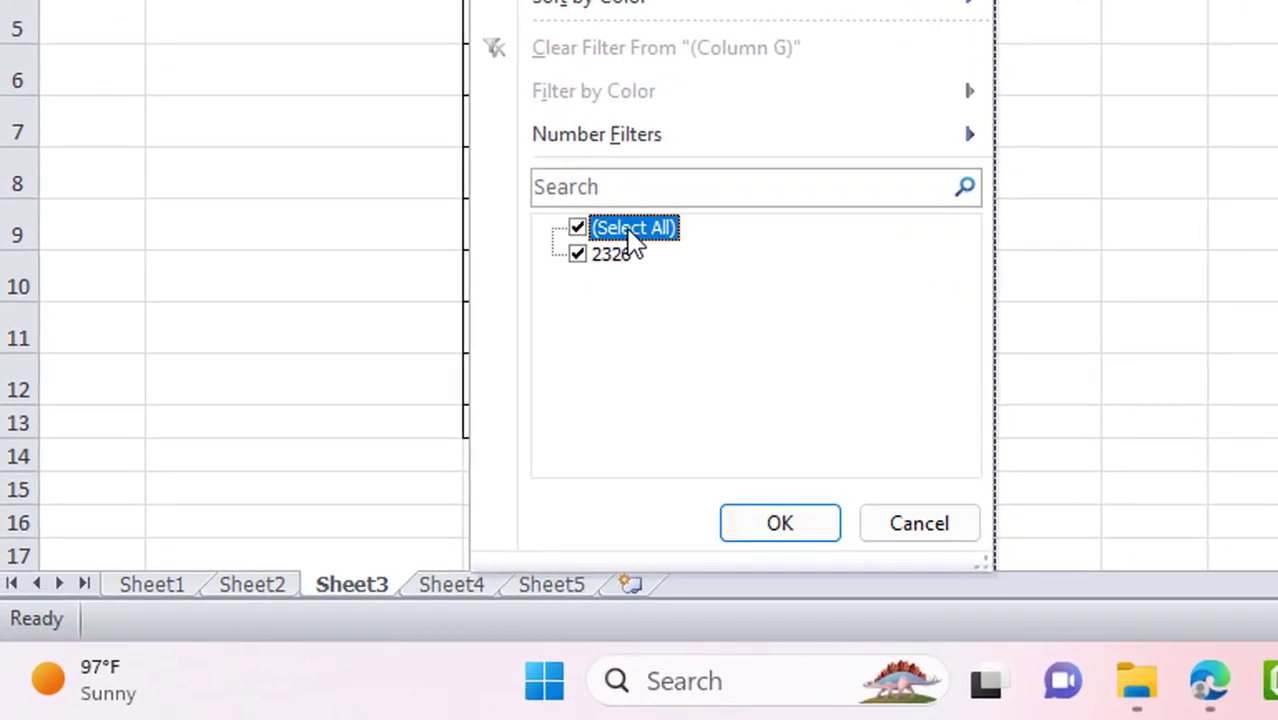
{"action": "left_click", "coordinate": [634, 236]}
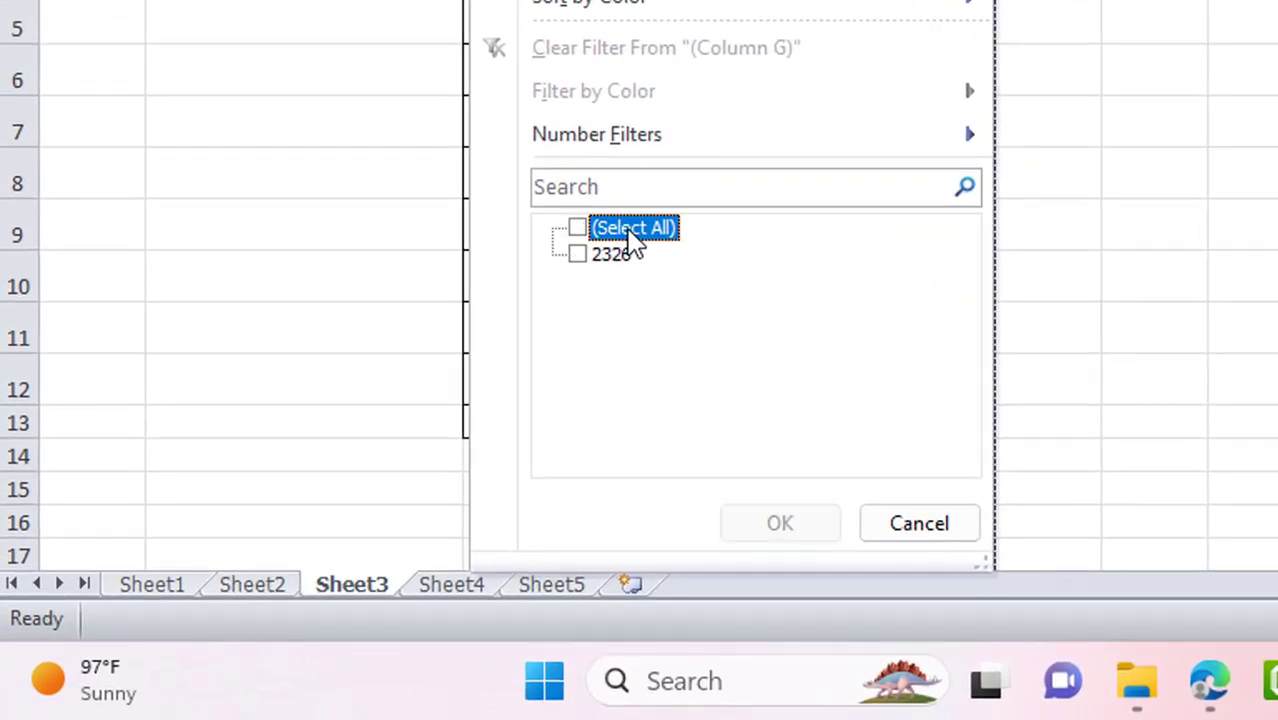
{"action": "left_click", "coordinate": [630, 230]}
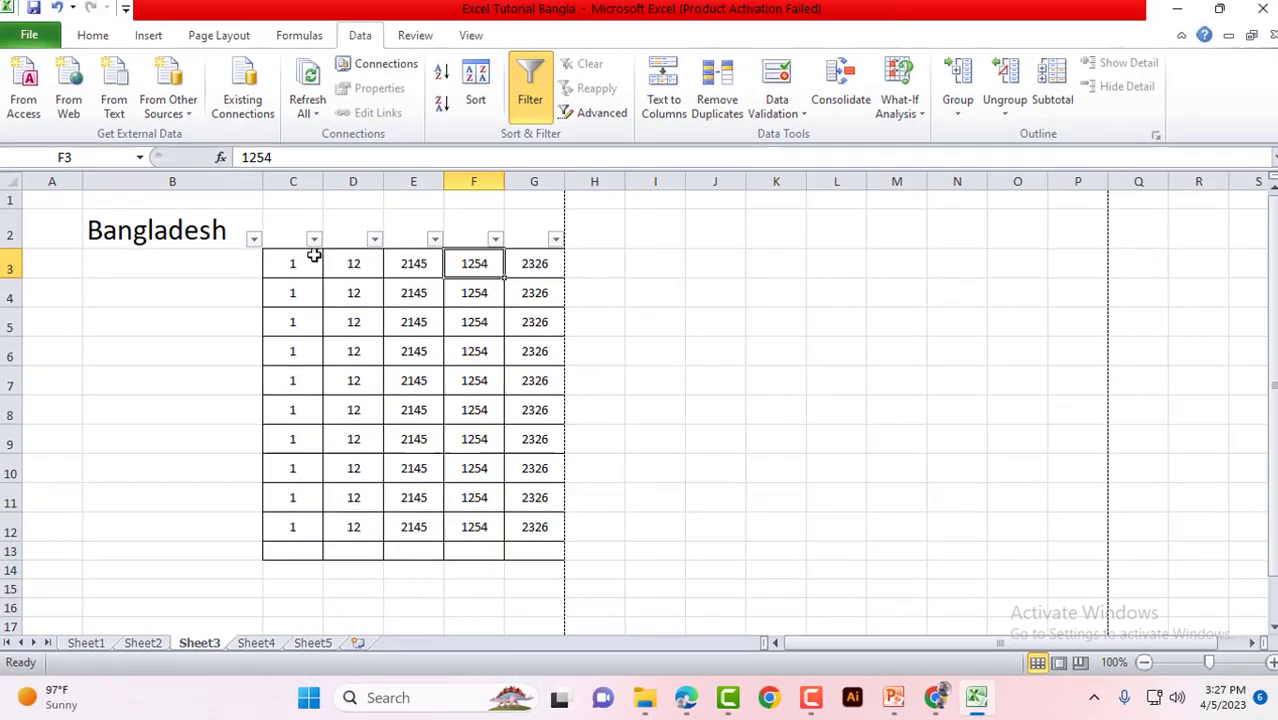
{"action": "left_click_drag", "start_coordinate": [290, 228], "coordinate": [553, 527]}
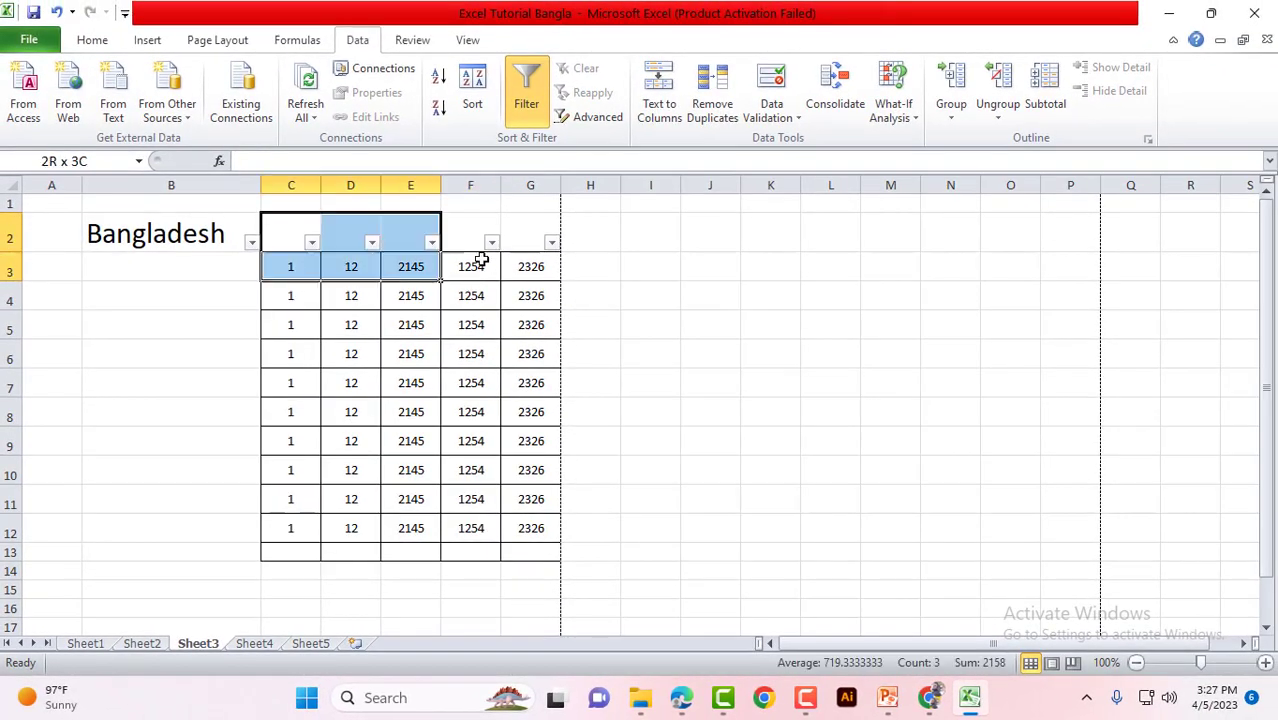
{"action": "left_click", "coordinate": [665, 475]}
{"action": "left_click", "coordinate": [526, 95]}
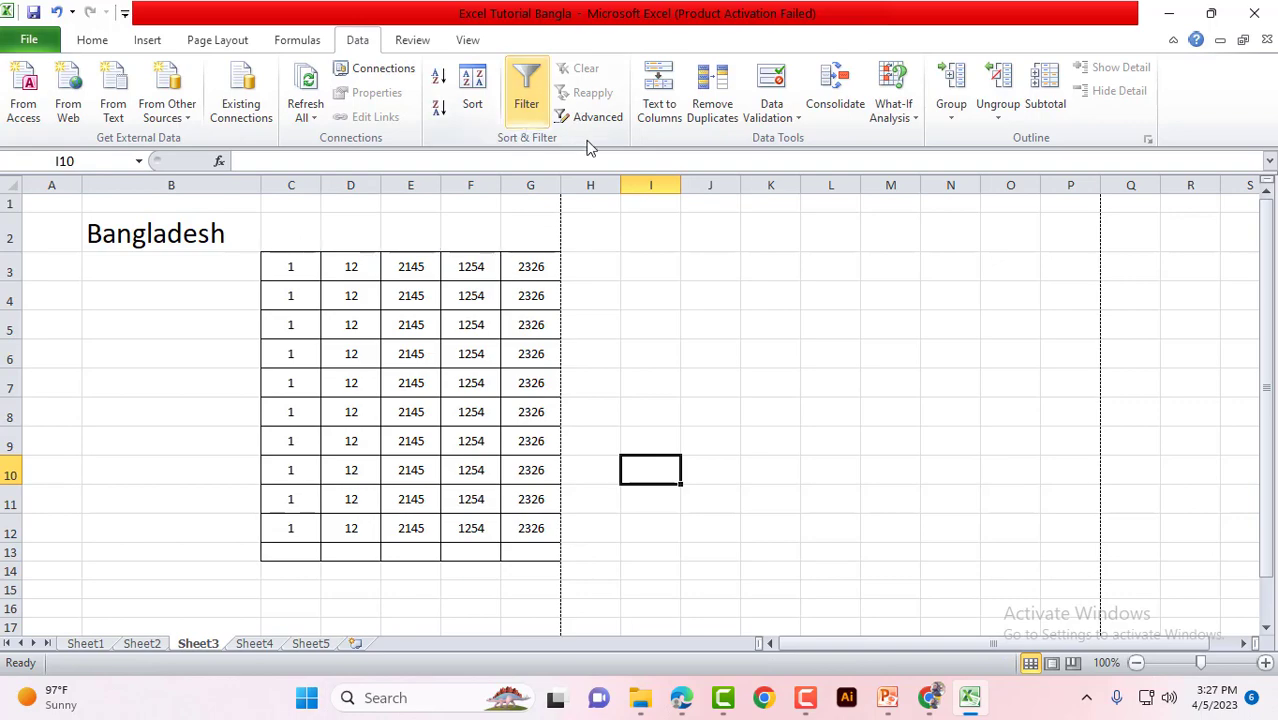
{"action": "left_click", "coordinate": [684, 314]}
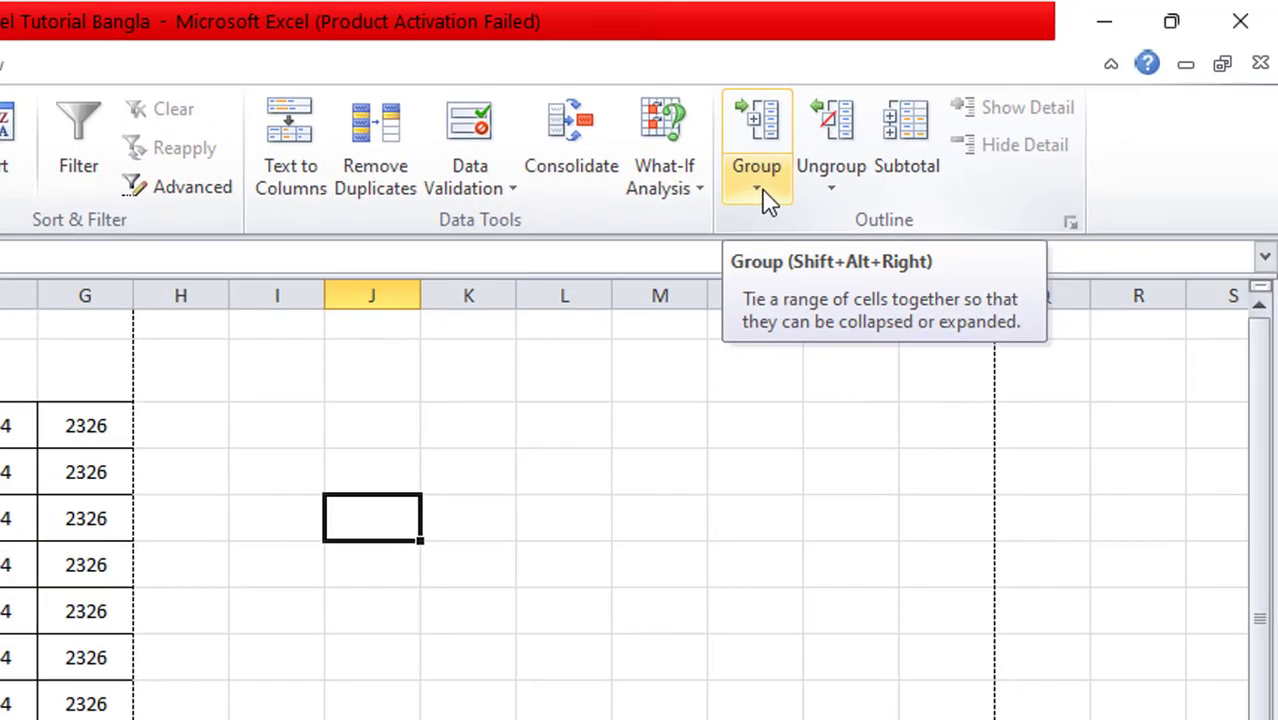
Check the Group options and select the empty range J3:M6
{"action": "left_click", "coordinate": [758, 190]}
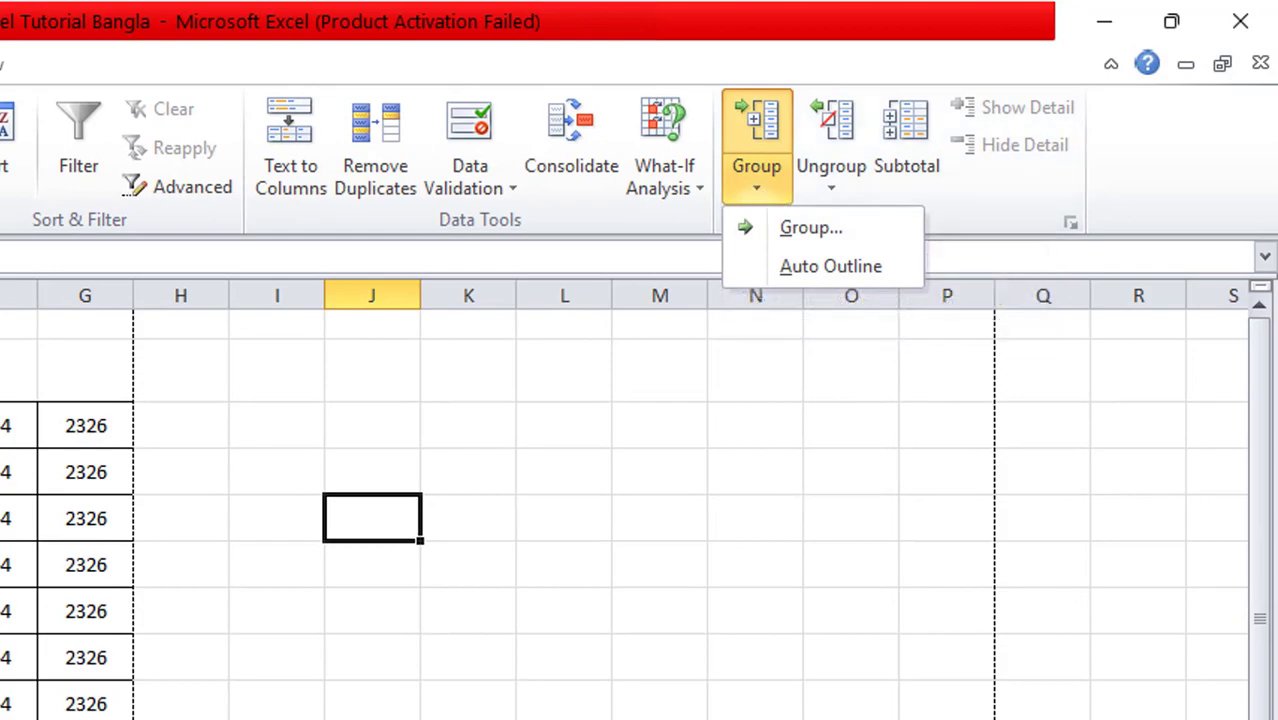
{"action": "left_click", "coordinate": [757, 178]}
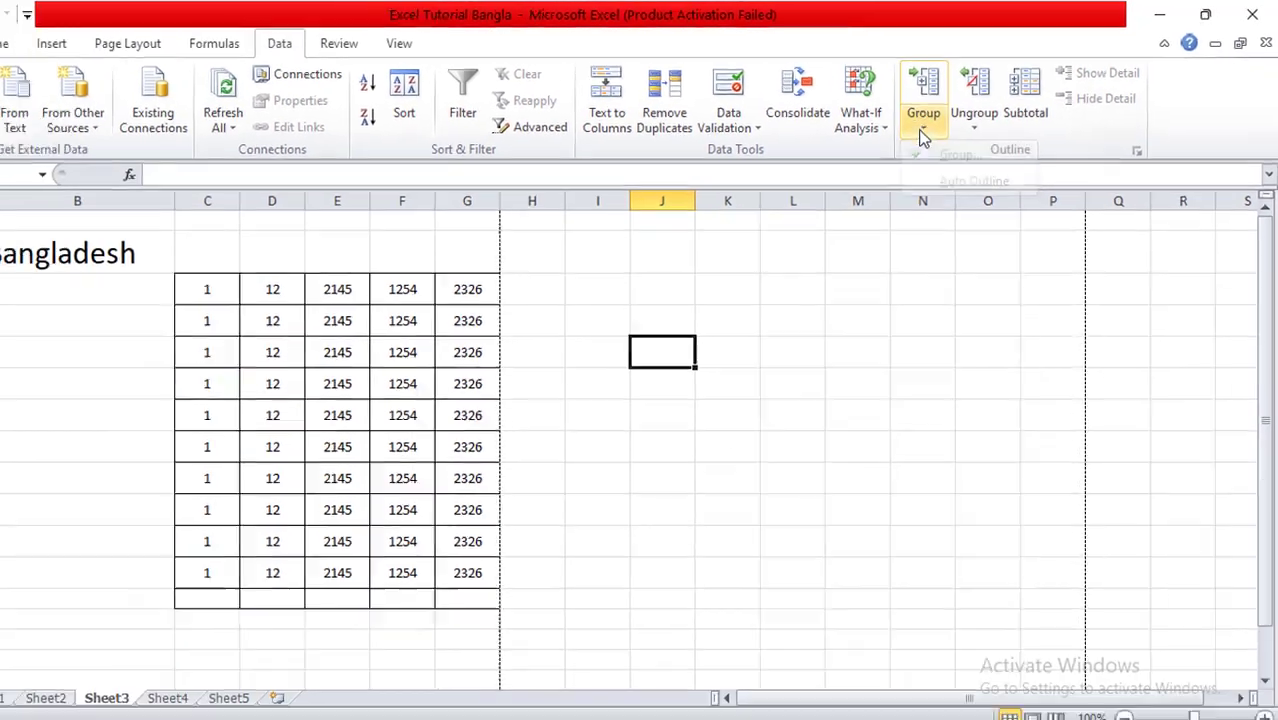
{"action": "left_click_drag", "start_coordinate": [830, 268], "coordinate": [781, 297]}
{"action": "left_click", "coordinate": [770, 317]}
{"action": "mouse_move", "coordinate": [715, 268]}
{"action": "left_mouse_down"}
{"action": "mouse_move", "coordinate": [866, 353]}
{"action": "mouse_move", "coordinate": [871, 323]}
{"action": "left_mouse_up"}
{"action": "left_click", "coordinate": [871, 323]}
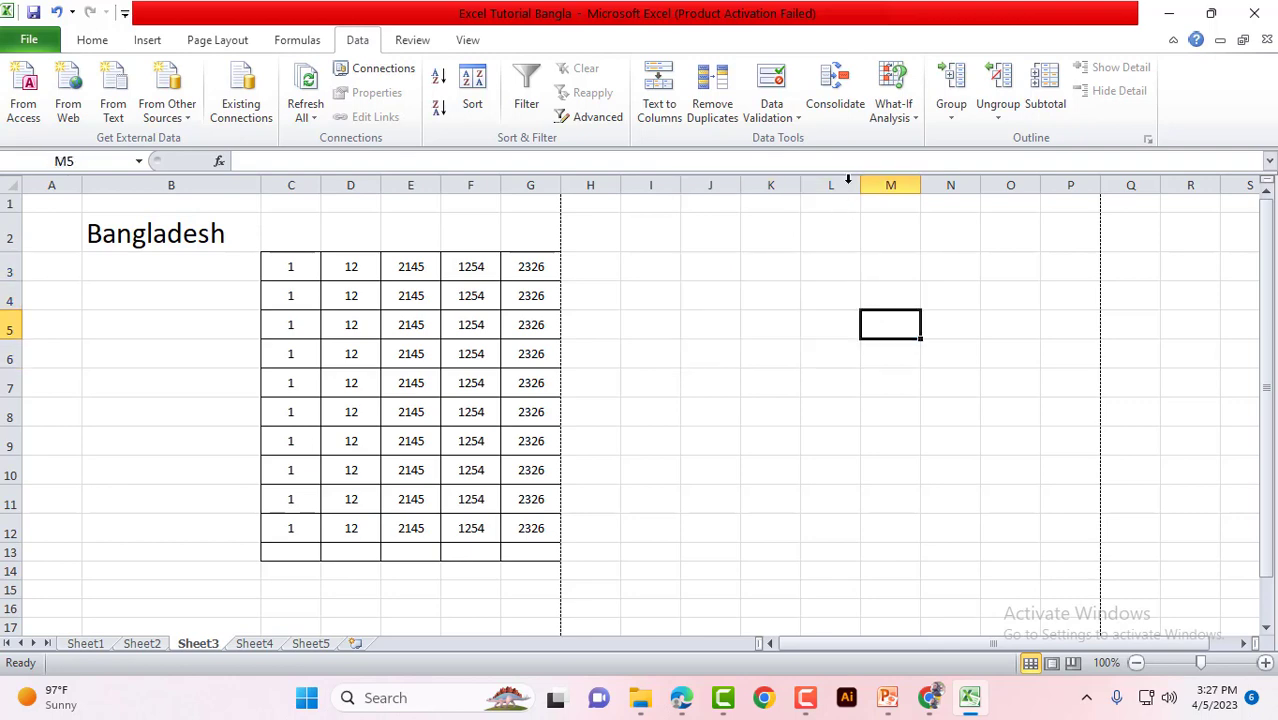
Draw an oval spanning M7 to O11
{"action": "left_click", "coordinate": [147, 42]}
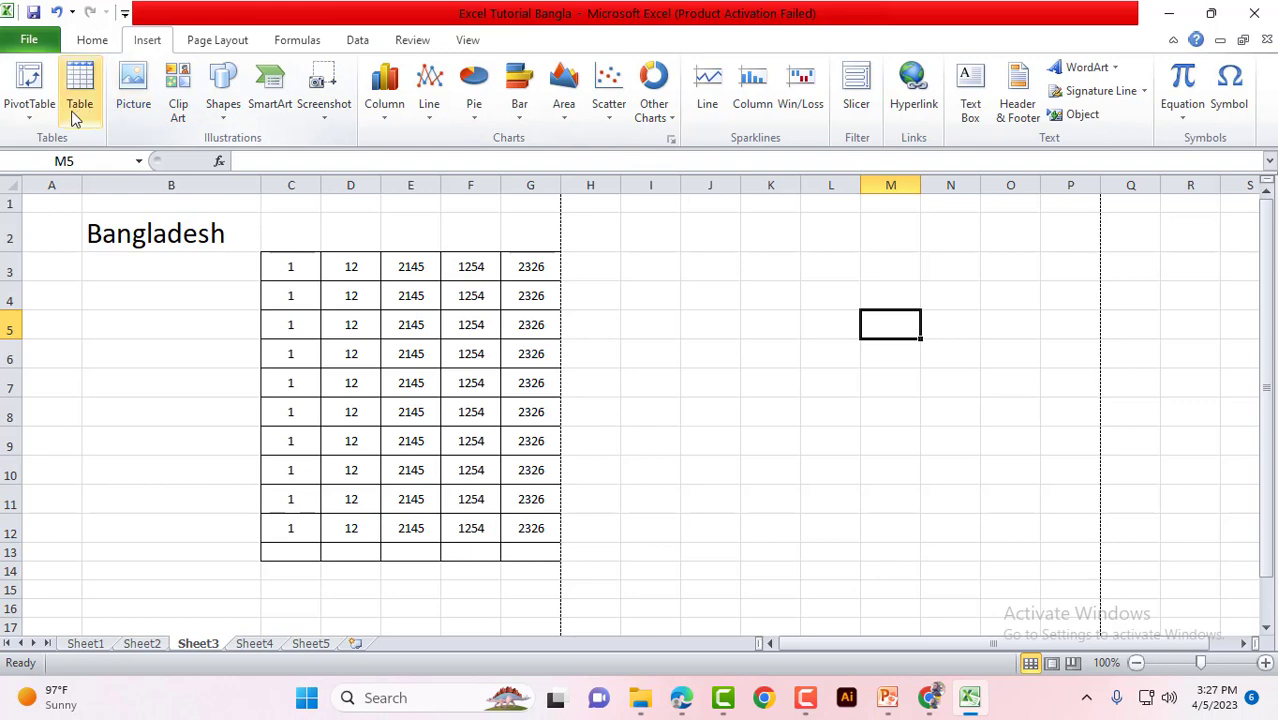
{"action": "left_click", "coordinate": [218, 122]}
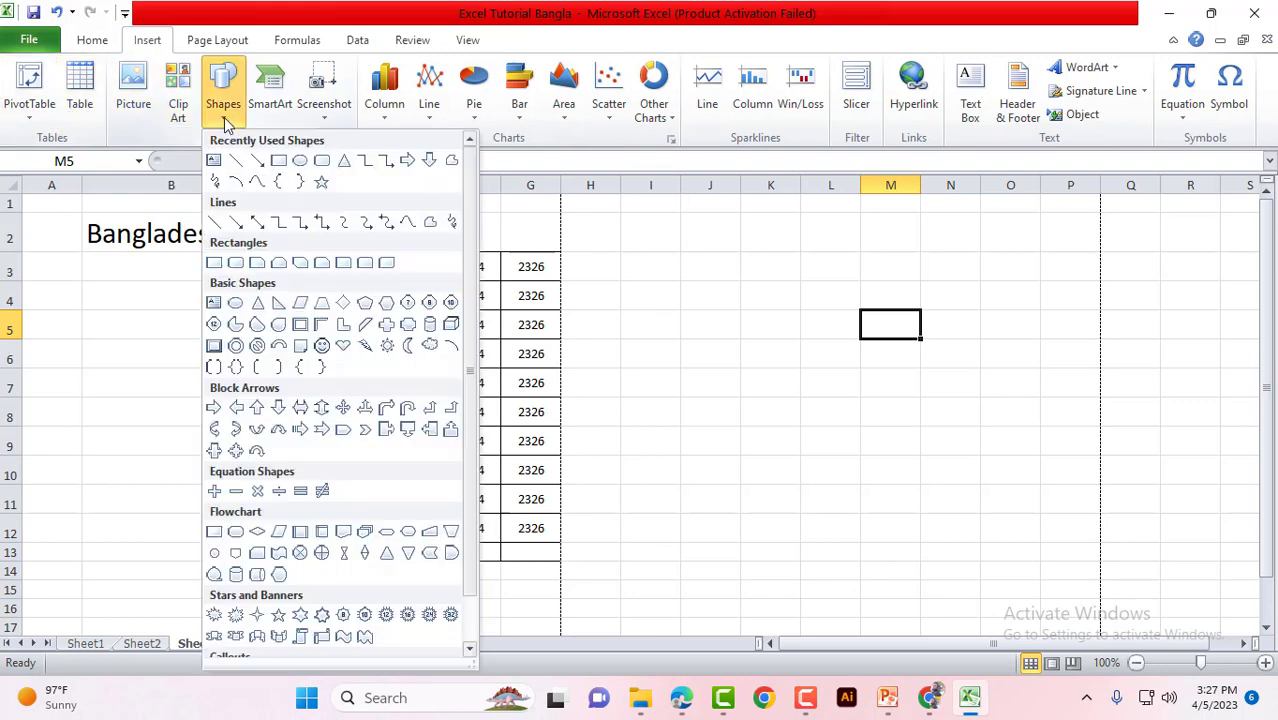
{"action": "left_click", "coordinate": [298, 160]}
{"action": "left_click_drag", "start_coordinate": [869, 372], "coordinate": [1064, 509]}
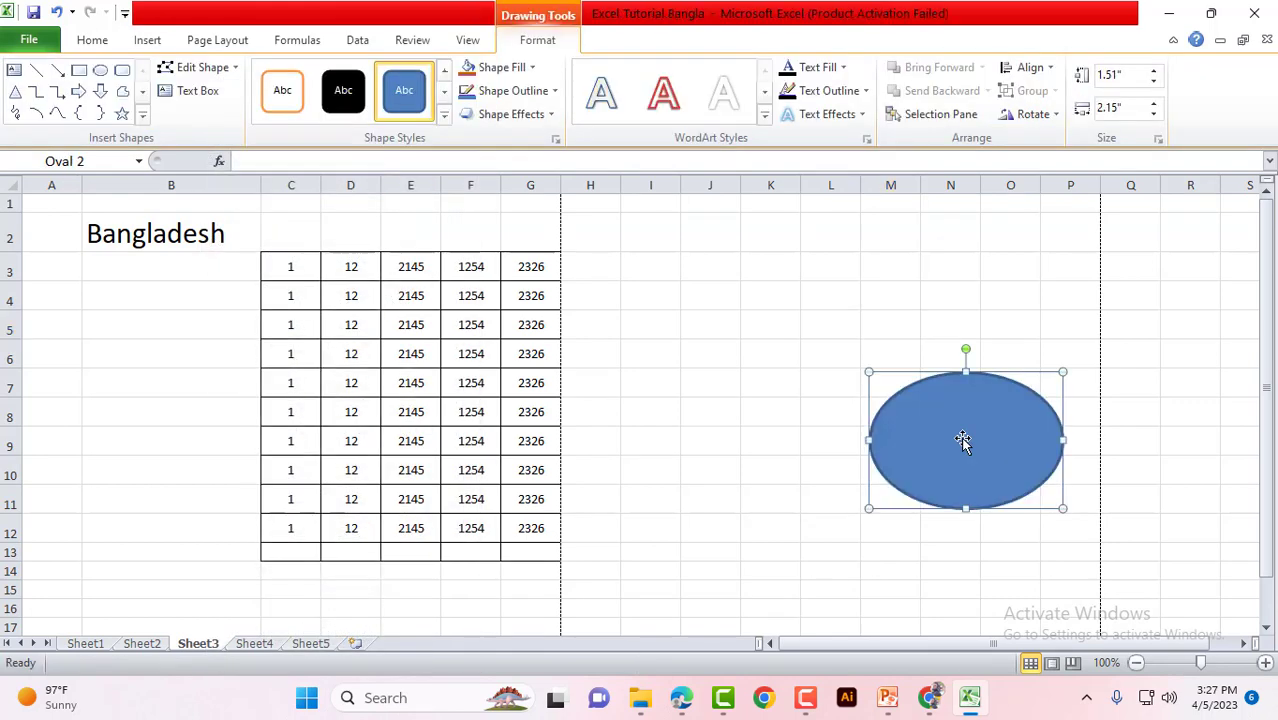
{"action": "left_click", "coordinate": [770, 320]}
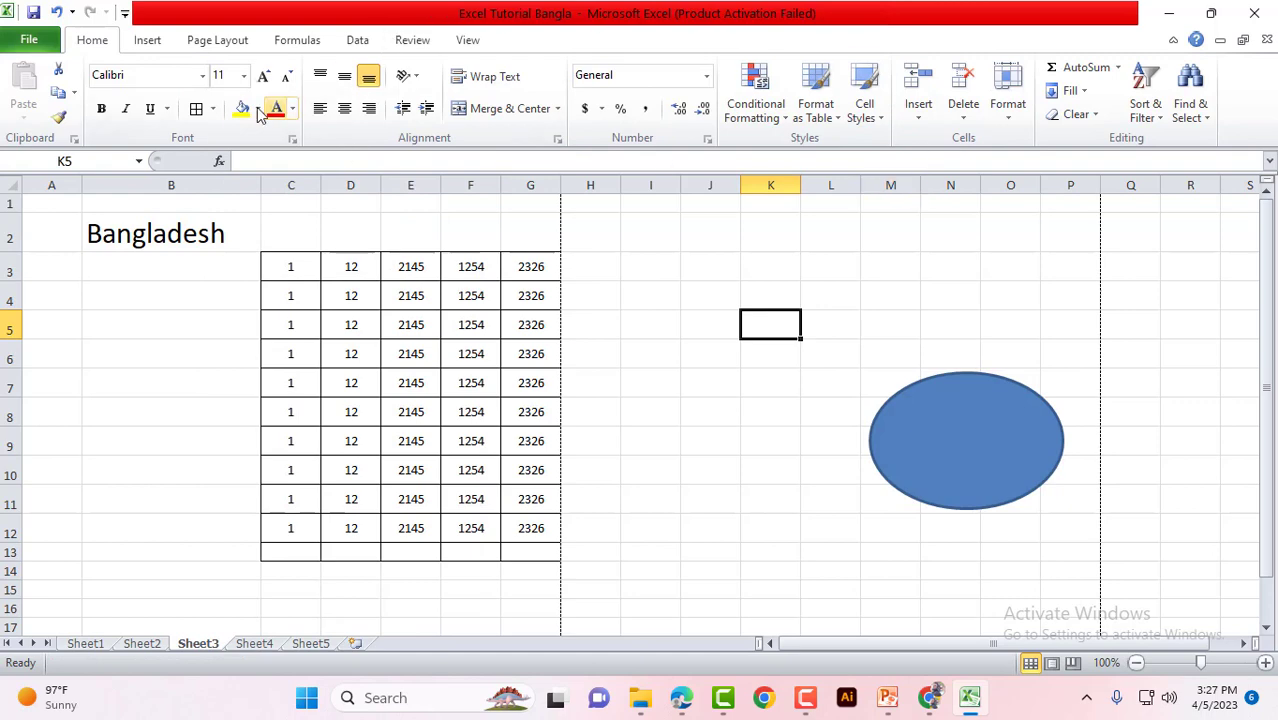
Draw a triangle above the oval, then select L2:Q11 covering both shapes
{"action": "left_click", "coordinate": [155, 46]}
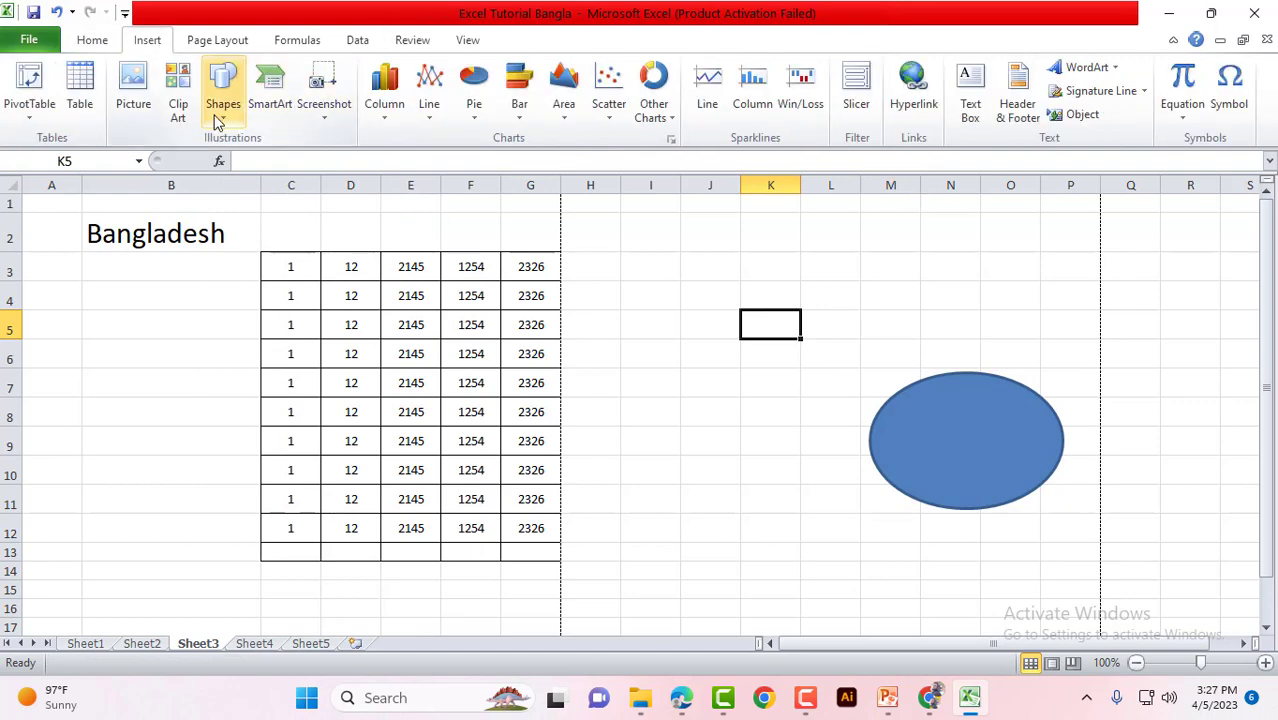
{"action": "left_click", "coordinate": [222, 115]}
{"action": "left_click", "coordinate": [343, 162]}
{"action": "left_click_drag", "start_coordinate": [930, 268], "coordinate": [1116, 338]}
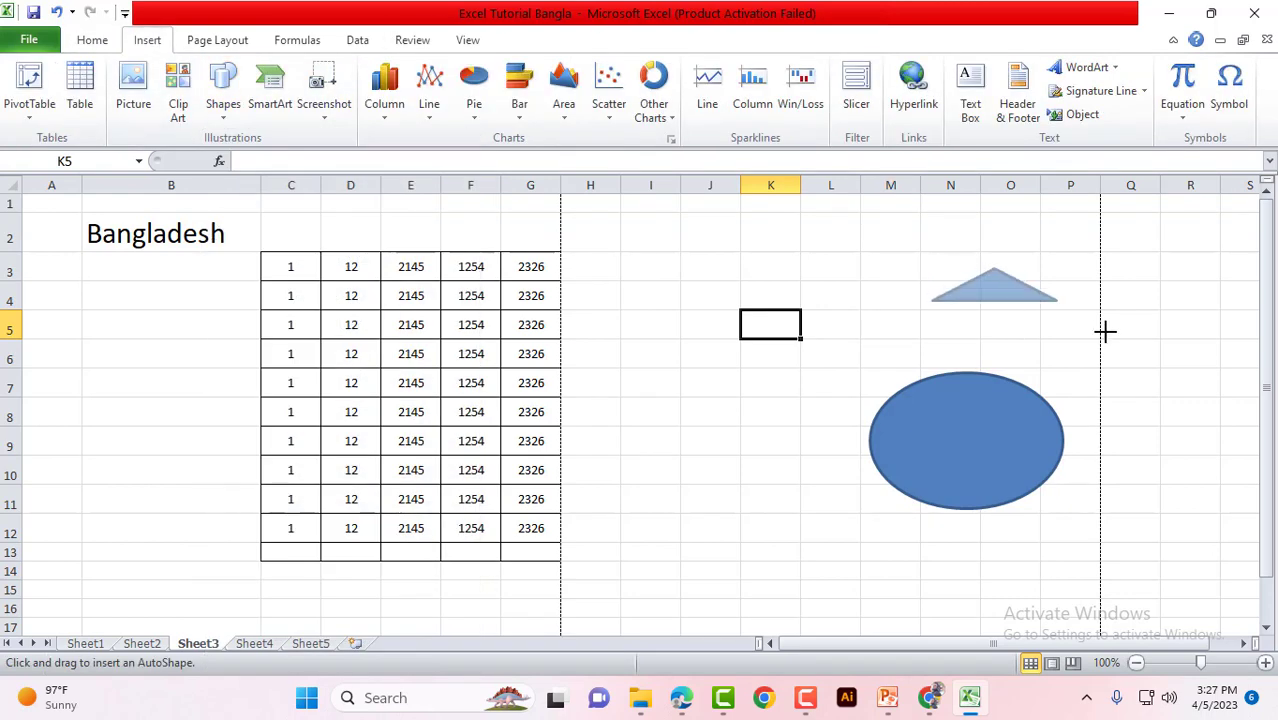
{"action": "left_click", "coordinate": [1170, 383]}
{"action": "left_click_drag", "start_coordinate": [807, 242], "coordinate": [1115, 498]}
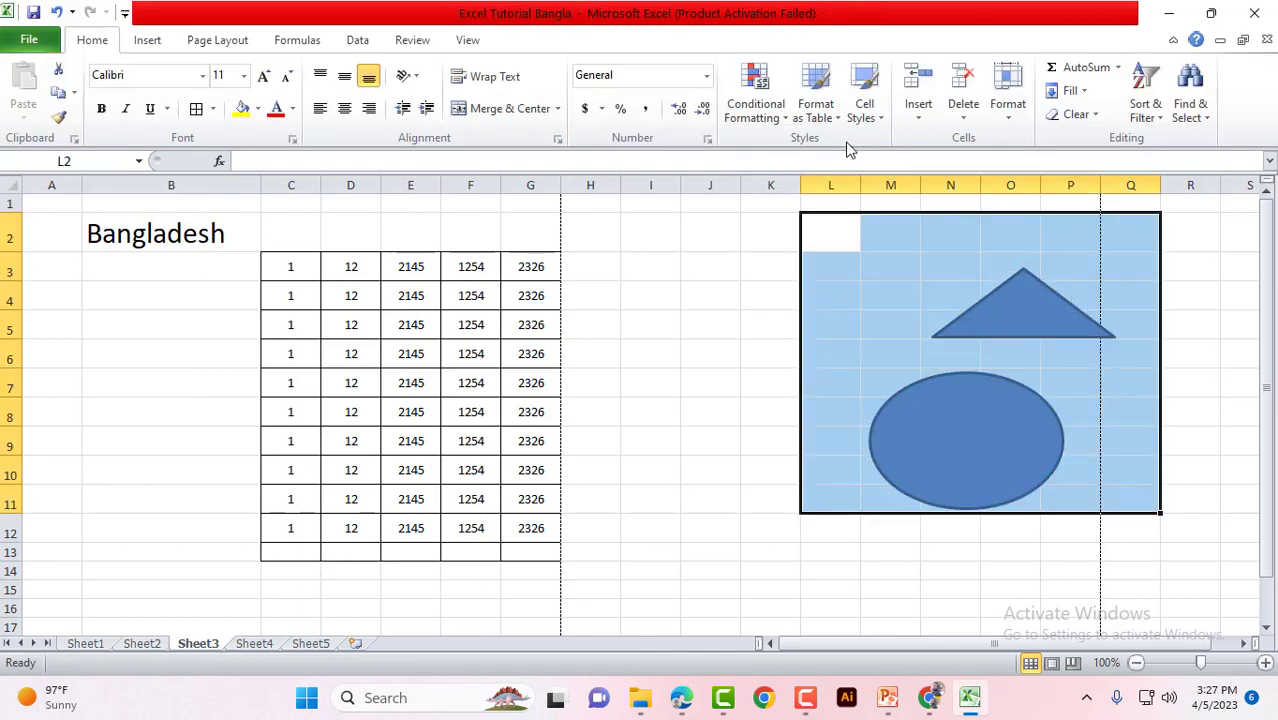
Group the selected rows 2 to 11 by rows from the Data ribbon
{"action": "left_click", "coordinate": [357, 40]}
{"action": "left_click", "coordinate": [951, 115]}
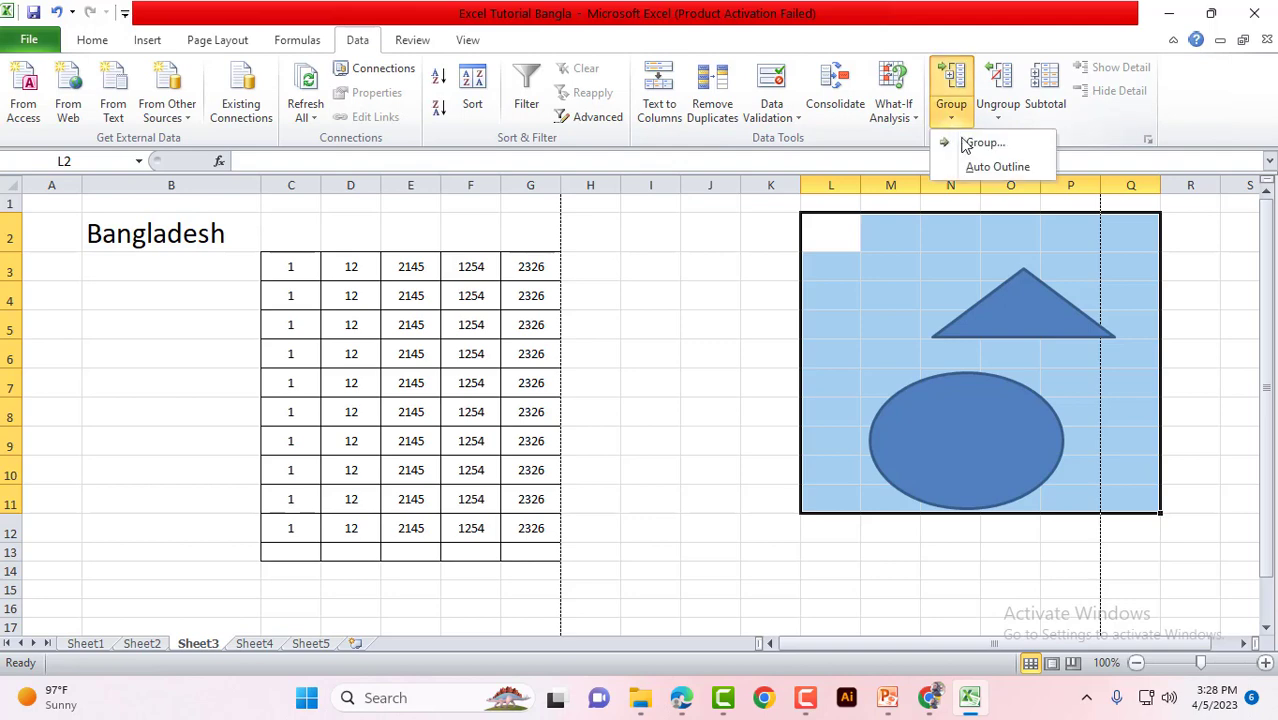
{"action": "left_click", "coordinate": [965, 140]}
{"action": "left_click", "coordinate": [610, 362]}
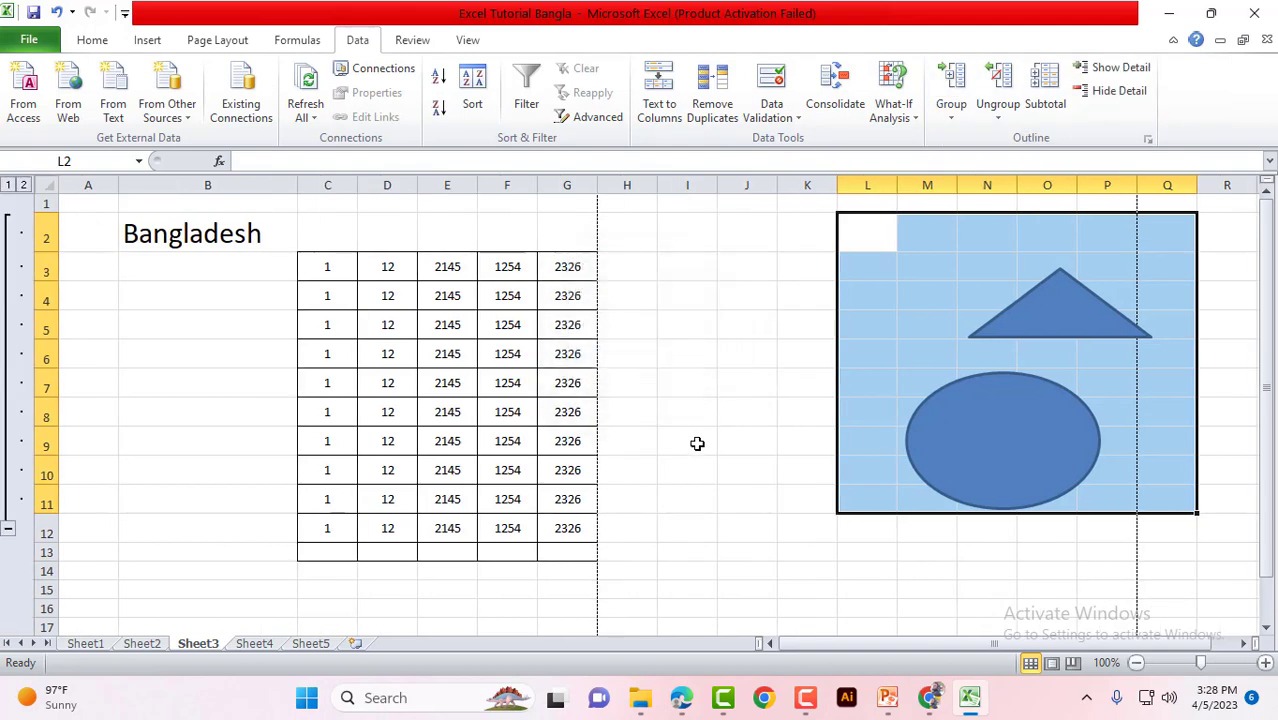
Nudge the triangle slightly up and left, then select K2:O12
{"action": "left_click", "coordinate": [697, 441]}
{"action": "mouse_move", "coordinate": [1050, 329]}
{"action": "left_mouse_down"}
{"action": "mouse_move", "coordinate": [1028, 457]}
{"action": "mouse_move", "coordinate": [982, 297]}
{"action": "left_mouse_up"}
{"action": "left_click", "coordinate": [807, 498]}
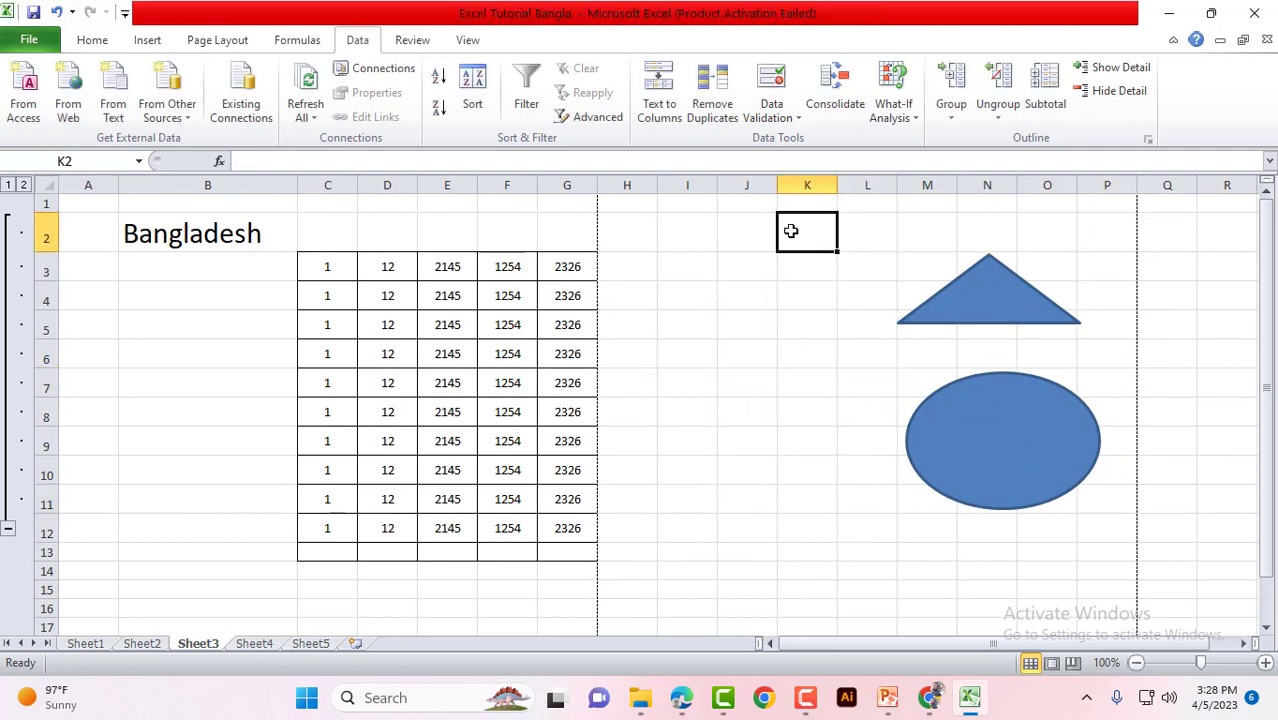
{"action": "left_click_drag", "start_coordinate": [787, 236], "coordinate": [1101, 534]}
{"action": "left_click", "coordinate": [1145, 526]}
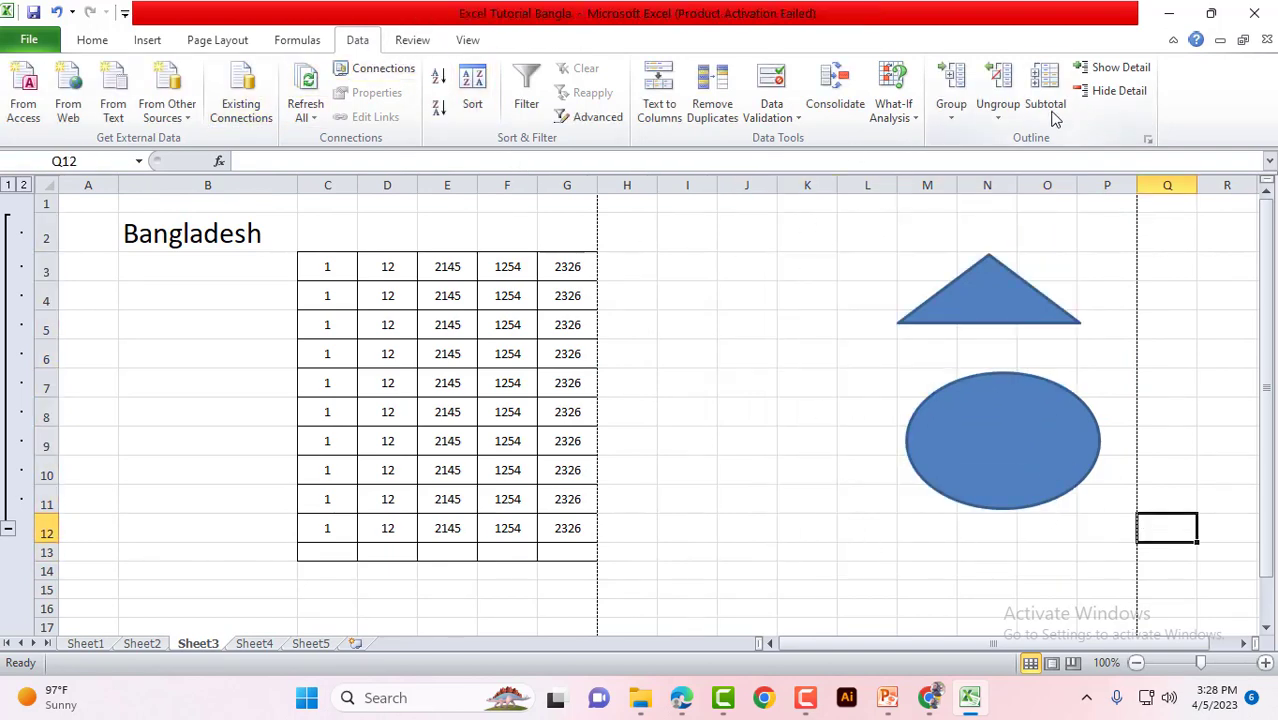
Open and dismiss the Ungroup dialog, leaving the Review ribbon showing
{"action": "left_click", "coordinate": [997, 110]}
{"action": "left_click", "coordinate": [1016, 143]}
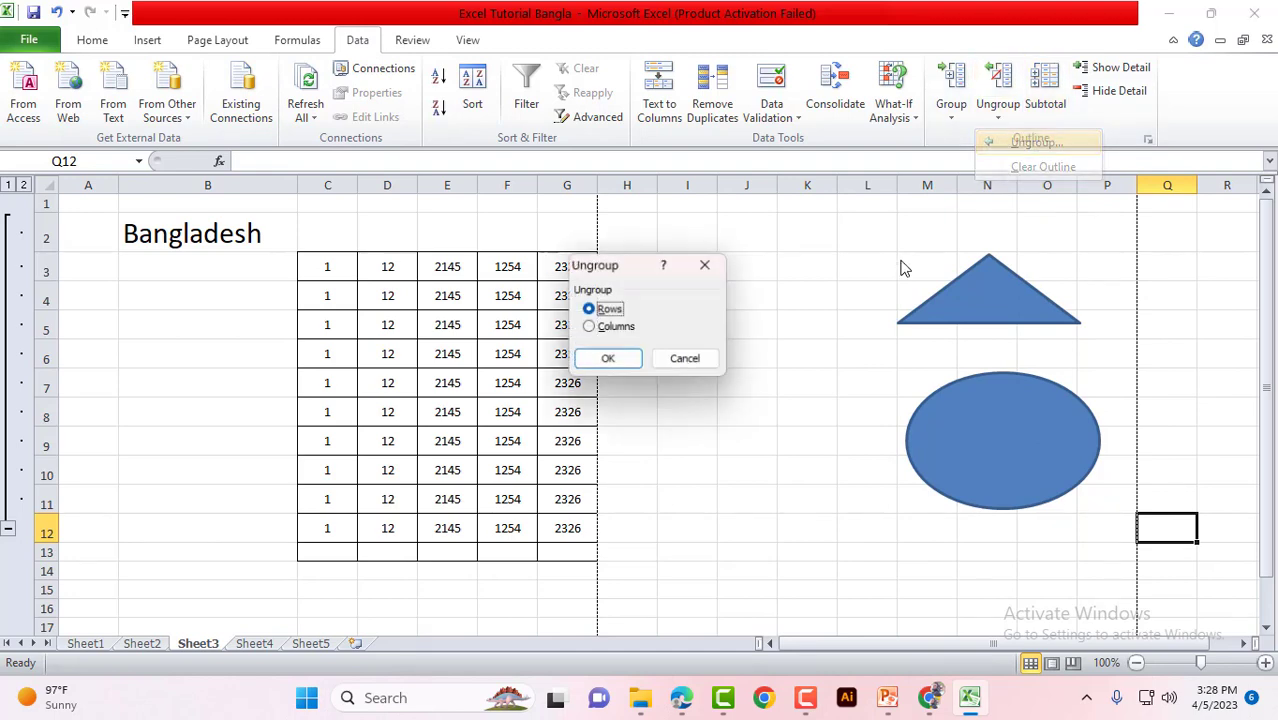
{"action": "left_click", "coordinate": [605, 358]}
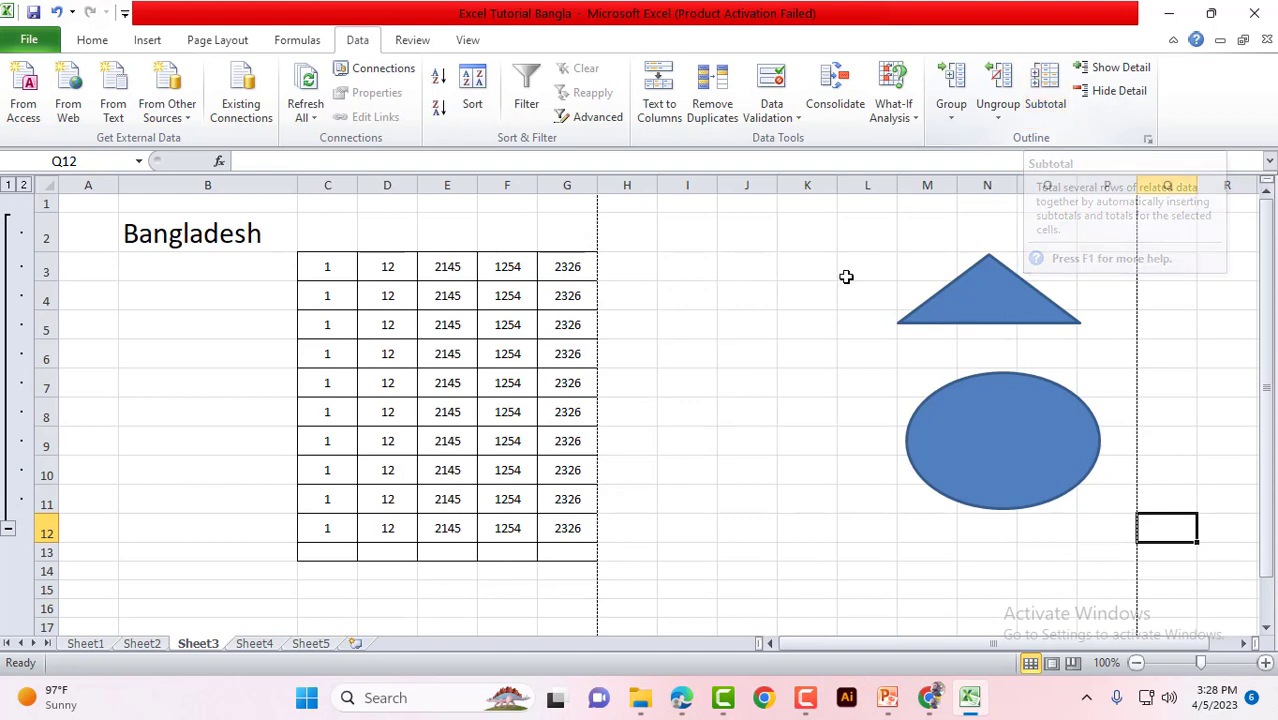
{"action": "left_click", "coordinate": [744, 416]}
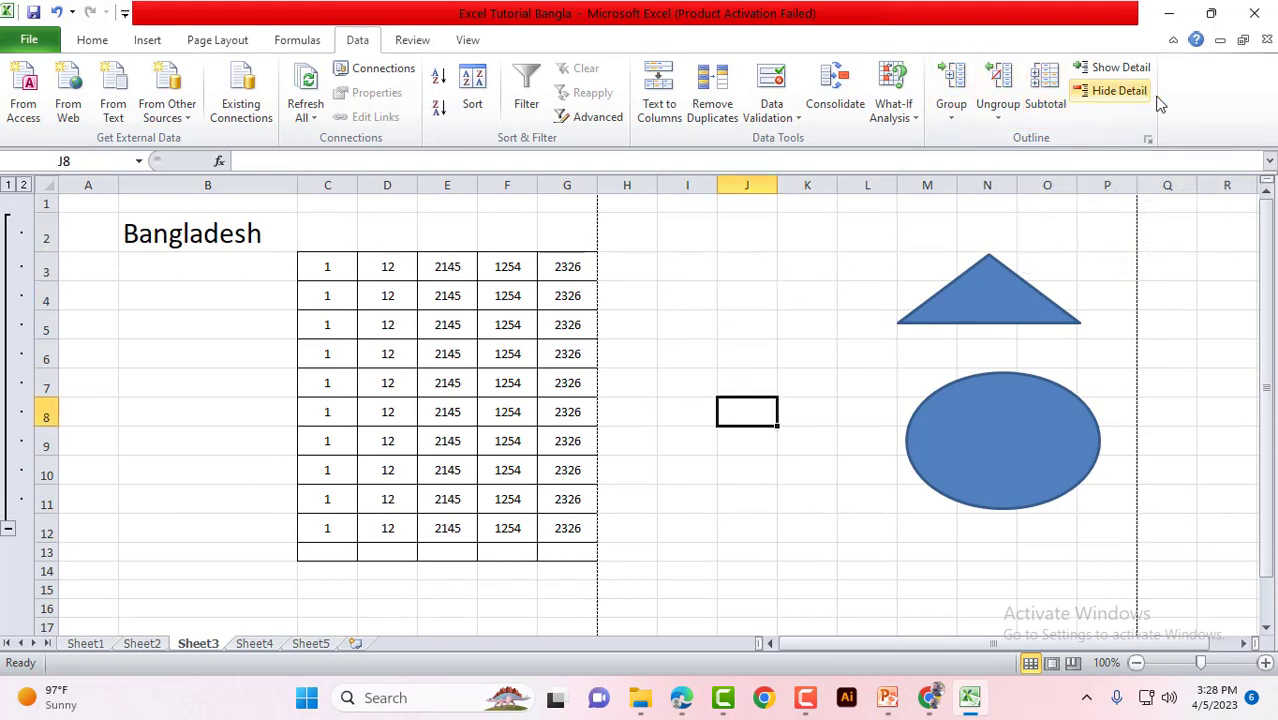
{"action": "left_click", "coordinate": [412, 42]}
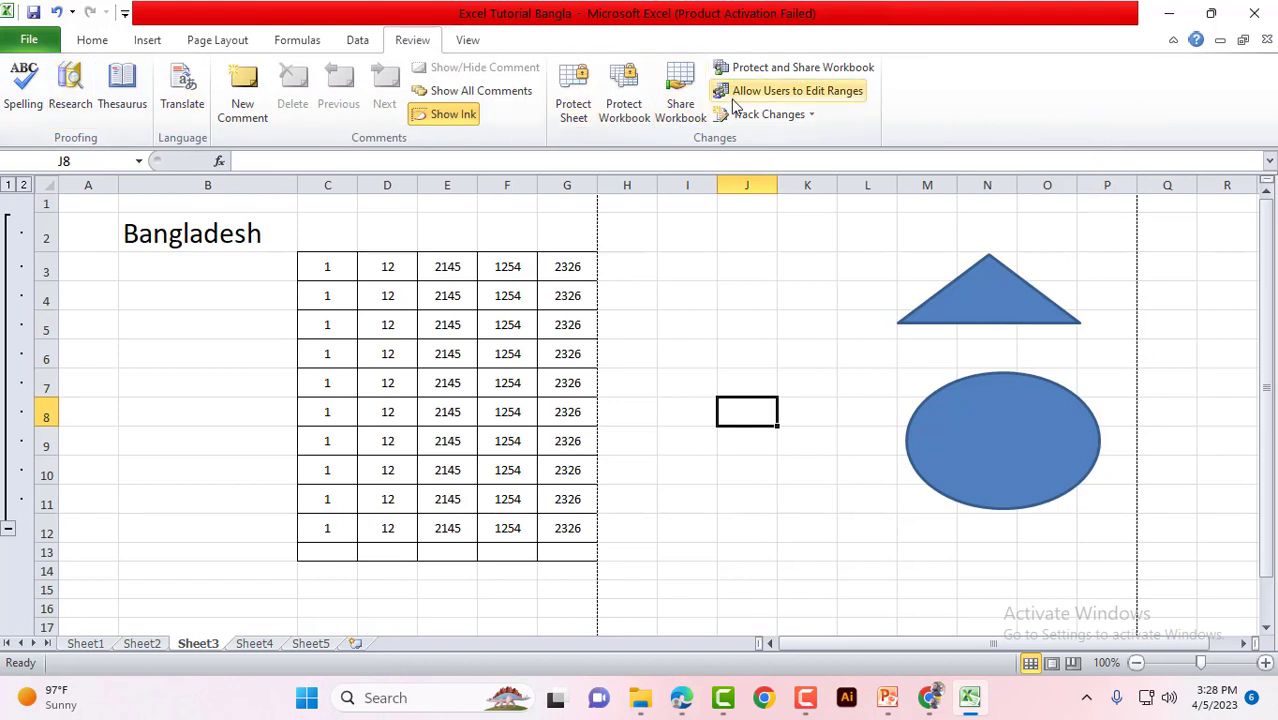
Select C4 and H3:K3 while switching ribbons, ending on the View ribbon
{"action": "left_click", "coordinate": [336, 292]}
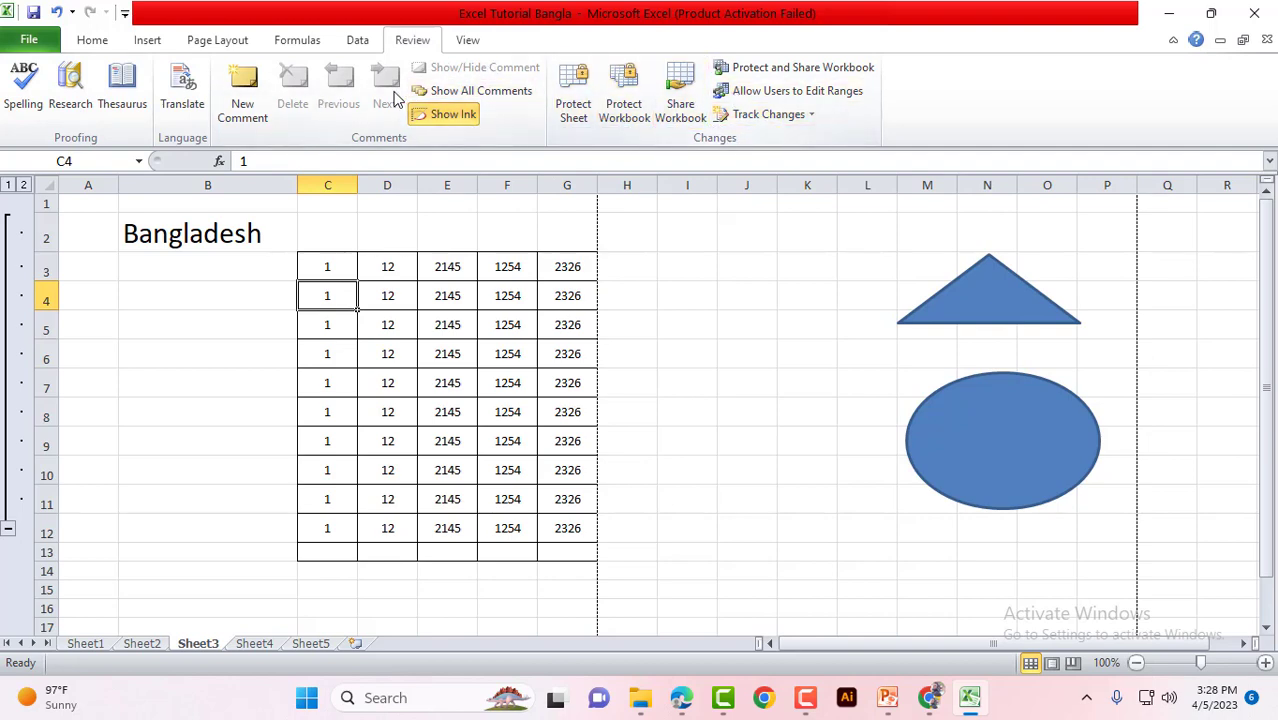
{"action": "left_click", "coordinate": [345, 42]}
{"action": "left_click", "coordinate": [412, 40]}
{"action": "mouse_move", "coordinate": [640, 266]}
{"action": "left_mouse_down"}
{"action": "mouse_move", "coordinate": [782, 272]}
{"action": "mouse_move", "coordinate": [628, 264]}
{"action": "left_mouse_up"}
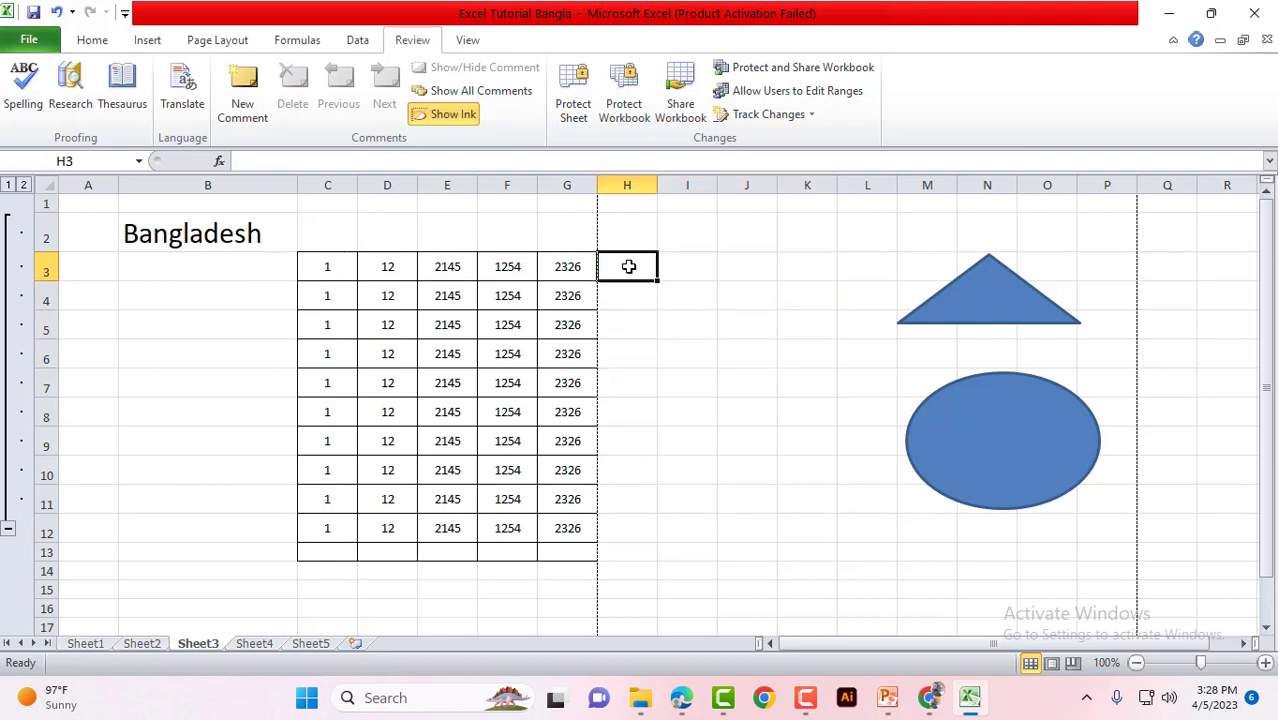
{"action": "left_click", "coordinate": [468, 40]}
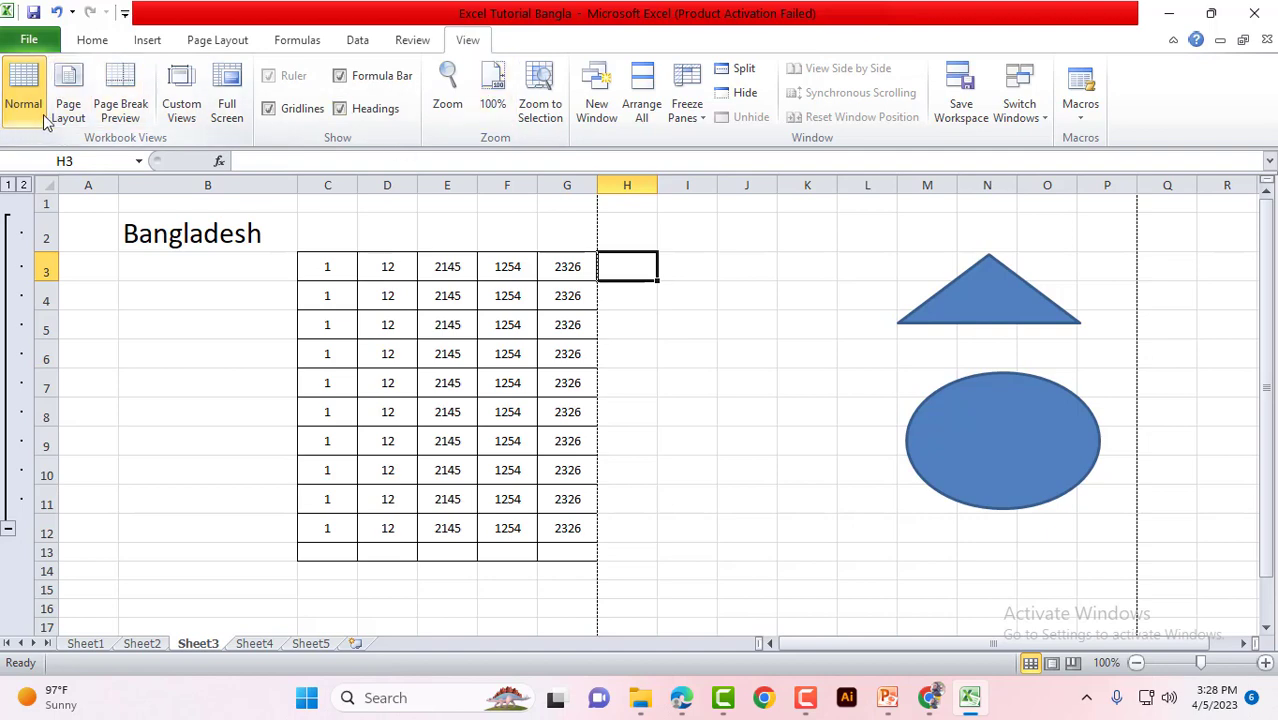
Look over the Bangladesh table (B4:H7) in Normal view, selecting cells and scrolling
{"action": "left_click", "coordinate": [782, 462]}
{"action": "left_click", "coordinate": [365, 375]}
{"action": "scroll", "coordinate": [420, 475], "scroll_direction": "down", "scroll_amount": 5}
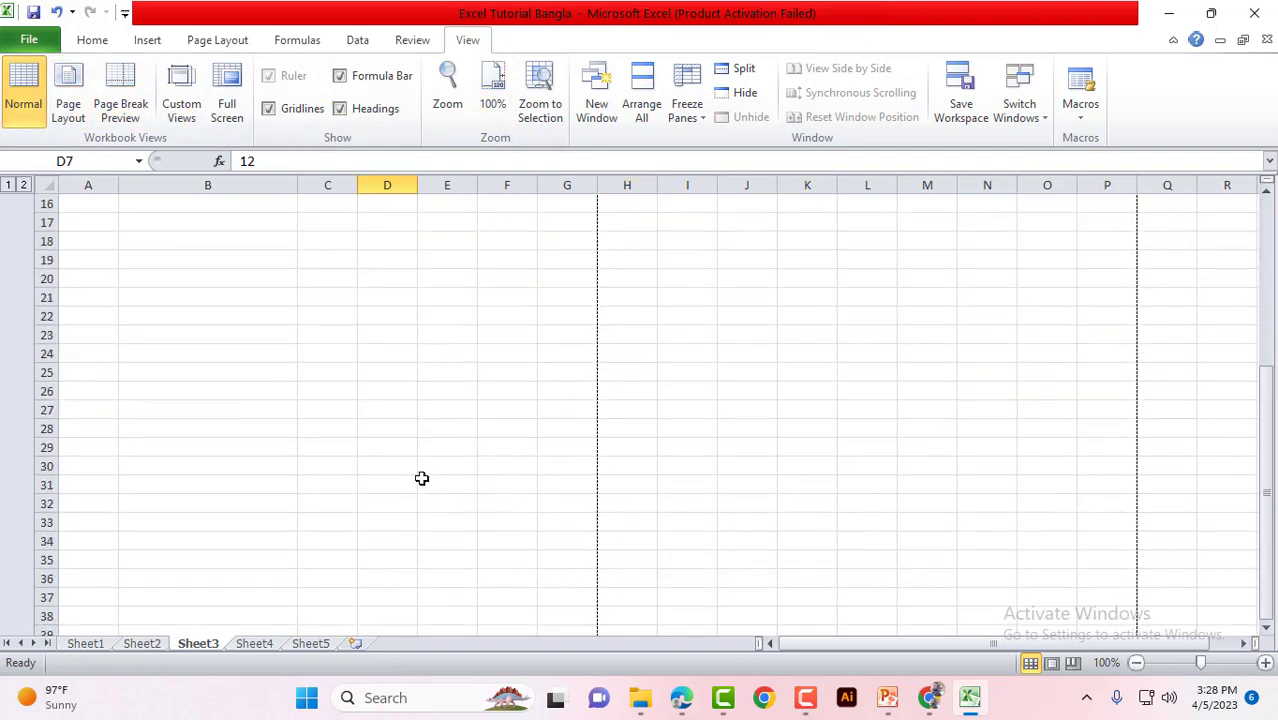
{"action": "scroll", "coordinate": [393, 460], "scroll_direction": "up", "scroll_amount": 5}
{"action": "mouse_move", "coordinate": [190, 292]}
{"action": "left_mouse_down"}
{"action": "mouse_move", "coordinate": [672, 422]}
{"action": "mouse_move", "coordinate": [690, 458]}
{"action": "left_mouse_up"}
{"action": "left_click", "coordinate": [688, 466]}
{"action": "scroll", "coordinate": [479, 456], "scroll_direction": "down", "scroll_amount": 1}
{"action": "scroll", "coordinate": [479, 460], "scroll_direction": "down", "scroll_amount": 3}
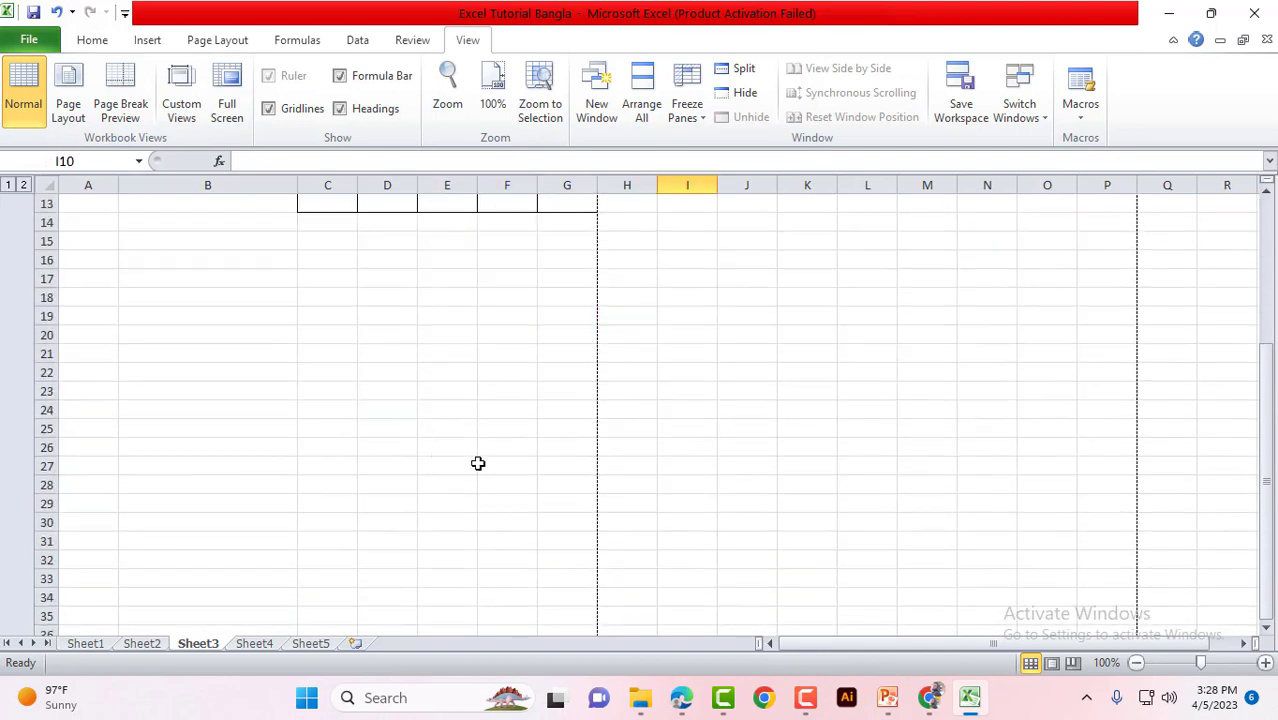
{"action": "scroll", "coordinate": [489, 462], "scroll_direction": "up", "scroll_amount": 4}
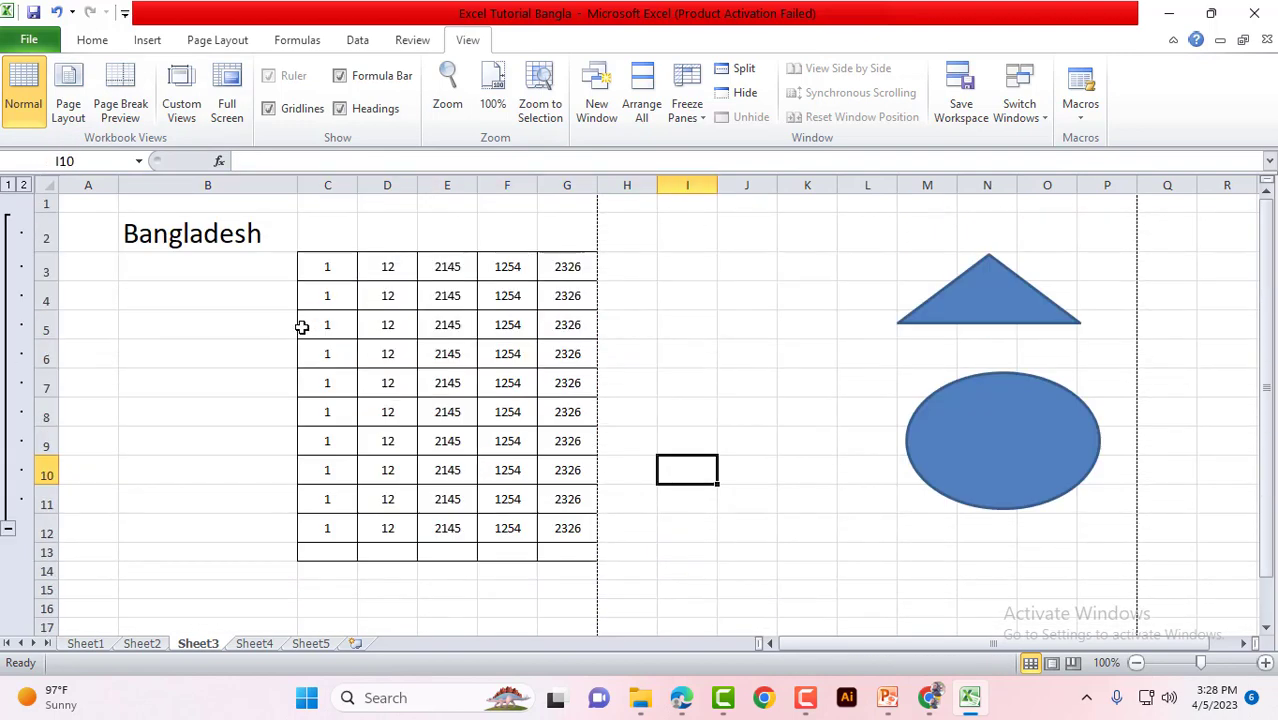
Switch Sheet3 to Page Layout view and scroll through the printed pages
{"action": "left_click", "coordinate": [64, 114]}
{"action": "scroll", "coordinate": [712, 426], "scroll_direction": "down", "scroll_amount": 5}
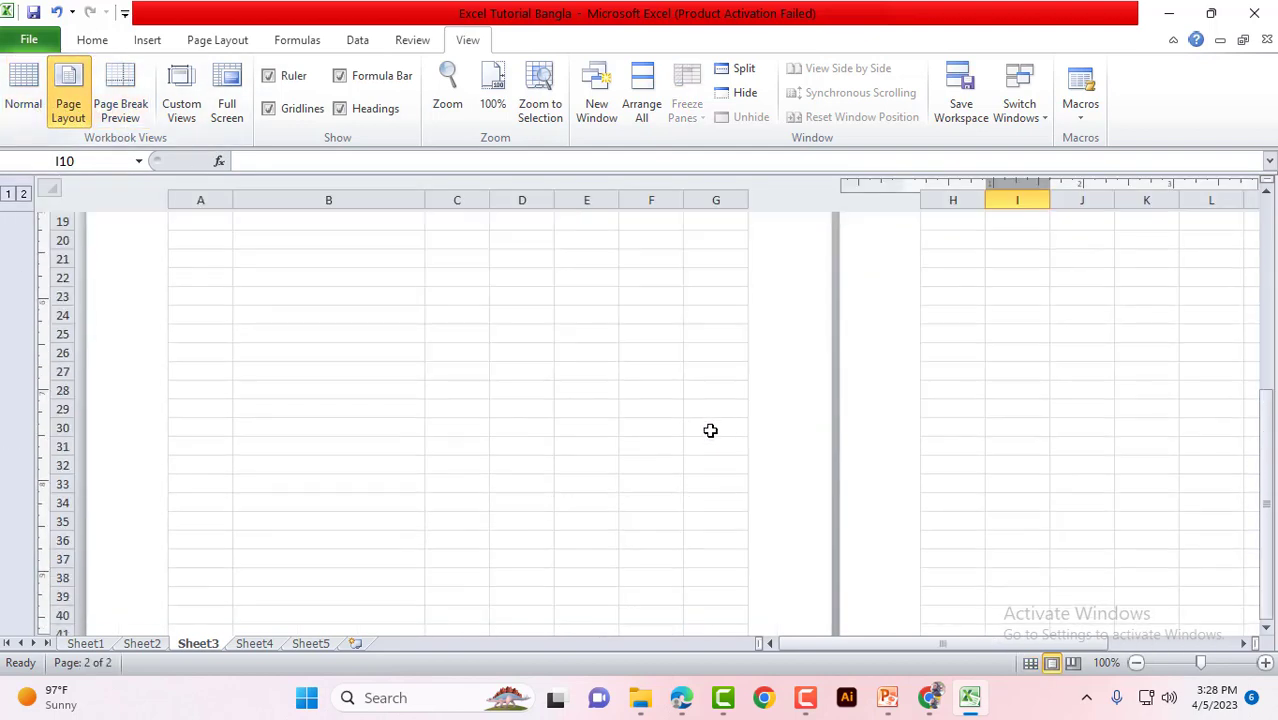
{"action": "scroll", "coordinate": [712, 400], "scroll_direction": "up", "scroll_amount": 6}
{"action": "left_click", "coordinate": [408, 360]}
{"action": "scroll", "coordinate": [659, 397], "scroll_direction": "down", "scroll_amount": 5}
{"action": "scroll", "coordinate": [732, 507], "scroll_direction": "down", "scroll_amount": 5}
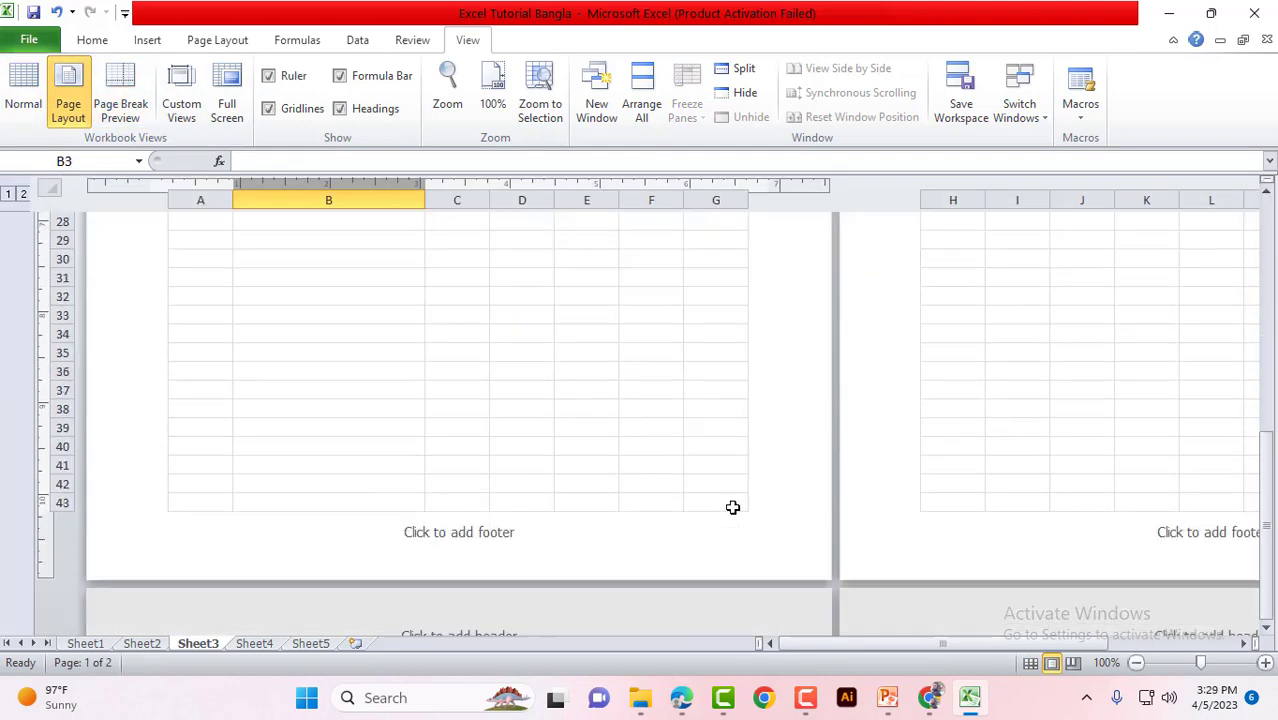
{"action": "scroll", "coordinate": [732, 507], "scroll_direction": "down", "scroll_amount": 4}
{"action": "scroll", "coordinate": [702, 539], "scroll_direction": "down", "scroll_amount": 7}
{"action": "scroll", "coordinate": [531, 539], "scroll_direction": "down", "scroll_amount": 2}
{"action": "scroll", "coordinate": [531, 539], "scroll_direction": "up", "scroll_amount": 8}
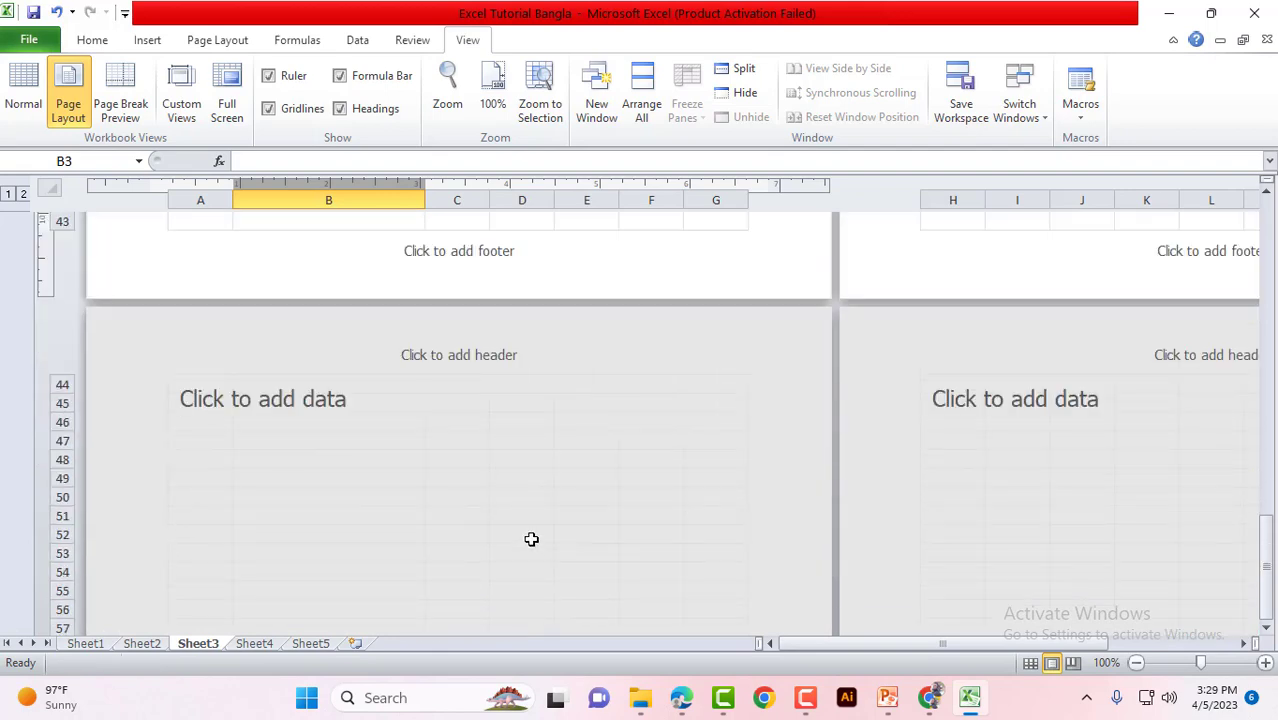
{"action": "scroll", "coordinate": [531, 539], "scroll_direction": "up", "scroll_amount": 8}
{"action": "scroll", "coordinate": [531, 543], "scroll_direction": "up", "scroll_amount": 7}
Check the bottom of the first page around C42, then scroll back up
{"action": "scroll", "coordinate": [540, 540], "scroll_direction": "down", "scroll_amount": 4}
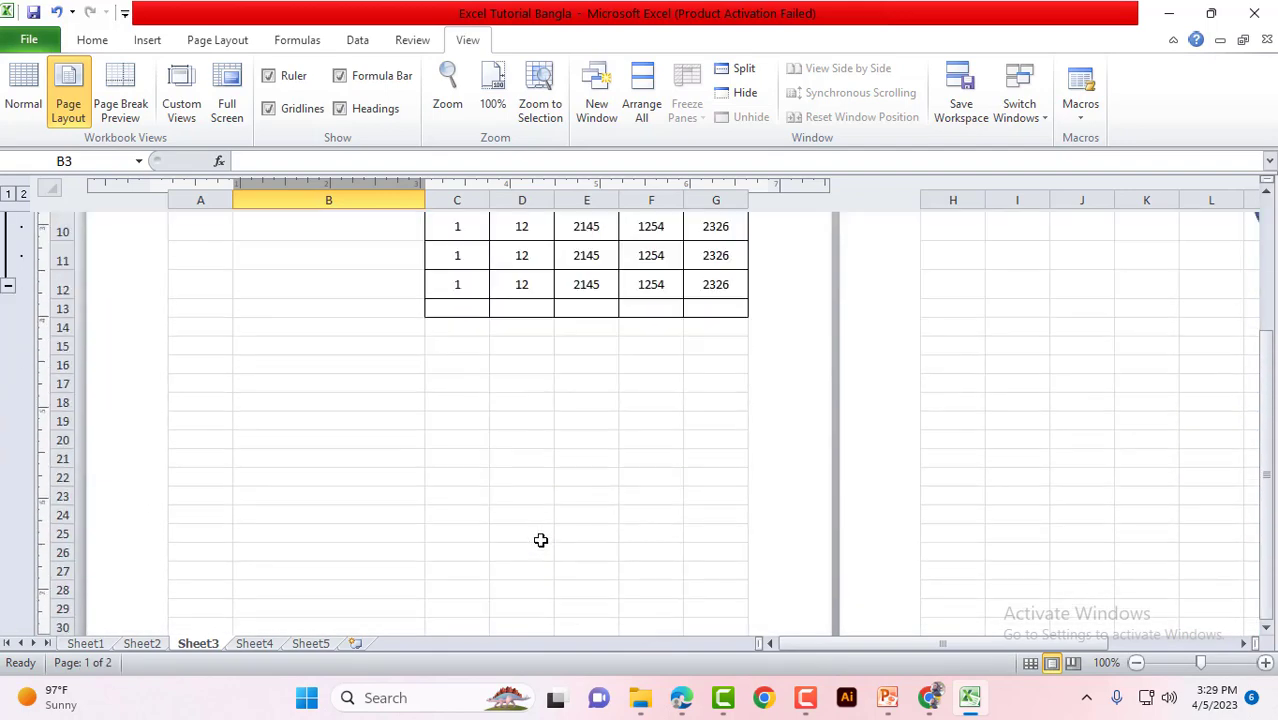
{"action": "scroll", "coordinate": [540, 542], "scroll_direction": "down", "scroll_amount": 3}
{"action": "scroll", "coordinate": [500, 480], "scroll_direction": "down", "scroll_amount": 4}
{"action": "left_click", "coordinate": [468, 421]}
{"action": "scroll", "coordinate": [599, 499], "scroll_direction": "down", "scroll_amount": 1}
{"action": "scroll", "coordinate": [584, 511], "scroll_direction": "up", "scroll_amount": 2}
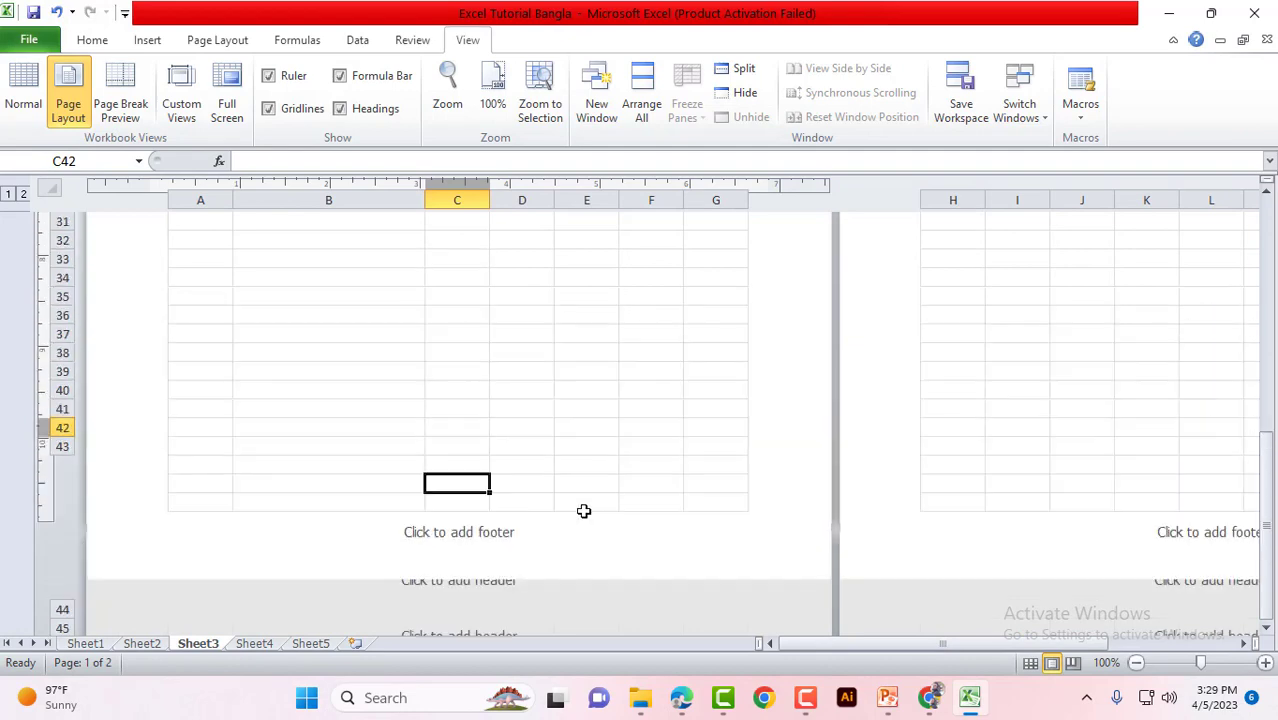
{"action": "scroll", "coordinate": [584, 511], "scroll_direction": "up", "scroll_amount": 5}
{"action": "scroll", "coordinate": [584, 510], "scroll_direction": "up", "scroll_amount": 5}
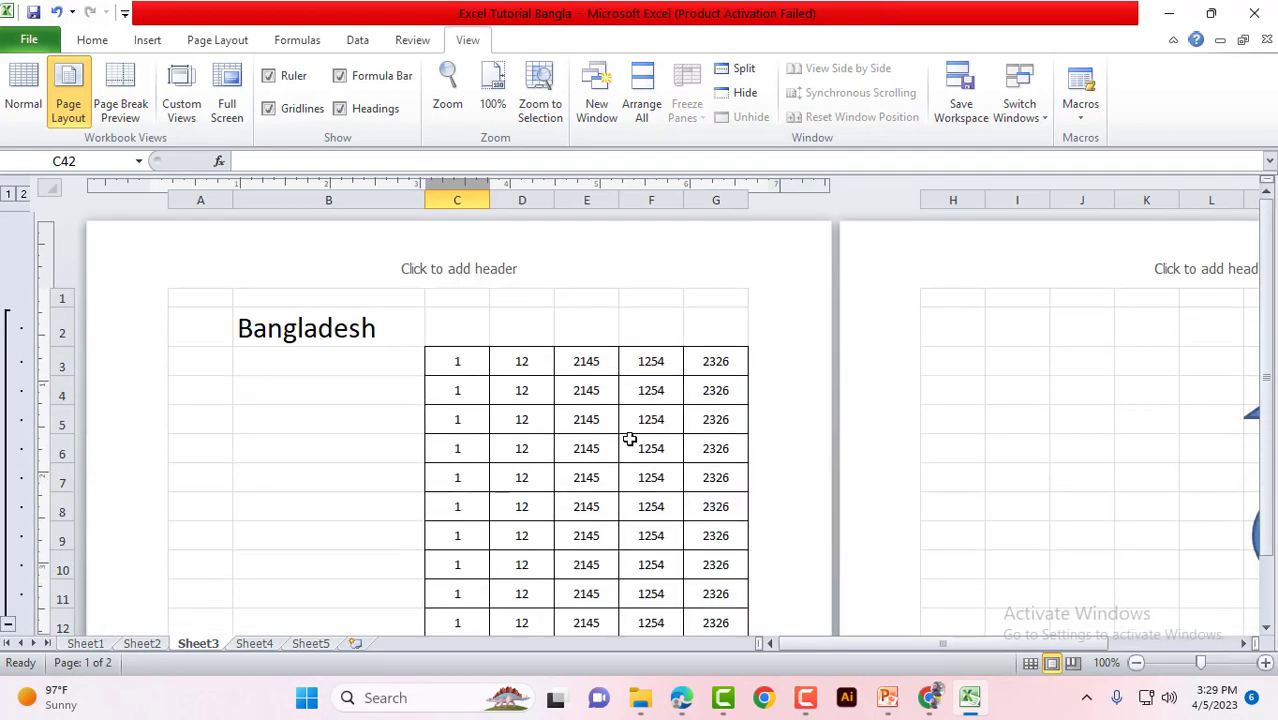
{"action": "scroll", "coordinate": [590, 446], "scroll_direction": "down", "scroll_amount": 4}
{"action": "scroll", "coordinate": [590, 446], "scroll_direction": "up", "scroll_amount": 3}
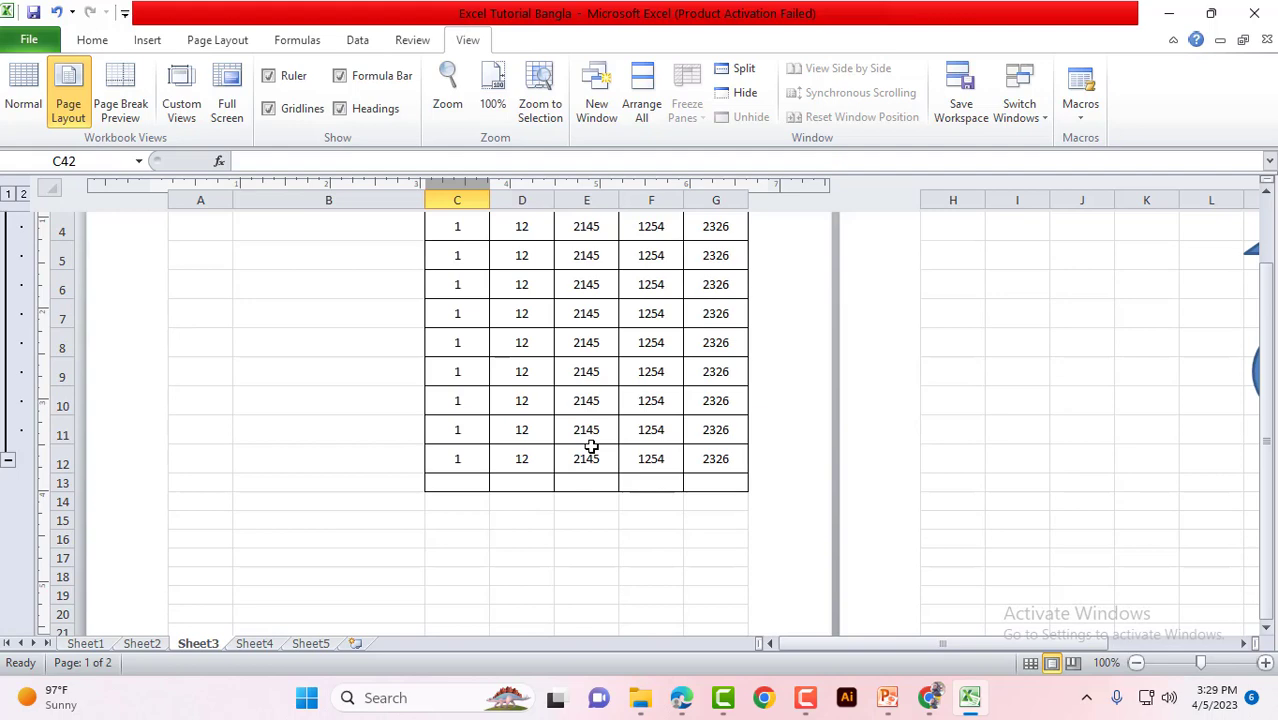
Switch to Page Break Preview and extend the print area to column Q and row 26
{"action": "left_click", "coordinate": [128, 120]}
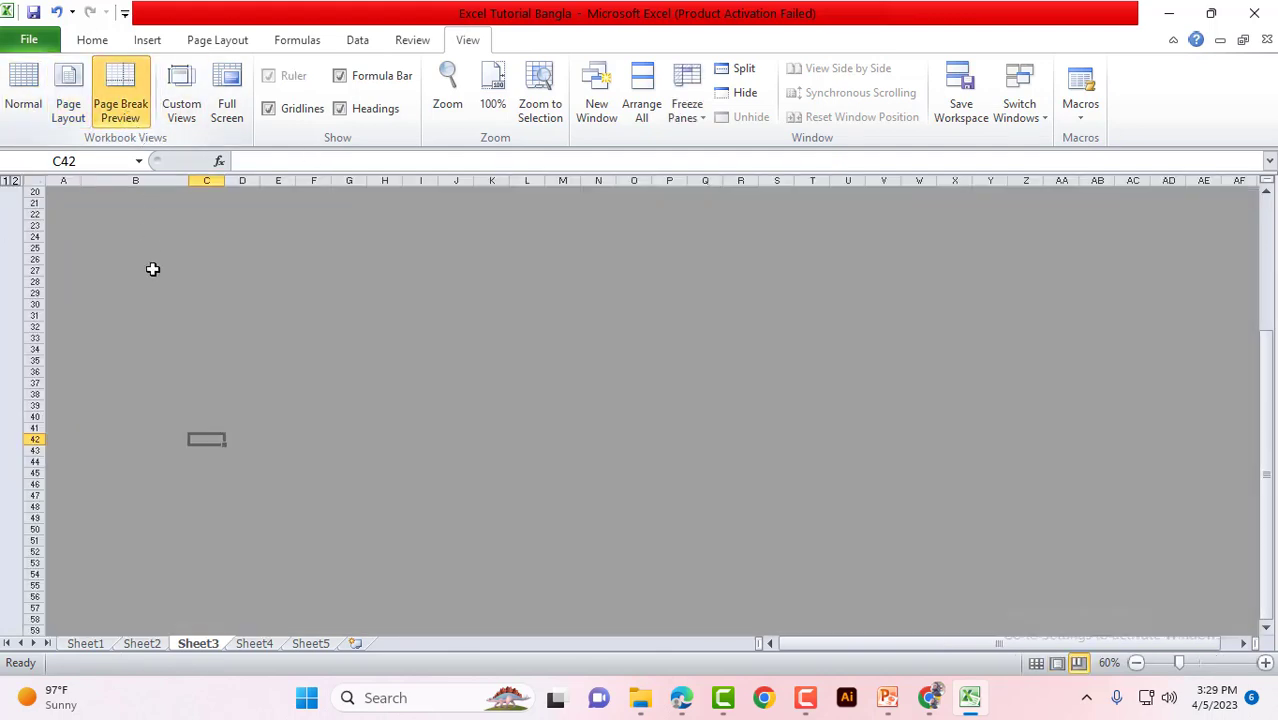
{"action": "left_click", "coordinate": [271, 337]}
{"action": "scroll", "coordinate": [315, 395], "scroll_direction": "up", "scroll_amount": 4}
{"action": "scroll", "coordinate": [315, 395], "scroll_direction": "up", "scroll_amount": 2}
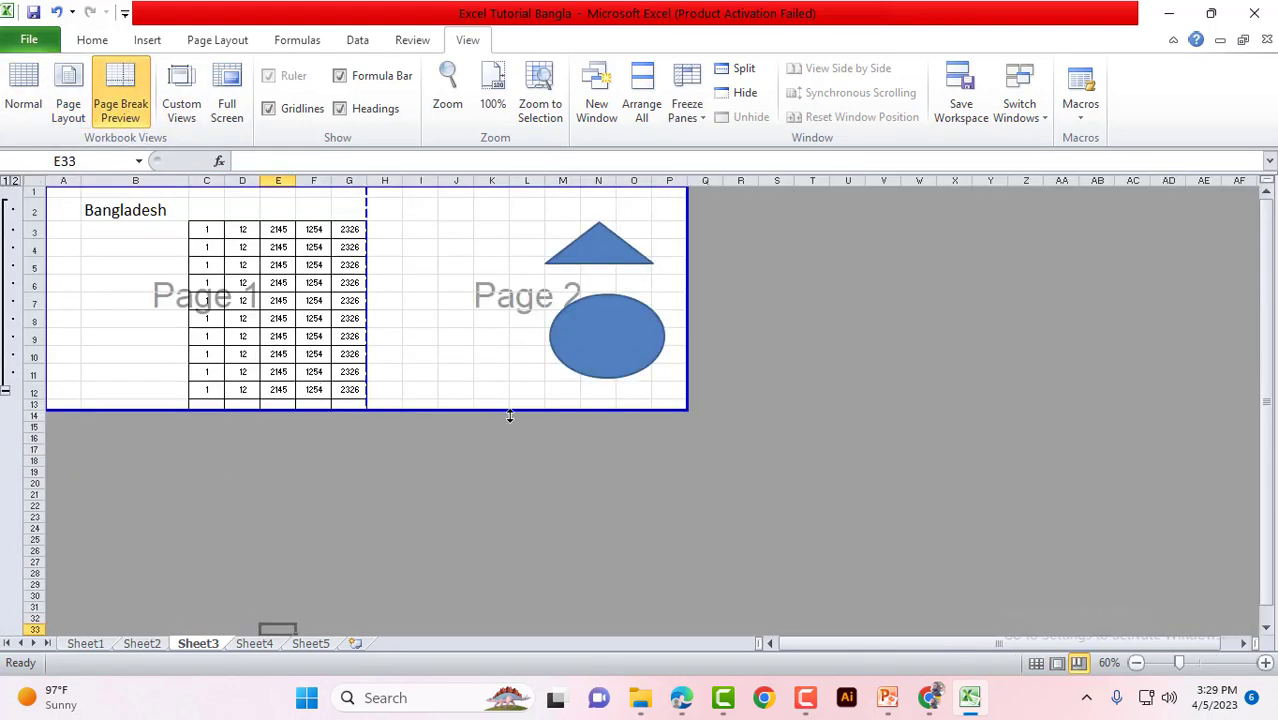
{"action": "left_click_drag", "start_coordinate": [686, 410], "coordinate": [721, 554]}
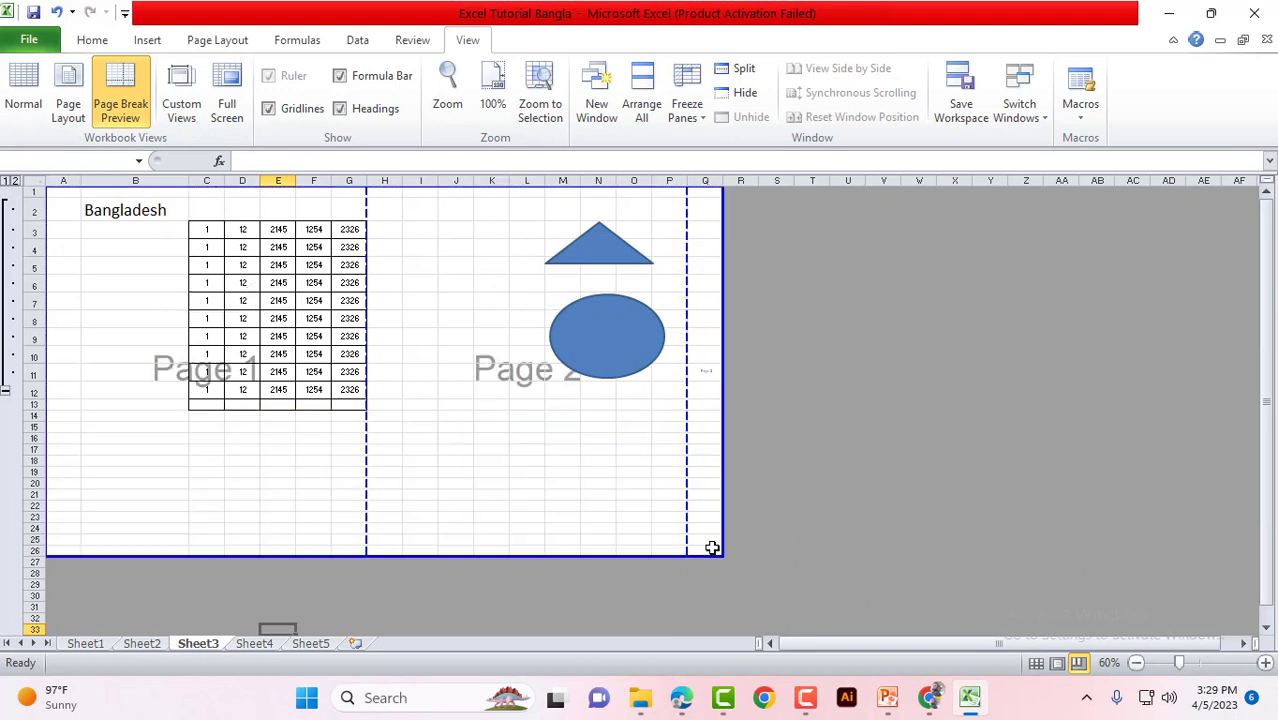
{"action": "left_click", "coordinate": [810, 449]}
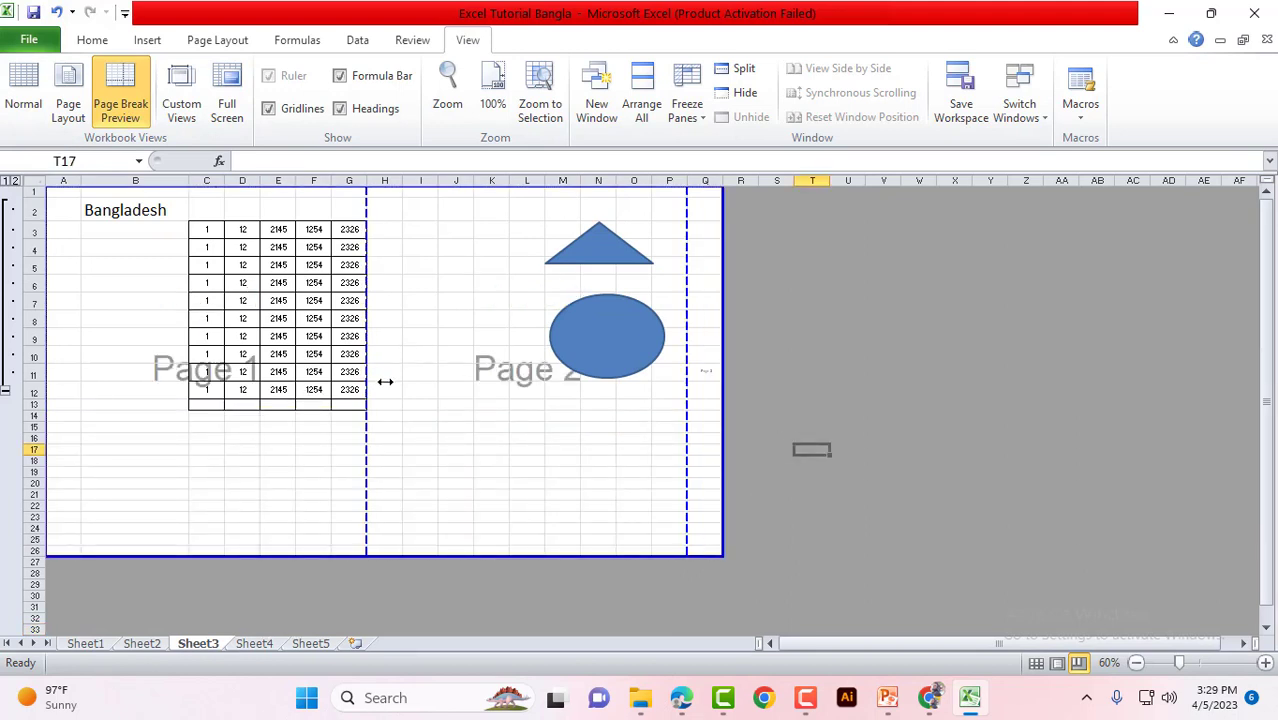
Drag the column P page break off so page 2 spans columns H–Q
{"action": "left_click", "coordinate": [514, 392]}
{"action": "left_click", "coordinate": [655, 372]}
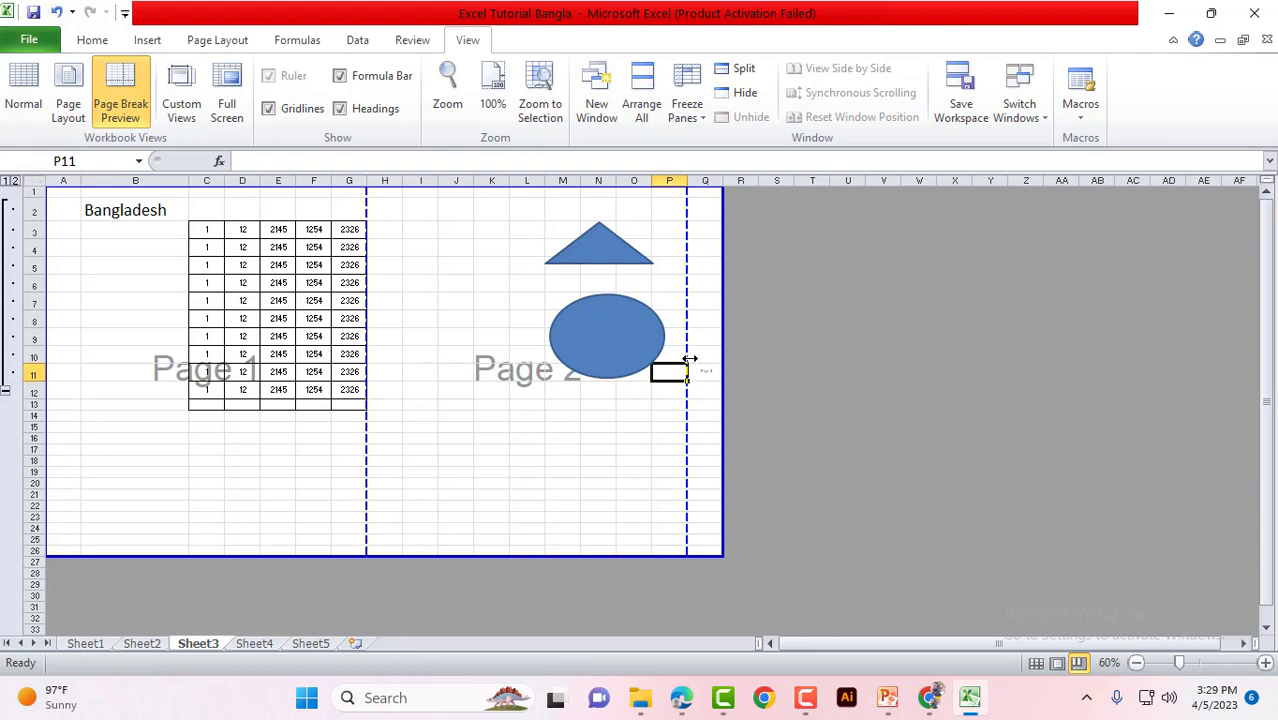
{"action": "left_click_drag", "start_coordinate": [689, 358], "coordinate": [740, 352]}
{"action": "left_click", "coordinate": [745, 352]}
Open the Custom Views list and close it without saving a view
{"action": "left_click", "coordinate": [555, 437]}
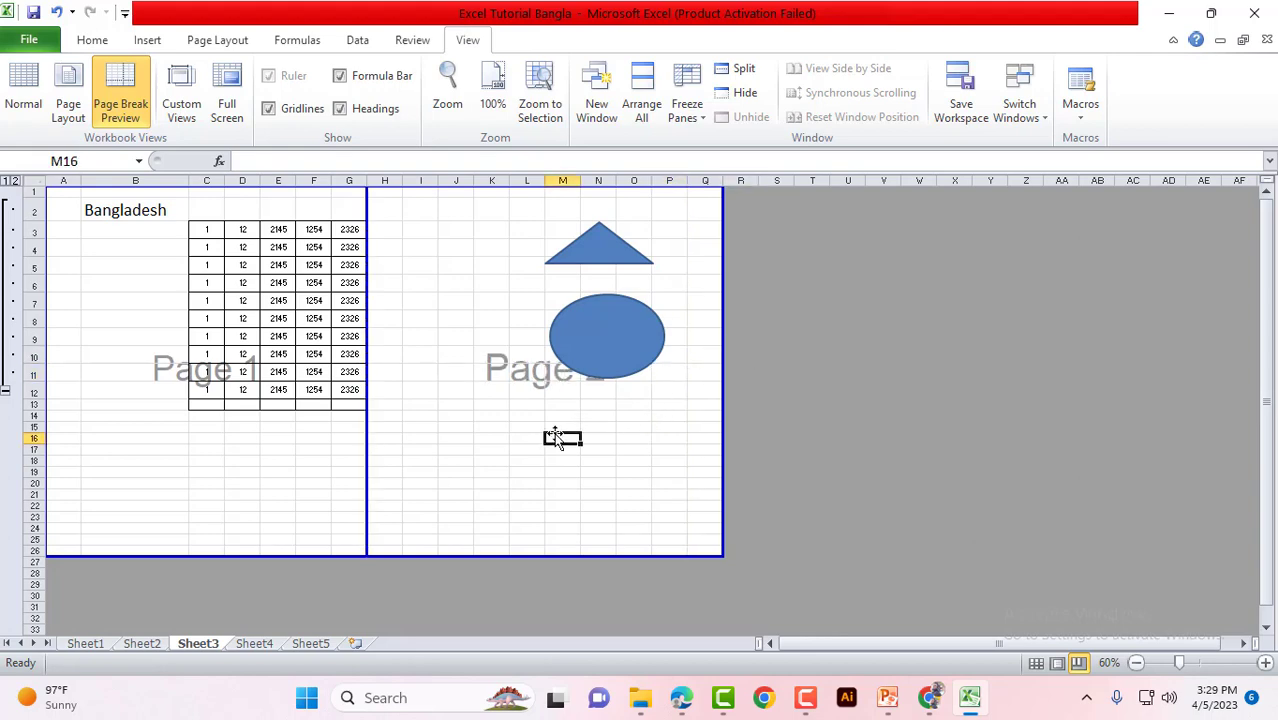
{"action": "left_click", "coordinate": [352, 404]}
{"action": "left_click", "coordinate": [226, 448]}
{"action": "left_click", "coordinate": [456, 404]}
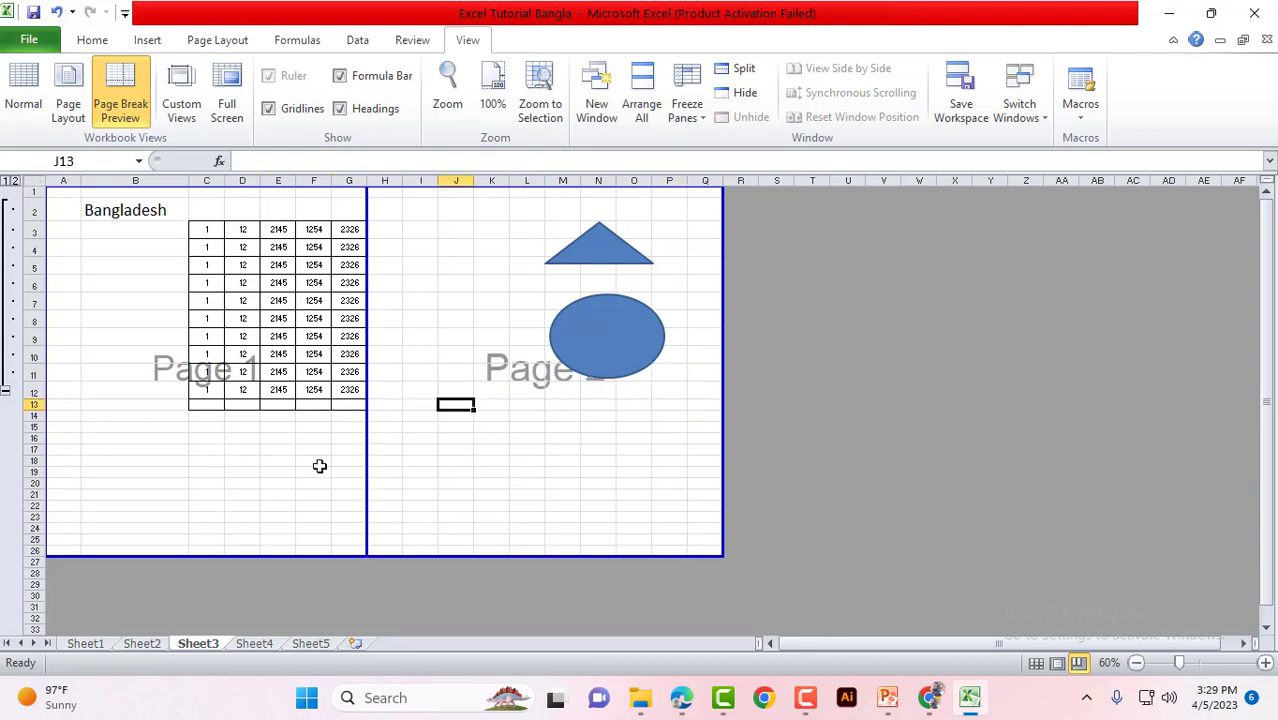
{"action": "left_click", "coordinate": [181, 108]}
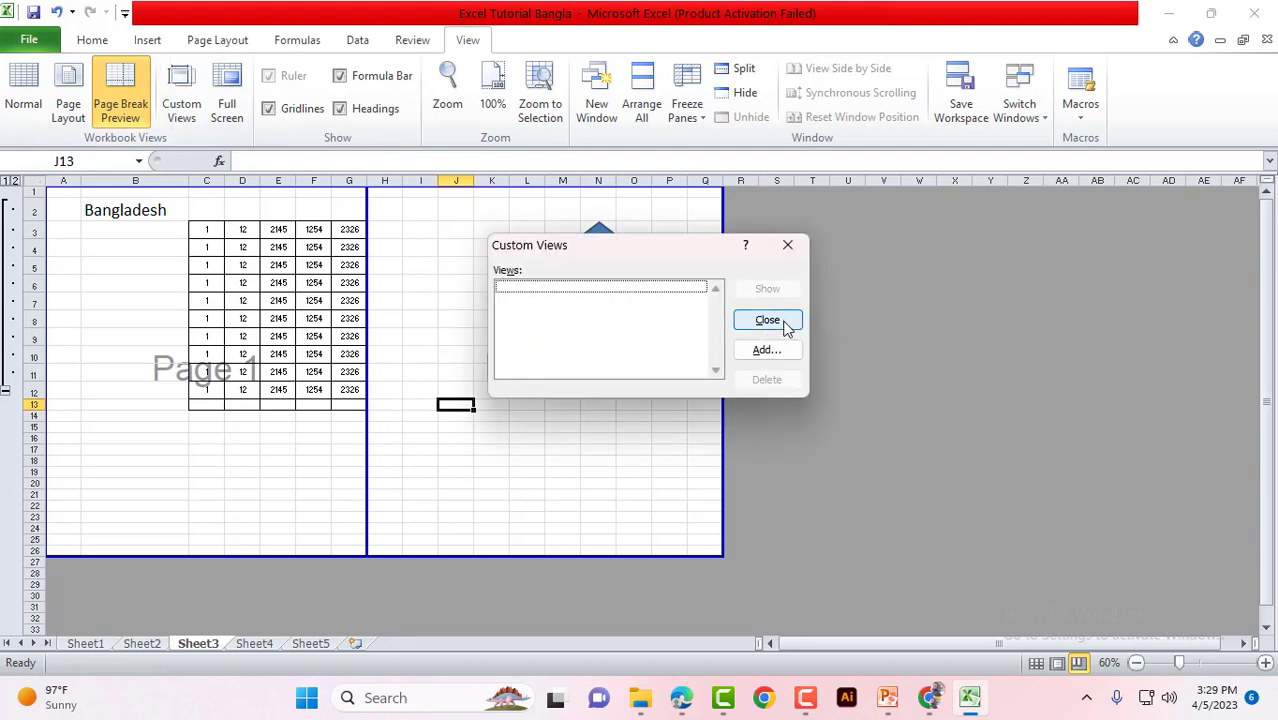
{"action": "left_click", "coordinate": [787, 245]}
Return Sheet3 to Normal view and scroll to see the dashed page-break lines
{"action": "left_click", "coordinate": [925, 285]}
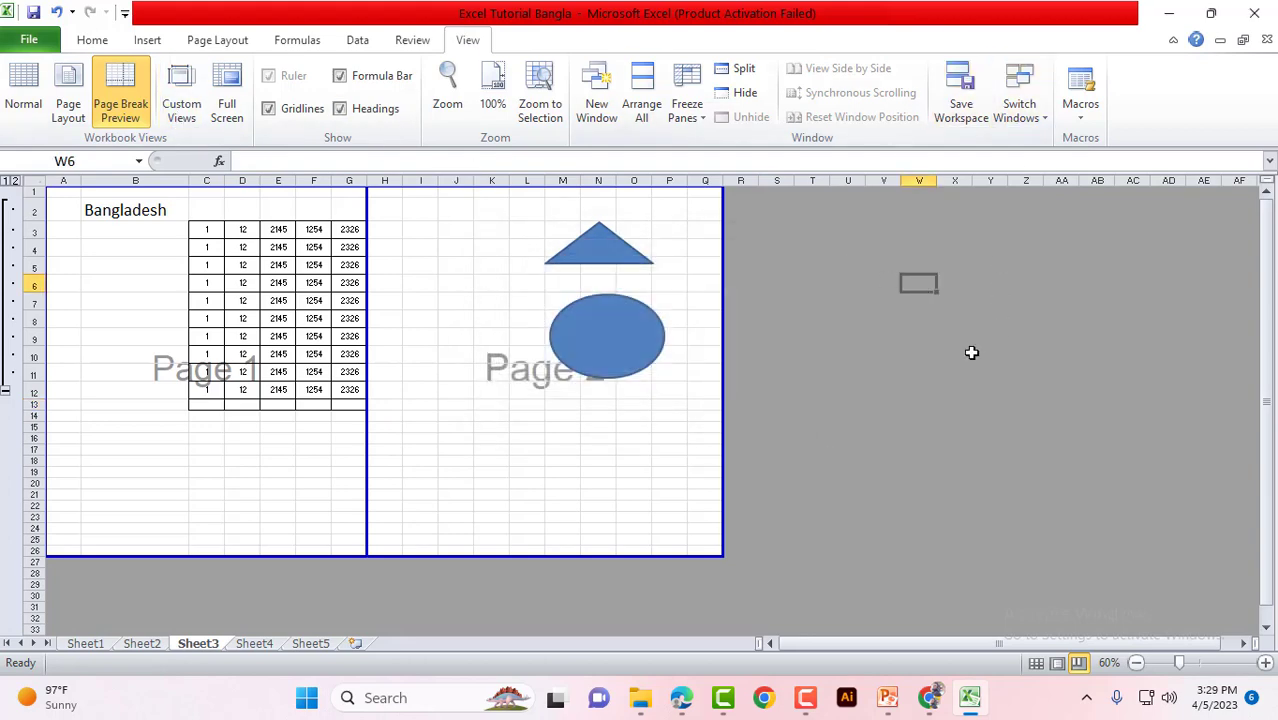
{"action": "left_click", "coordinate": [848, 300]}
{"action": "left_click", "coordinate": [24, 104]}
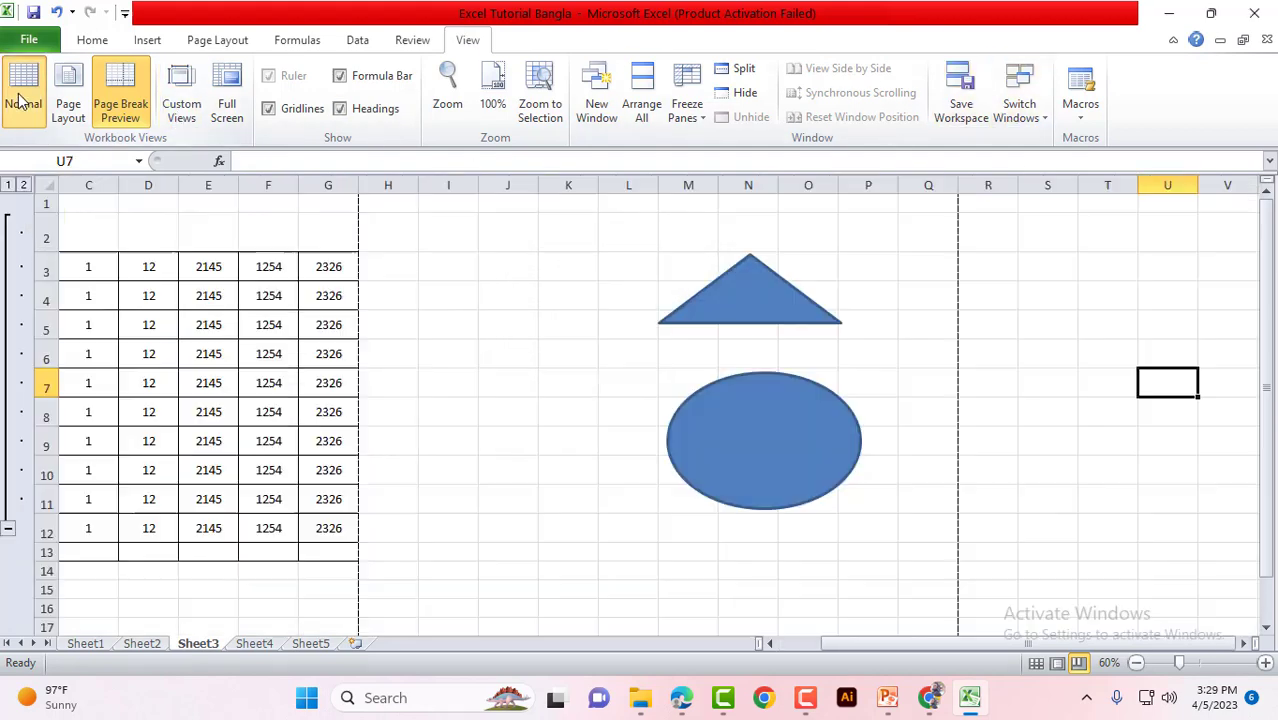
{"action": "left_click", "coordinate": [448, 245]}
{"action": "scroll", "coordinate": [570, 475], "scroll_direction": "down", "scroll_amount": 7}
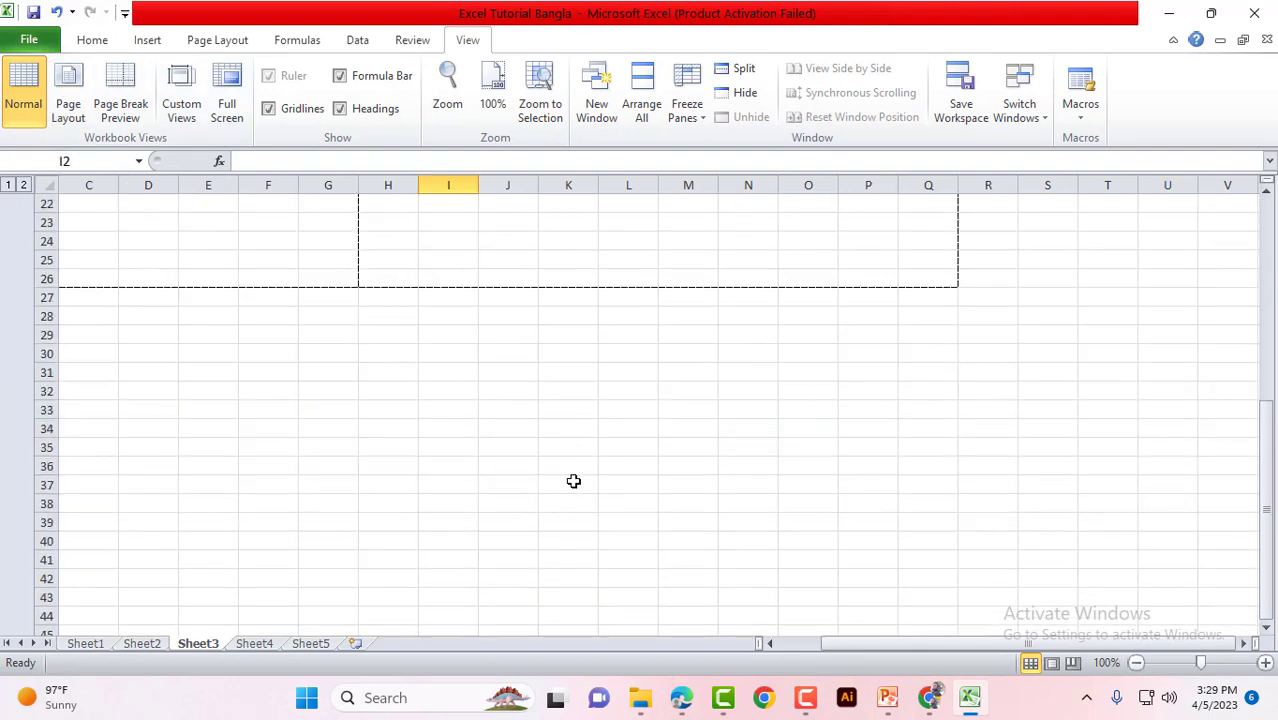
{"action": "scroll", "coordinate": [573, 479], "scroll_direction": "down", "scroll_amount": 5}
{"action": "scroll", "coordinate": [570, 478], "scroll_direction": "up", "scroll_amount": 11}
{"action": "scroll", "coordinate": [563, 473], "scroll_direction": "up", "scroll_amount": 1}
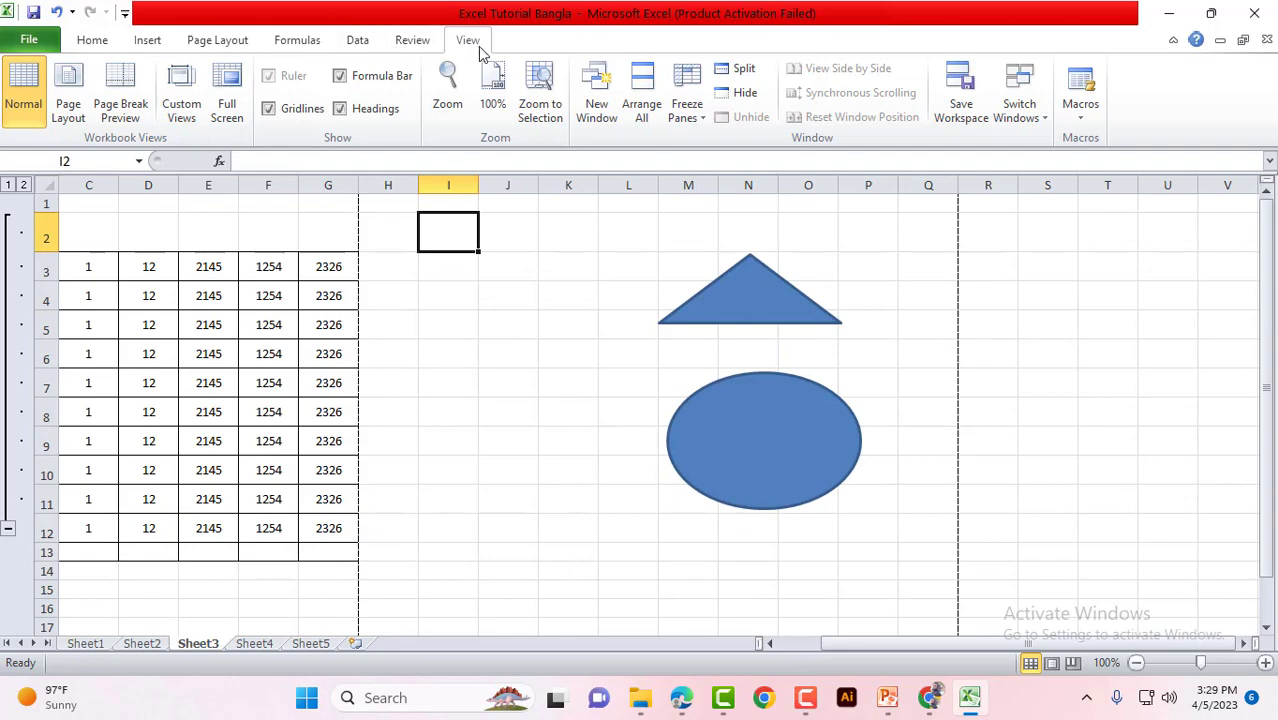
Check the workbook's file information in Backstage view, then return to the Home tab
{"action": "left_click", "coordinate": [40, 45]}
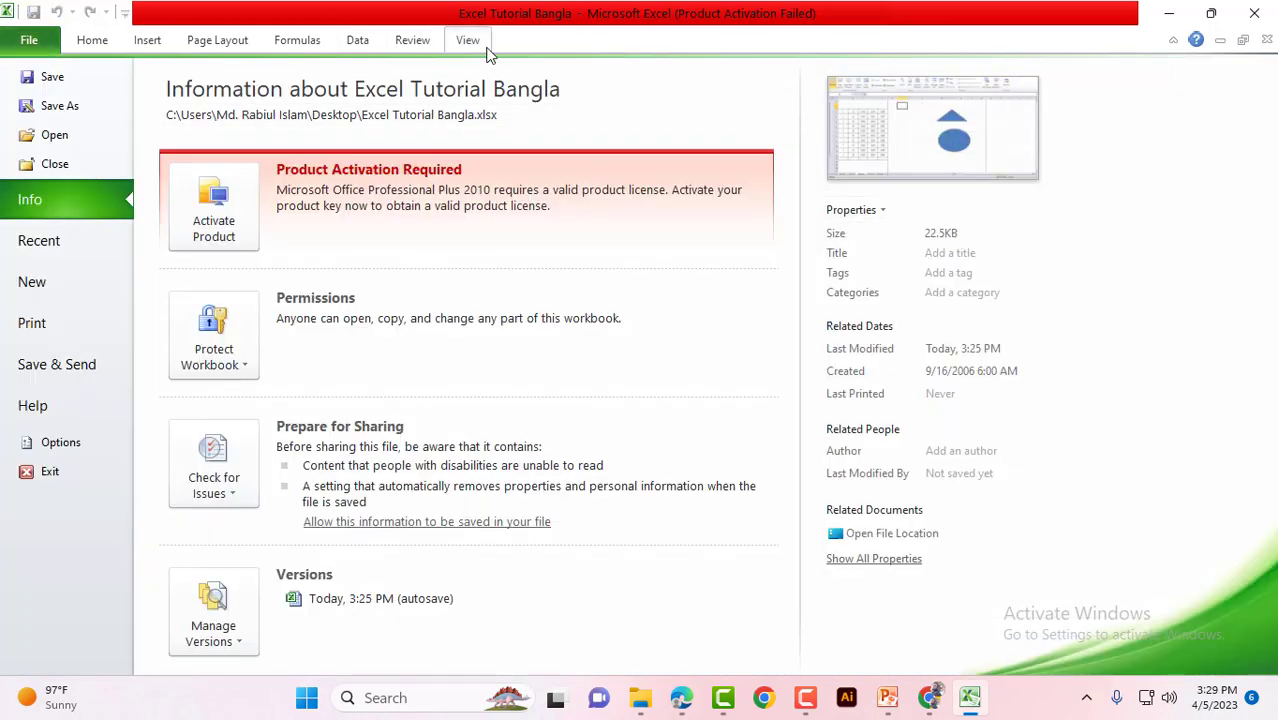
{"action": "left_click", "coordinate": [468, 40]}
{"action": "left_click", "coordinate": [102, 48]}
{"action": "left_click", "coordinate": [29, 45]}
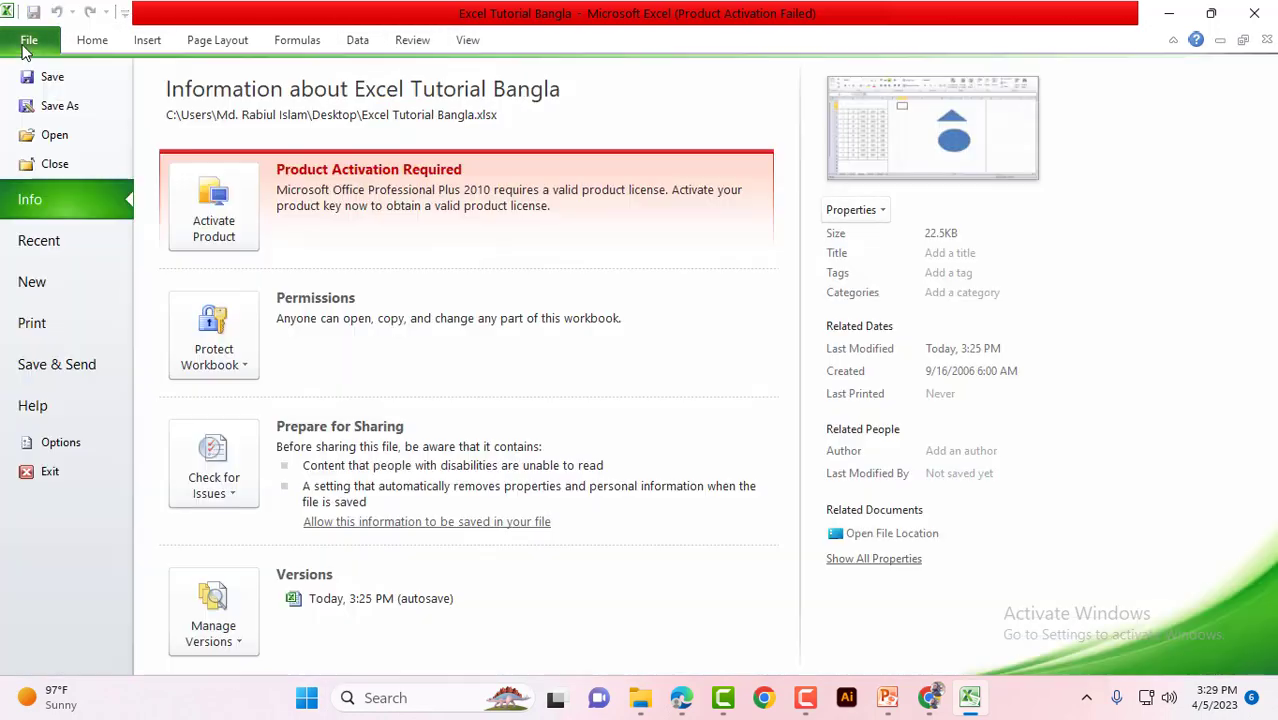
{"action": "left_click", "coordinate": [92, 44]}
{"action": "left_click", "coordinate": [29, 45]}
{"action": "left_click", "coordinate": [88, 45]}
{"action": "left_click", "coordinate": [29, 45]}
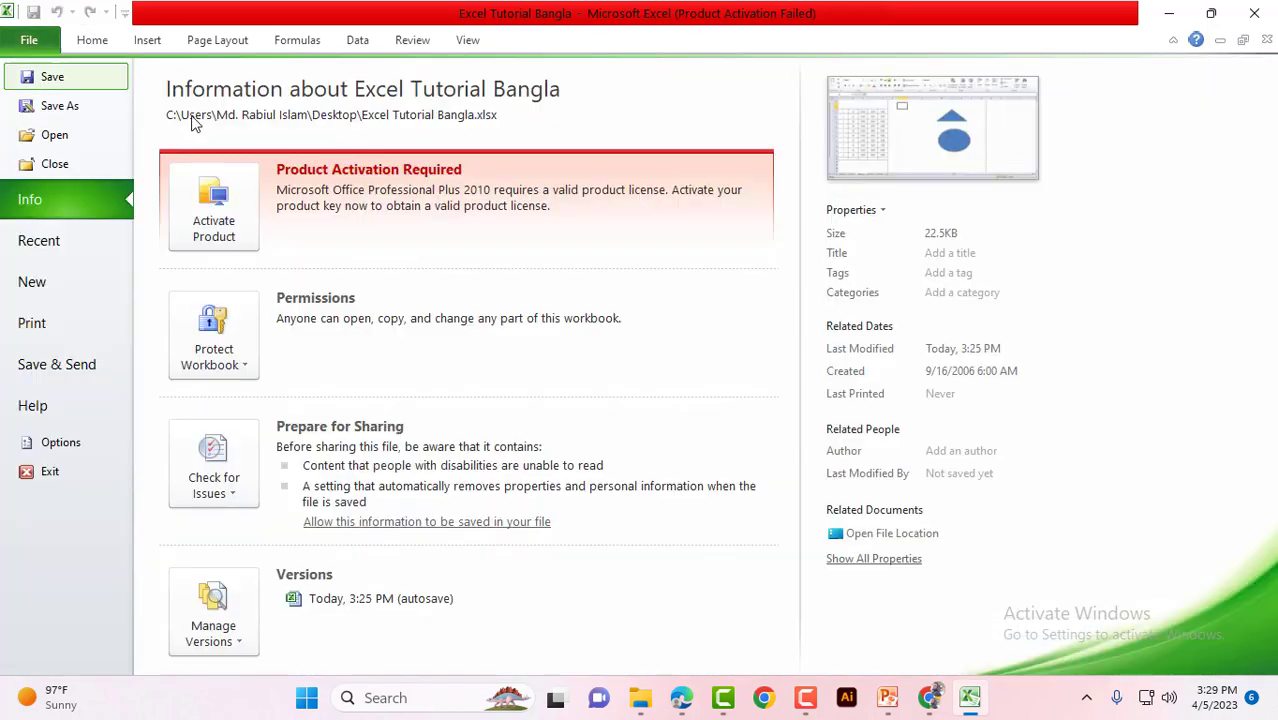
{"action": "left_click", "coordinate": [92, 42]}
Select cells around the Bangladesh title in B2, ending with range A1:B2
{"action": "left_click", "coordinate": [513, 289]}
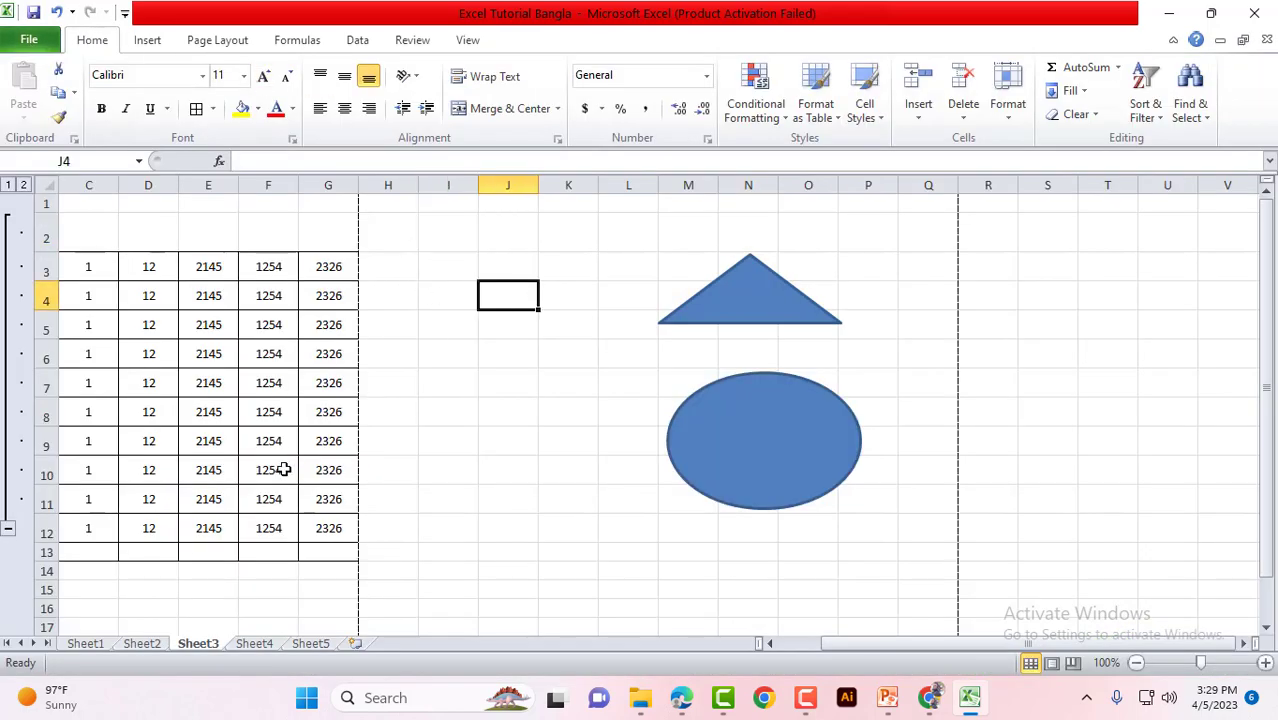
{"action": "left_click_drag", "start_coordinate": [887, 646], "coordinate": [804, 648]}
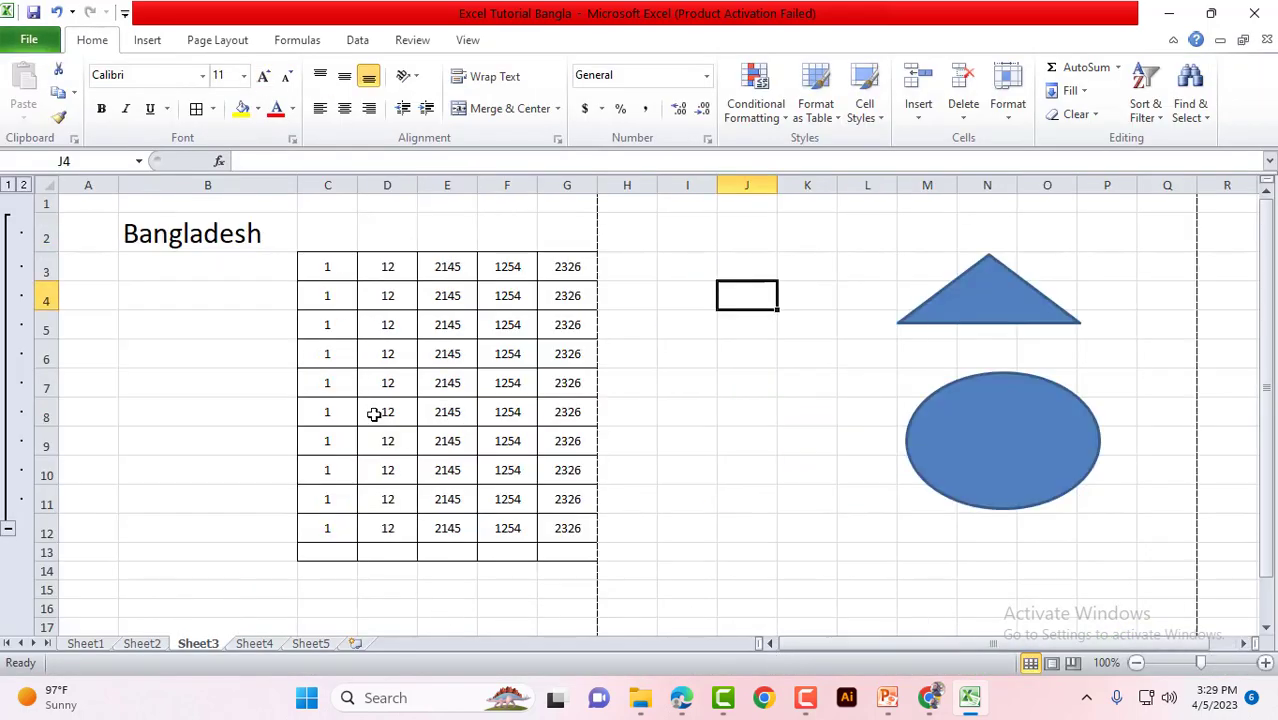
{"action": "left_click", "coordinate": [208, 294]}
{"action": "left_click", "coordinate": [140, 232]}
{"action": "left_click", "coordinate": [98, 238]}
{"action": "left_click", "coordinate": [100, 205]}
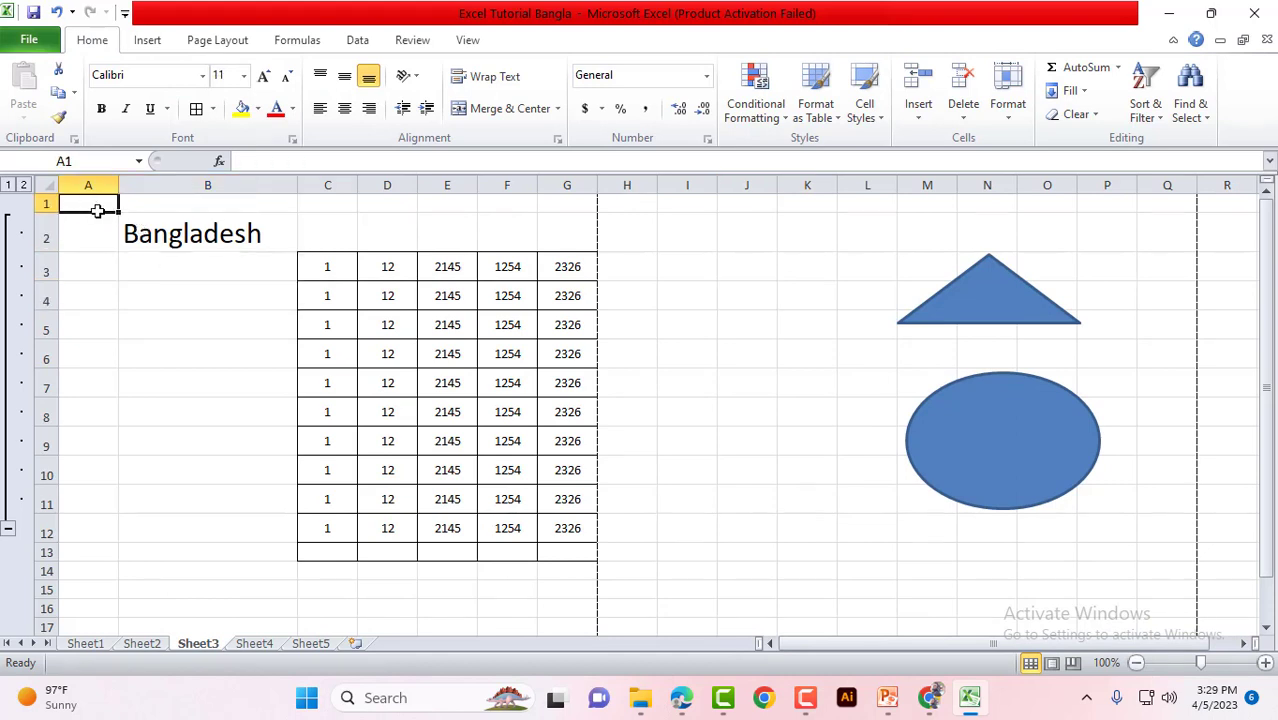
{"action": "left_click_drag", "start_coordinate": [100, 205], "coordinate": [198, 225]}
Alternate the selection between cells A1 and B1, briefly selecting column A
{"action": "left_click", "coordinate": [127, 204]}
{"action": "left_click", "coordinate": [95, 203]}
{"action": "left_click", "coordinate": [172, 205]}
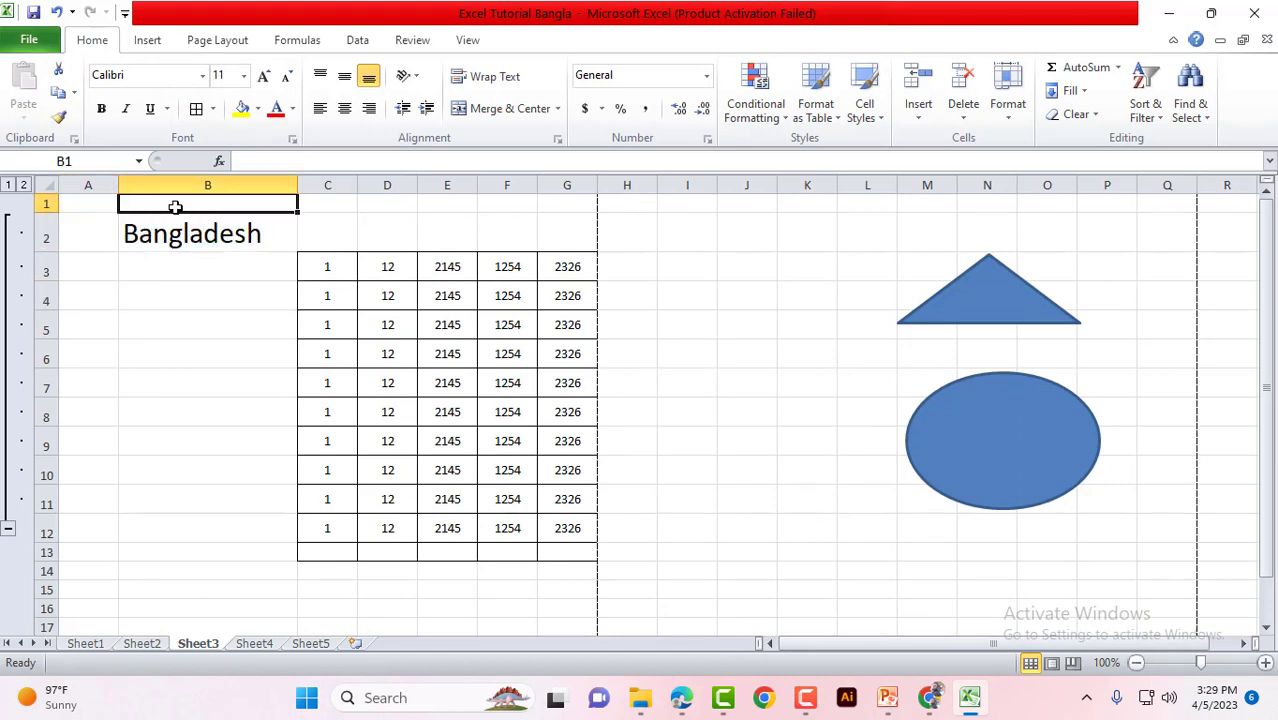
{"action": "left_click", "coordinate": [88, 185]}
{"action": "left_click", "coordinate": [122, 204]}
{"action": "left_click", "coordinate": [93, 203]}
{"action": "left_click", "coordinate": [166, 200]}
{"action": "left_click", "coordinate": [111, 200]}
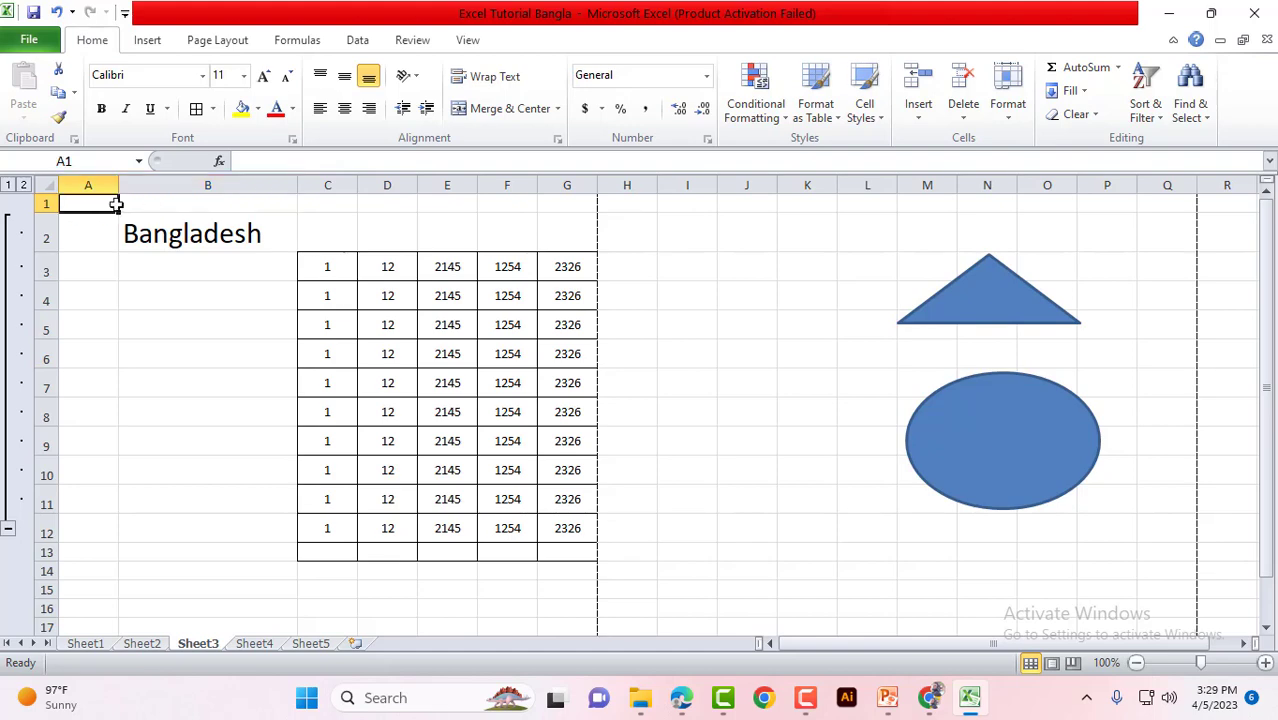
{"action": "left_click", "coordinate": [172, 208]}
{"action": "left_click", "coordinate": [97, 205]}
{"action": "left_click", "coordinate": [165, 205]}
{"action": "left_click", "coordinate": [98, 204]}
{"action": "left_click", "coordinate": [177, 205]}
{"action": "left_click", "coordinate": [92, 204]}
{"action": "left_click", "coordinate": [171, 205]}
Go to Sheet1 and inspect the Excel Raw label in C5 and 1,048,576 in D5
{"action": "left_click", "coordinate": [95, 646]}
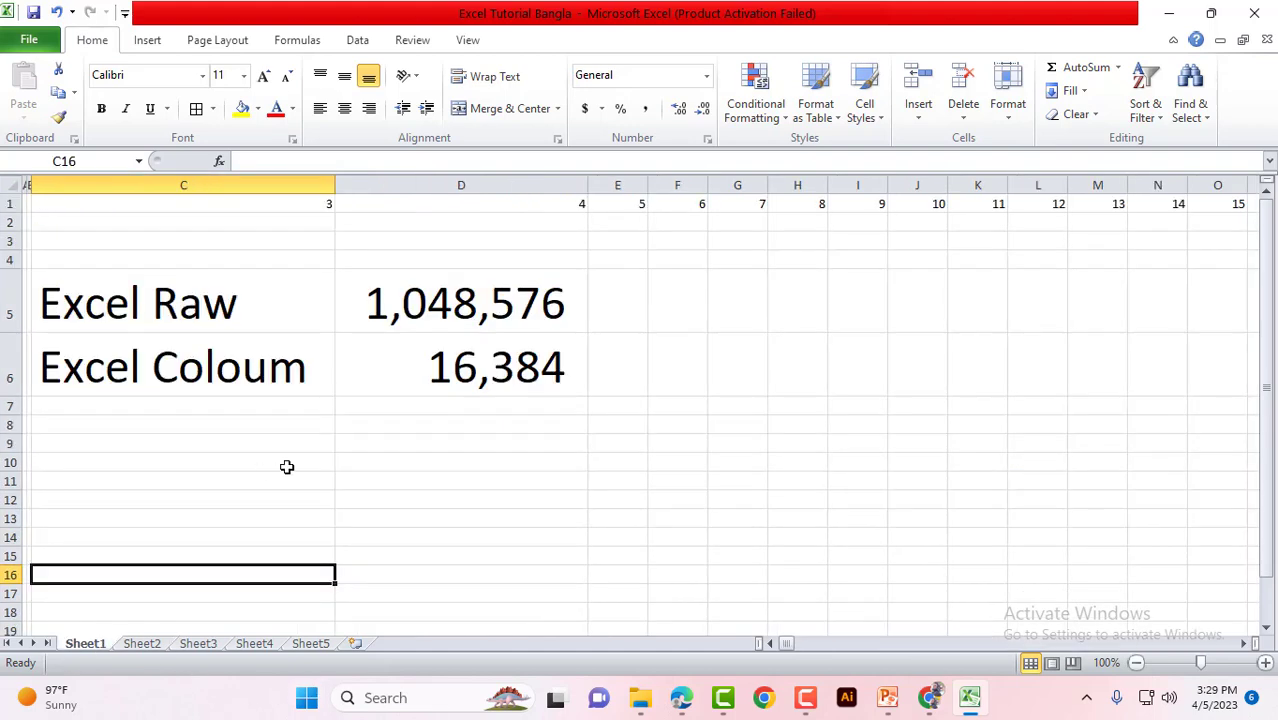
{"action": "left_click", "coordinate": [142, 312]}
{"action": "left_click", "coordinate": [82, 204]}
{"action": "left_click", "coordinate": [126, 314]}
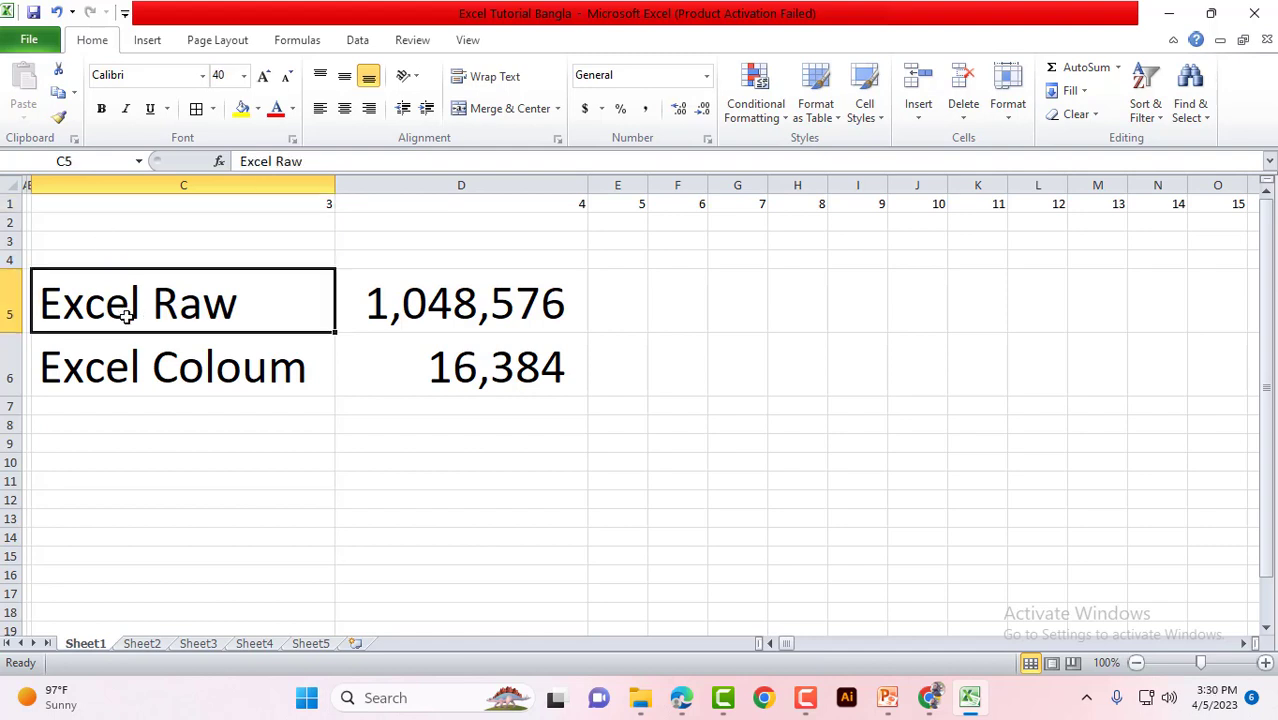
{"action": "left_click", "coordinate": [551, 315]}
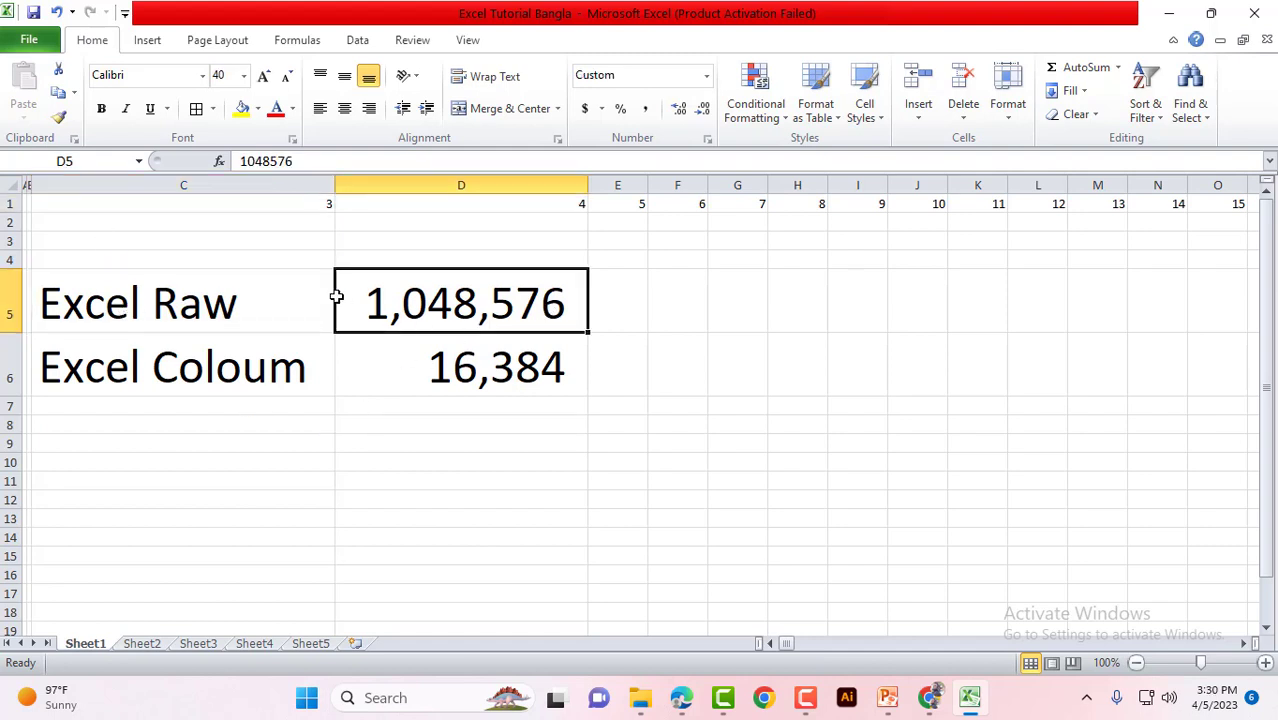
{"action": "left_click", "coordinate": [270, 300]}
{"action": "left_click", "coordinate": [444, 321]}
{"action": "left_click", "coordinate": [615, 323]}
{"action": "left_click", "coordinate": [555, 302]}
Select rows 1–31, clear the selection, scroll to the top and pick D5
{"action": "mouse_move", "coordinate": [6, 204]}
{"action": "left_mouse_down"}
{"action": "mouse_move", "coordinate": [10, 607]}
{"action": "mouse_move", "coordinate": [20, 508]}
{"action": "left_mouse_up"}
{"action": "left_click", "coordinate": [186, 449]}
{"action": "scroll", "coordinate": [463, 516], "scroll_direction": "up", "scroll_amount": 9}
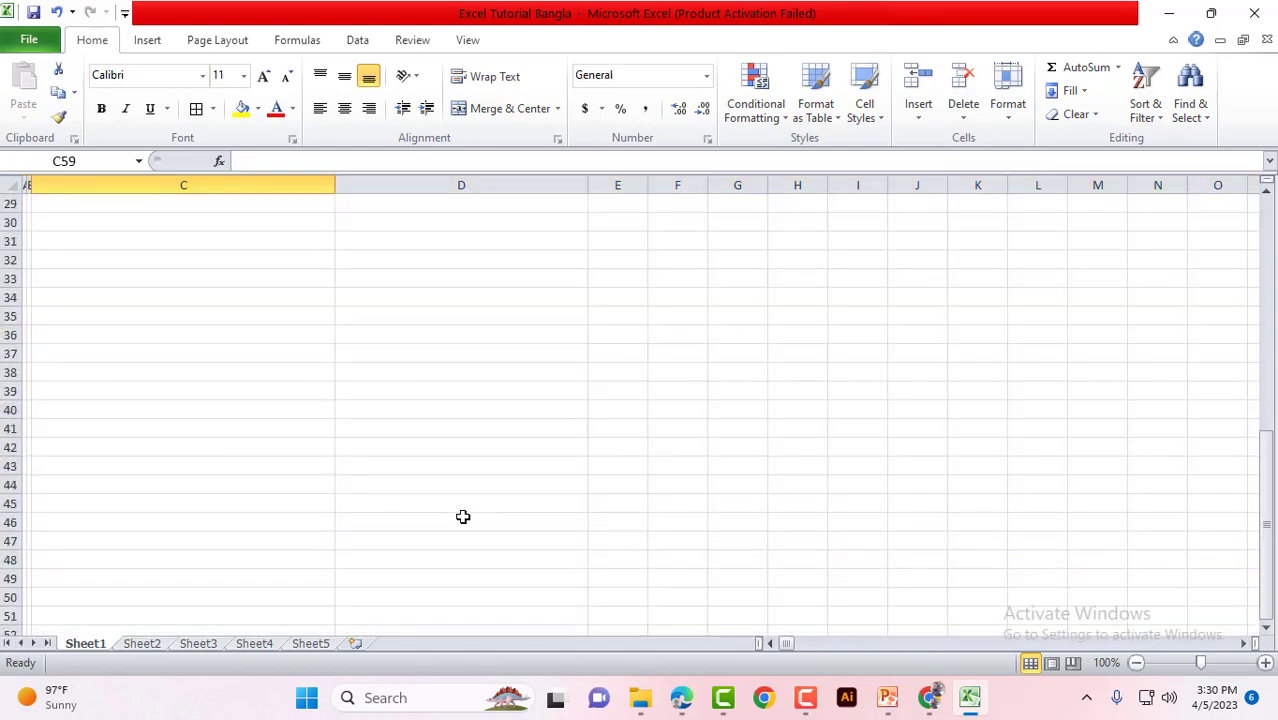
{"action": "scroll", "coordinate": [463, 516], "scroll_direction": "up", "scroll_amount": 3}
{"action": "scroll", "coordinate": [465, 505], "scroll_direction": "up", "scroll_amount": 6}
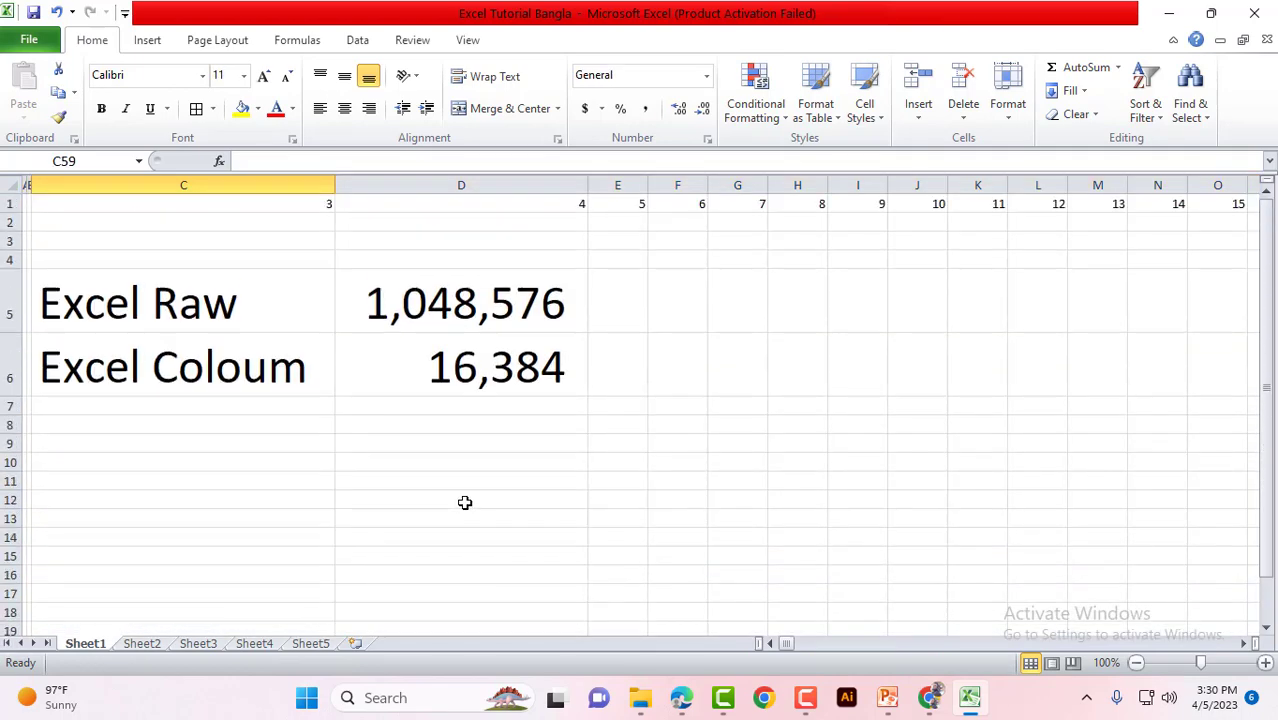
{"action": "left_click", "coordinate": [444, 323]}
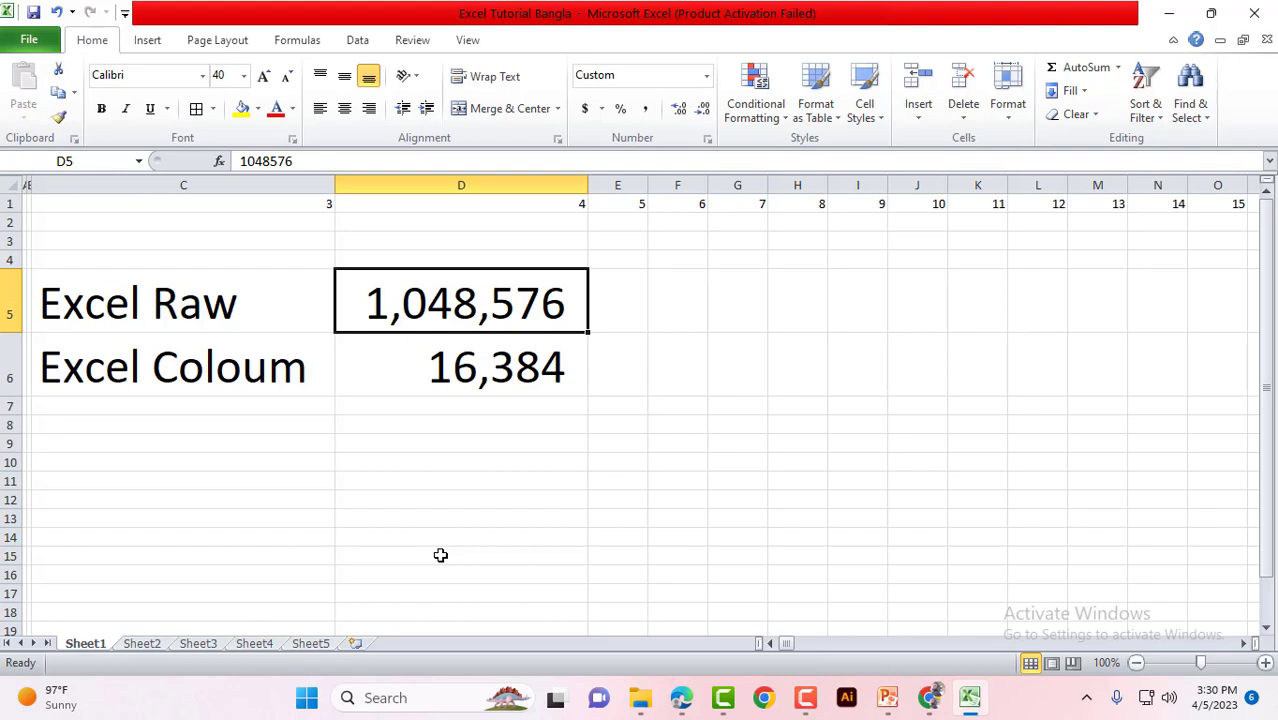
Jump with Ctrl+Down to row 1048576 and scroll past it to the grey area
{"action": "key", "text": "Down"}
{"action": "key", "text": "ctrl+Down"}
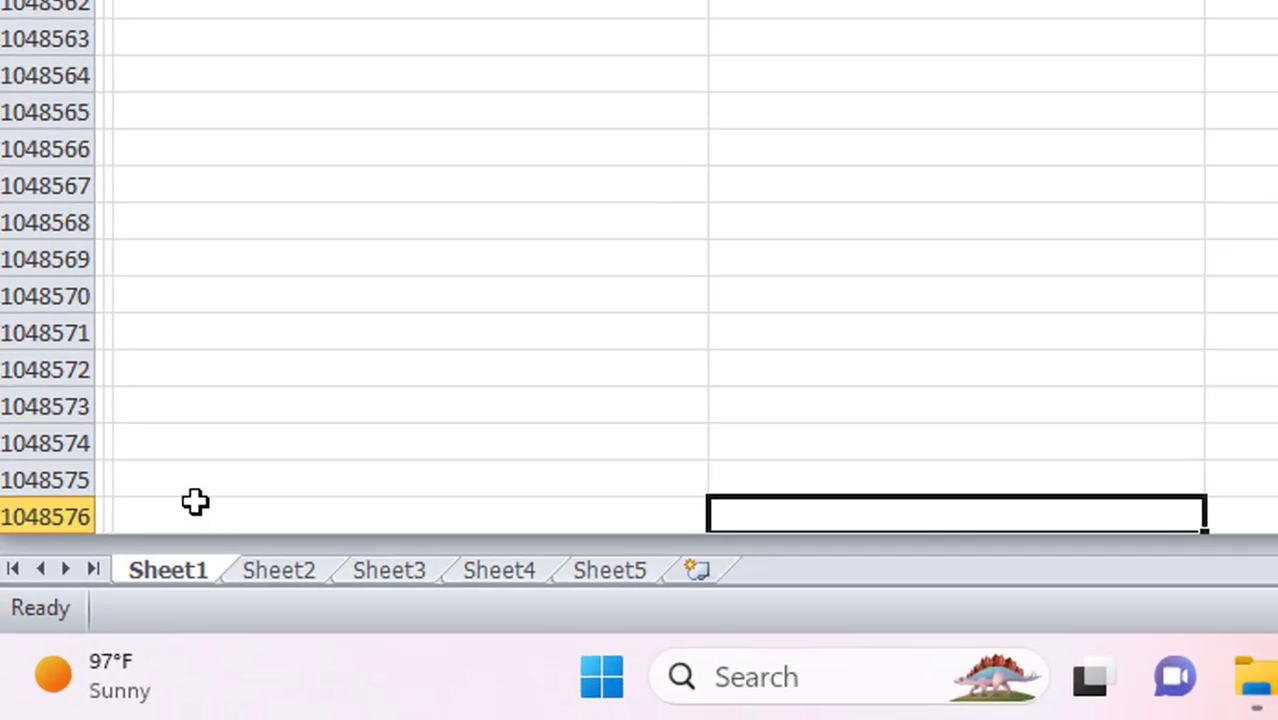
{"action": "scroll", "coordinate": [416, 405], "scroll_direction": "down", "scroll_amount": 1}
{"action": "scroll", "coordinate": [120, 452], "scroll_direction": "down", "scroll_amount": 3}
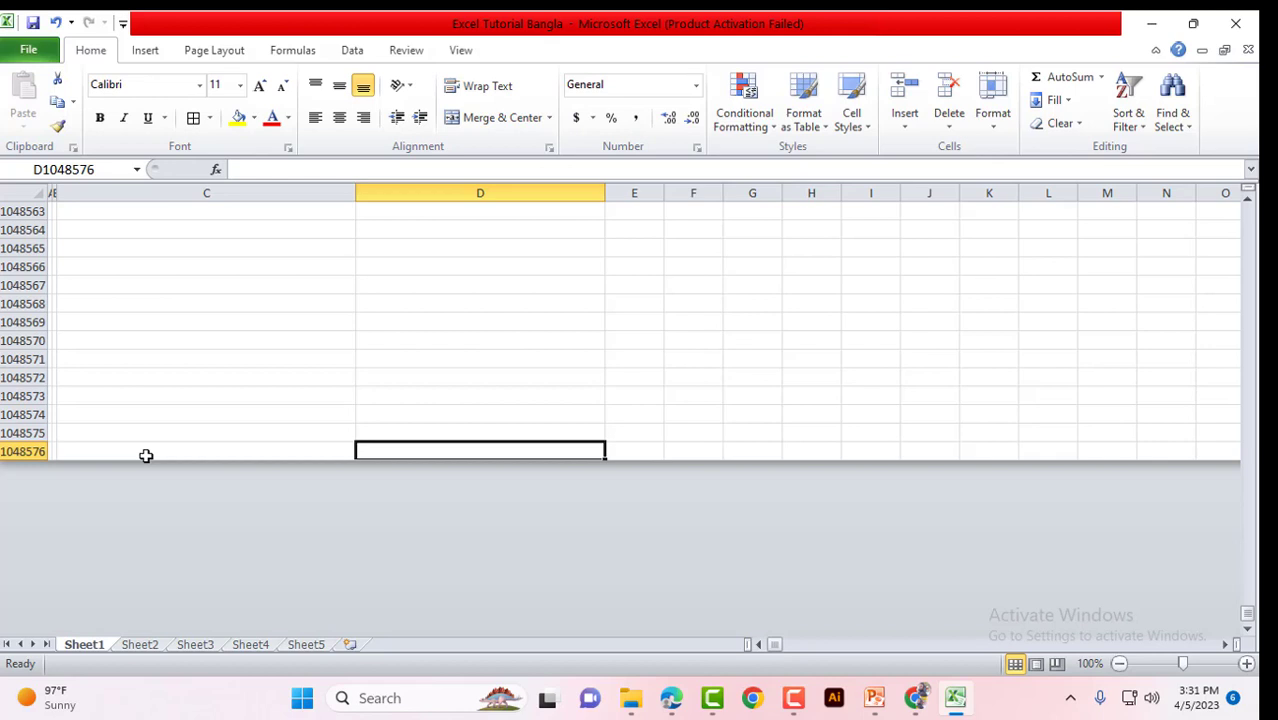
Jump back up column D to A1 and step along the numbers in row 1
{"action": "key", "text": "ctrl+Up"}
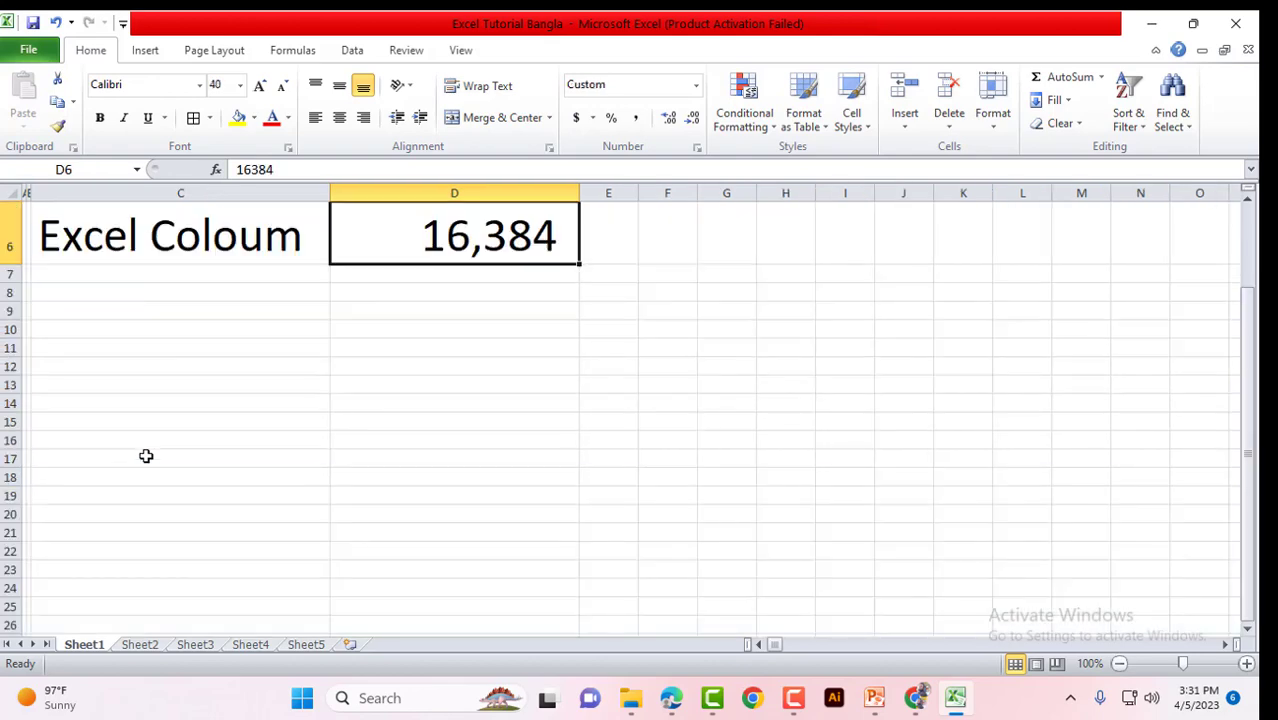
{"action": "key", "text": "ctrl+Up"}
{"action": "key", "text": "ctrl+Up"}
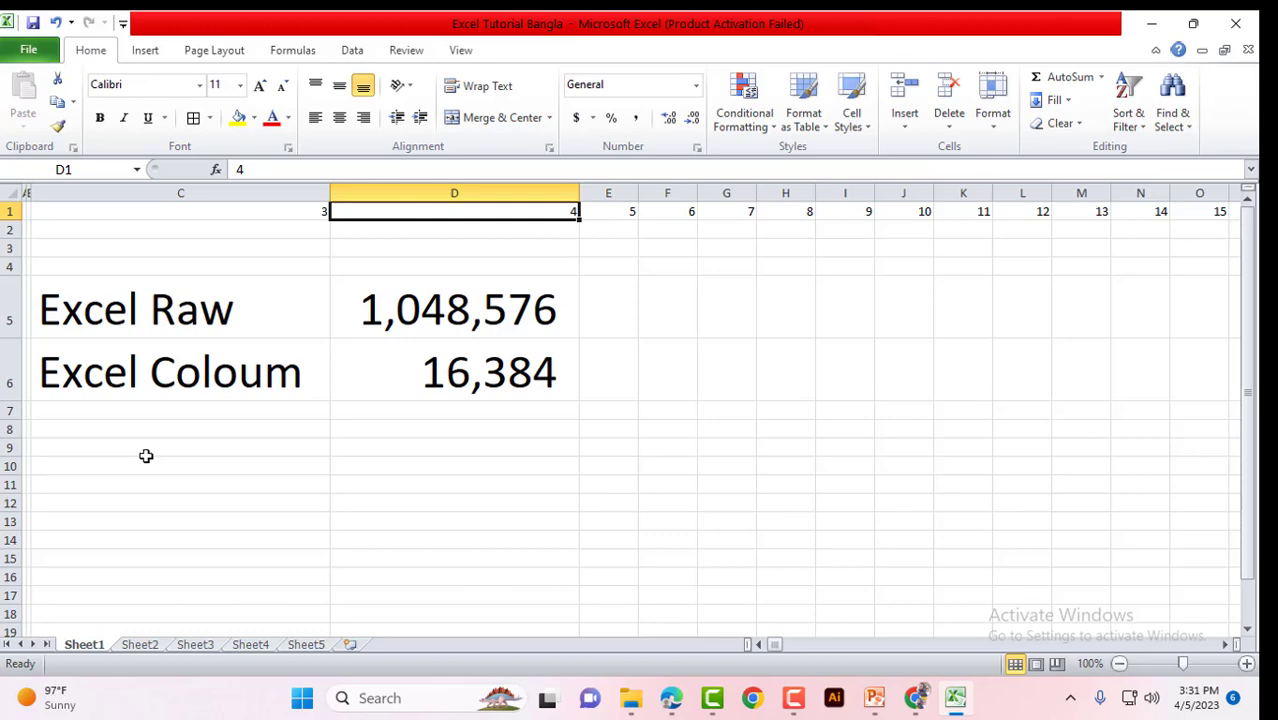
{"action": "key", "text": "ctrl+Home"}
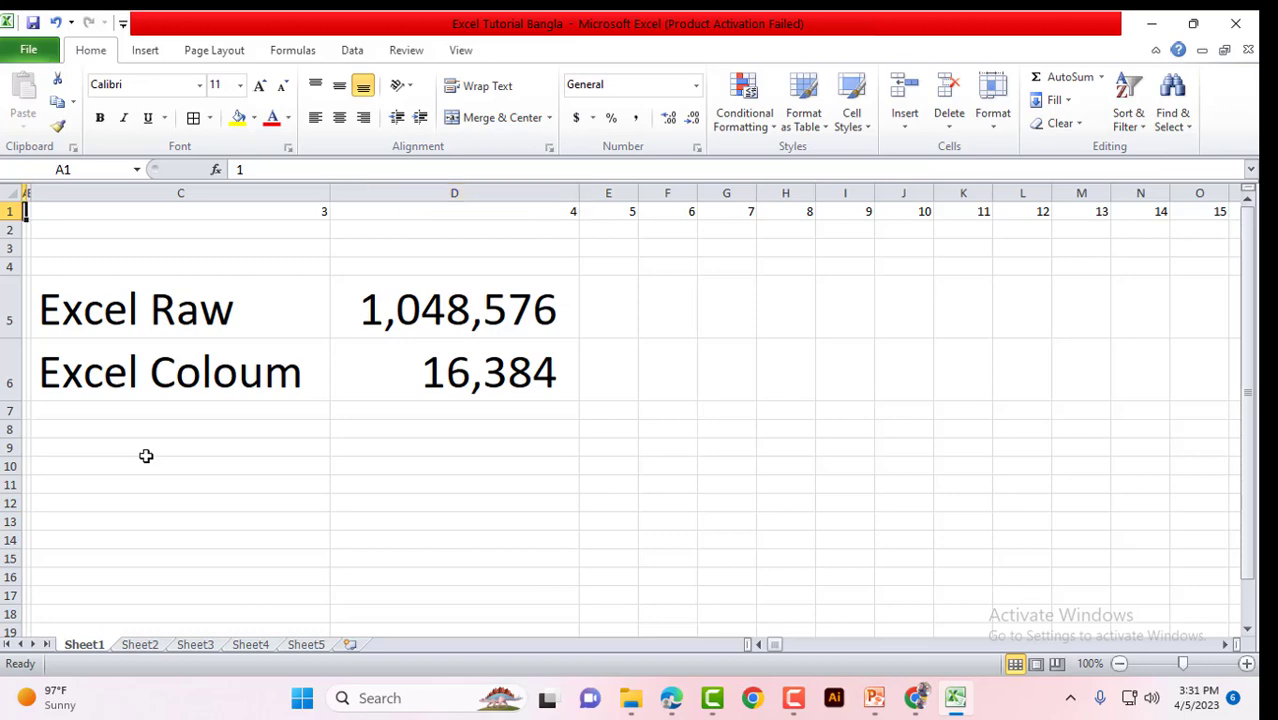
{"action": "key", "text": "Right"}
{"action": "key", "text": "Right"}
{"action": "key", "text": "Right"}
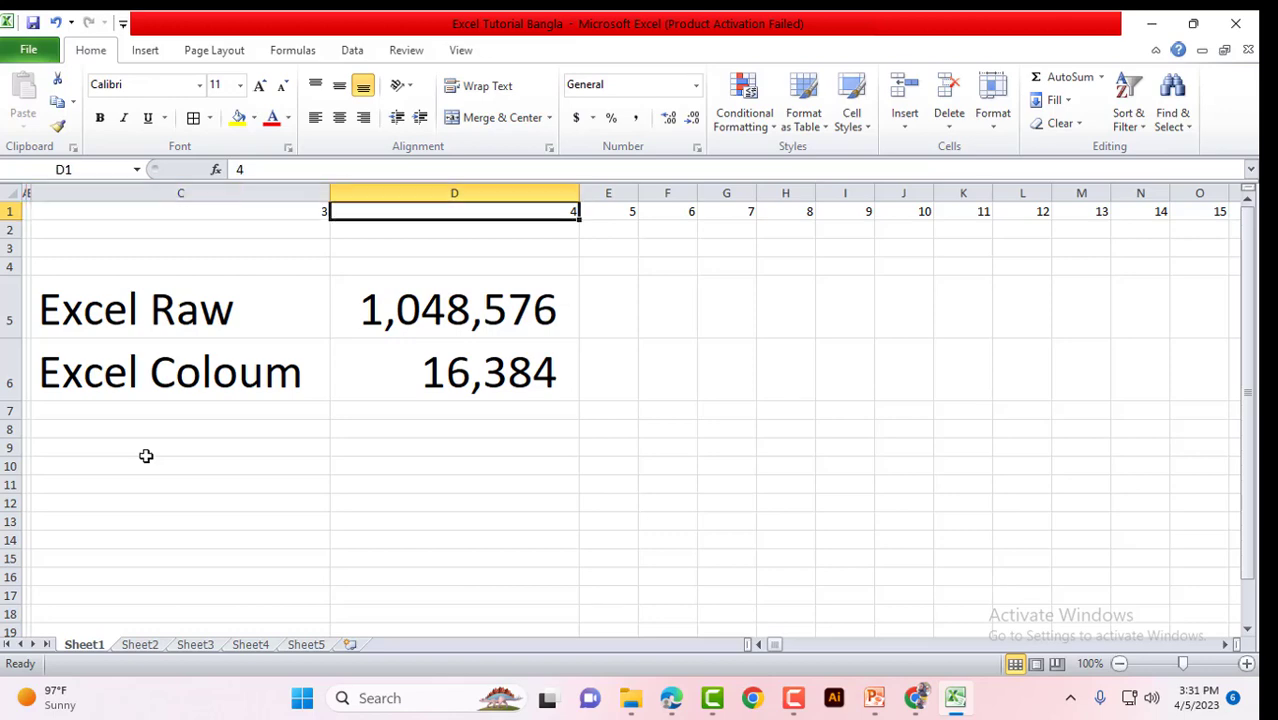
{"action": "key", "text": "Left"}
{"action": "key", "text": "Left"}
{"action": "key", "text": "Right"}
{"action": "key", "text": "Right"}
{"action": "key", "text": "Right"}
{"action": "key", "text": "Down"}
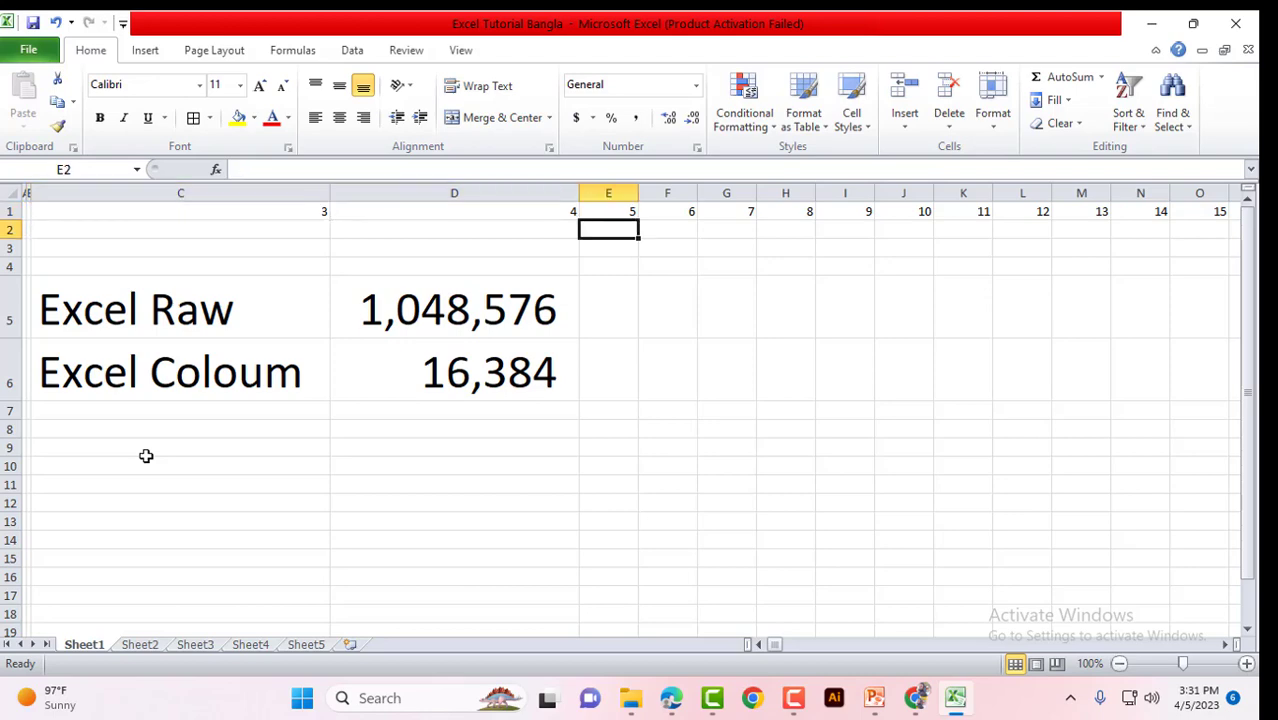
{"action": "key", "text": "Left"}
Step around cells E2 to F3 with the arrow keys, ending on E3
{"action": "key", "text": "Right"}
{"action": "key", "text": "Right"}
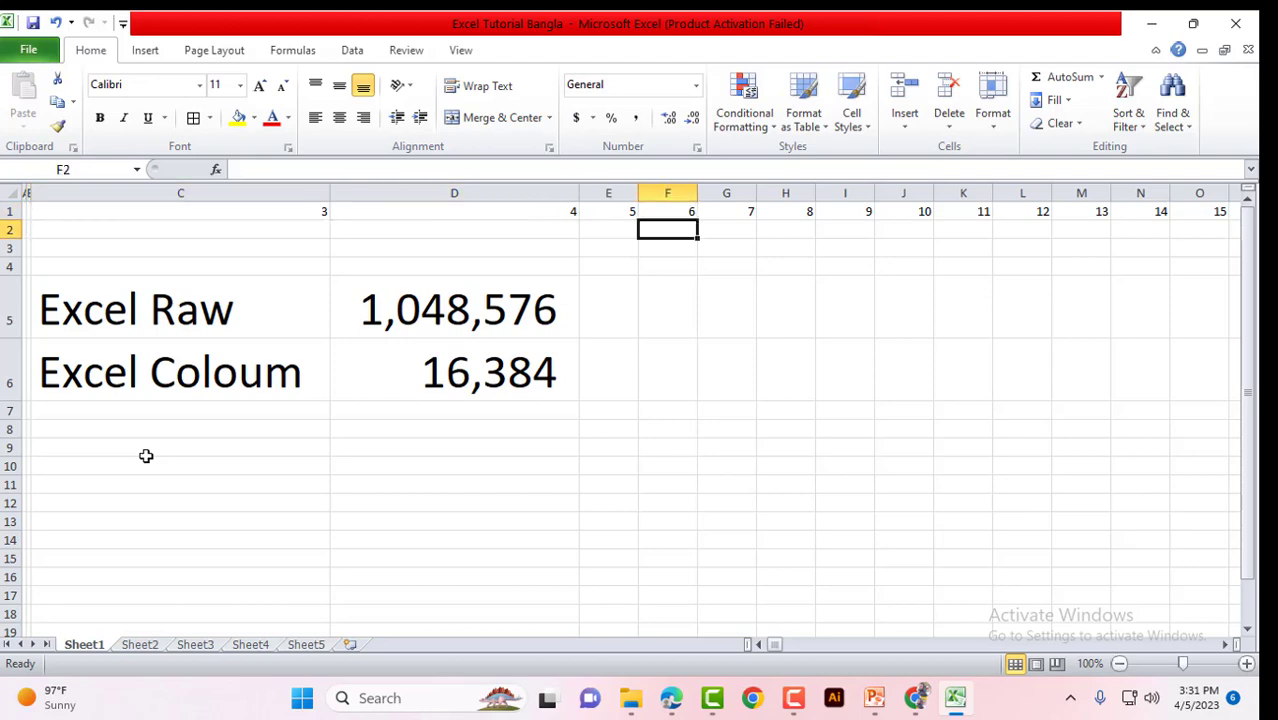
{"action": "key", "text": "Left"}
{"action": "key", "text": "Up"}
{"action": "key", "text": "Right"}
{"action": "key", "text": "Left"}
{"action": "key", "text": "Right"}
{"action": "key", "text": "Down"}
{"action": "key", "text": "Left"}
{"action": "key", "text": "Up"}
{"action": "key", "text": "Right"}
{"action": "key", "text": "Down"}
{"action": "key", "text": "Left"}
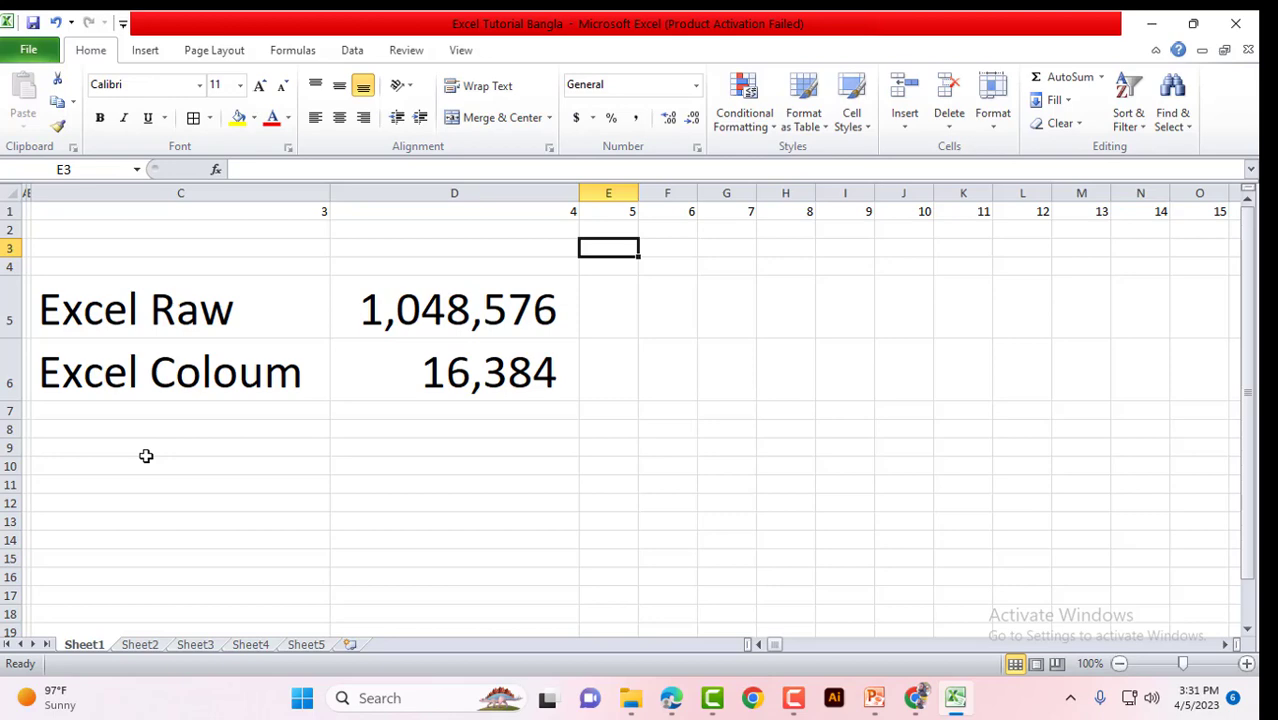
Jump to the last column XFD and select row 1 leftward from XFD1
{"action": "key", "text": "ctrl+Right"}
{"action": "key", "text": "Left"}
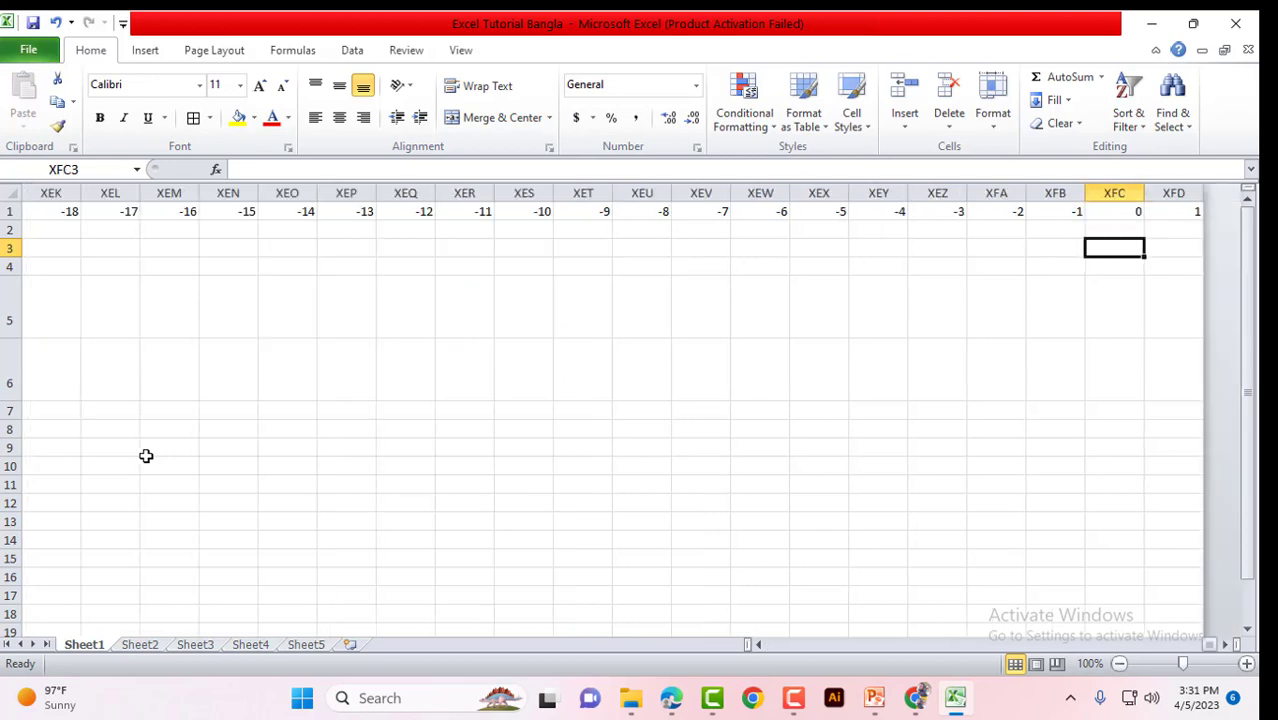
{"action": "key", "text": "Right"}
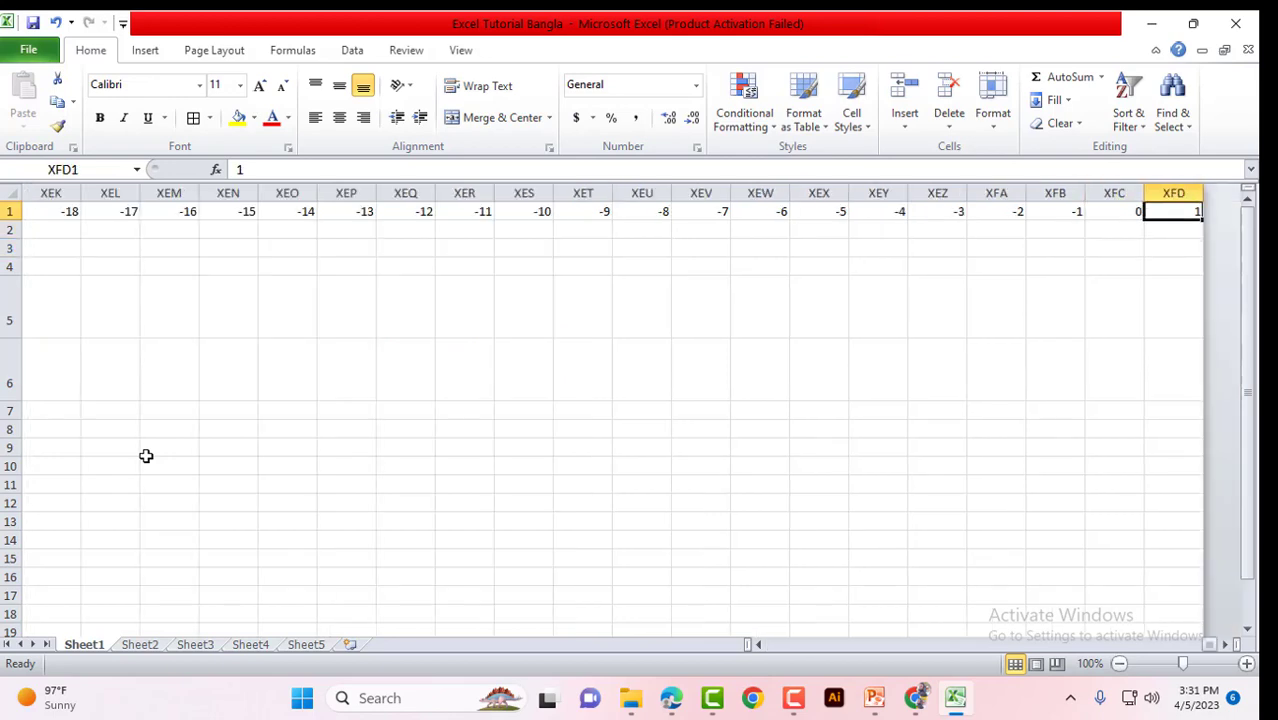
{"action": "key", "text": "ctrl+shift+Left"}
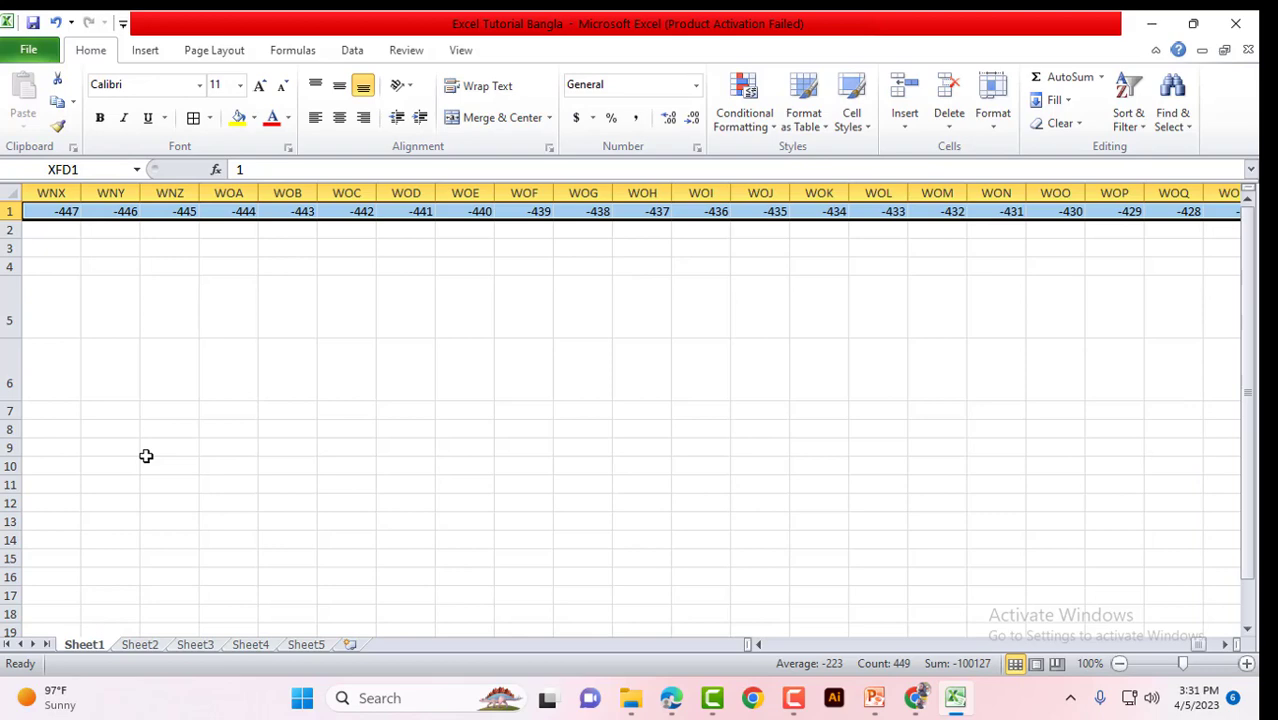
{"action": "key", "text": "Left"}
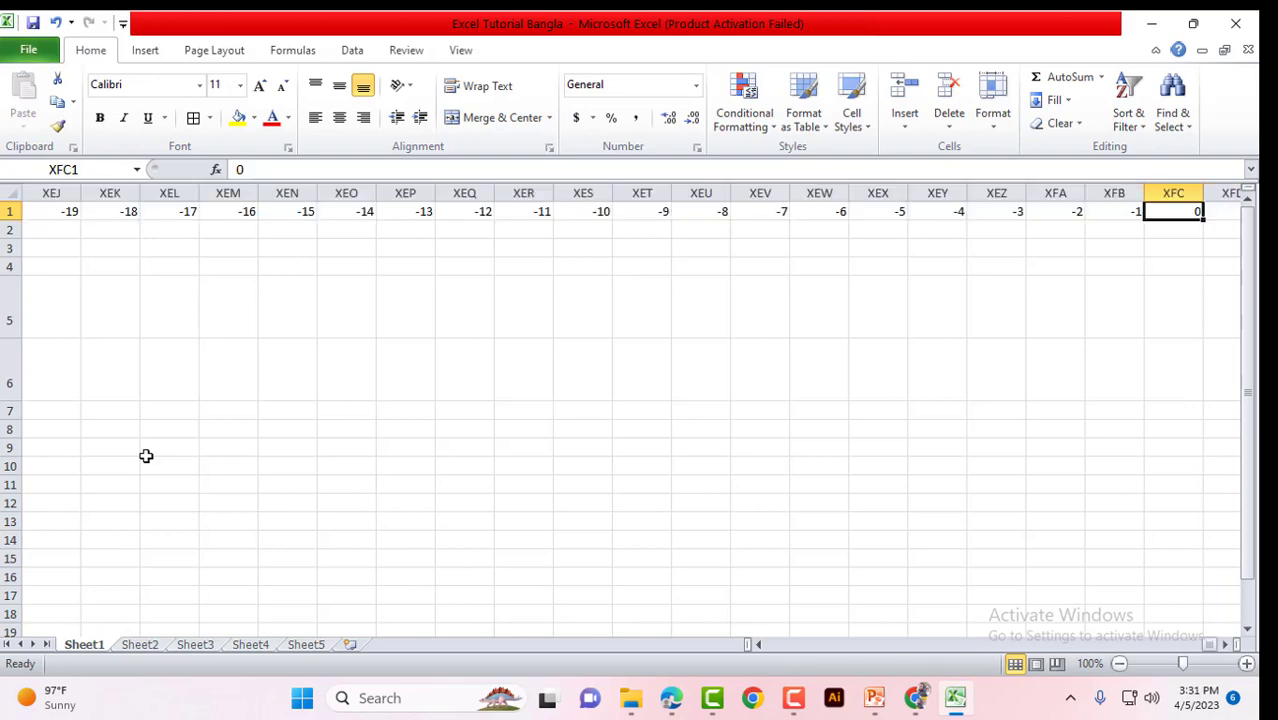
{"action": "key", "text": "Left"}
{"action": "key", "text": "Left"}
{"action": "key", "text": "Left"}
{"action": "key", "text": "Left"}
{"action": "key", "text": "Left"}
{"action": "key", "text": "Left"}
{"action": "key", "text": "Left"}
{"action": "key", "text": "Left"}
{"action": "key", "text": "Left"}
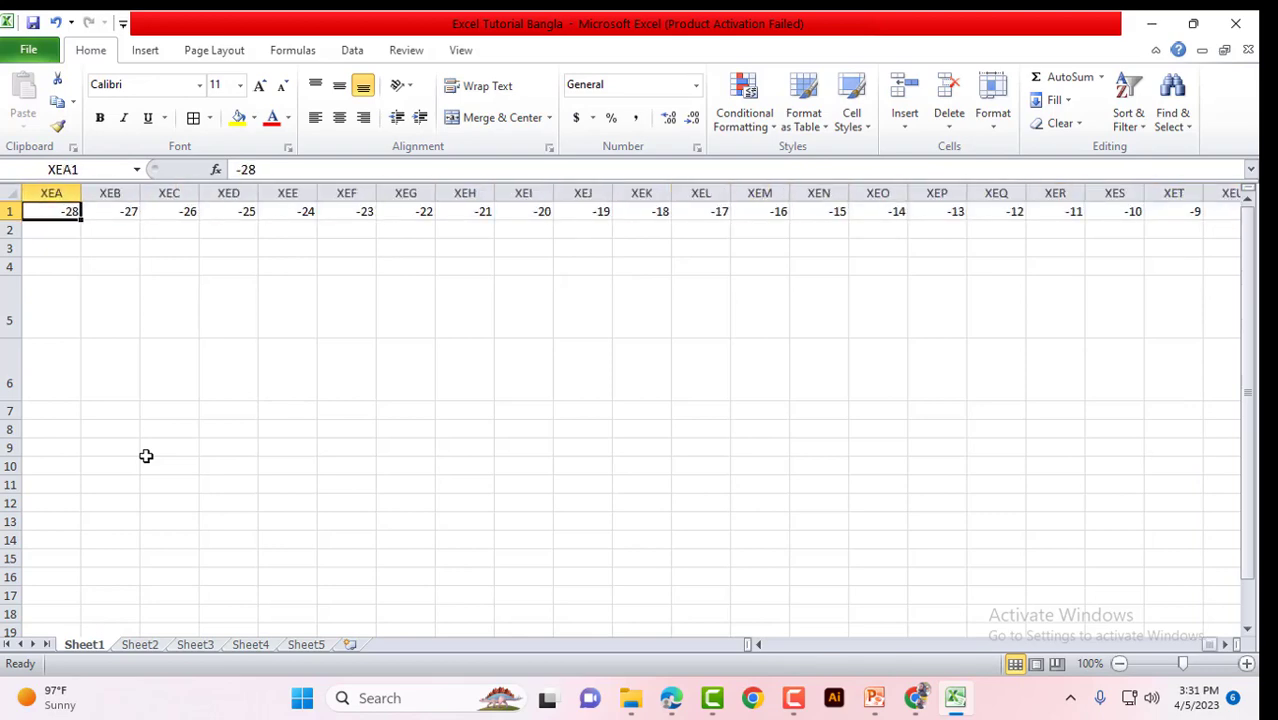
Return to A1 with Ctrl+Home and move among the top-left cells
{"action": "key", "text": "ctrl+Home"}
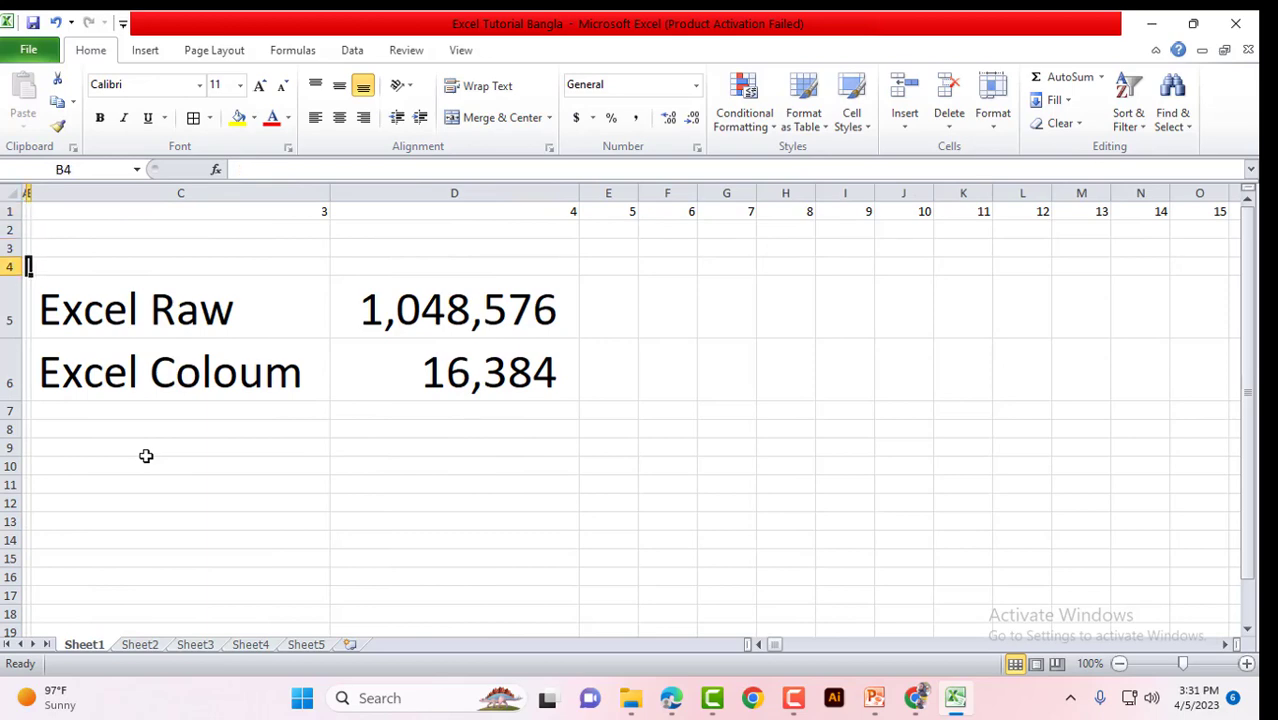
{"action": "key", "text": "Right"}
{"action": "key", "text": "Up"}
{"action": "key", "text": "Up"}
{"action": "key", "text": "Up"}
{"action": "key", "text": "Right"}
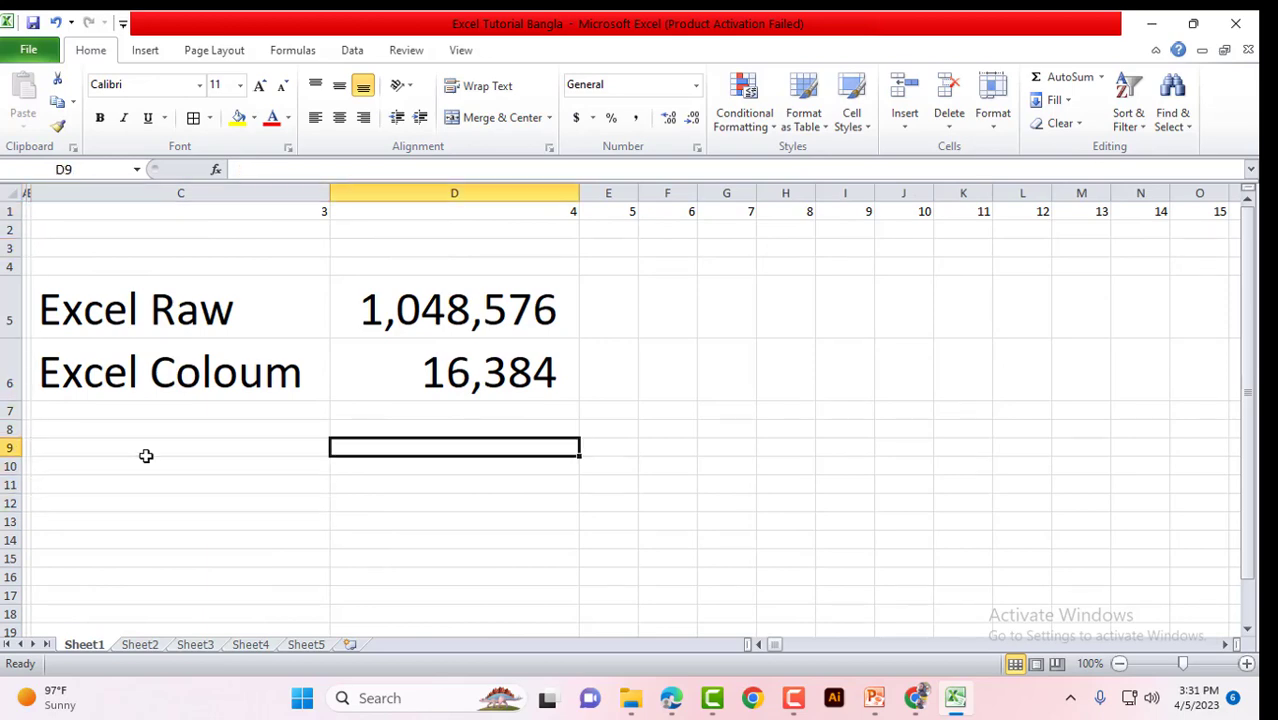
{"action": "key", "text": "Right"}
{"action": "key", "text": "Right"}
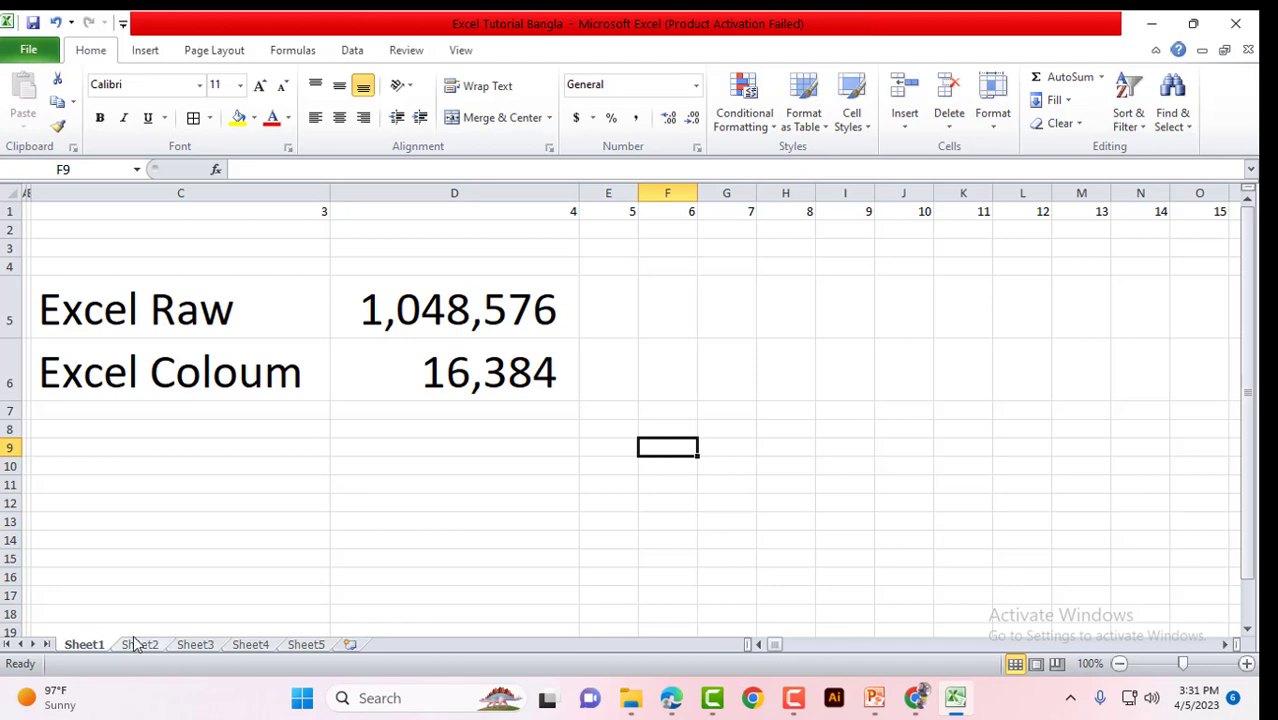
Switch to Sheet2 and select a few empty cells in row 3, ending on I3
{"action": "left_click", "coordinate": [140, 645]}
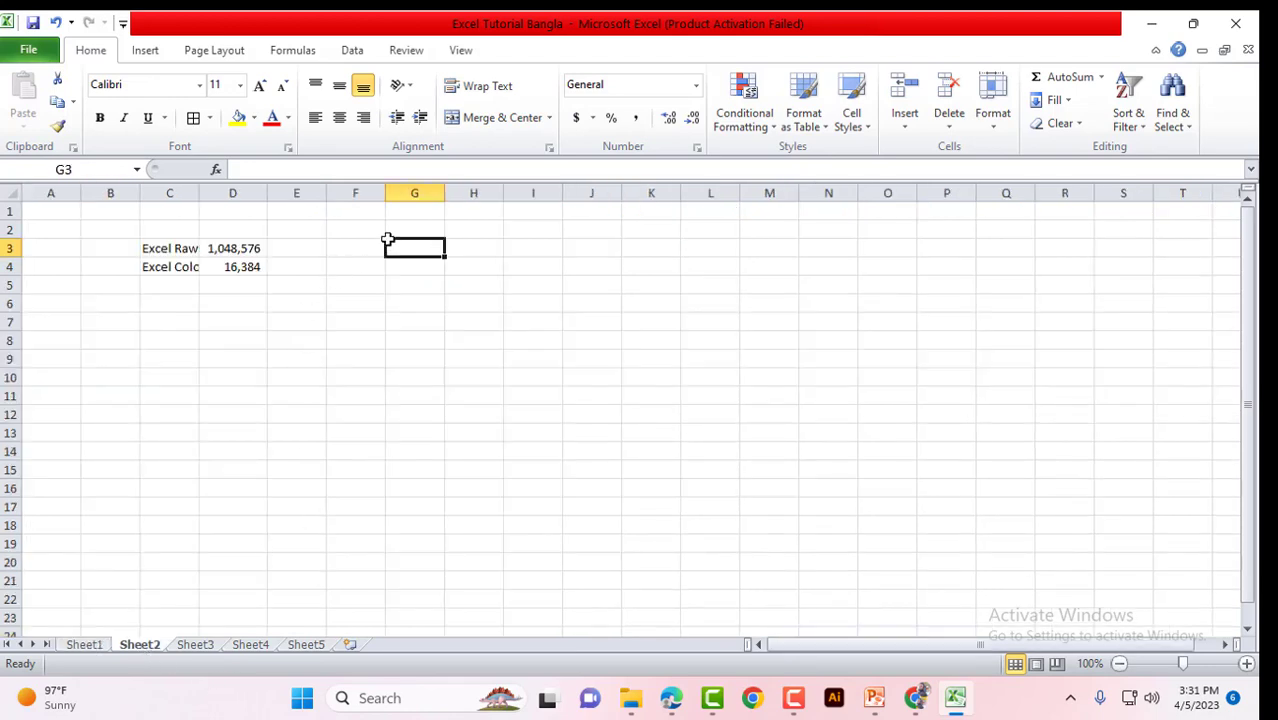
{"action": "left_click_drag", "start_coordinate": [388, 248], "coordinate": [528, 241]}
{"action": "left_click", "coordinate": [530, 246]}
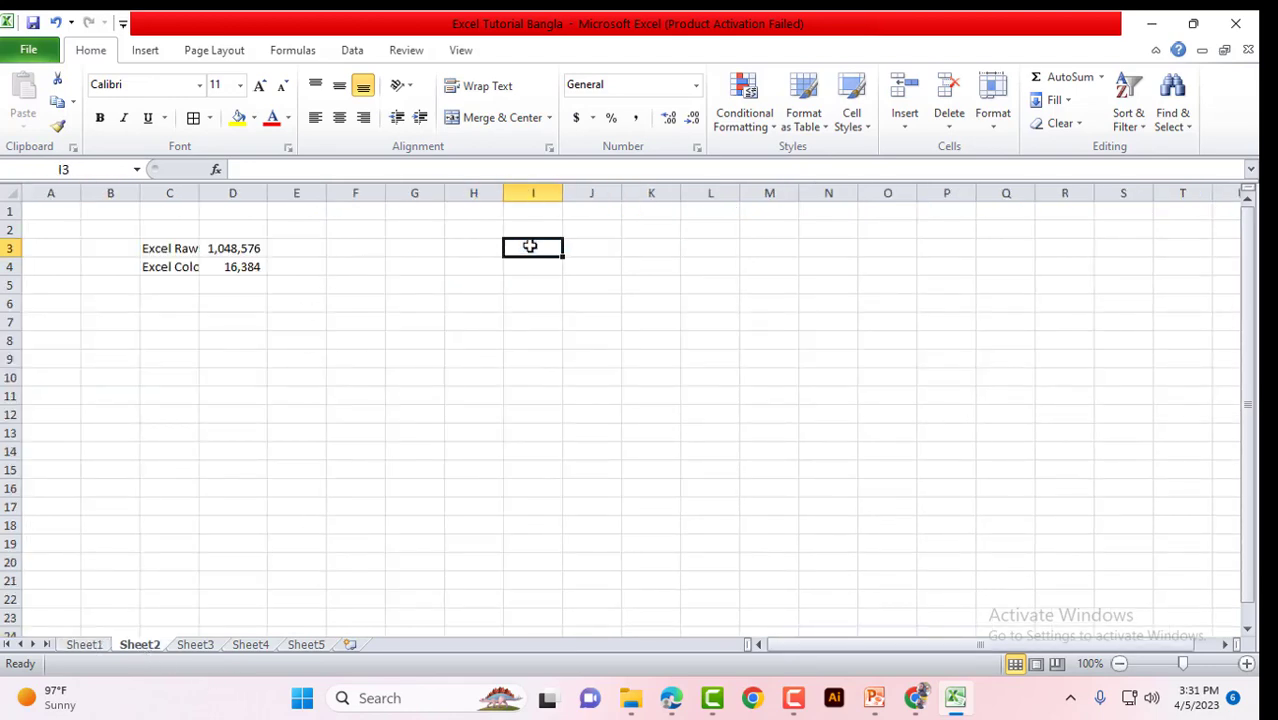
Return to Sheet3 and select the number table's first row, then its empty bottom row
{"action": "left_click", "coordinate": [192, 645]}
{"action": "left_click_drag", "start_coordinate": [342, 268], "coordinate": [556, 272]}
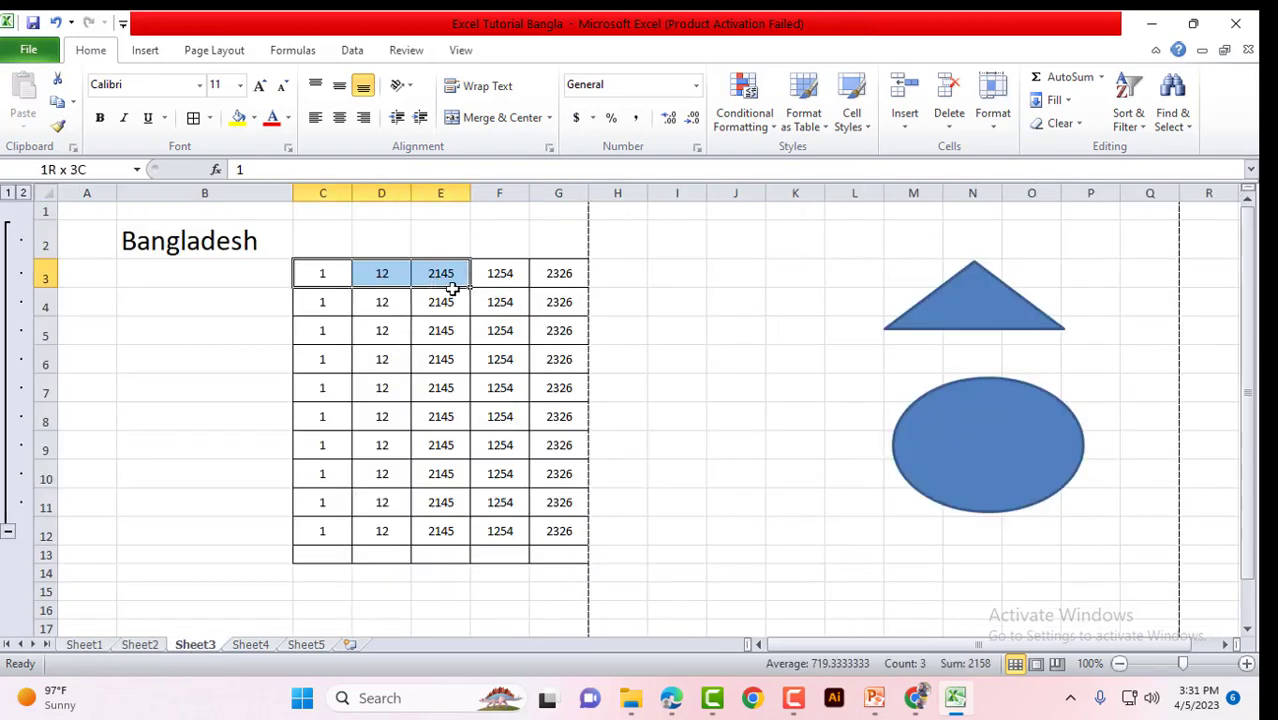
{"action": "left_click", "coordinate": [556, 272]}
{"action": "left_click_drag", "start_coordinate": [345, 558], "coordinate": [620, 556]}
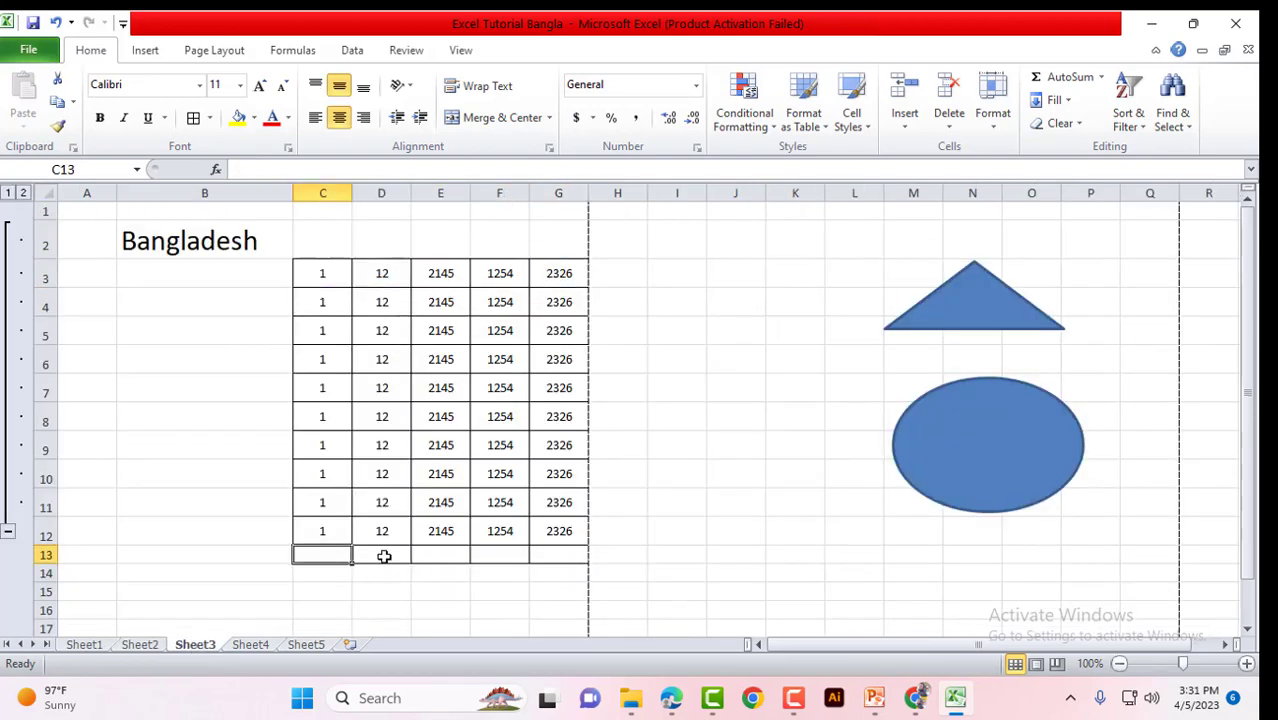
{"action": "left_click", "coordinate": [558, 558]}
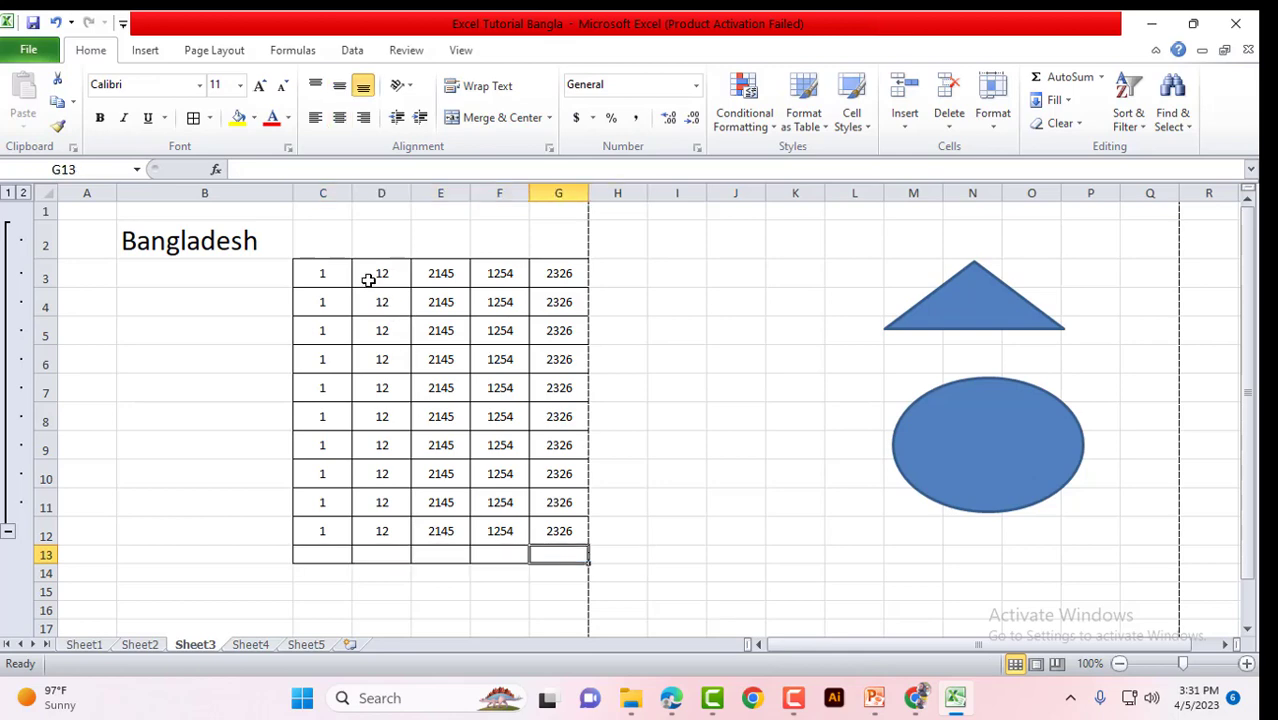
Select the table's value columns in turn: the 12, 2145, 1254 and 2326 columns
{"action": "left_click_drag", "start_coordinate": [368, 280], "coordinate": [408, 534]}
{"action": "left_click_drag", "start_coordinate": [437, 277], "coordinate": [461, 550]}
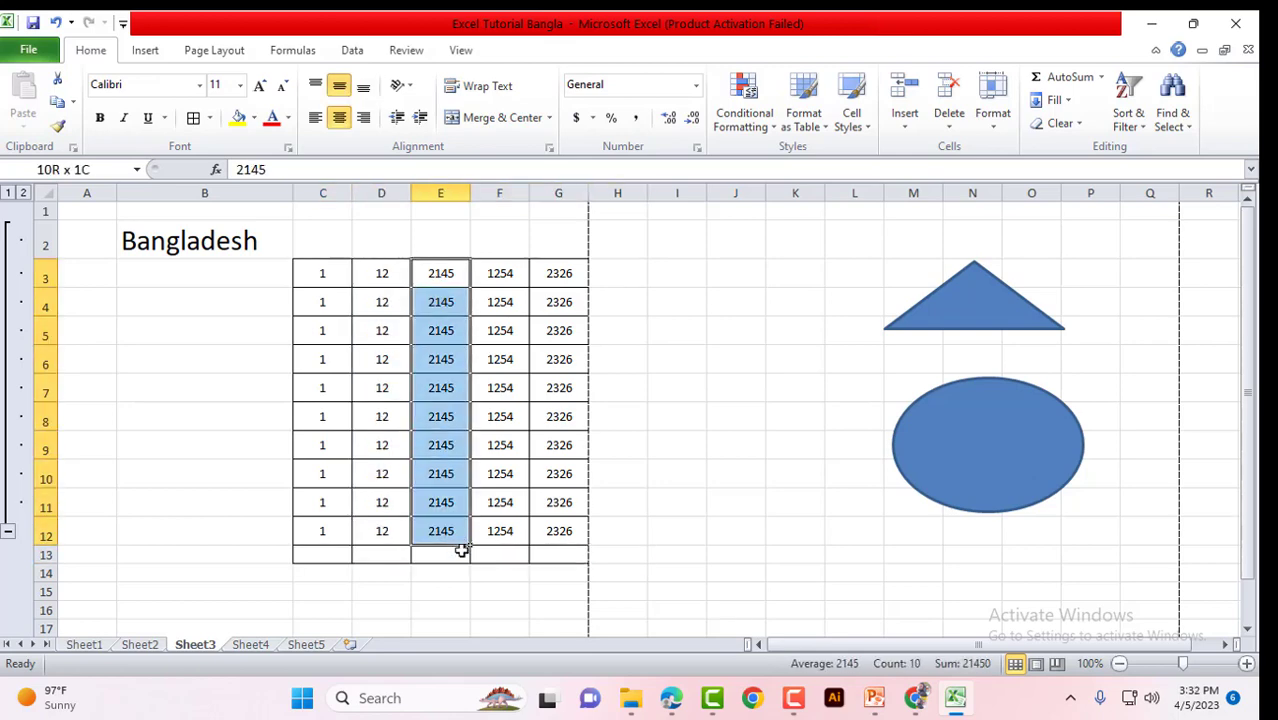
{"action": "left_click_drag", "start_coordinate": [492, 282], "coordinate": [491, 540]}
{"action": "left_click_drag", "start_coordinate": [540, 278], "coordinate": [556, 560]}
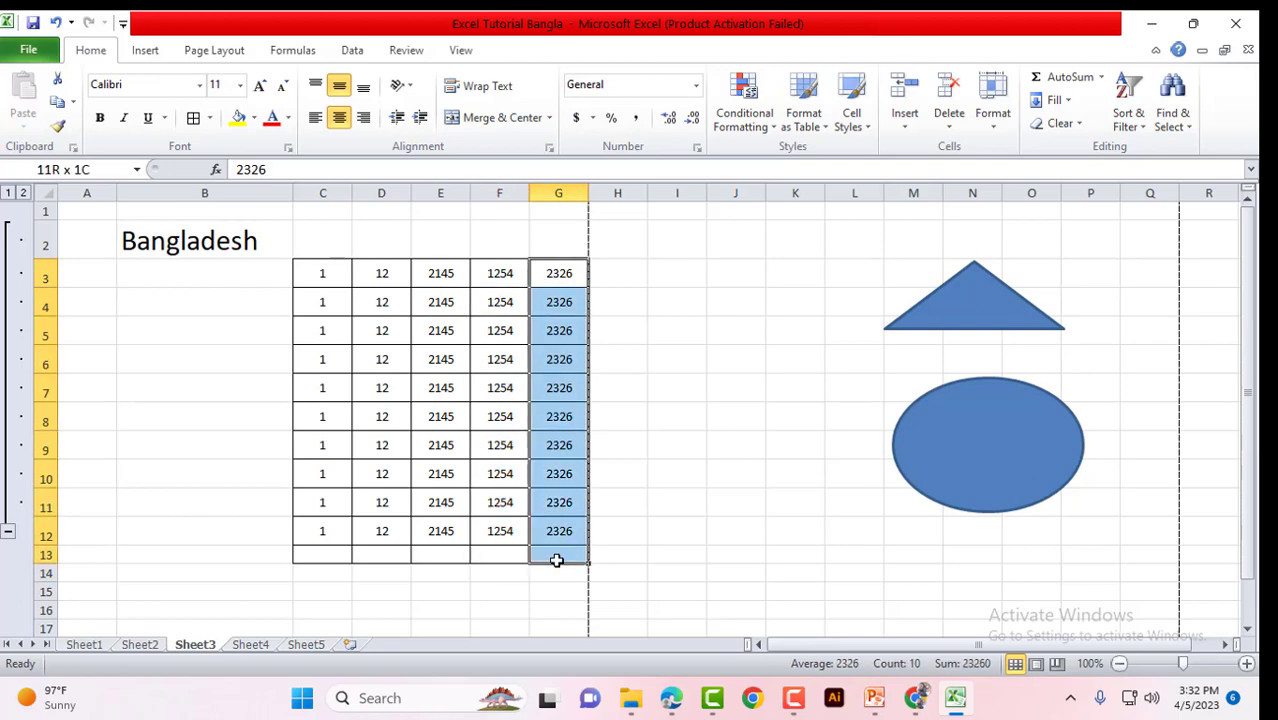
{"action": "left_click", "coordinate": [557, 533]}
Select the empty row 13 cells from C to G, ending on cell C13
{"action": "left_click", "coordinate": [525, 550]}
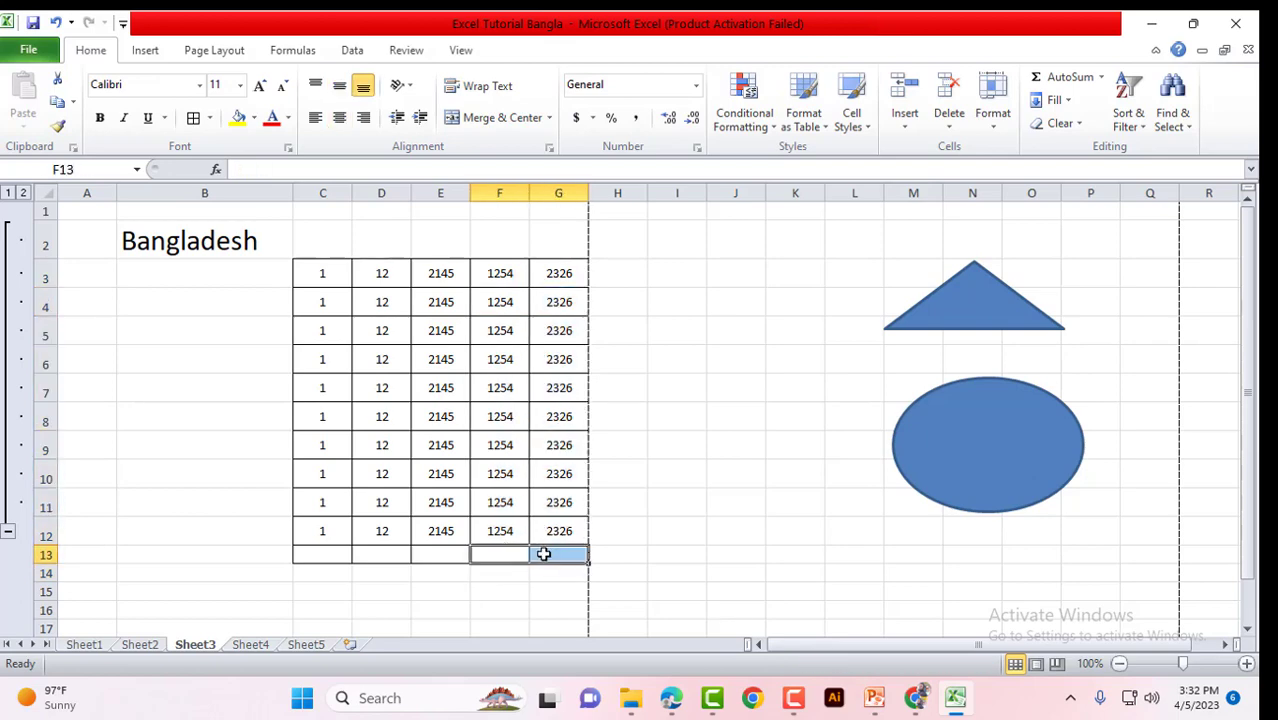
{"action": "left_click_drag", "start_coordinate": [362, 565], "coordinate": [337, 556]}
{"action": "left_click", "coordinate": [330, 554]}
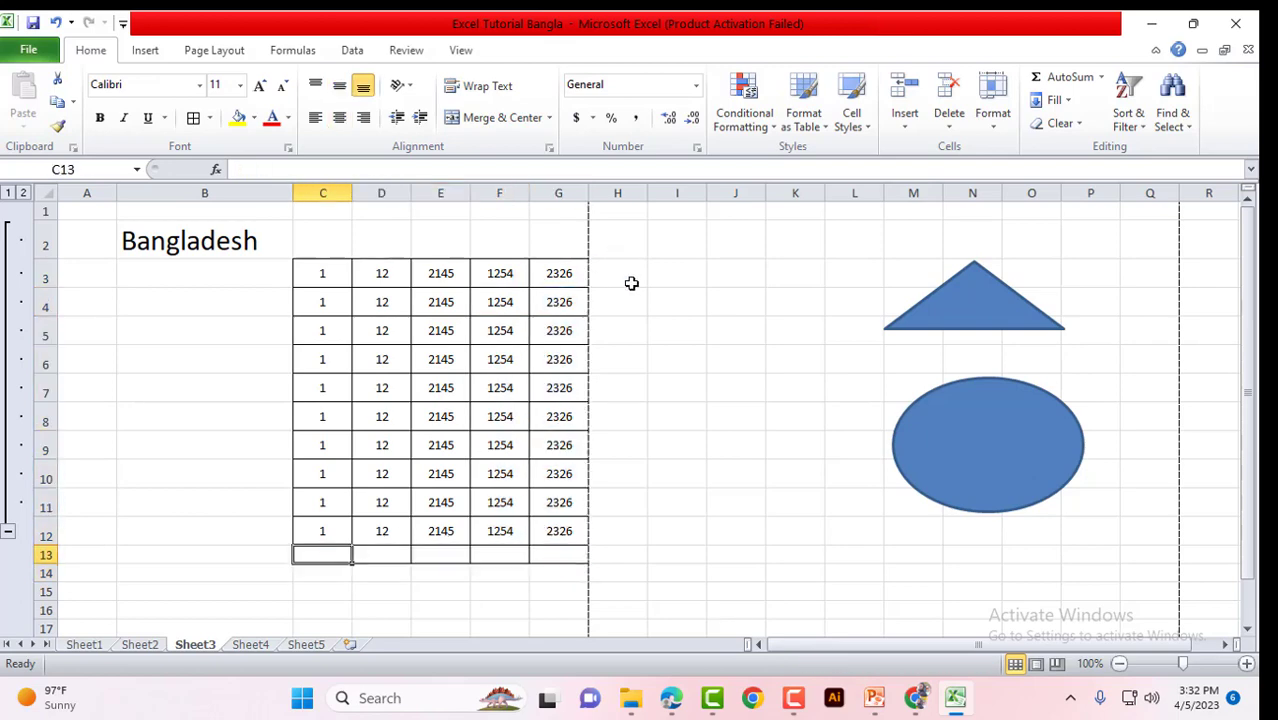